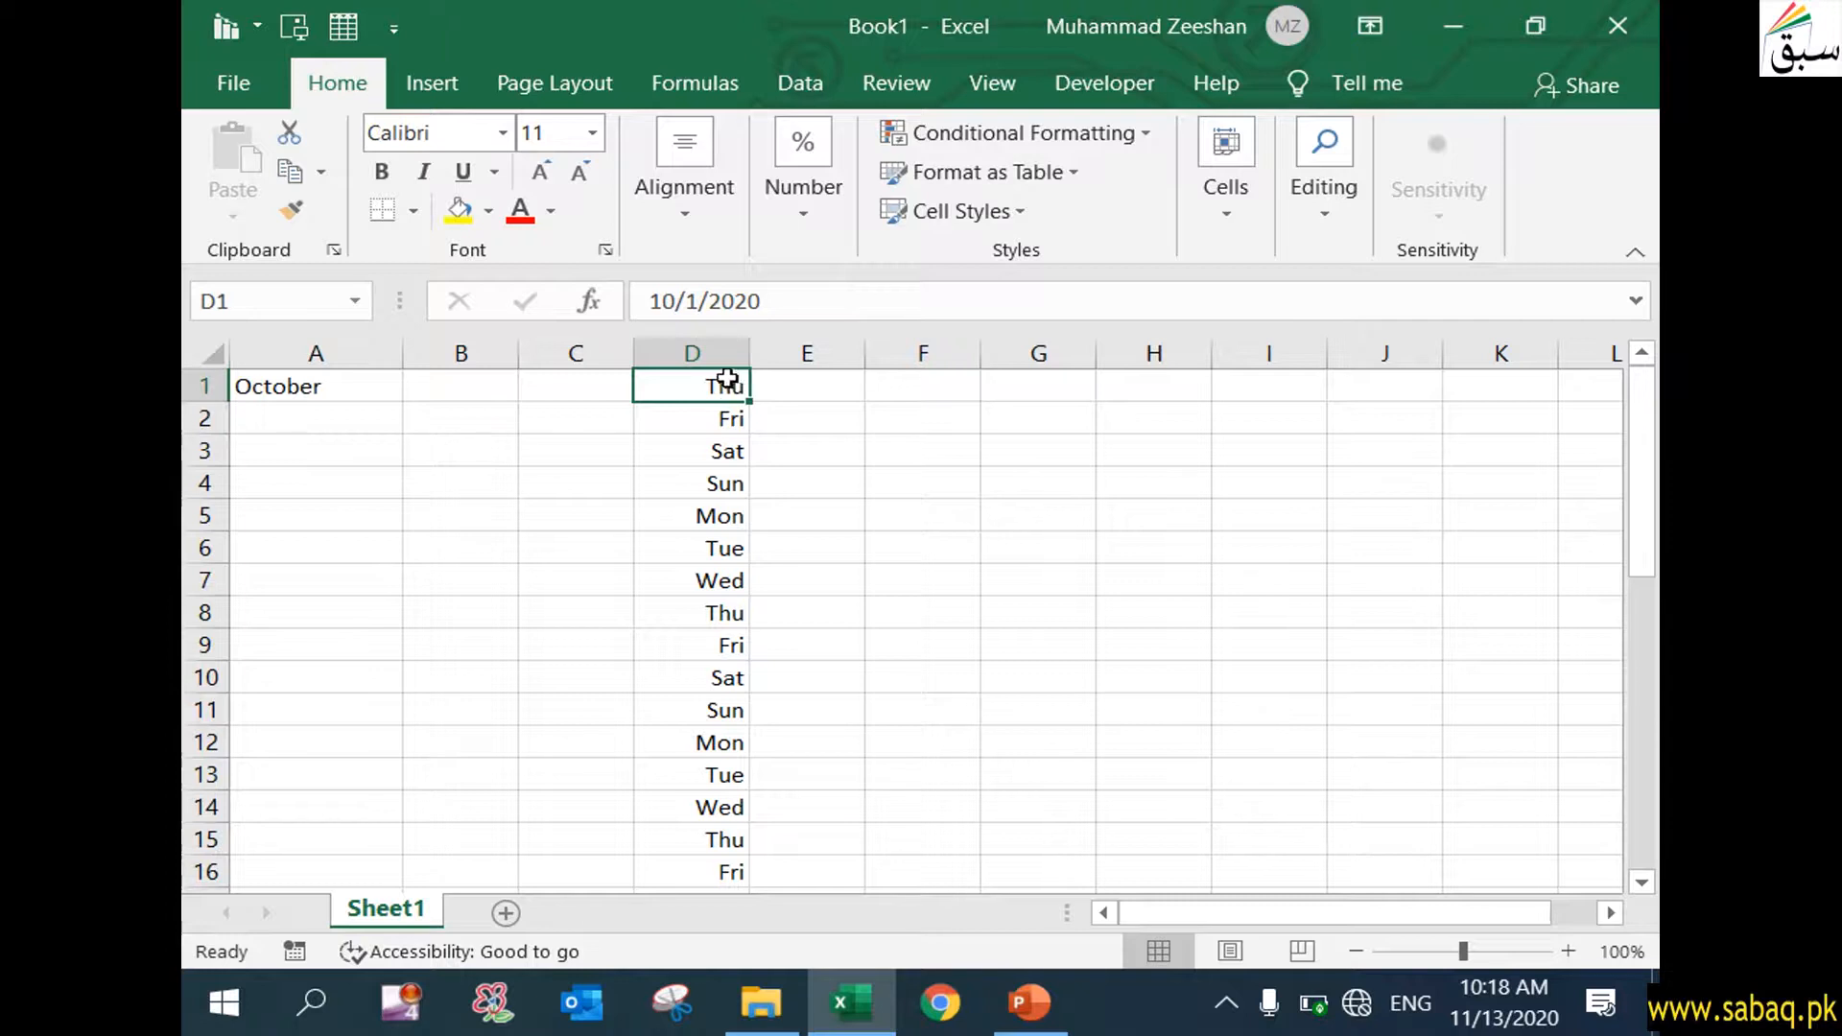
- Review the day-abbreviation code on the PowerPoint date format slide and examine the Excel dates behind the abbreviated weekdays in column D
click(1029, 1003)
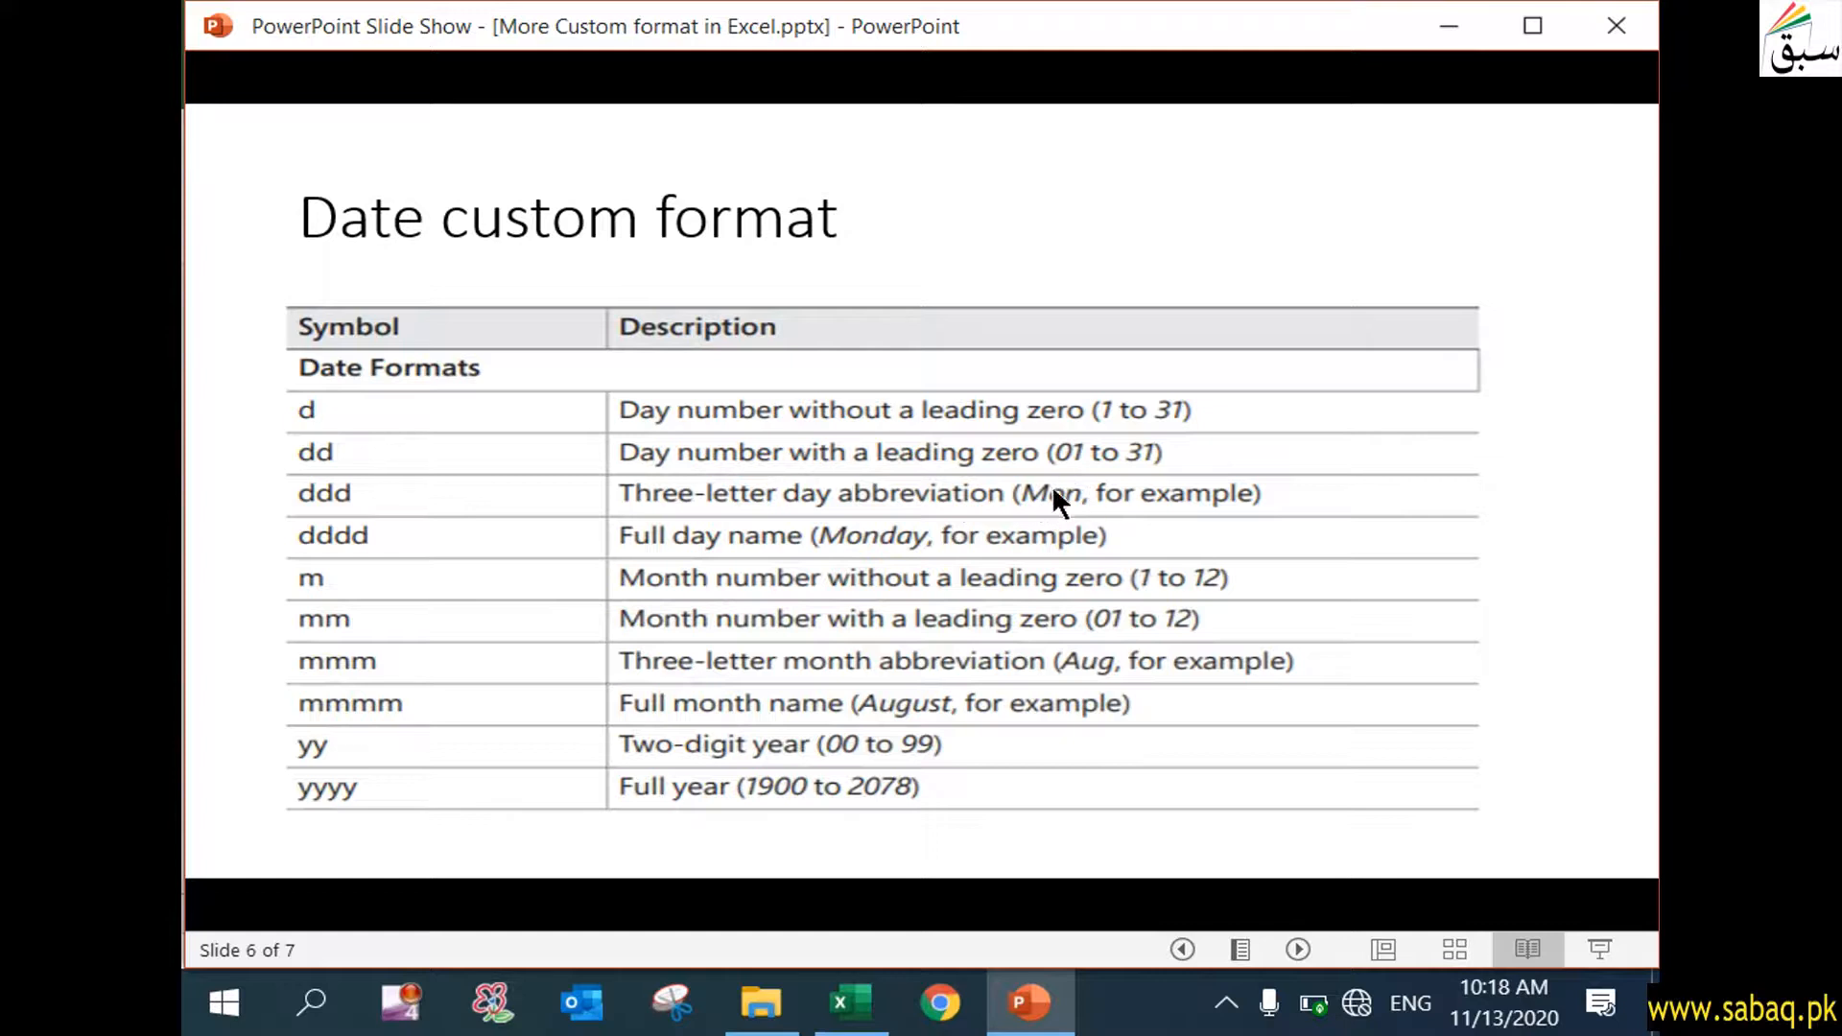
click(1449, 26)
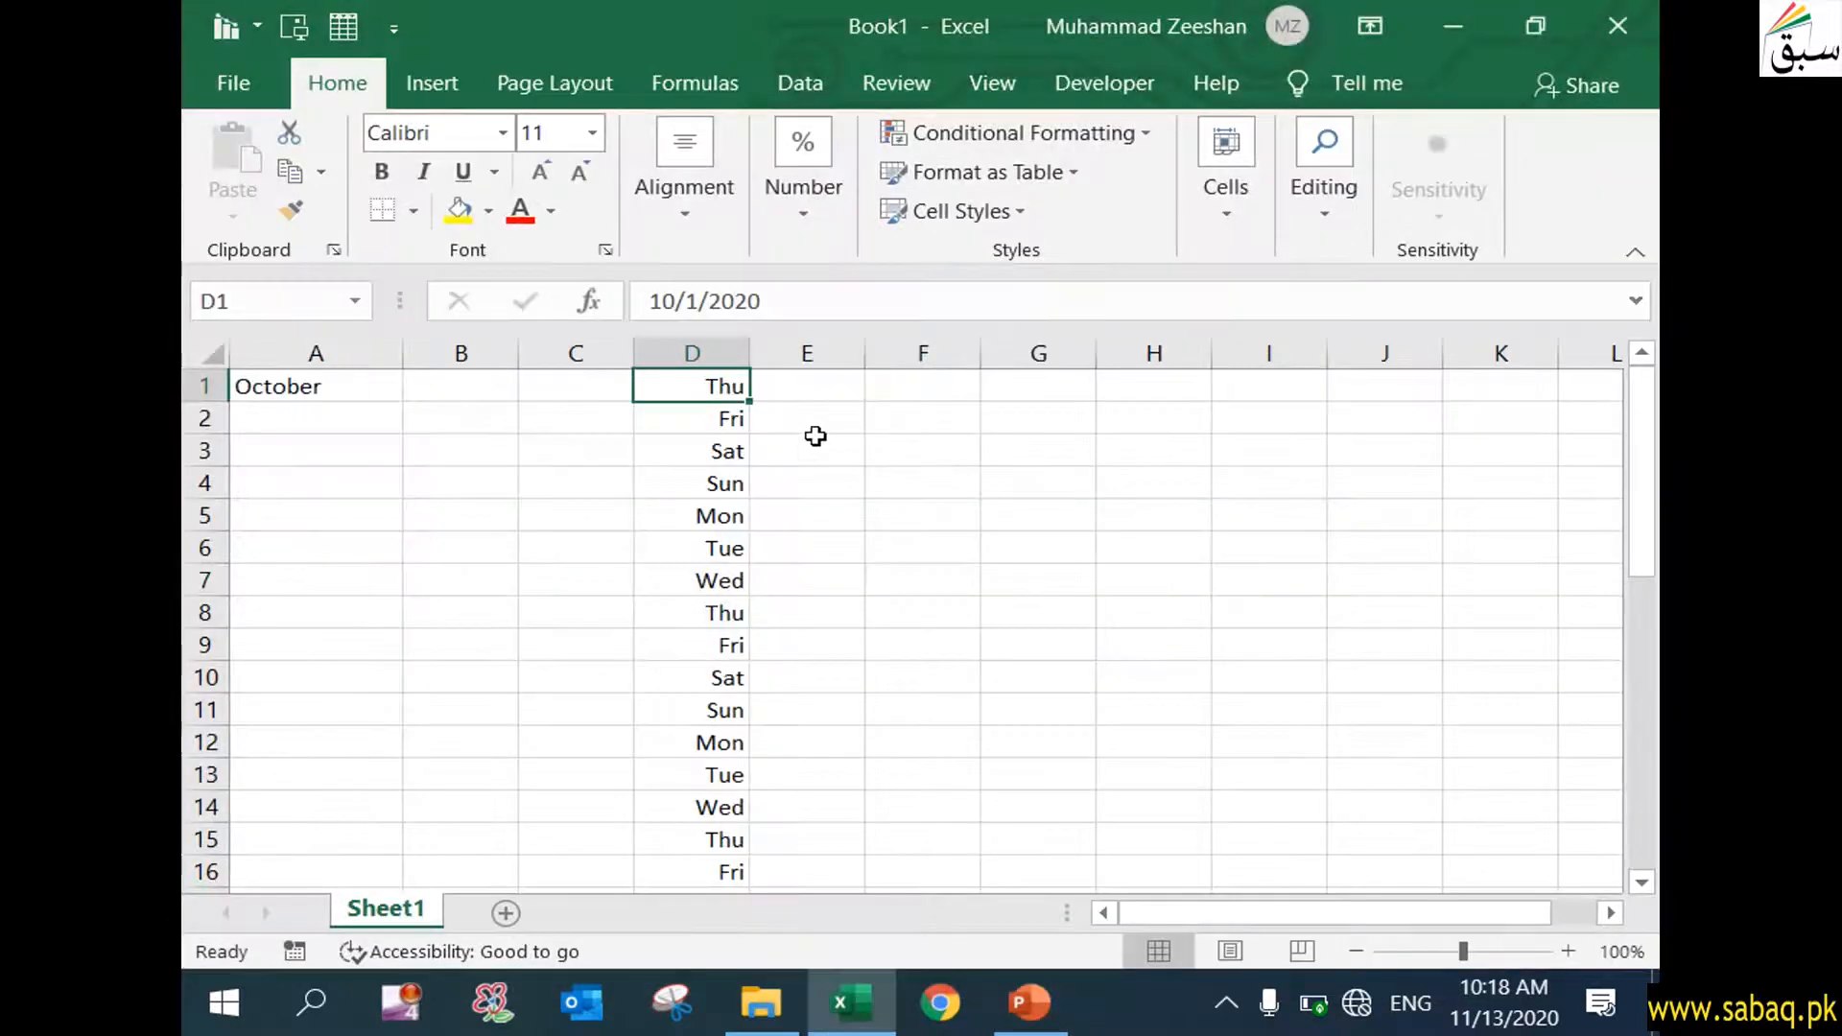
click(724, 417)
click(726, 448)
click(727, 481)
click(724, 518)
click(725, 550)
click(722, 581)
double_click(723, 581)
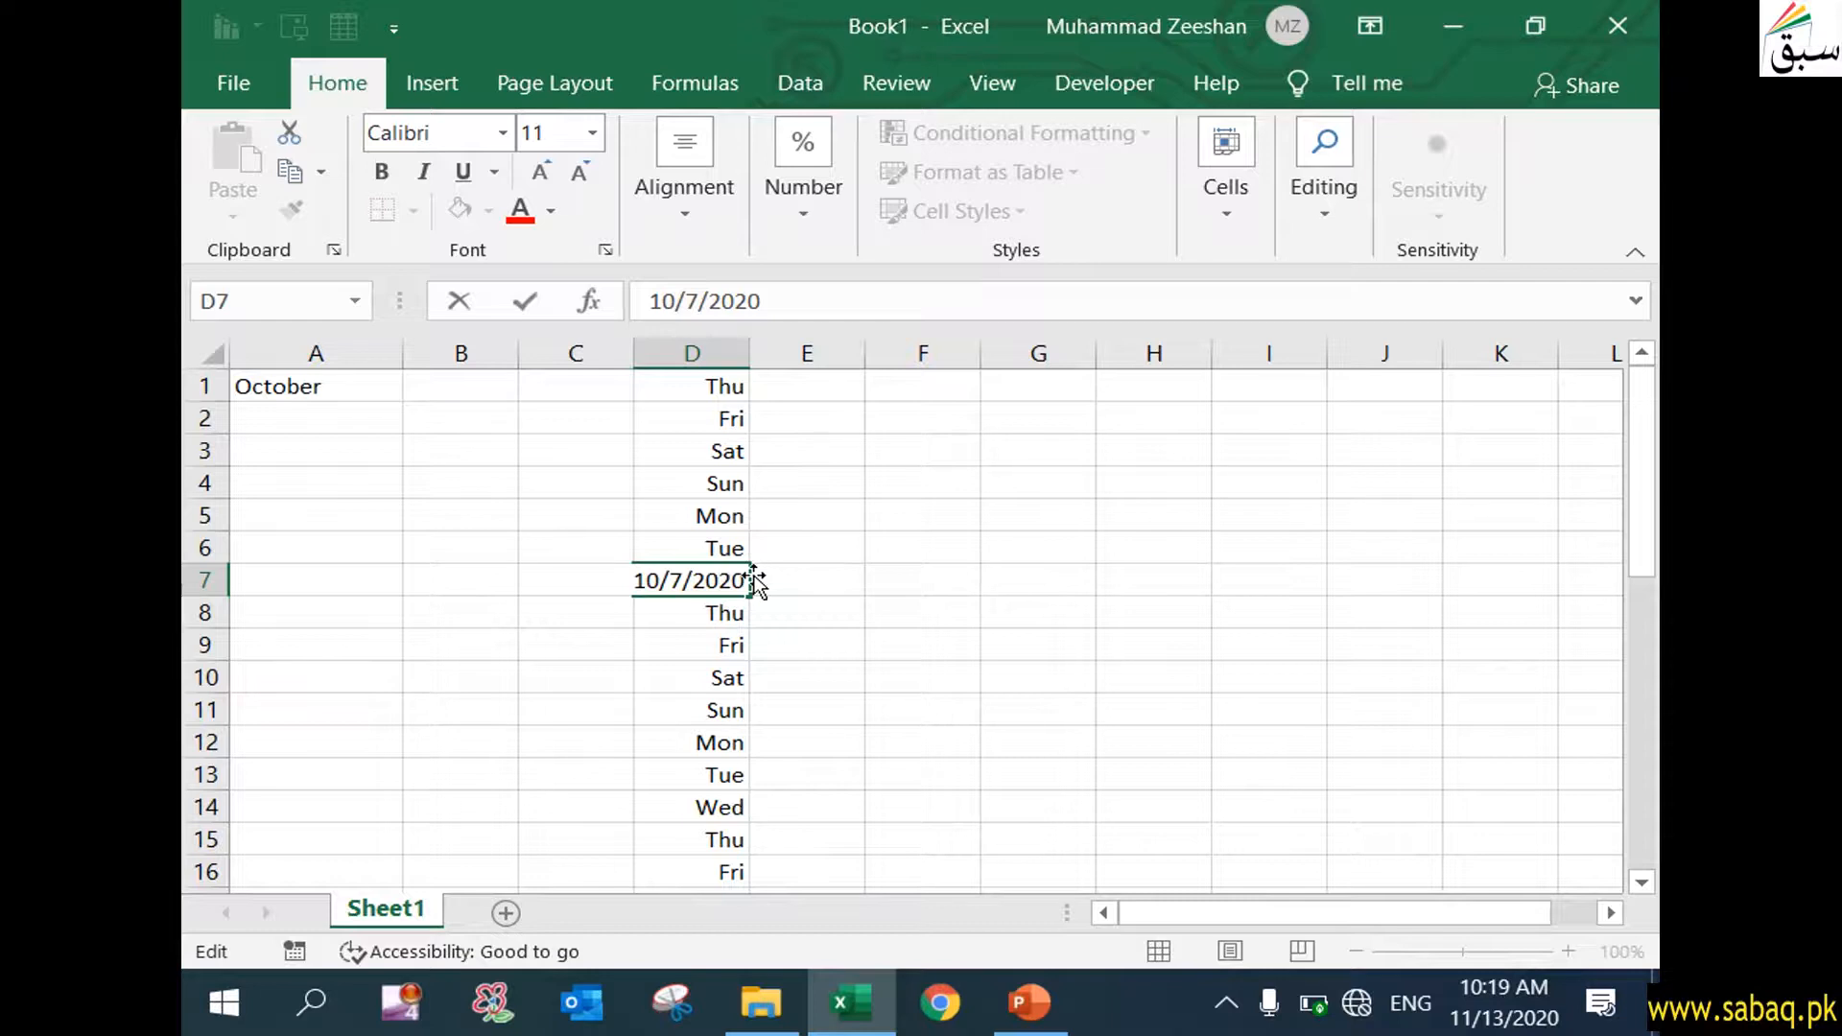
key(Return)
scroll(699, 604, down, 2)
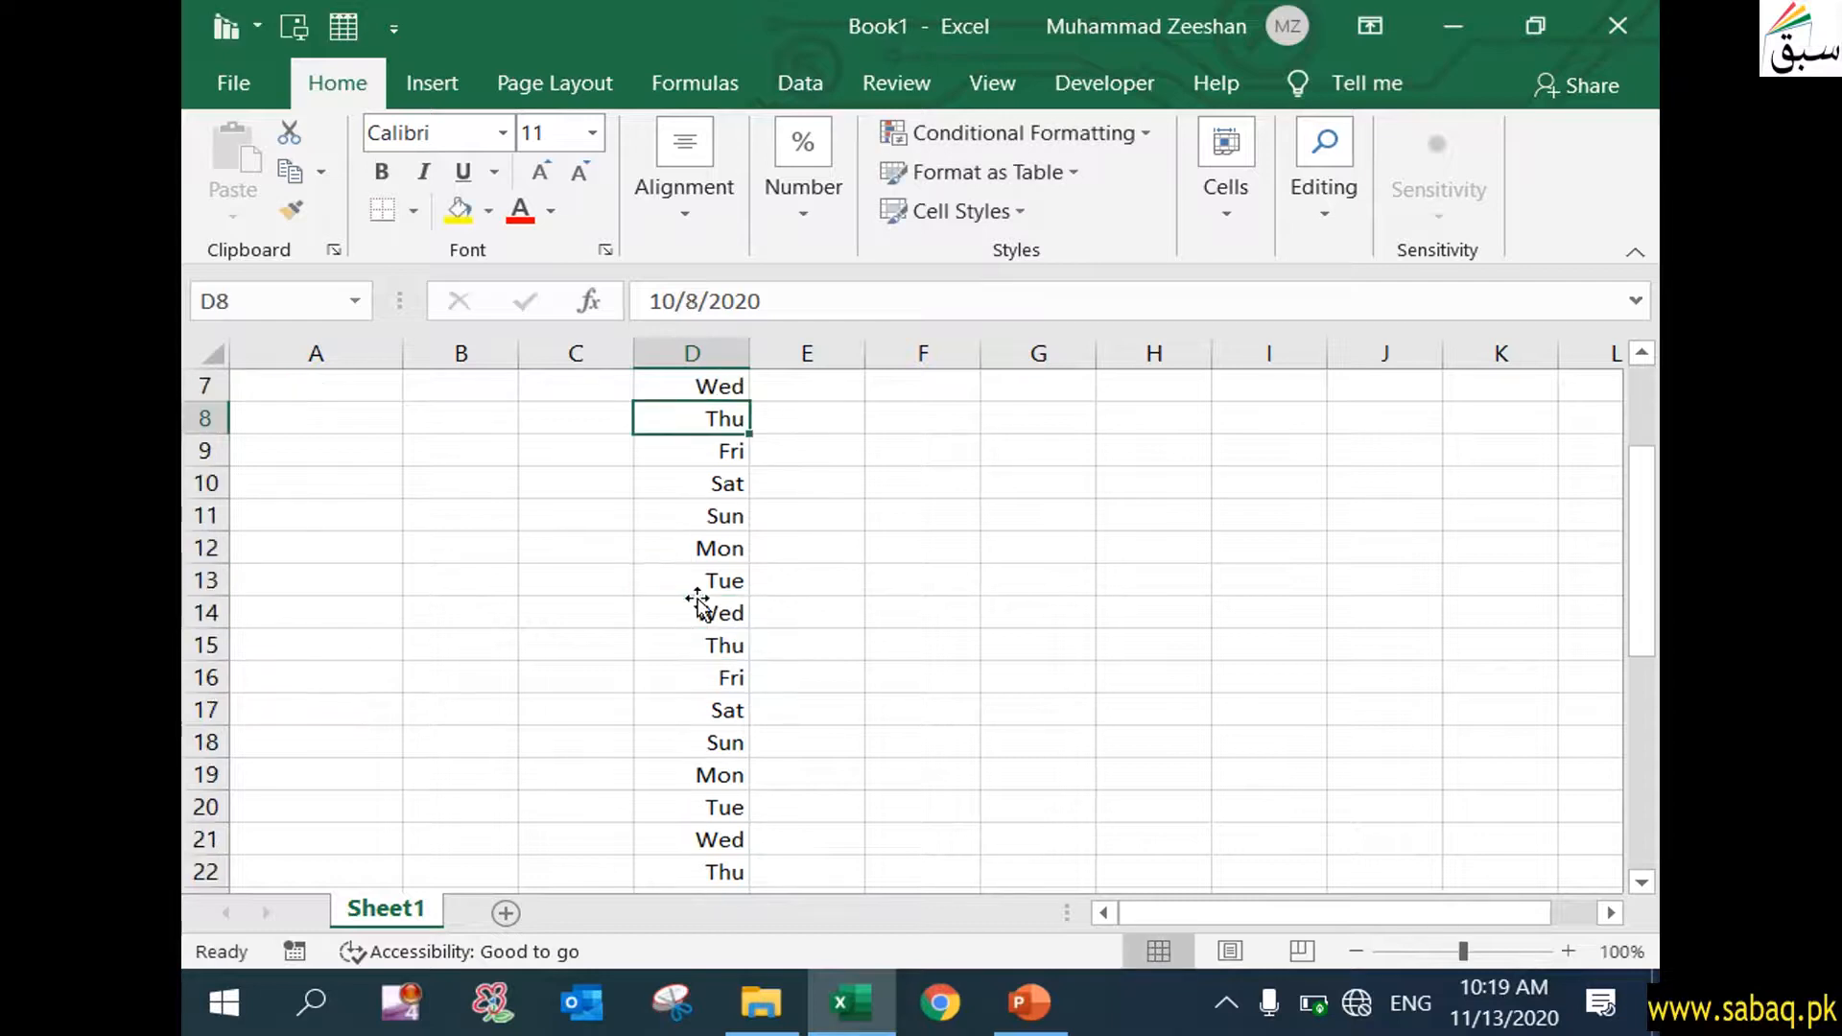
scroll(690, 598, down, 5)
scroll(690, 598, down, 2)
scroll(691, 596, up, 9)
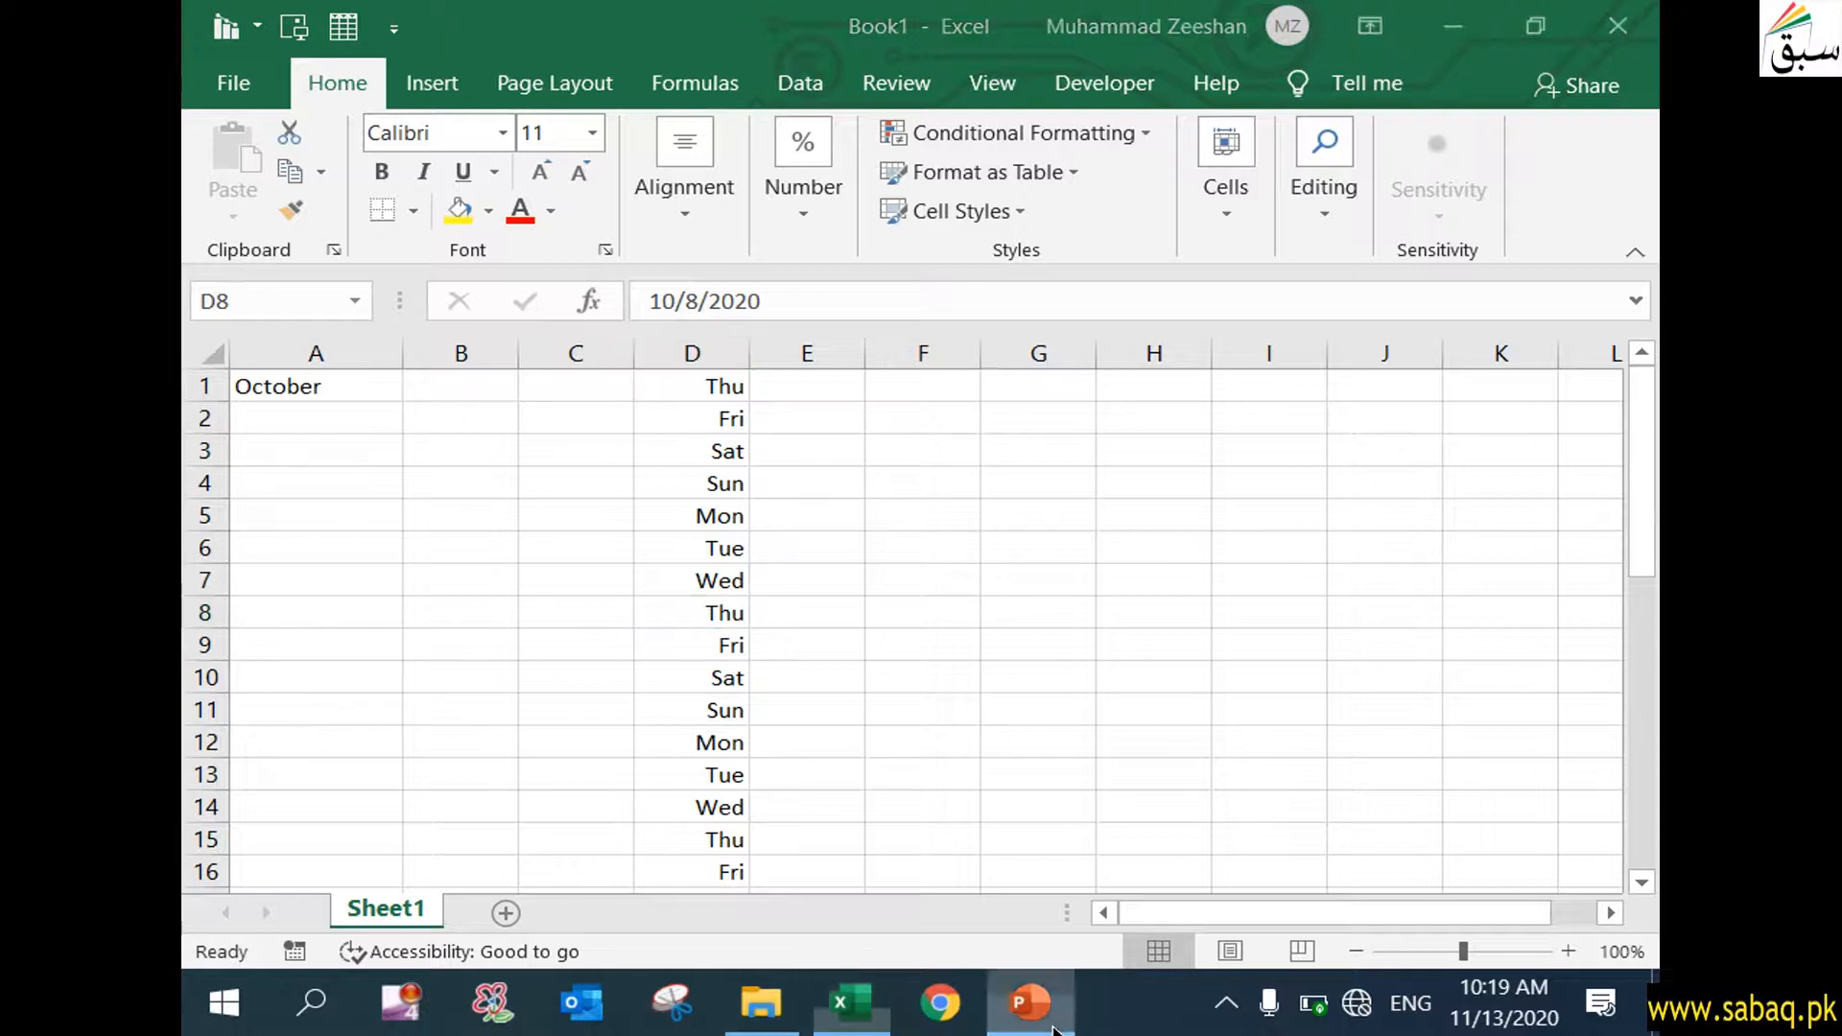
- Check the full-day-name code on the PowerPoint slide and apply the custom number format dddd to column D in Excel
click(1030, 1002)
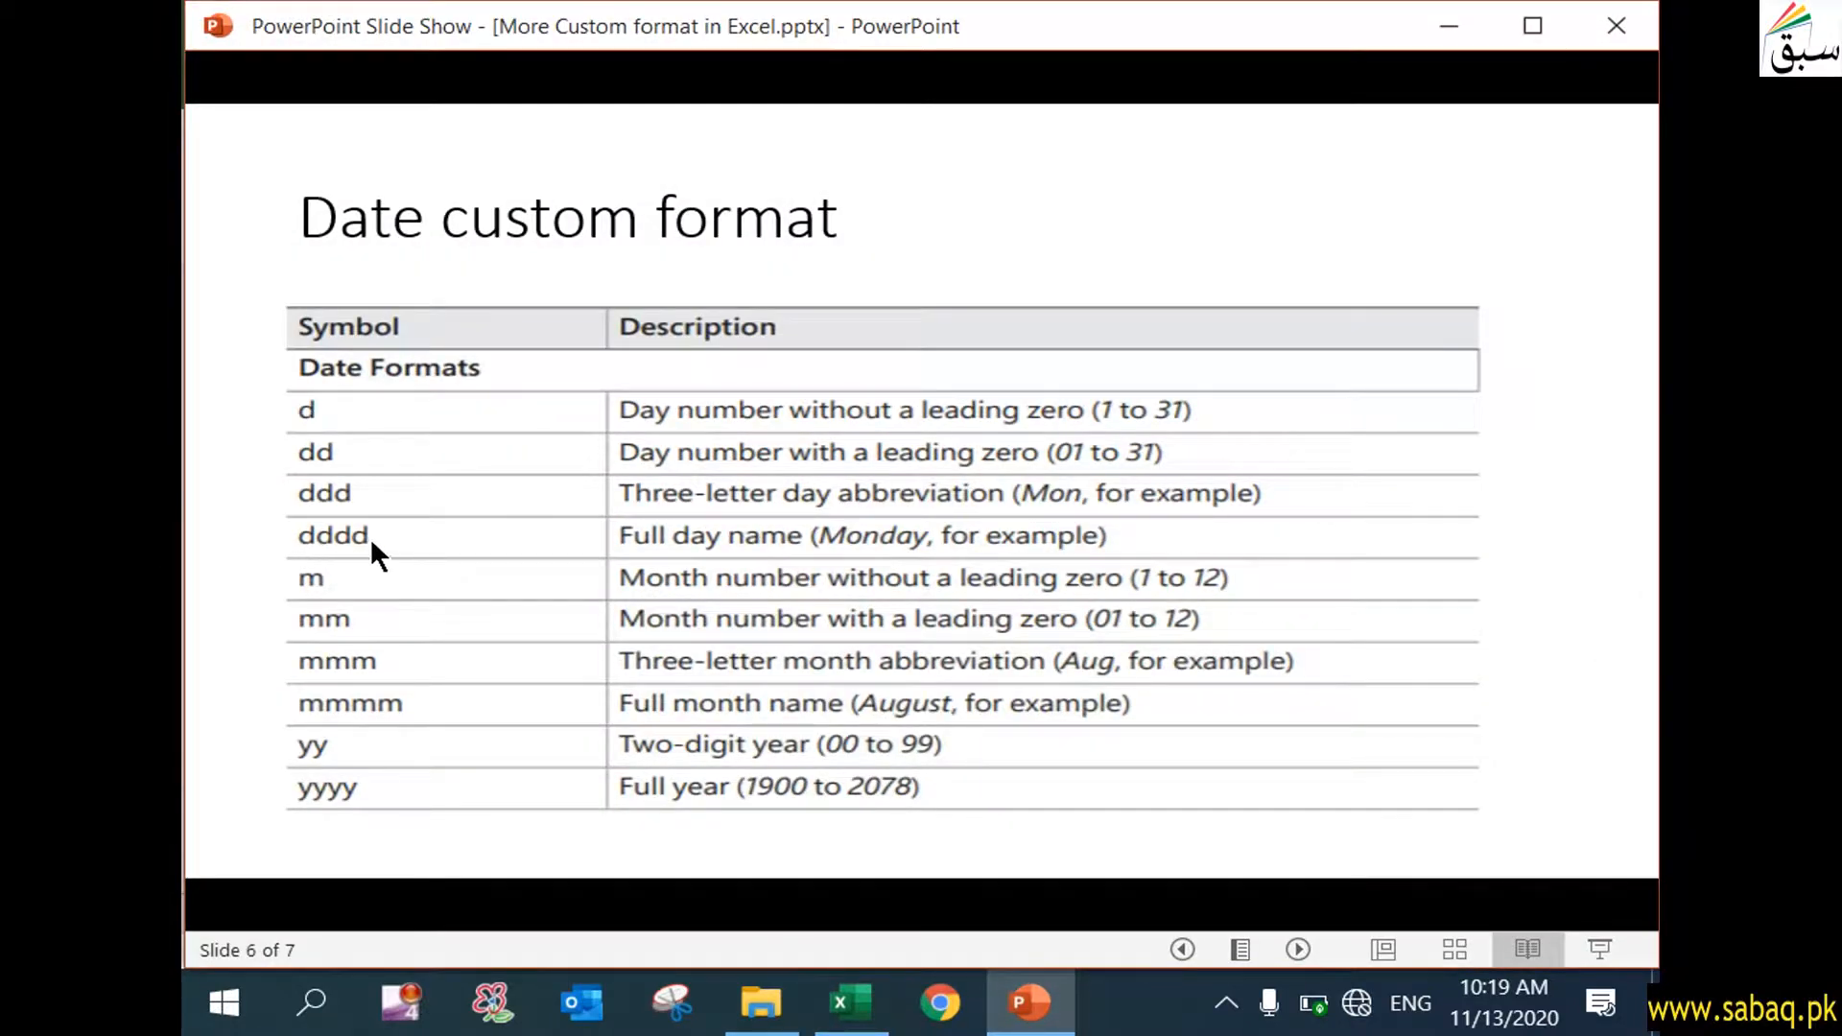
click(1027, 1001)
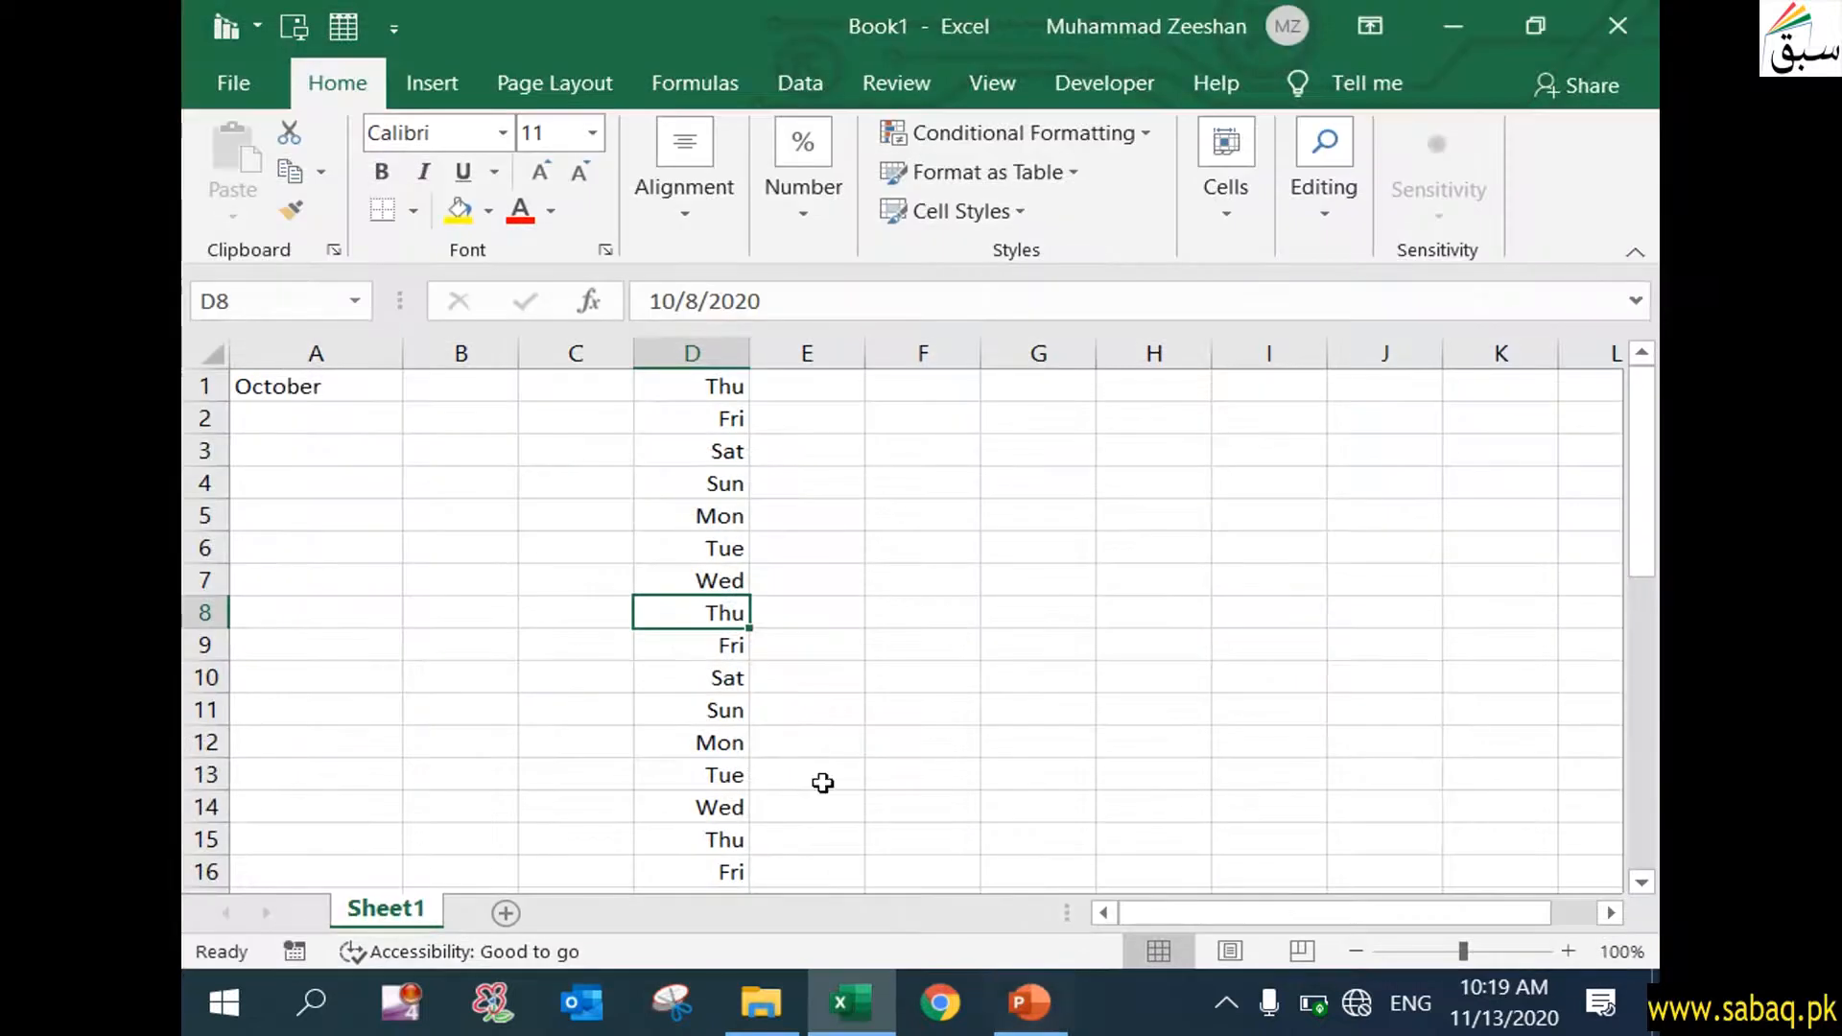
click(722, 386)
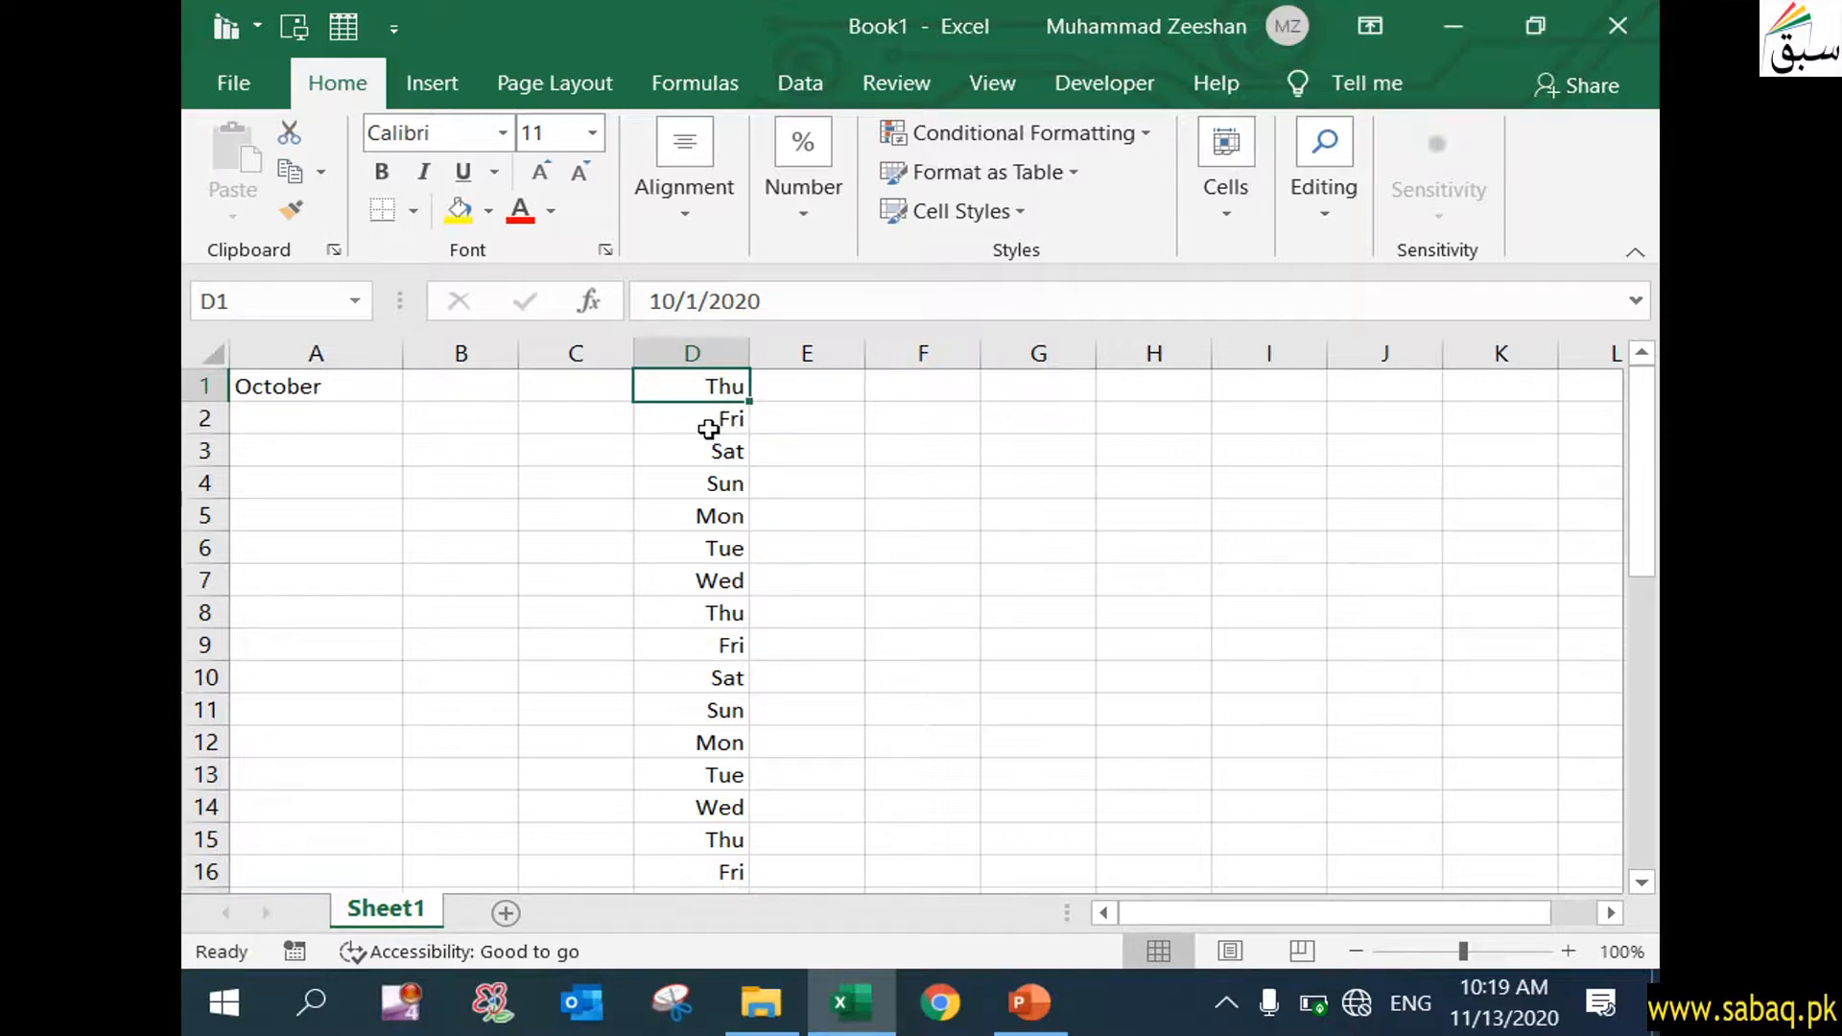
click(740, 430)
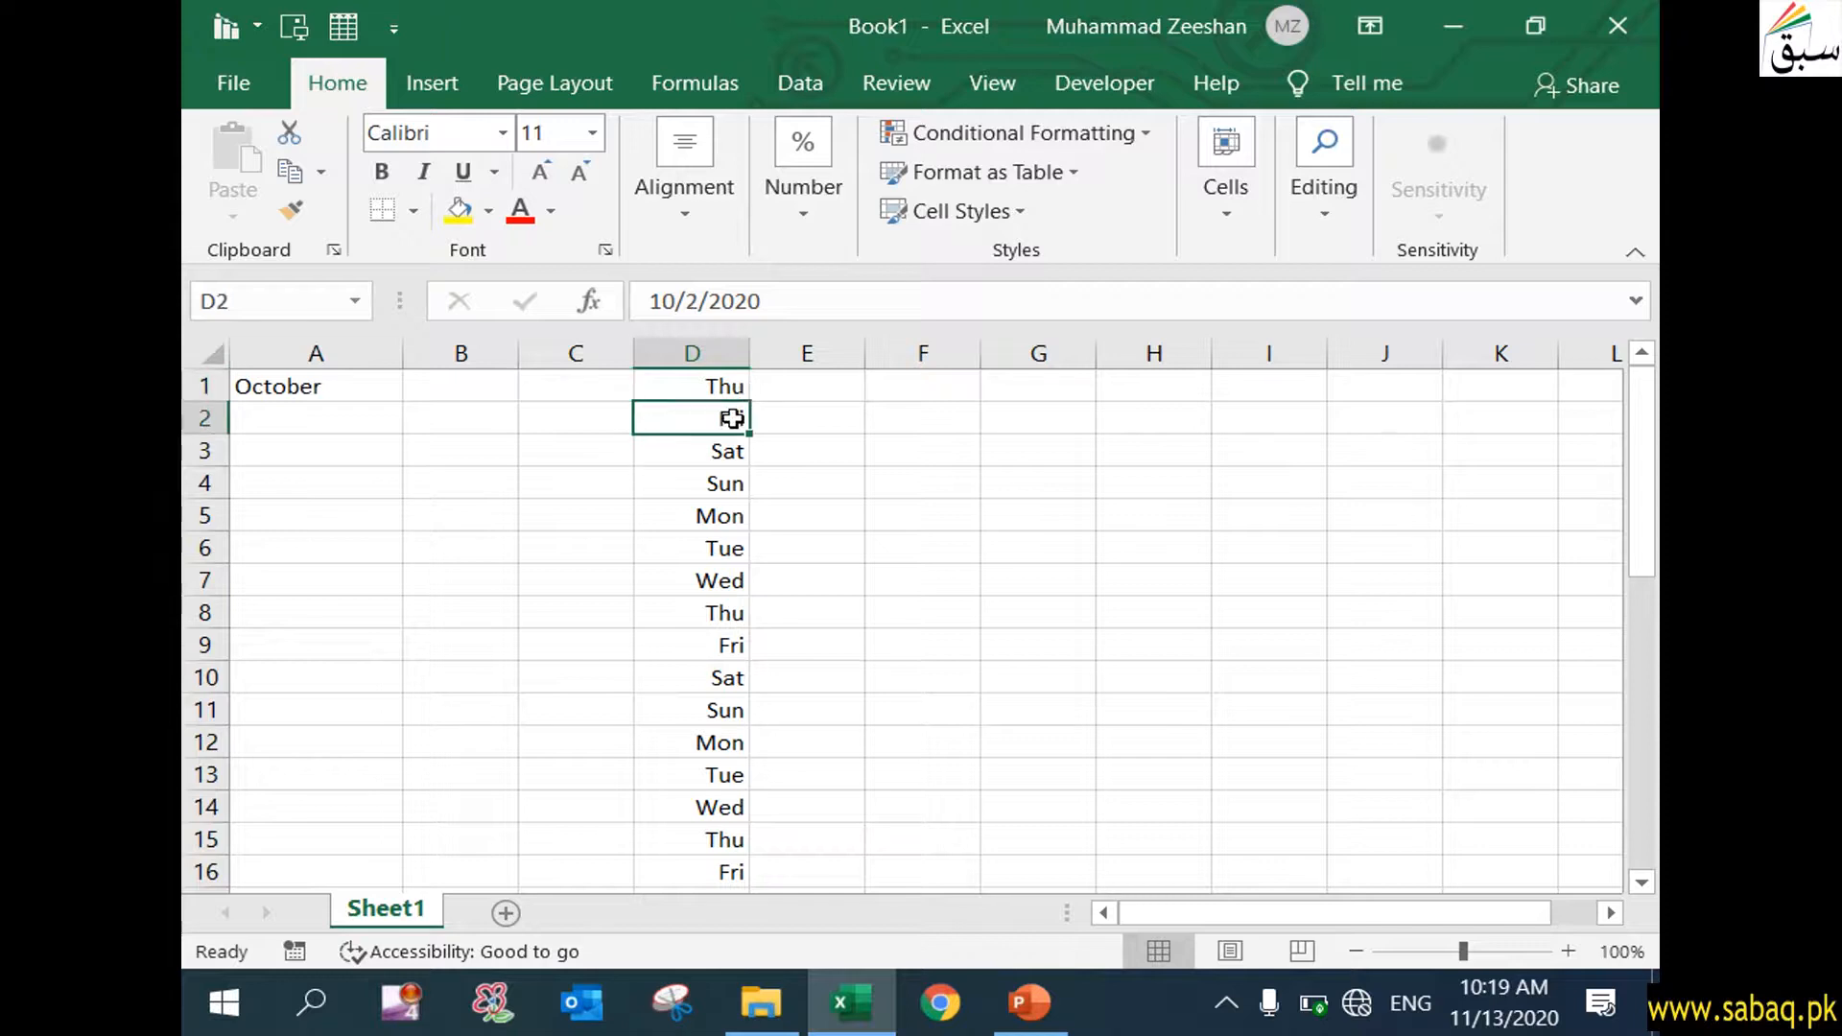
click(731, 391)
click(735, 340)
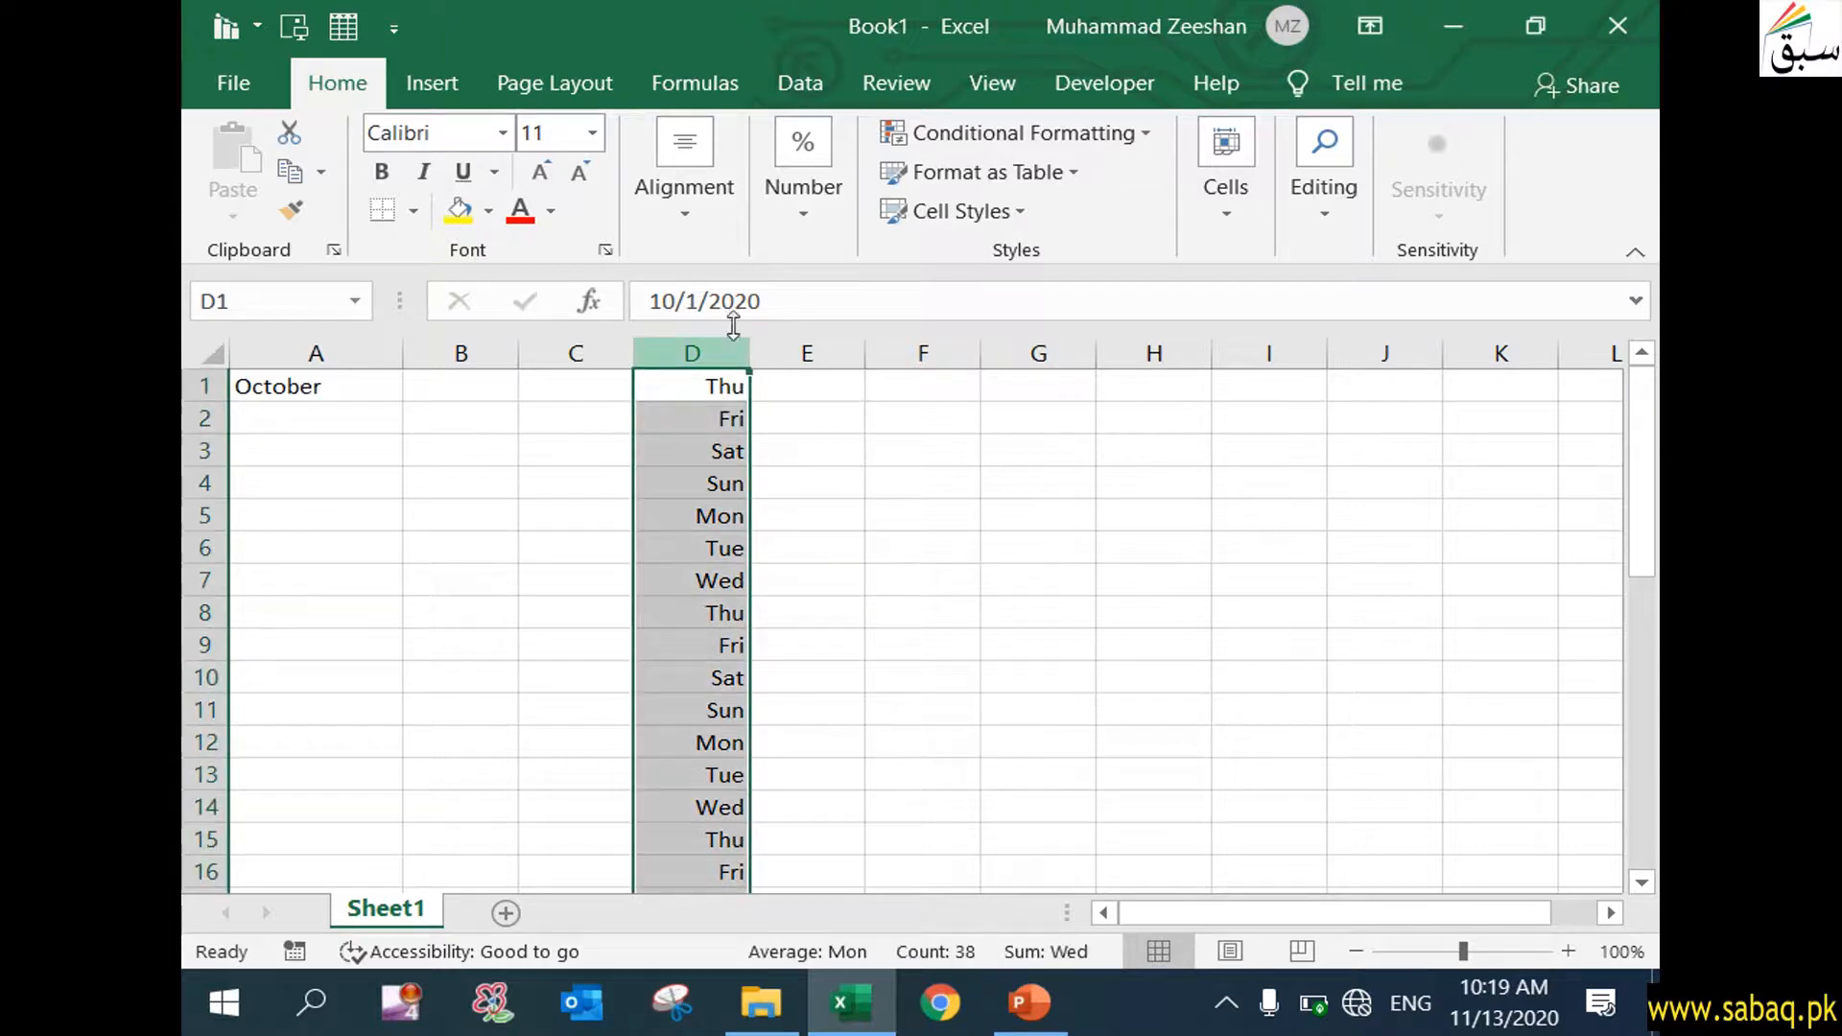
click(820, 192)
click(998, 401)
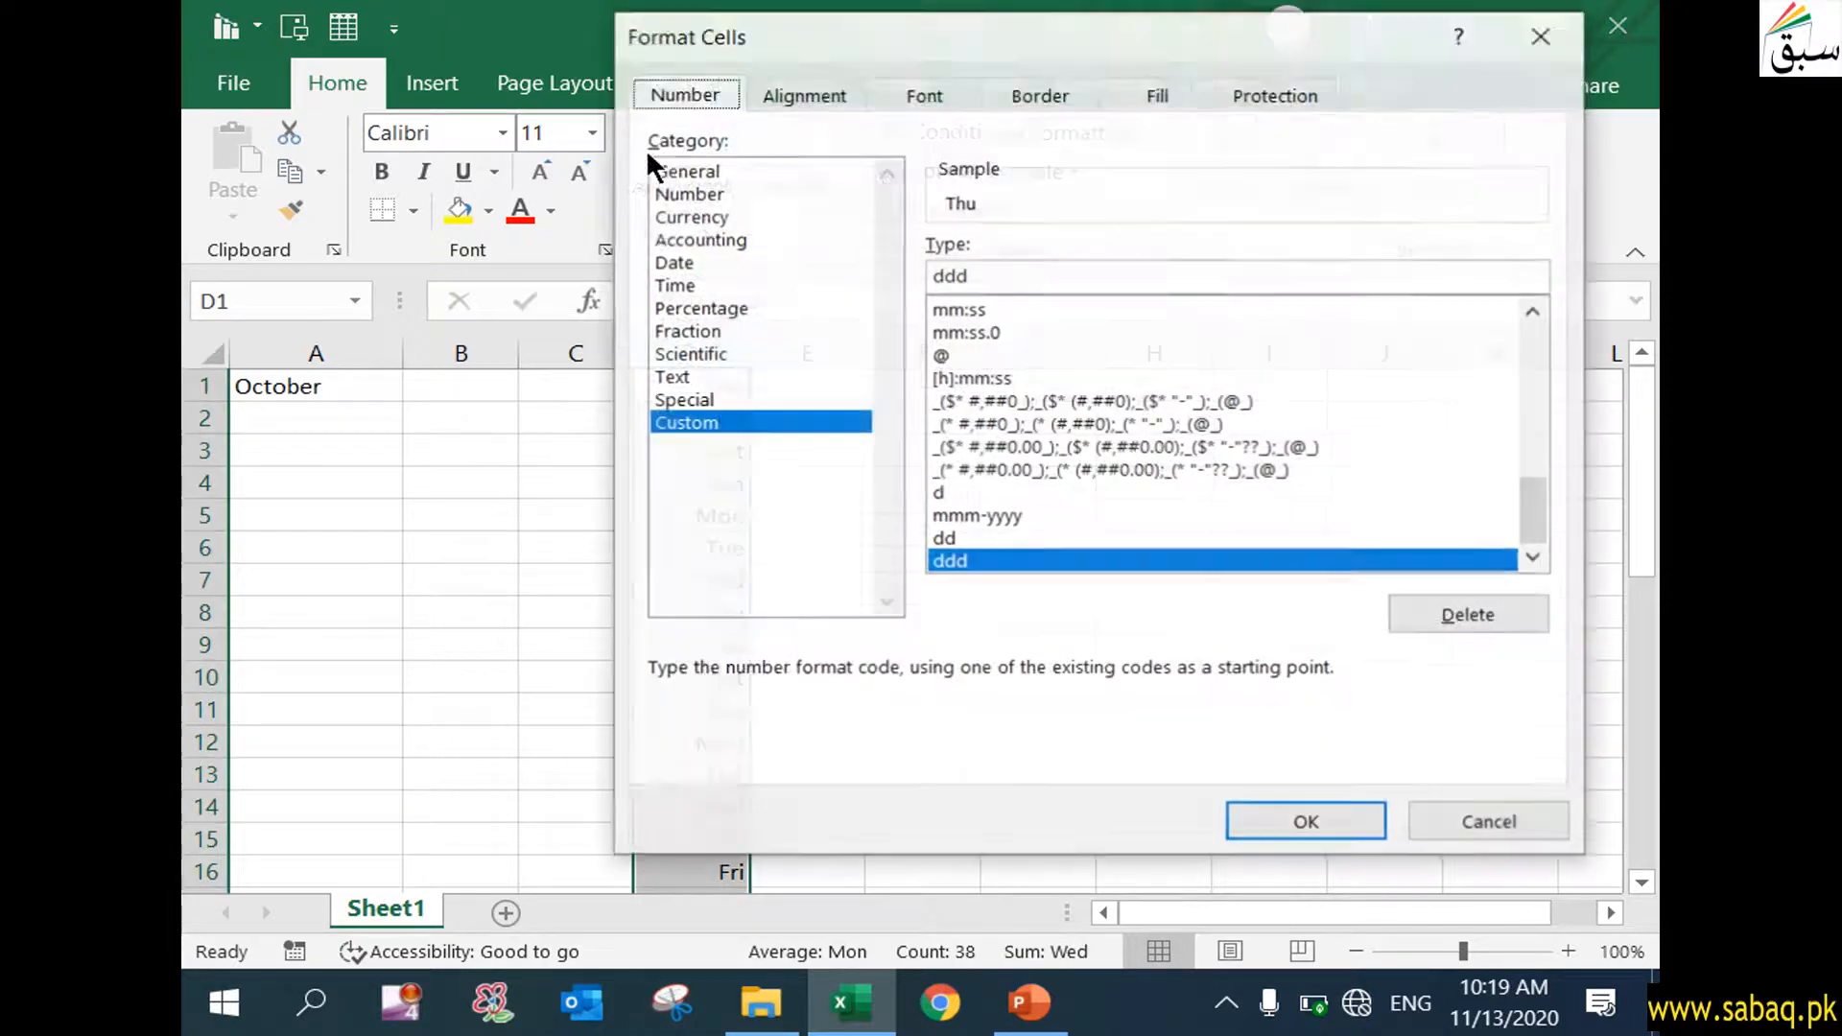
click(998, 272)
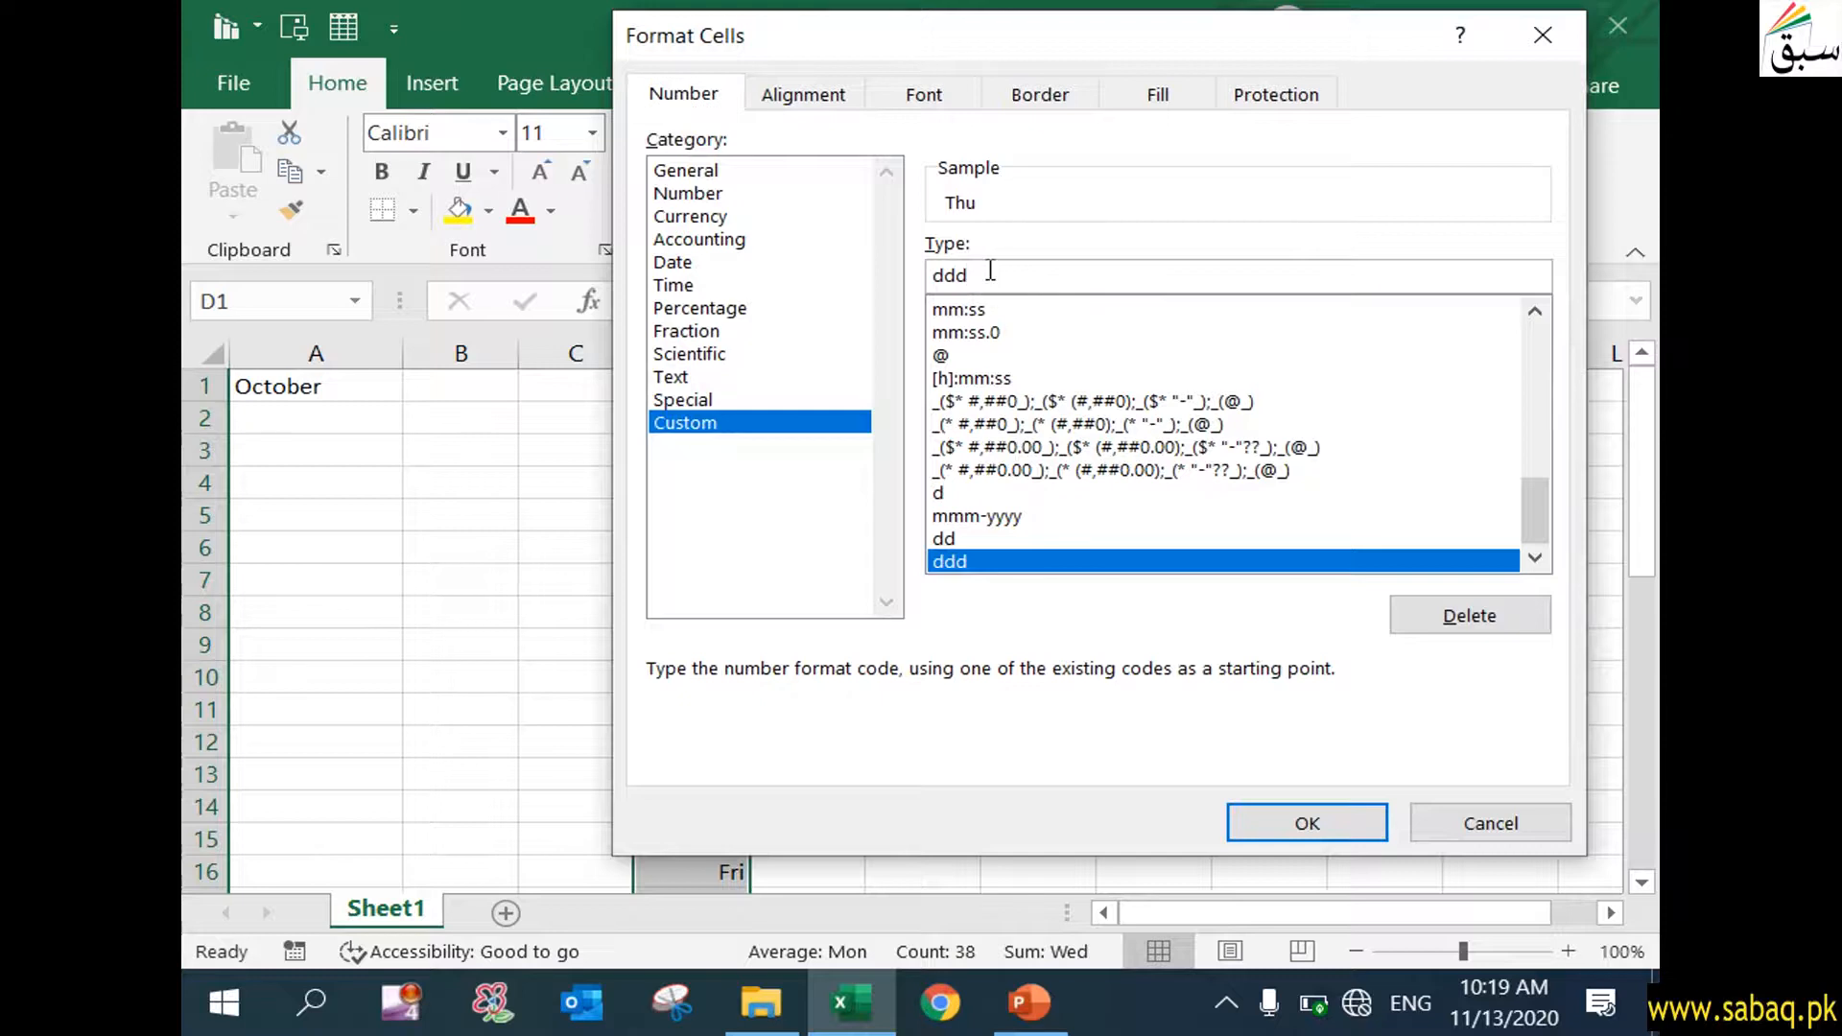
text(d)
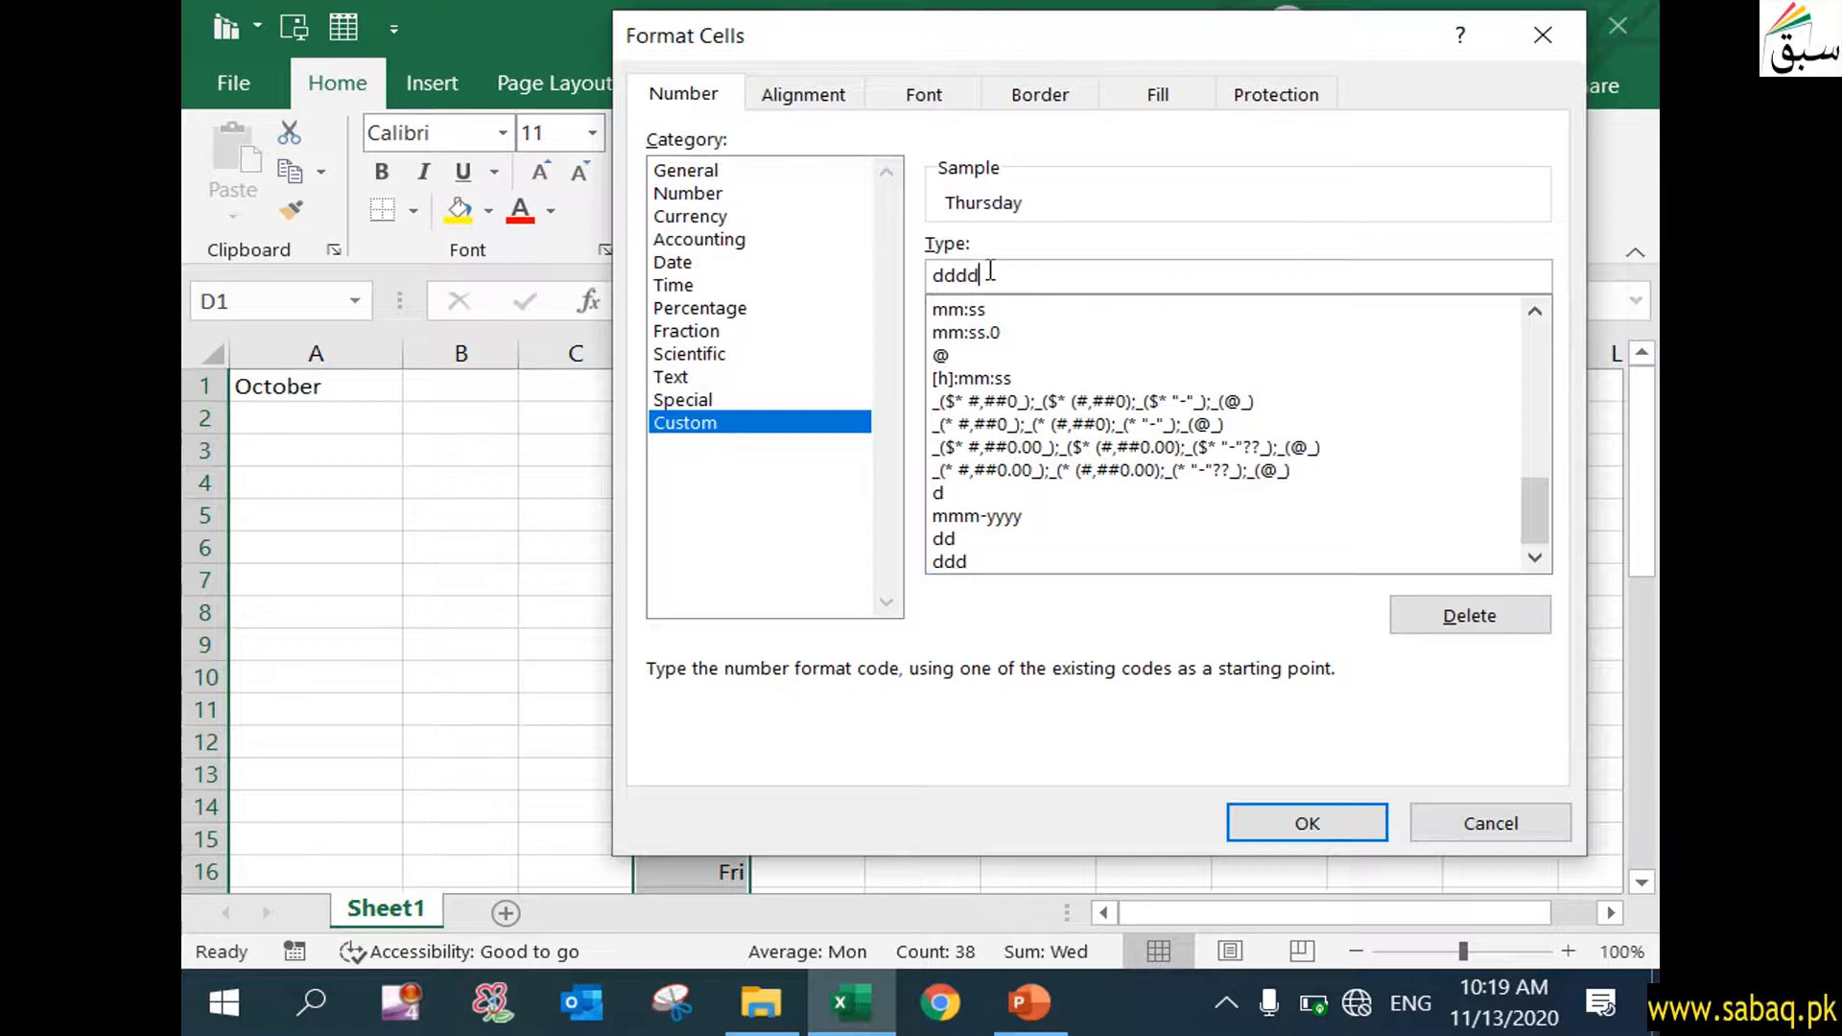
click(1360, 825)
click(1267, 705)
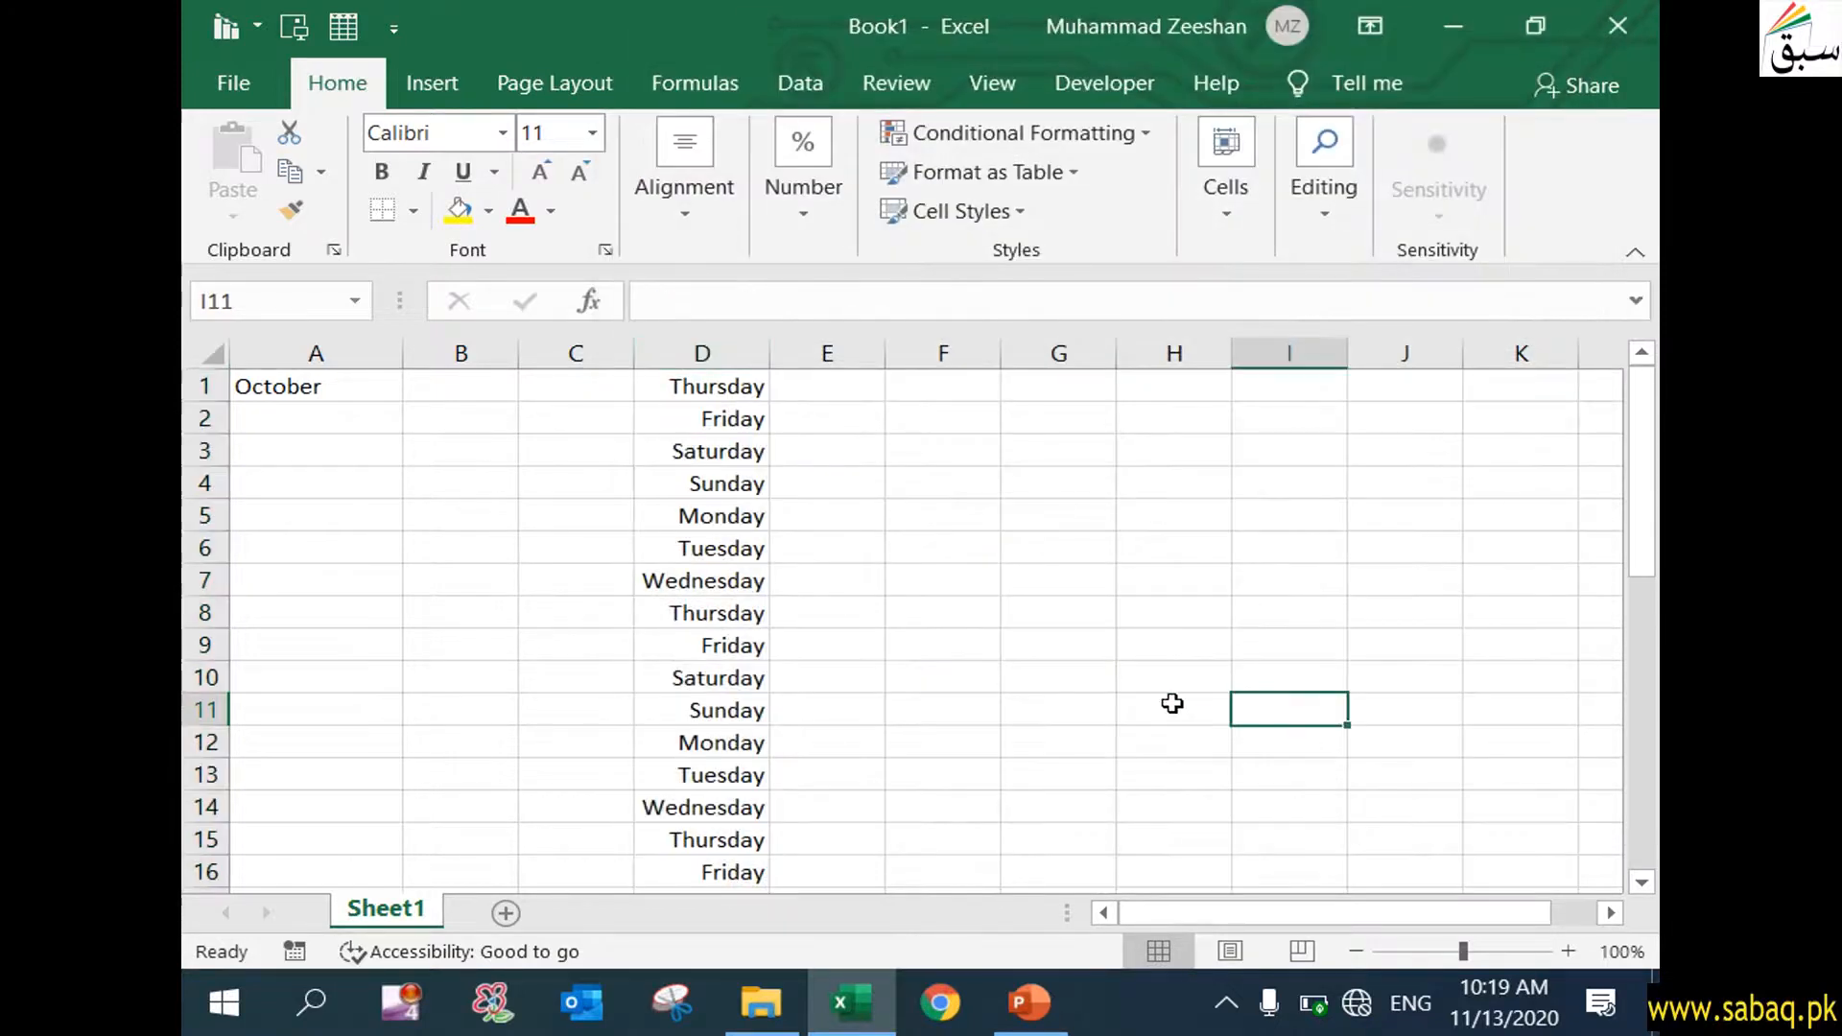
- Examine the full weekday names in column D and the underlying dates of its first seven cells
click(711, 353)
click(713, 387)
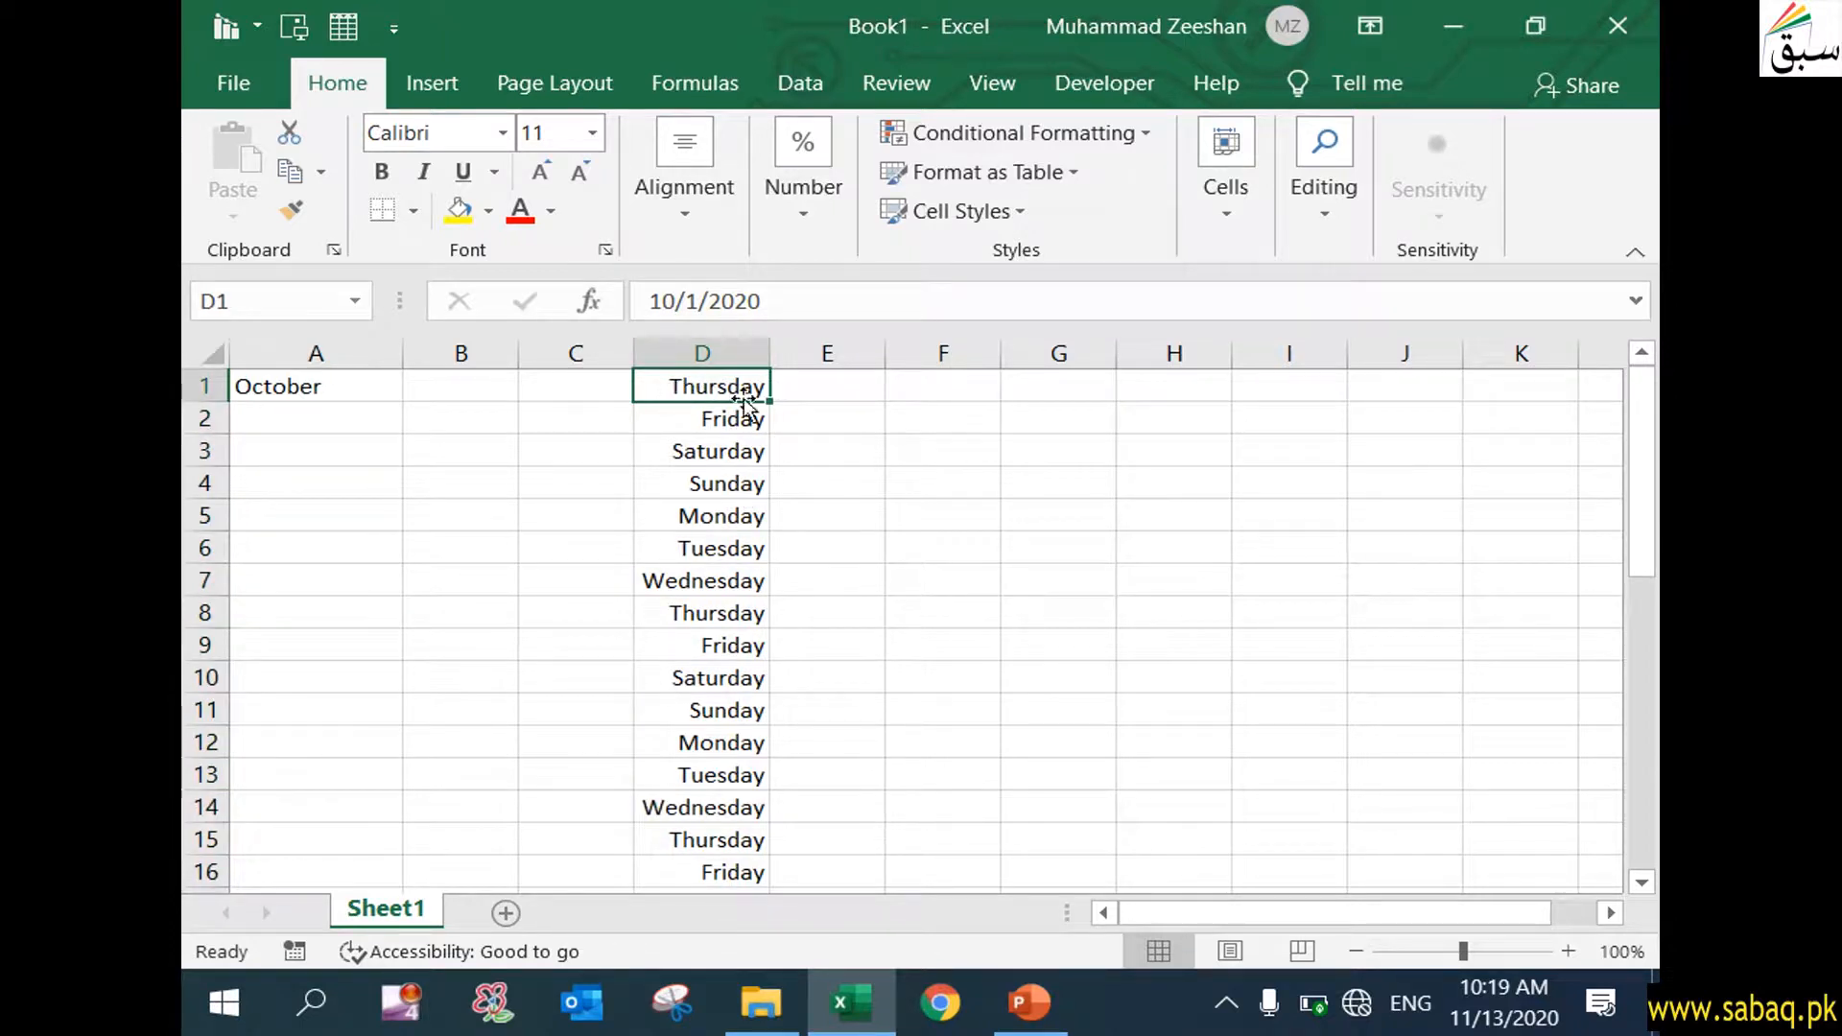
click(754, 422)
click(755, 451)
click(755, 483)
click(754, 516)
click(751, 548)
click(750, 581)
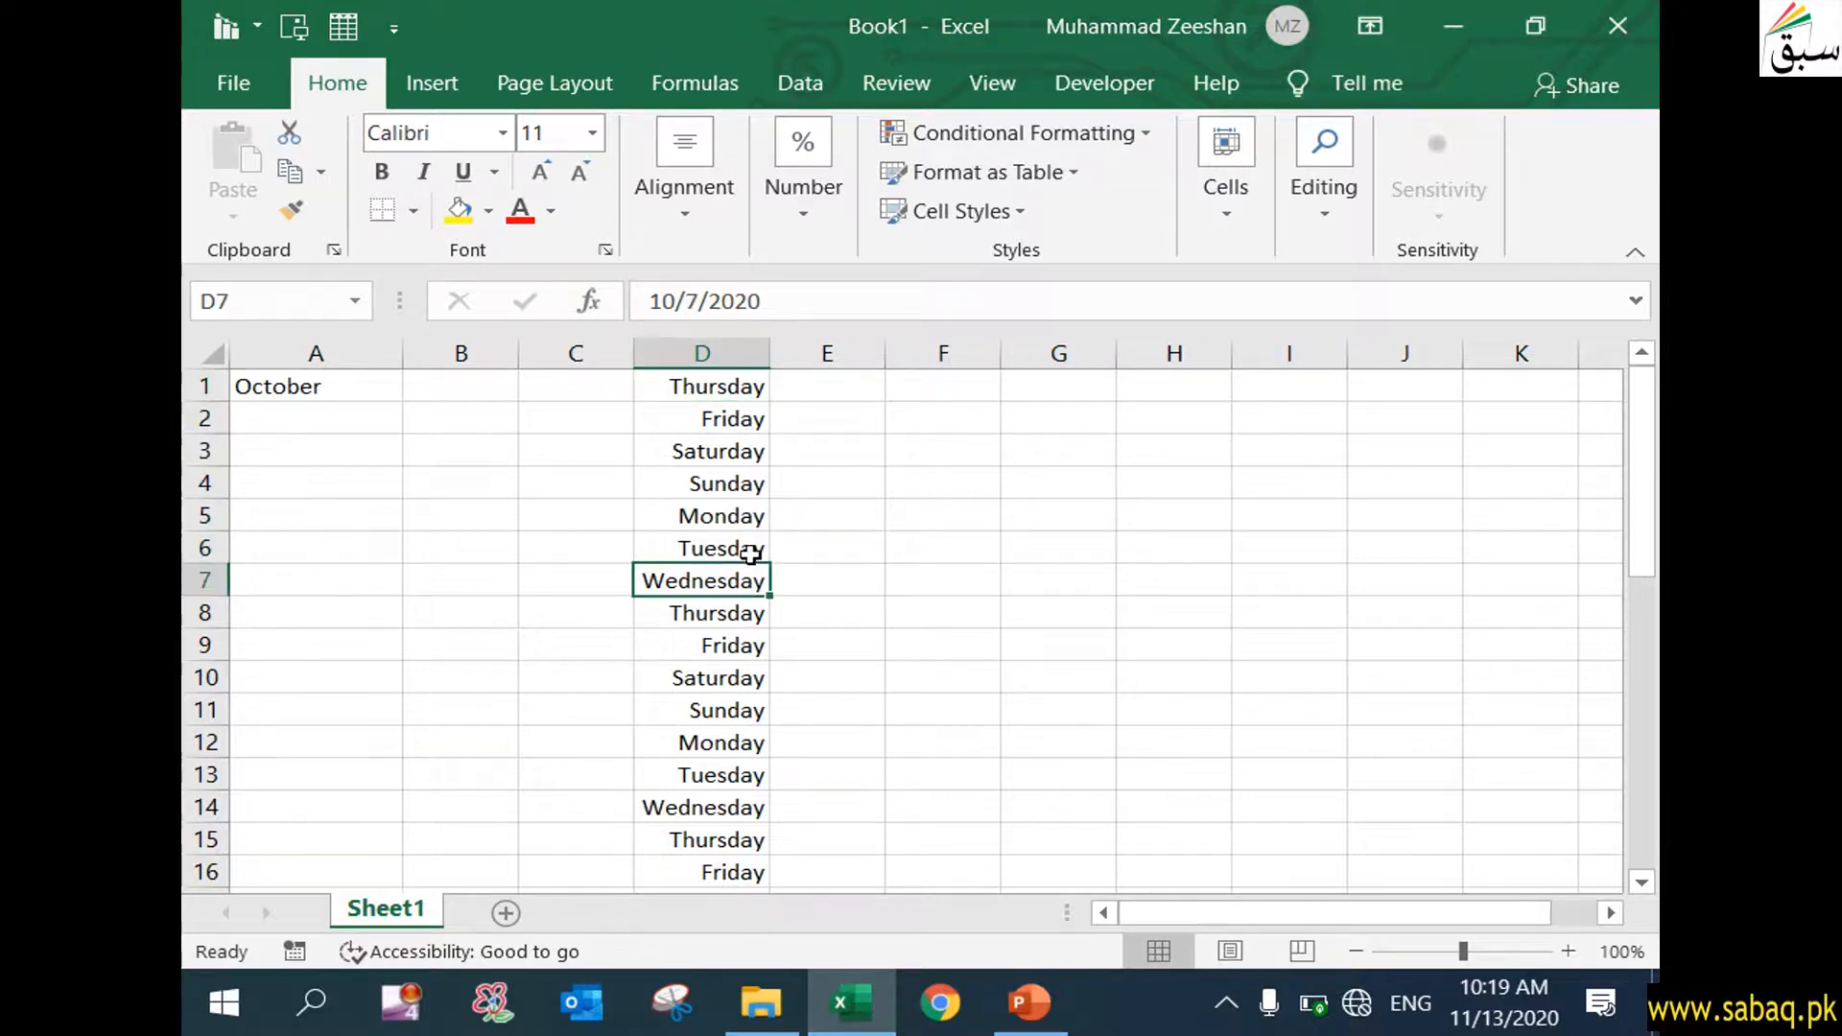
scroll(754, 571, down, 8)
scroll(754, 571, up, 8)
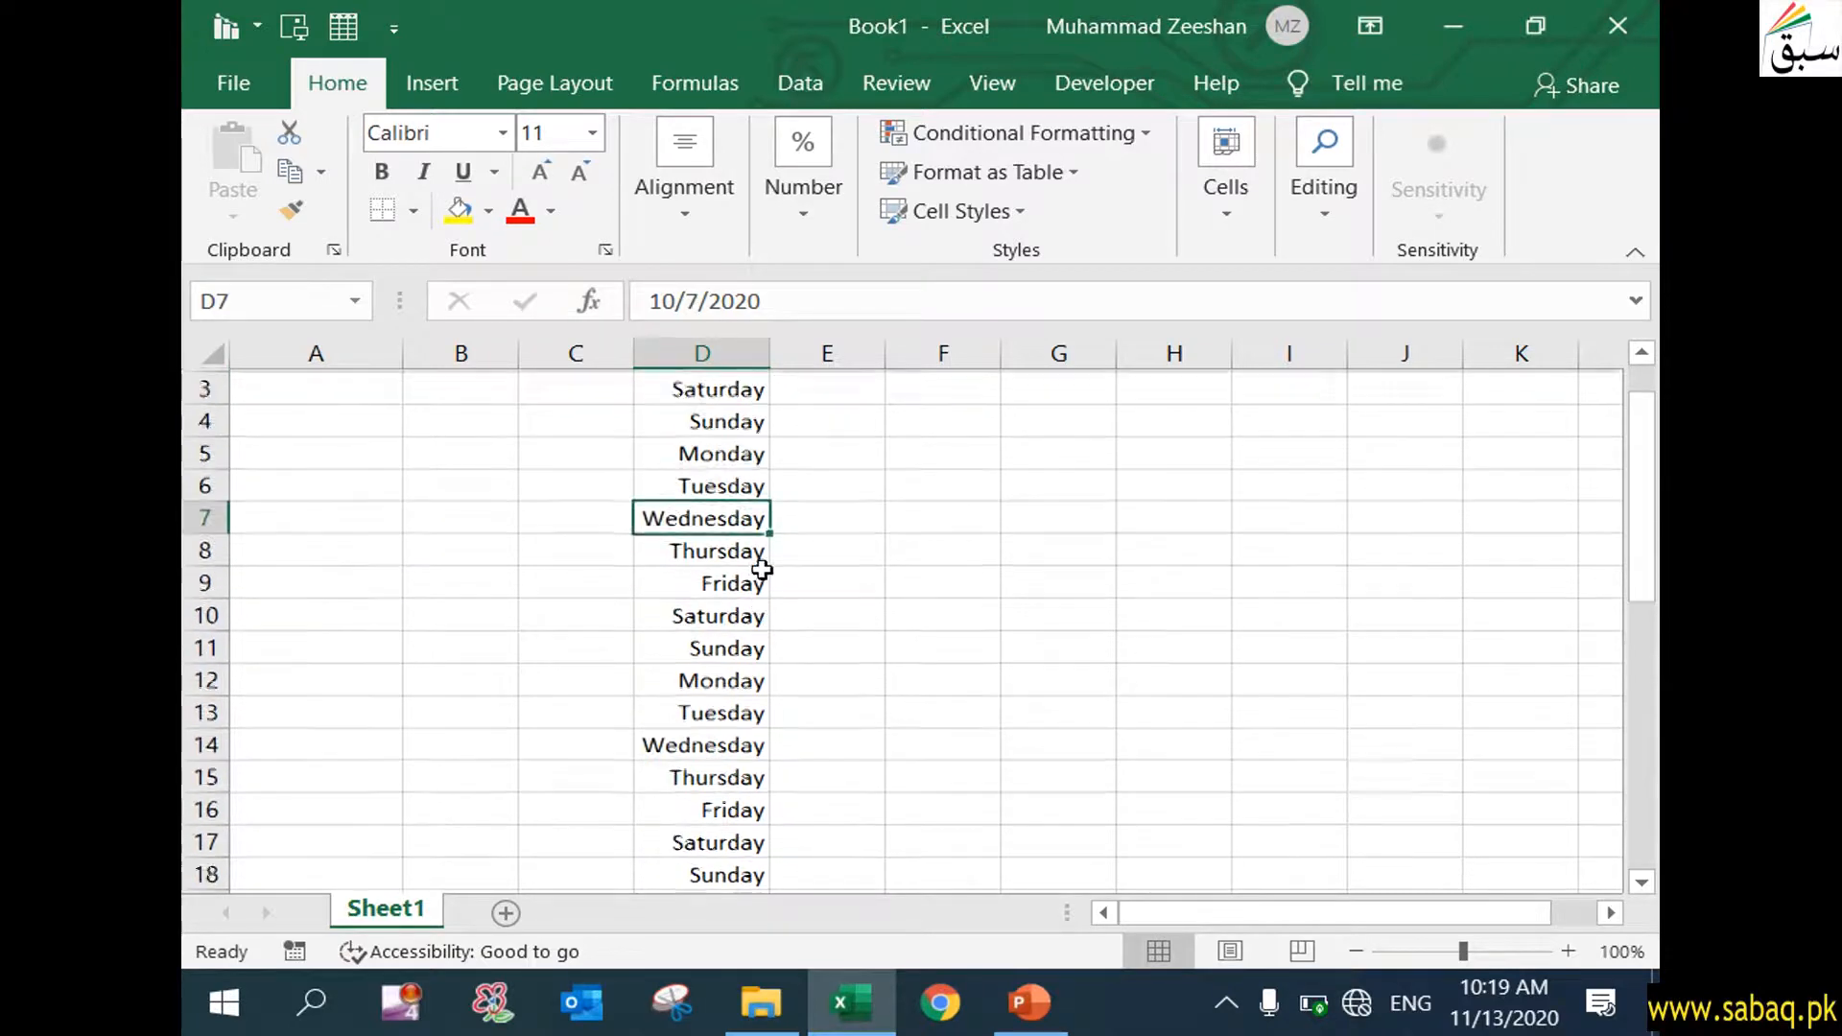
- Apply the custom number format m to column G in Excel, checking the month codes on the PowerPoint date format slide
click(1070, 1001)
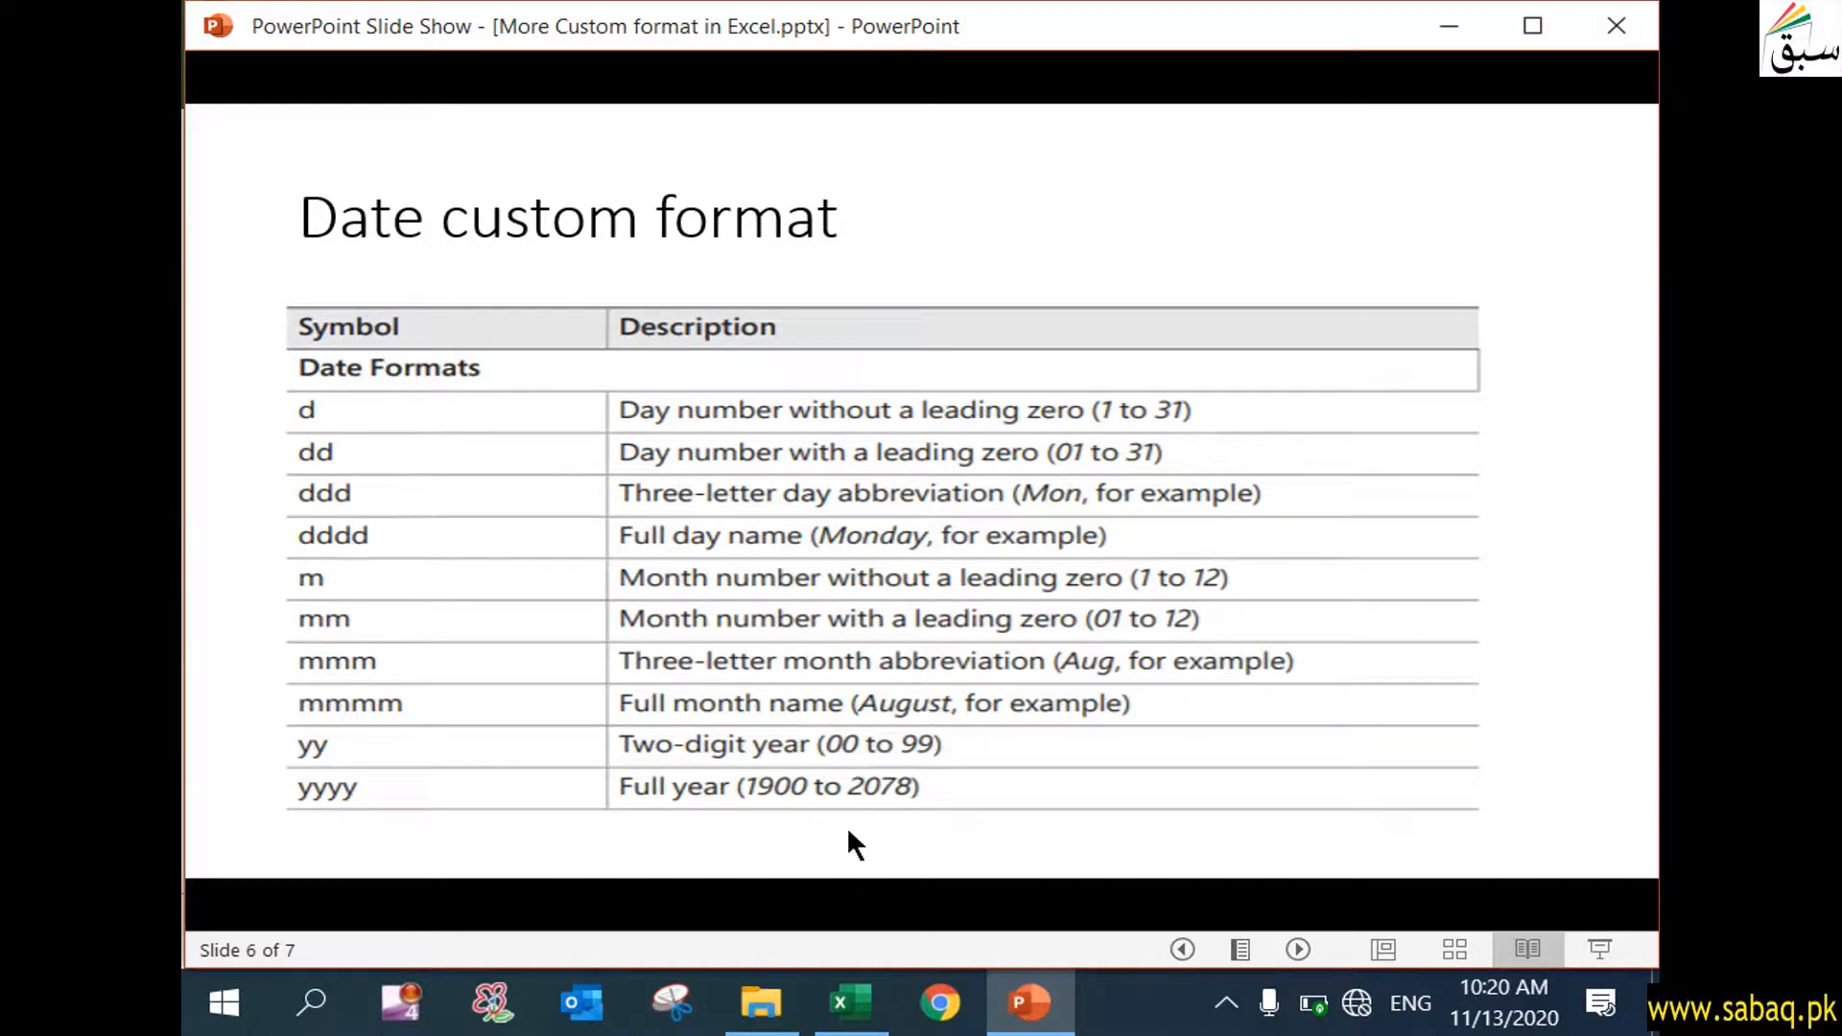
click(851, 1003)
click(1058, 355)
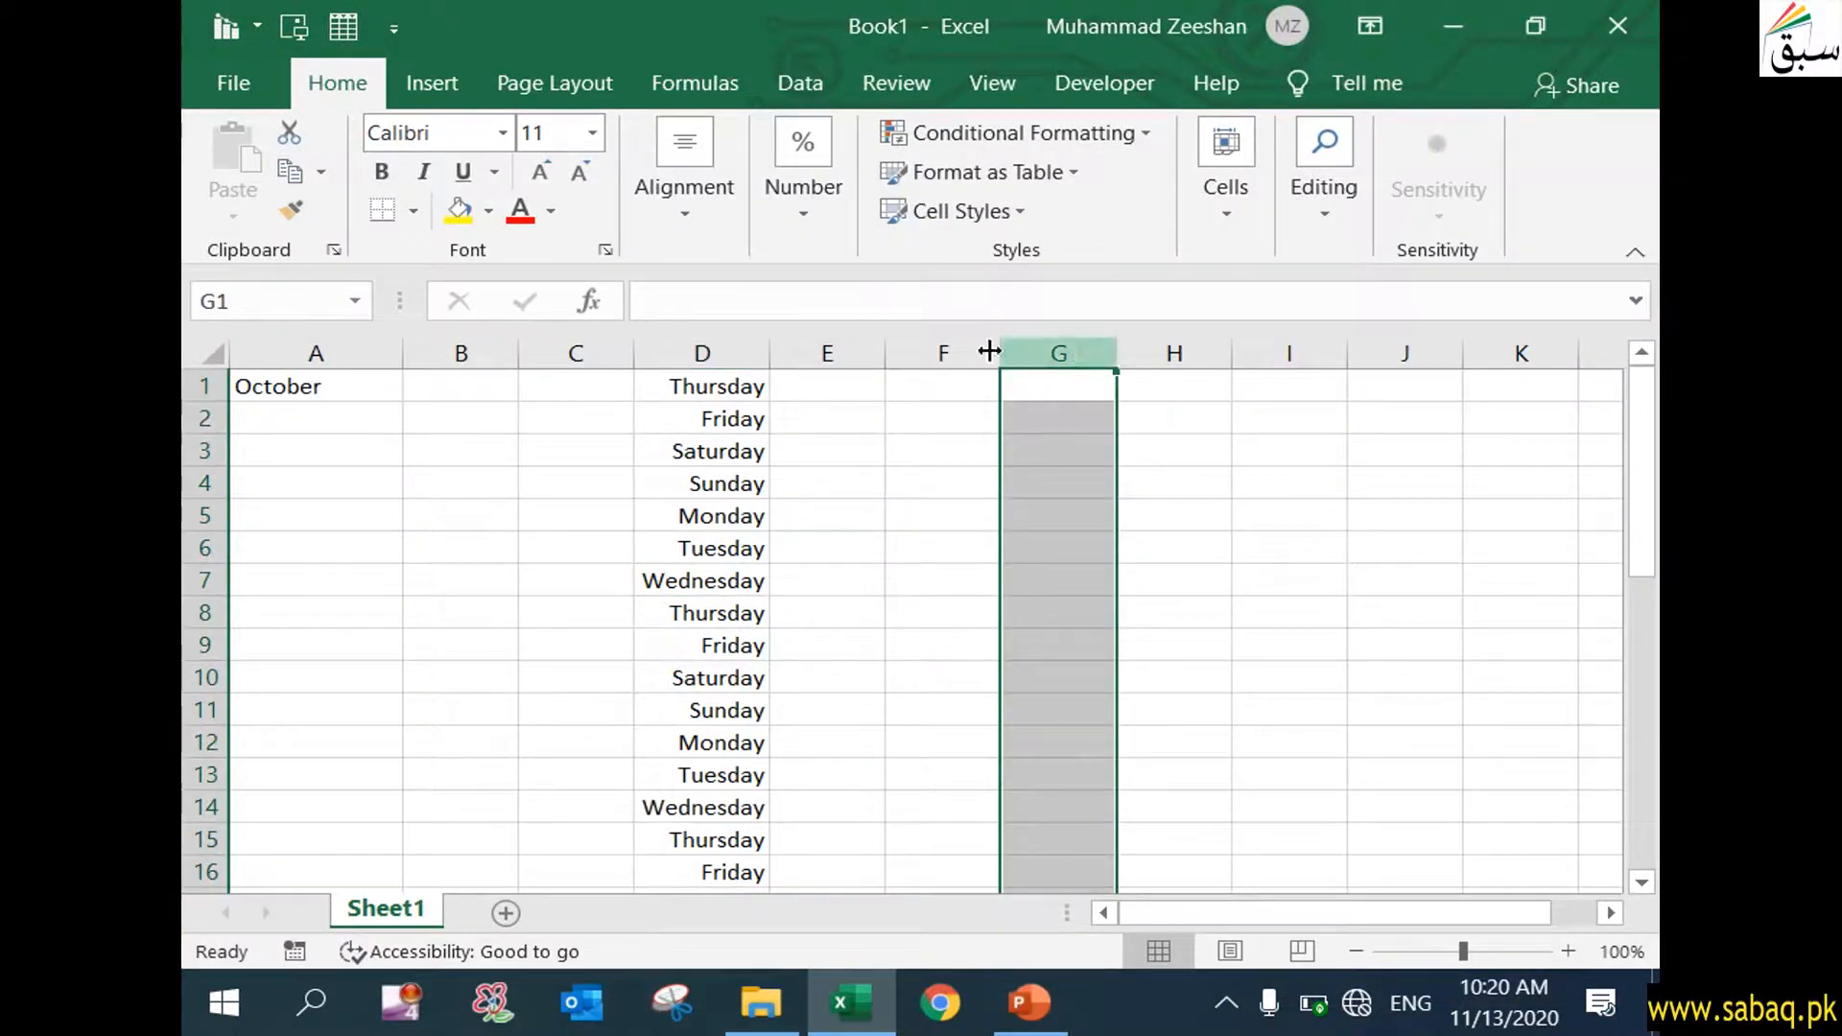
click(806, 192)
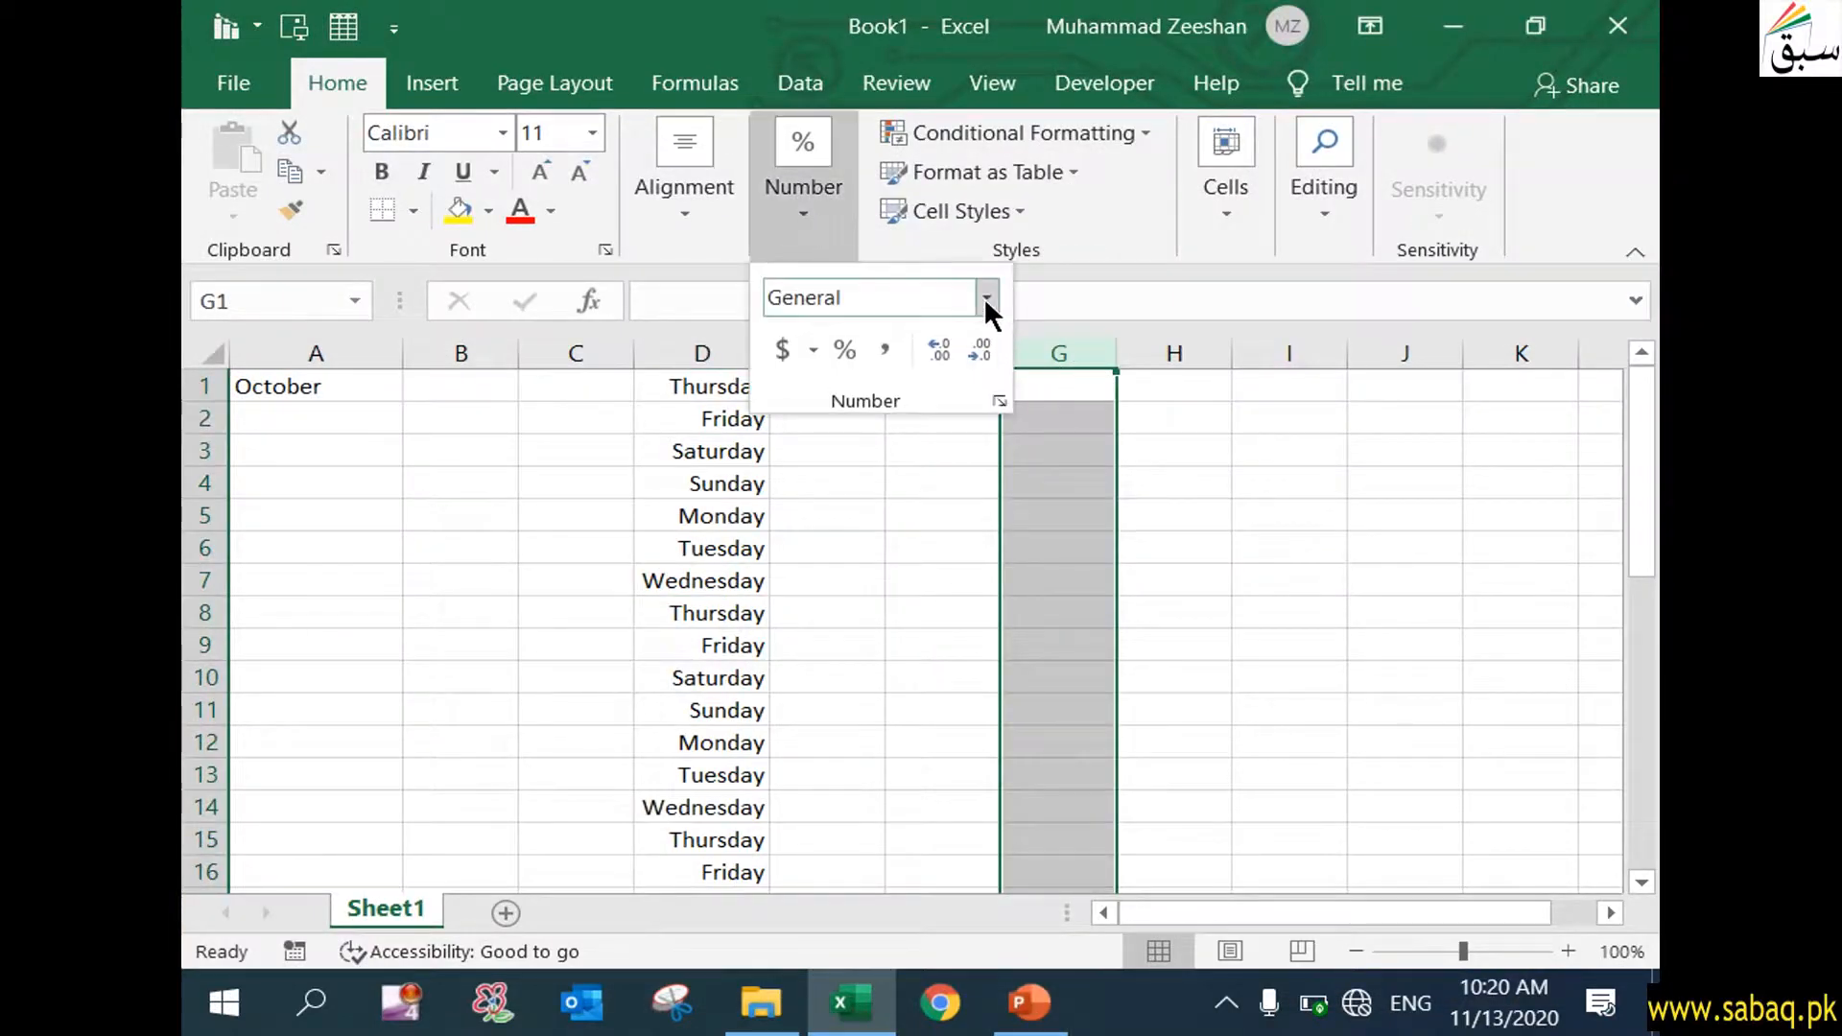
click(998, 401)
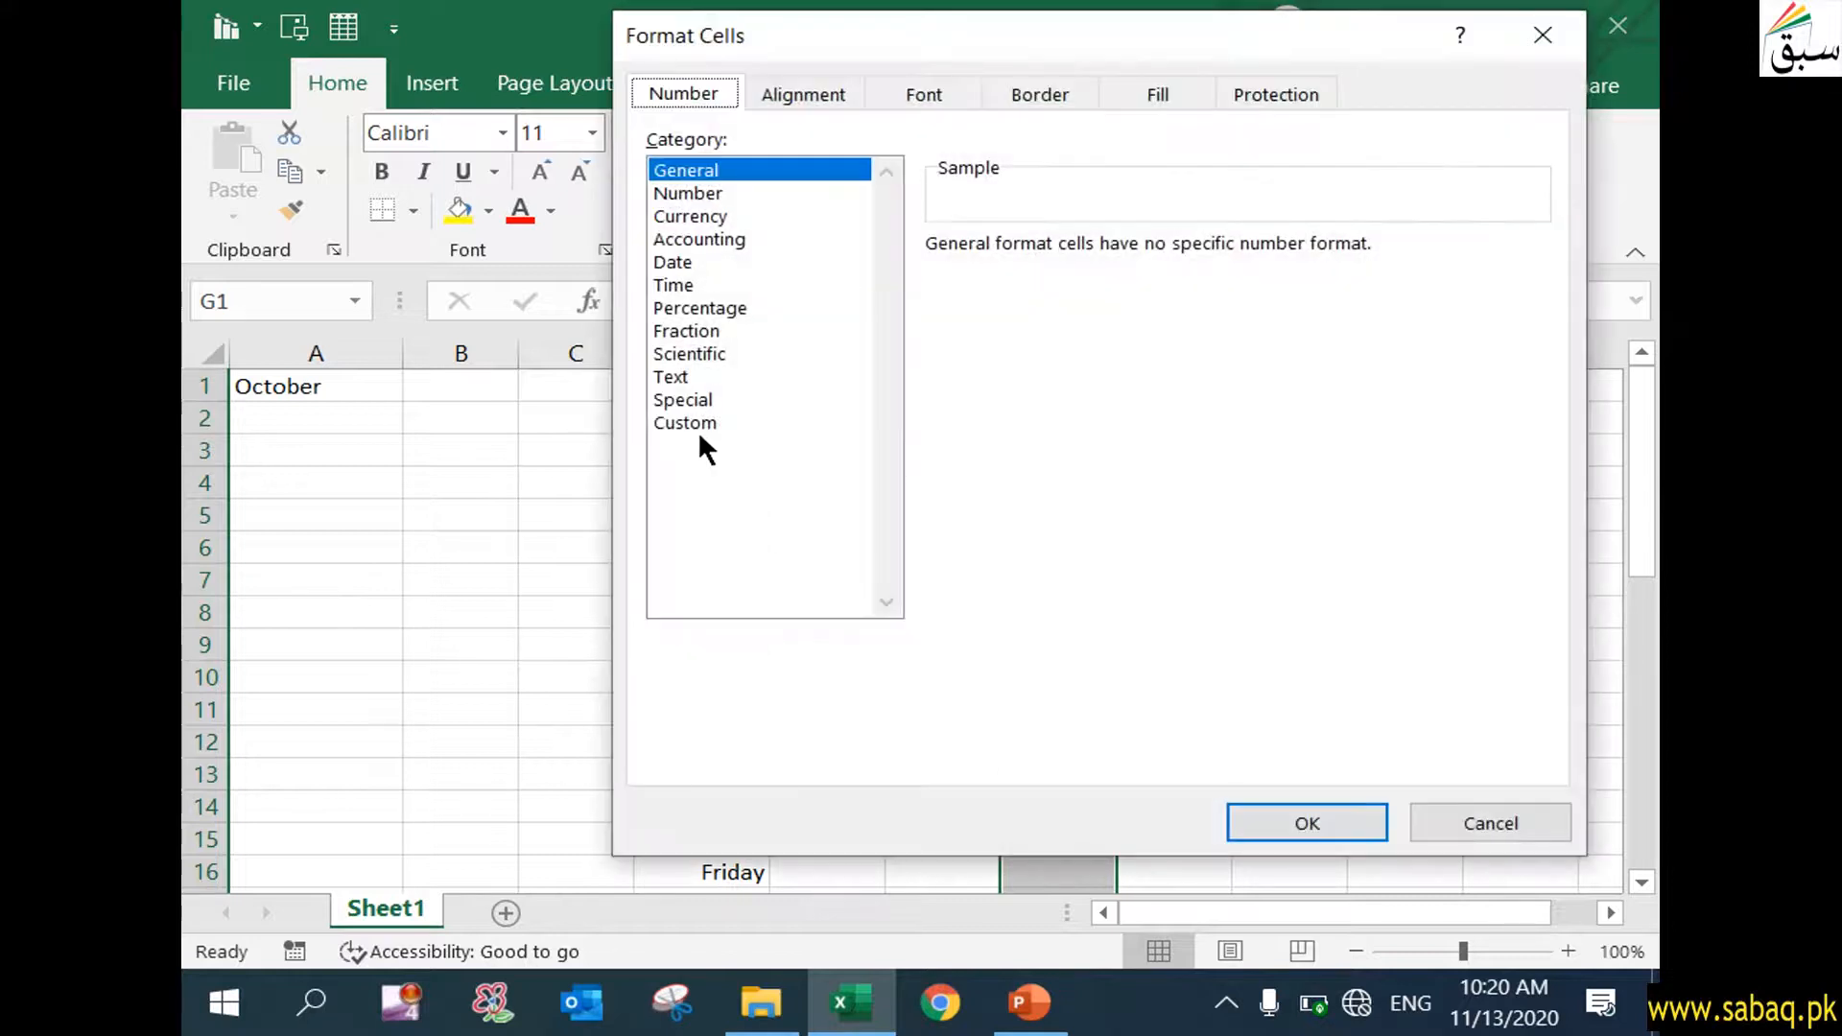
click(699, 424)
drag(1020, 276, 885, 278)
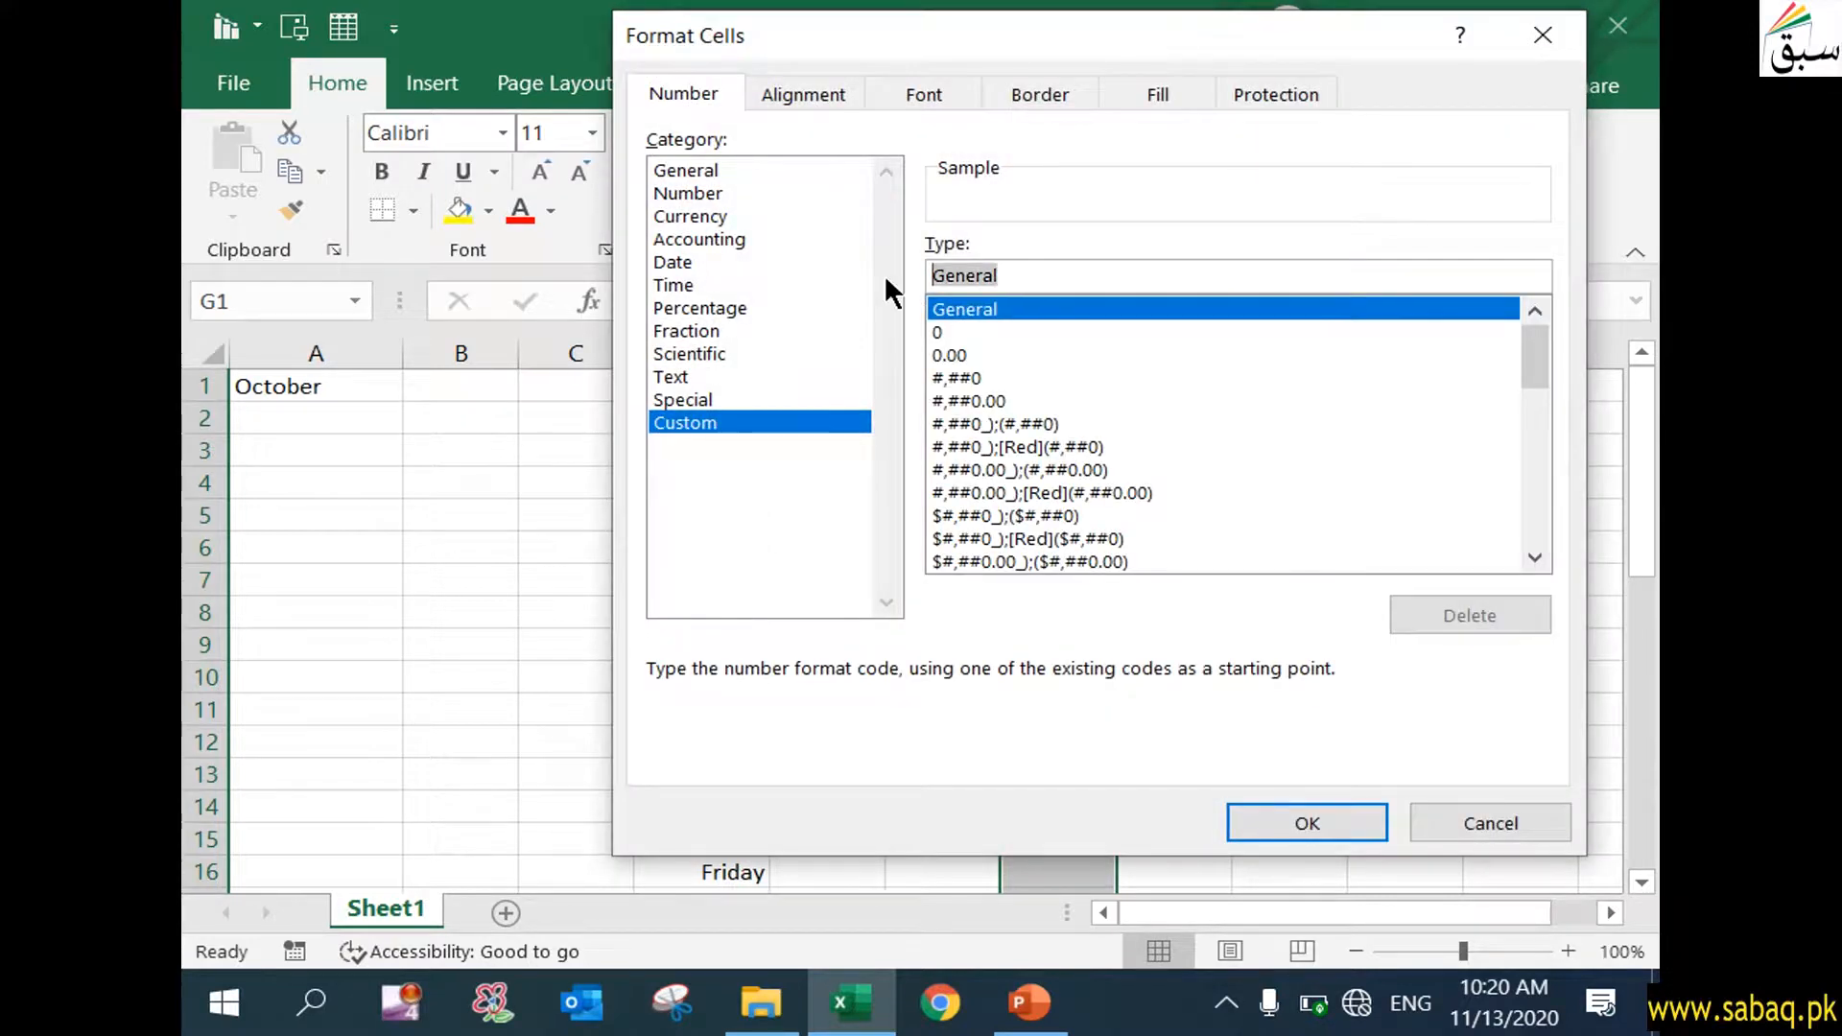
text(m)
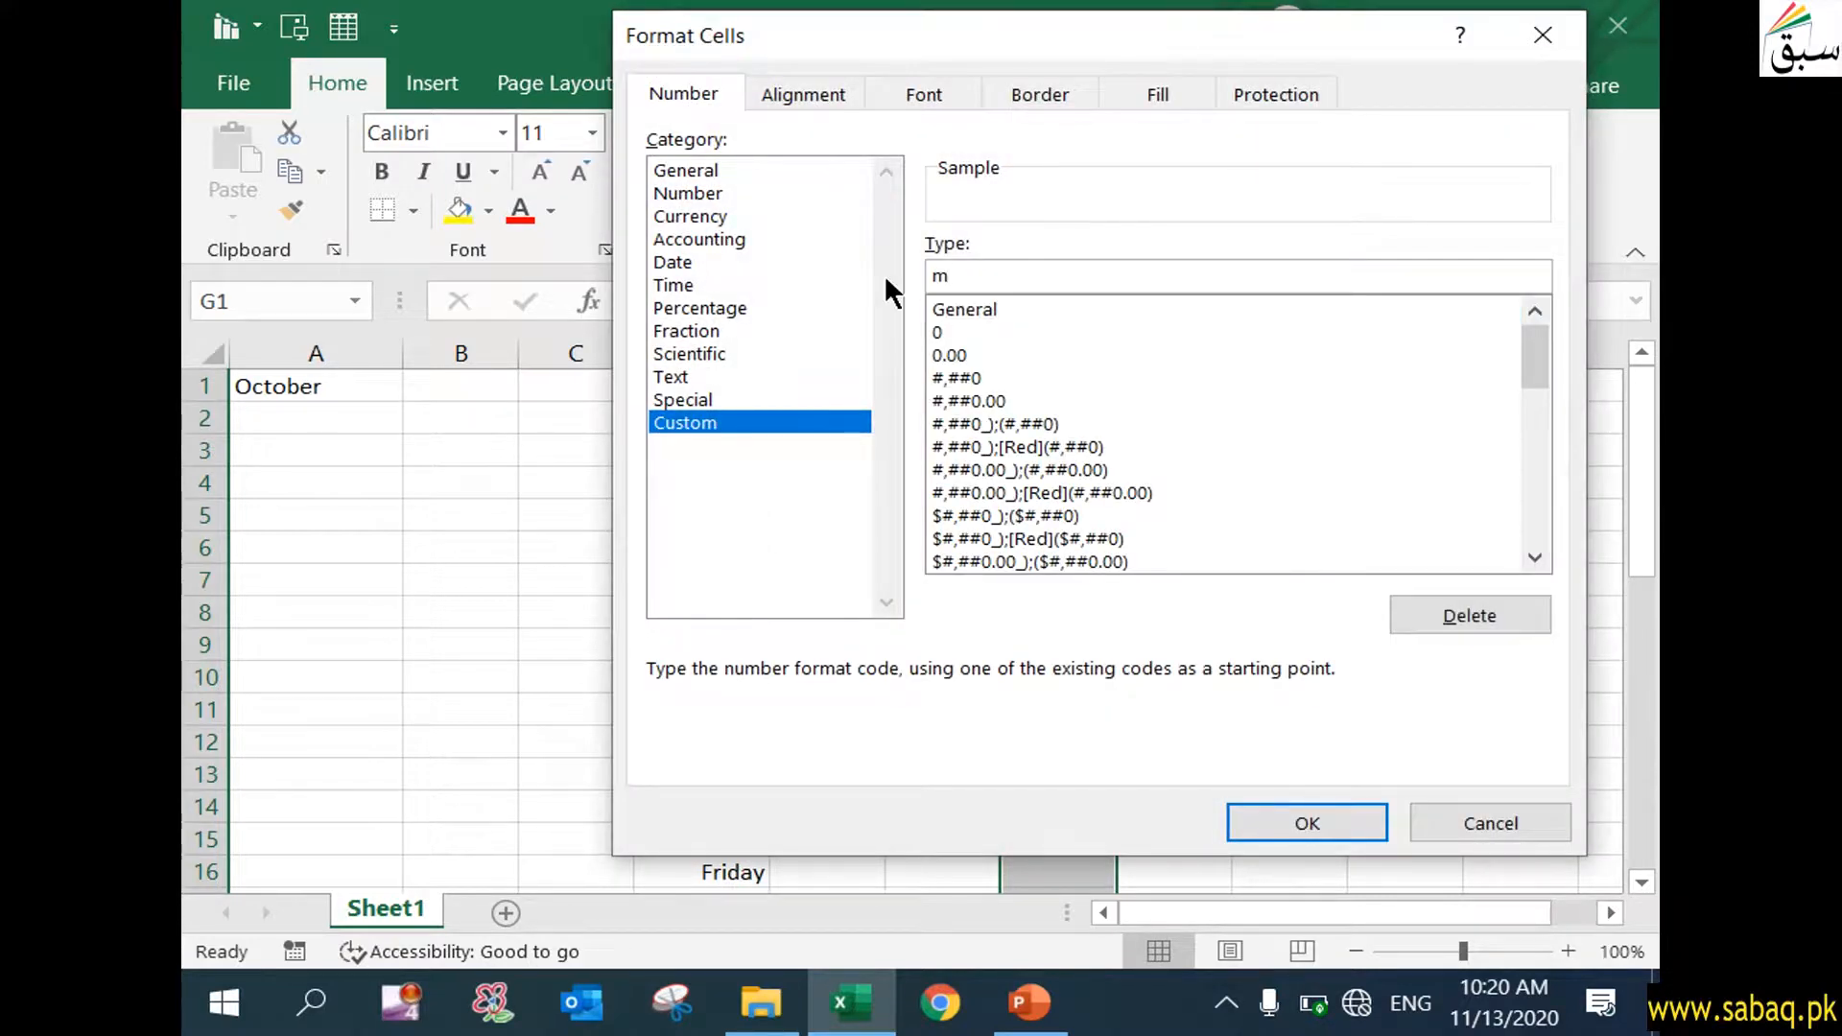
click(1367, 818)
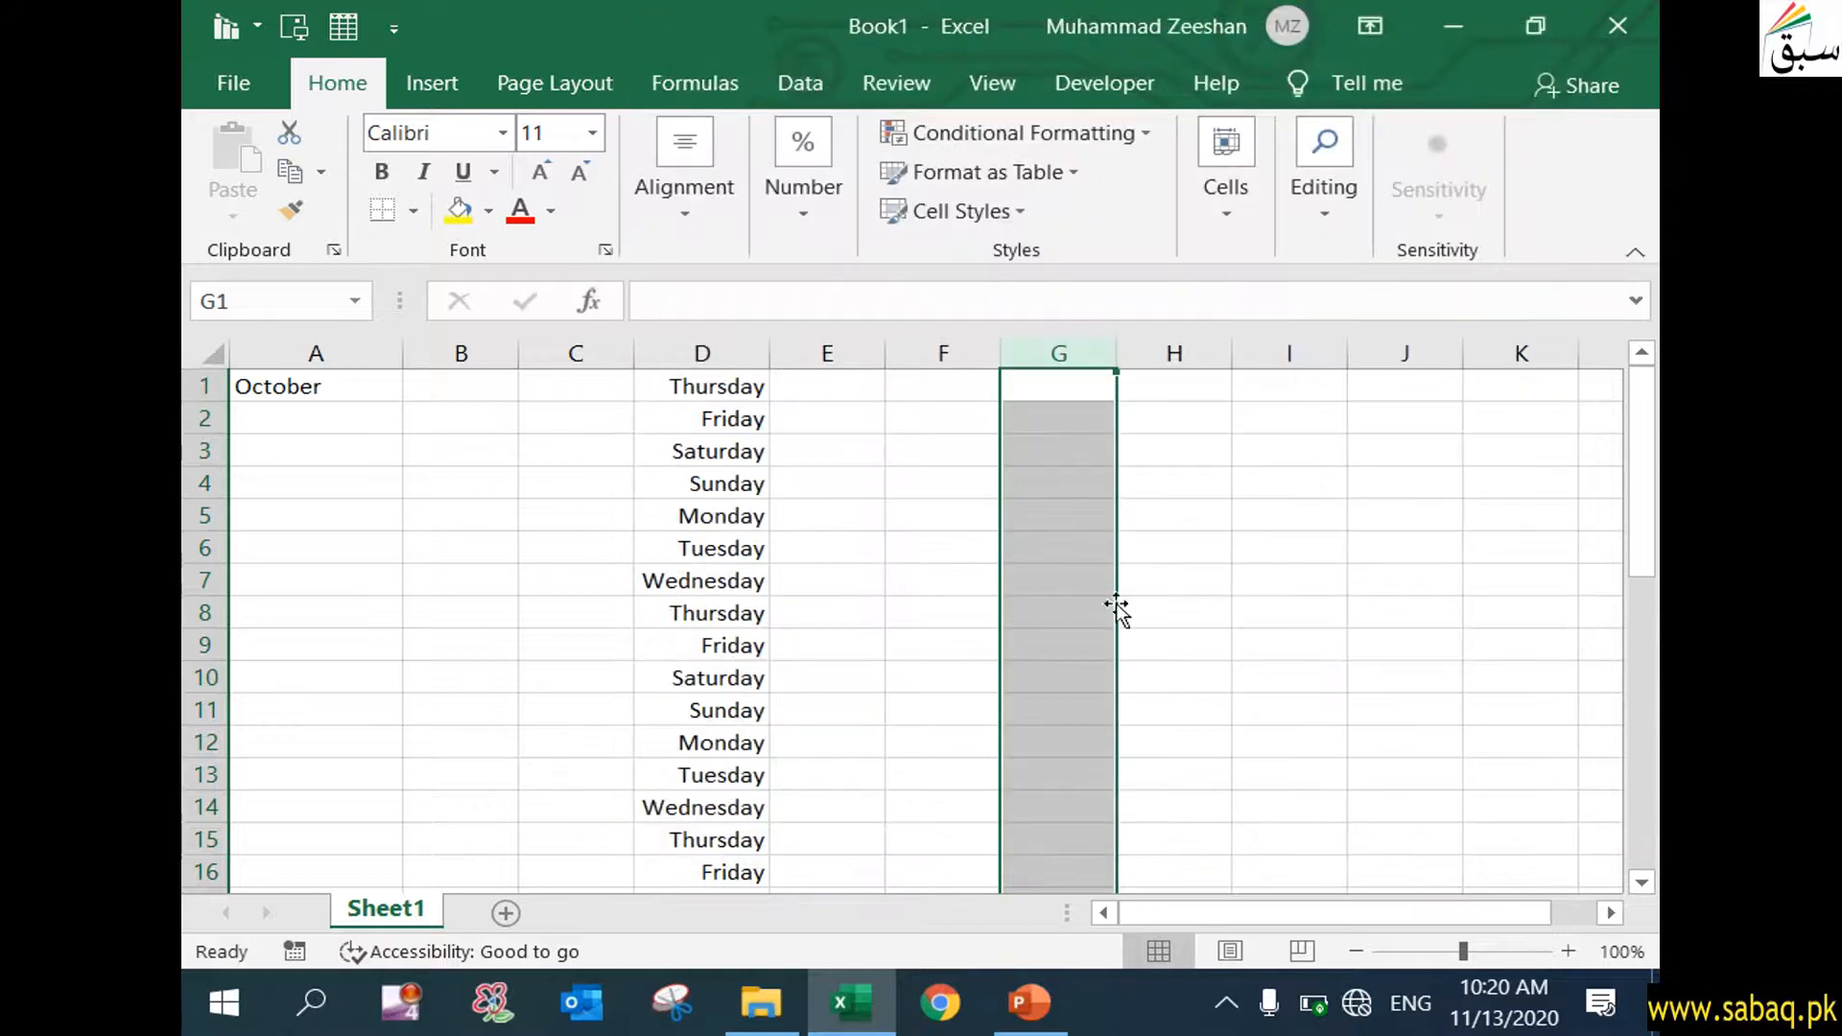
click(1030, 1003)
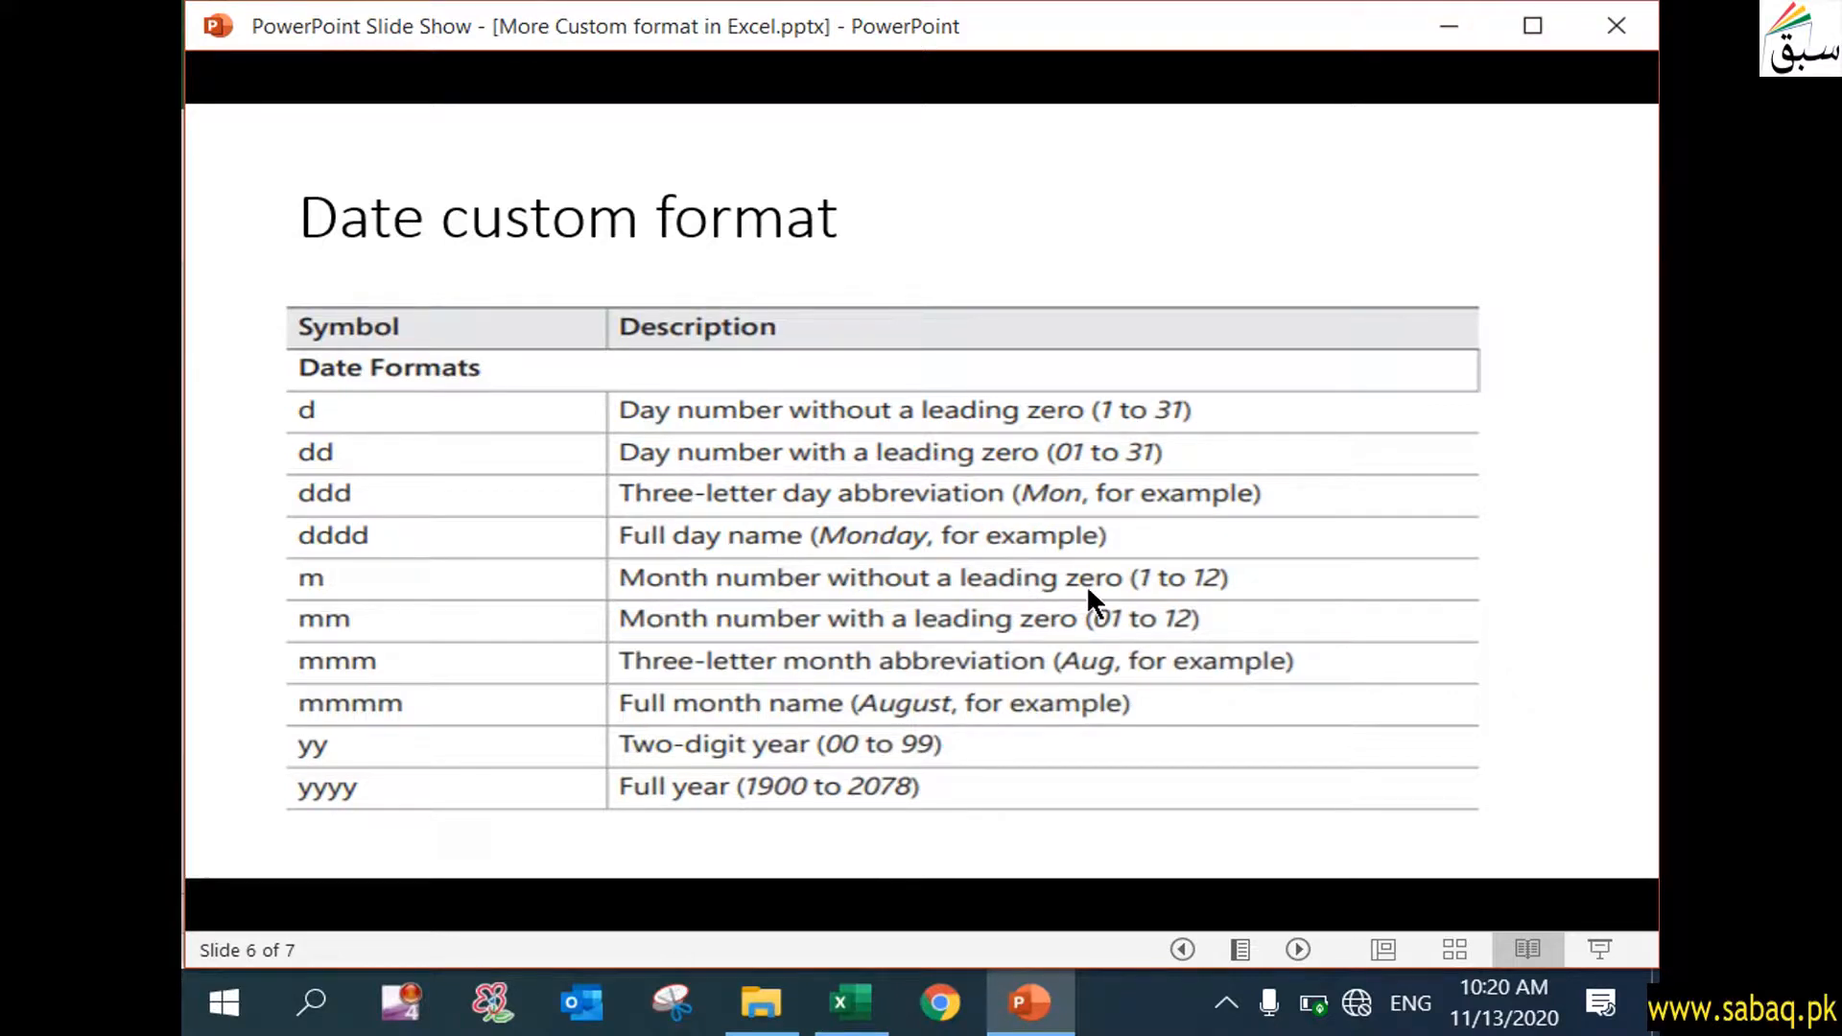
click(1451, 27)
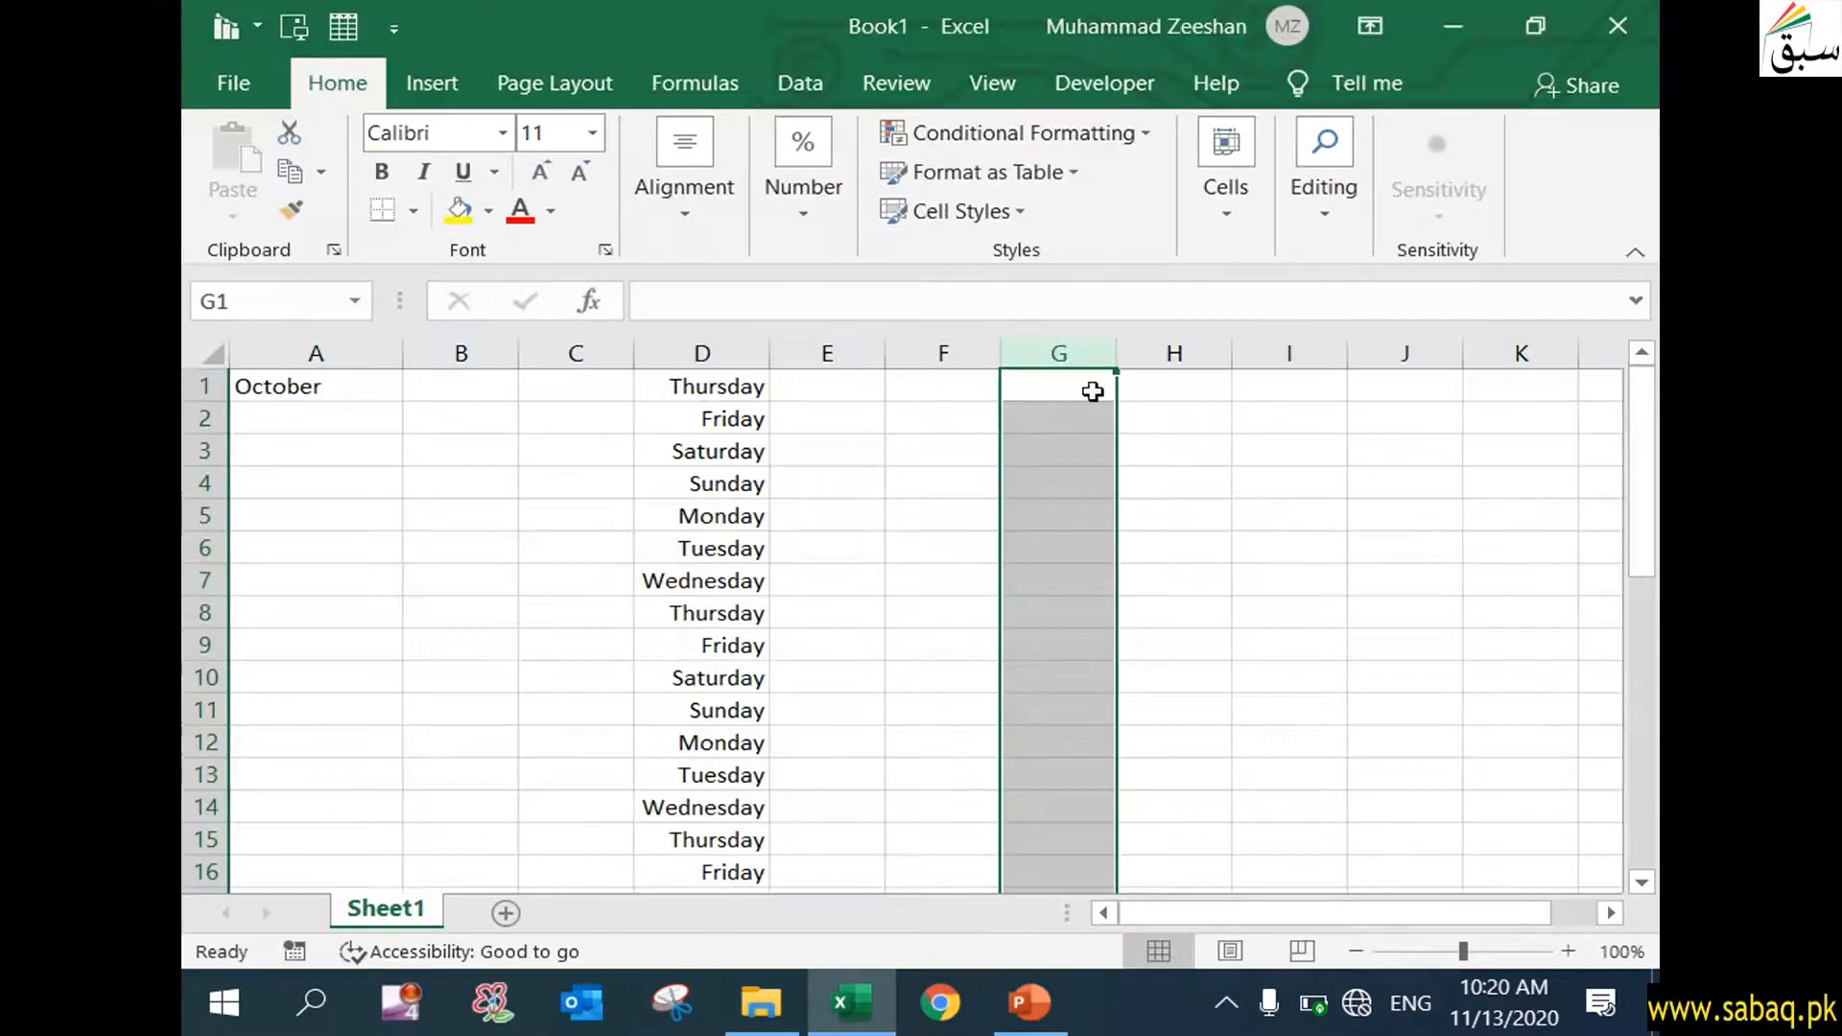
- Enter 1 in cell G1 and fill the date series down through G12
click(1091, 391)
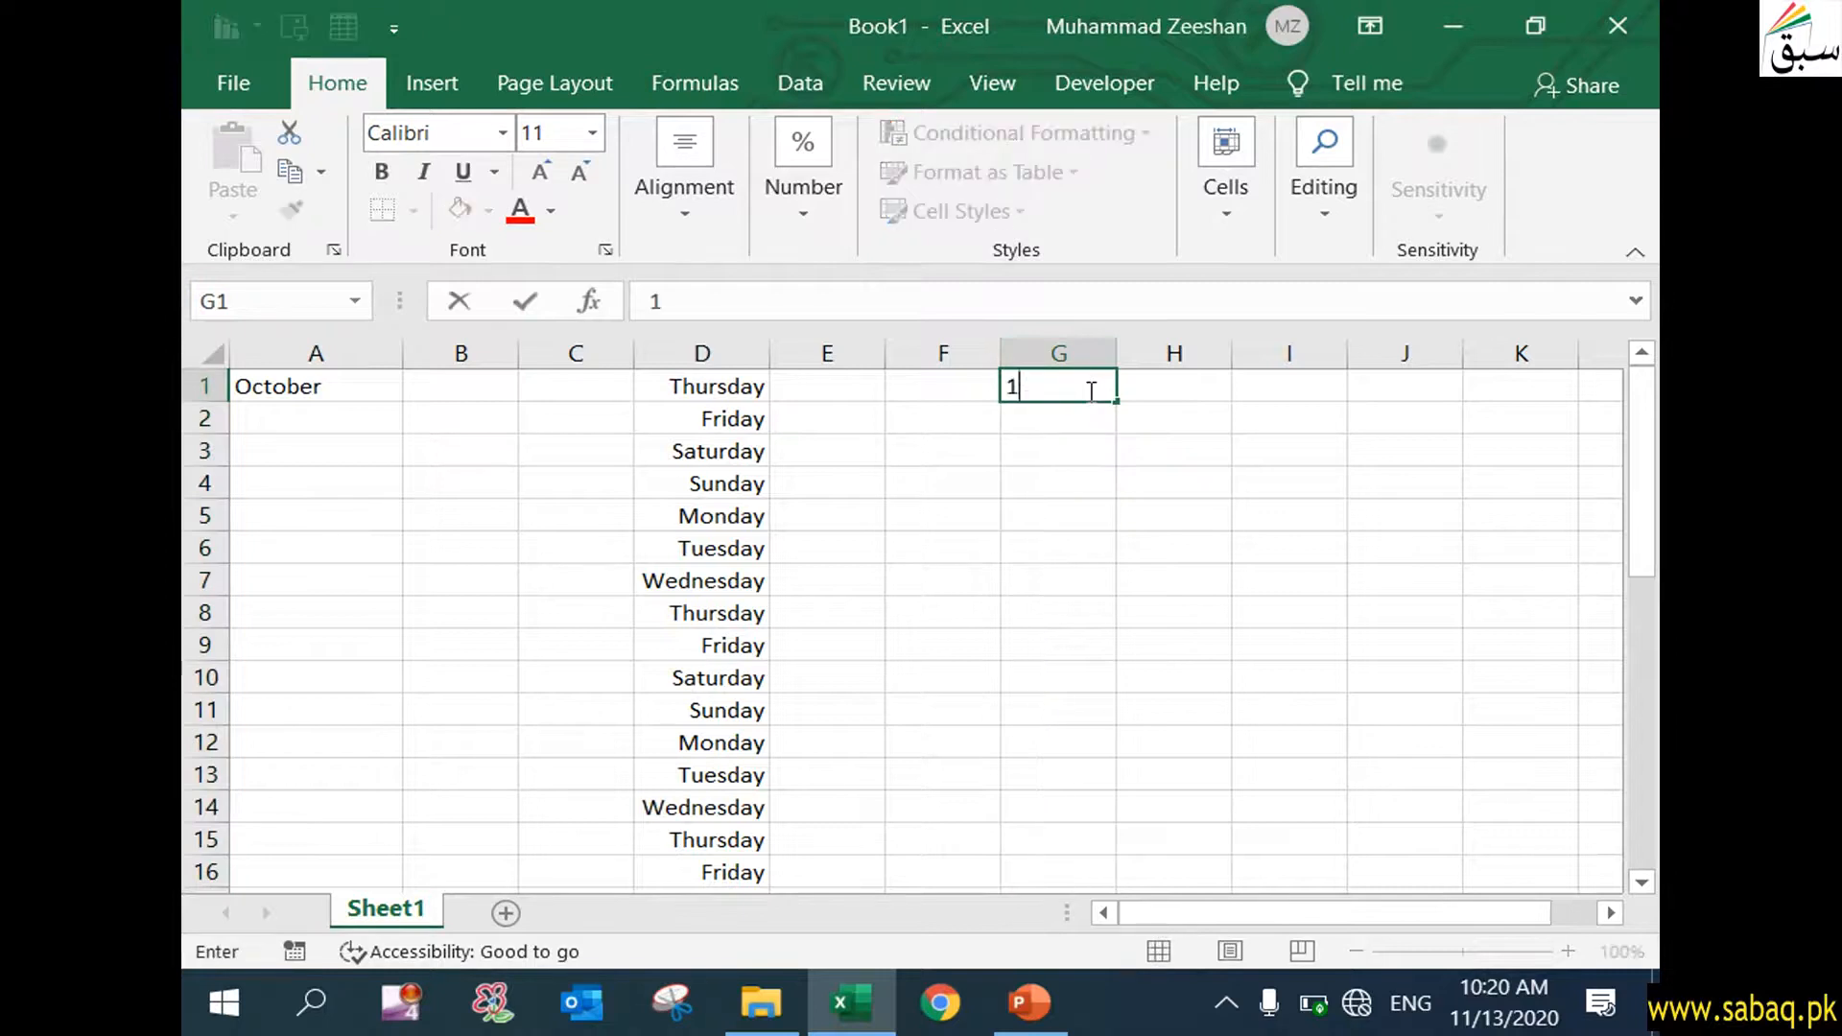
click(1062, 488)
click(1097, 384)
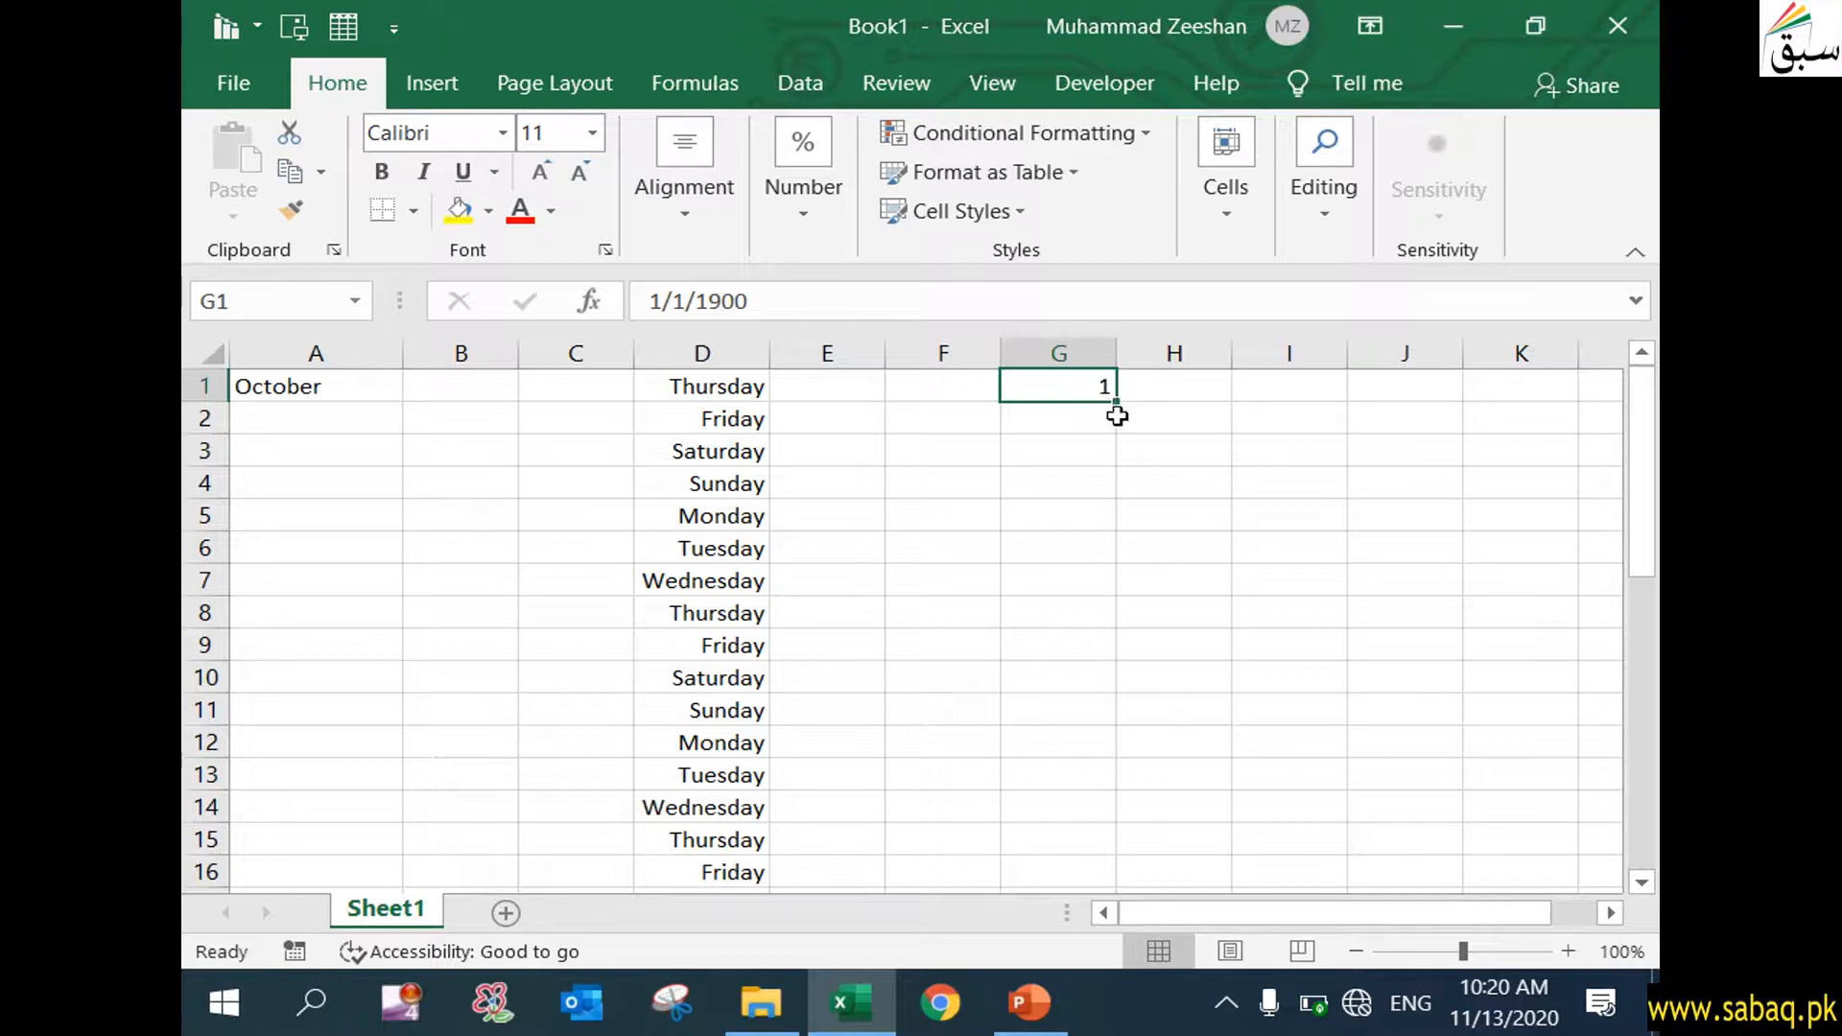
drag(1116, 400, 1127, 777)
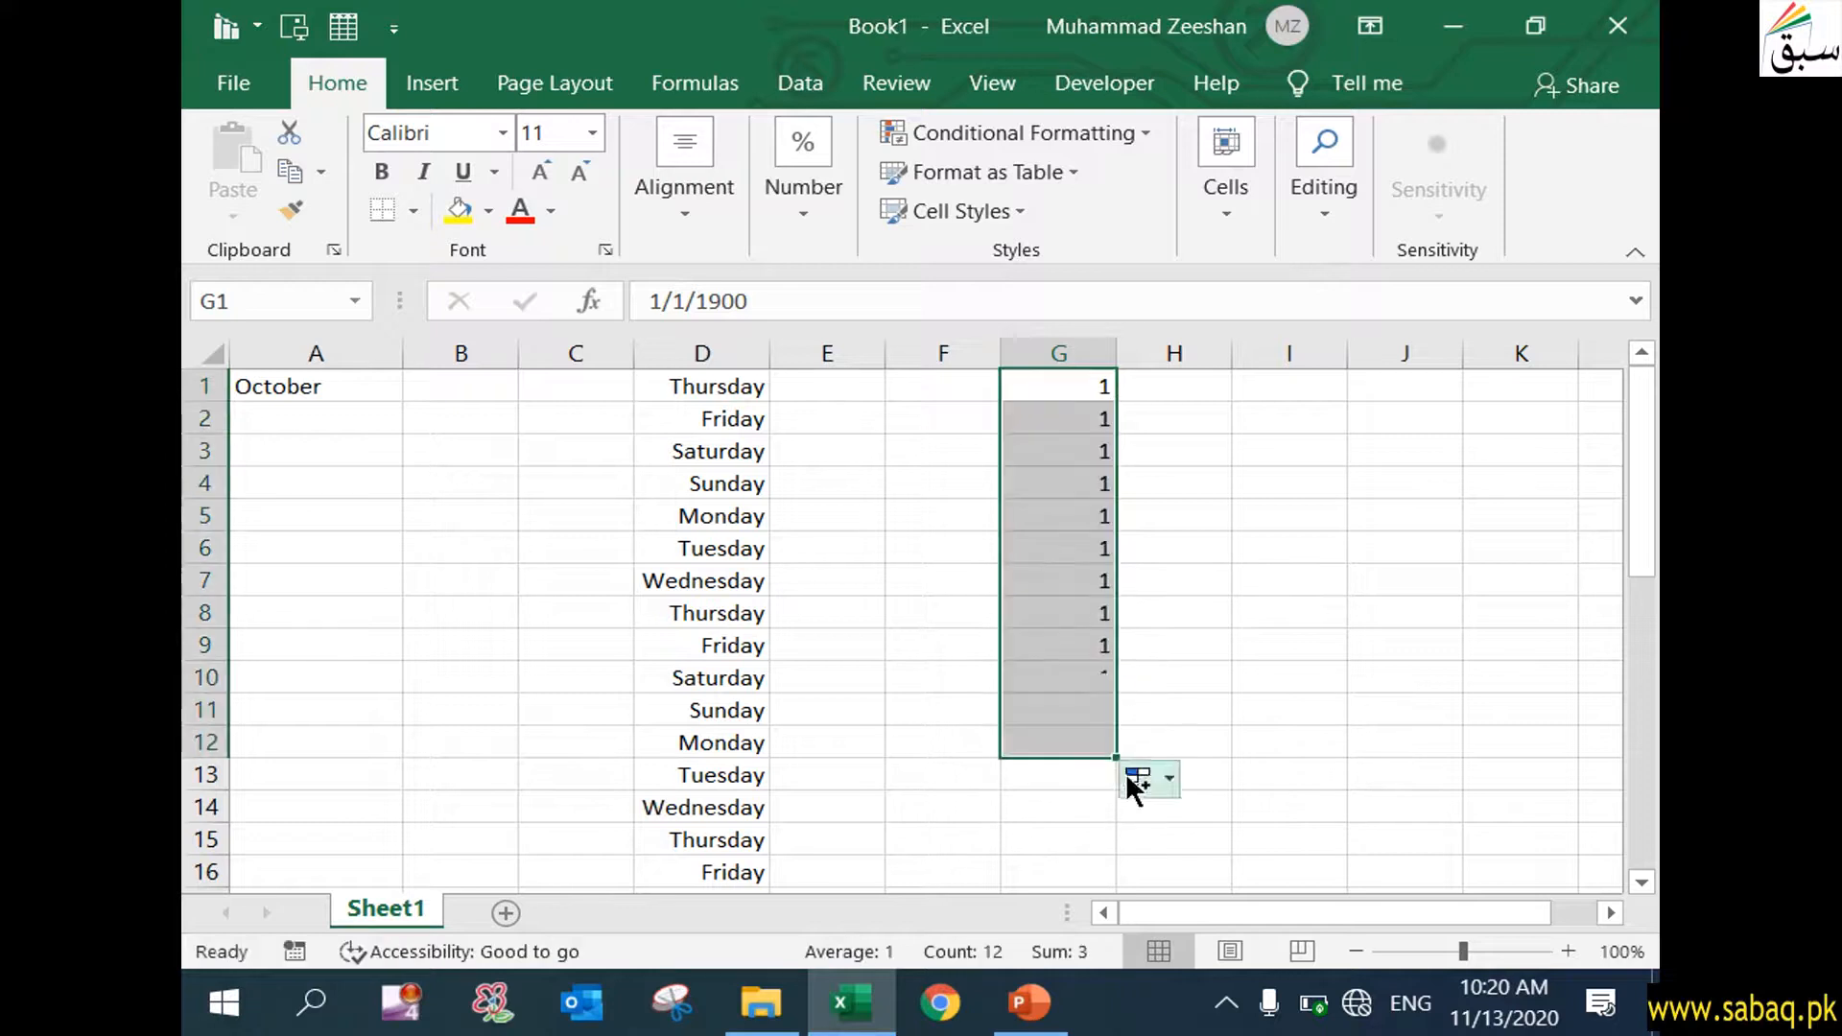
- Examine the month numbers in G1:G12 and the full dates stored behind them
click(1094, 386)
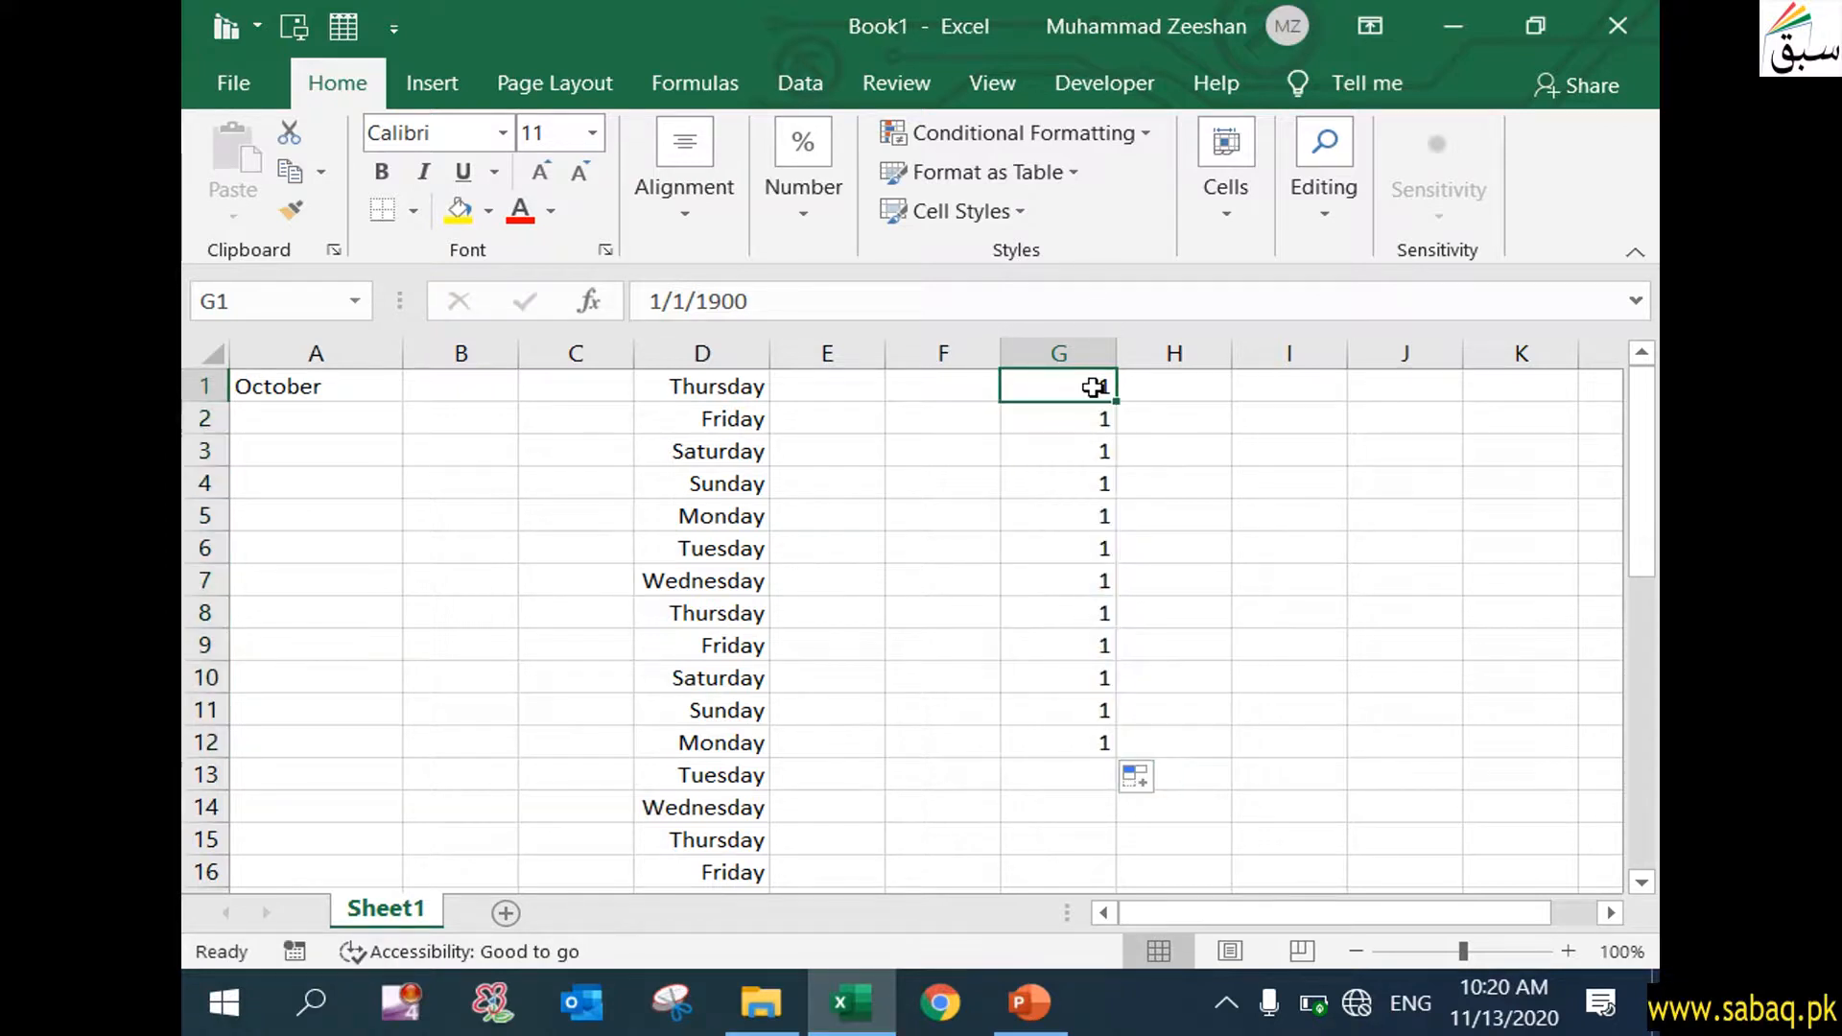
click(1094, 419)
click(1094, 451)
click(1094, 485)
click(1092, 516)
click(1092, 548)
drag(1075, 390, 1046, 749)
click(1061, 423)
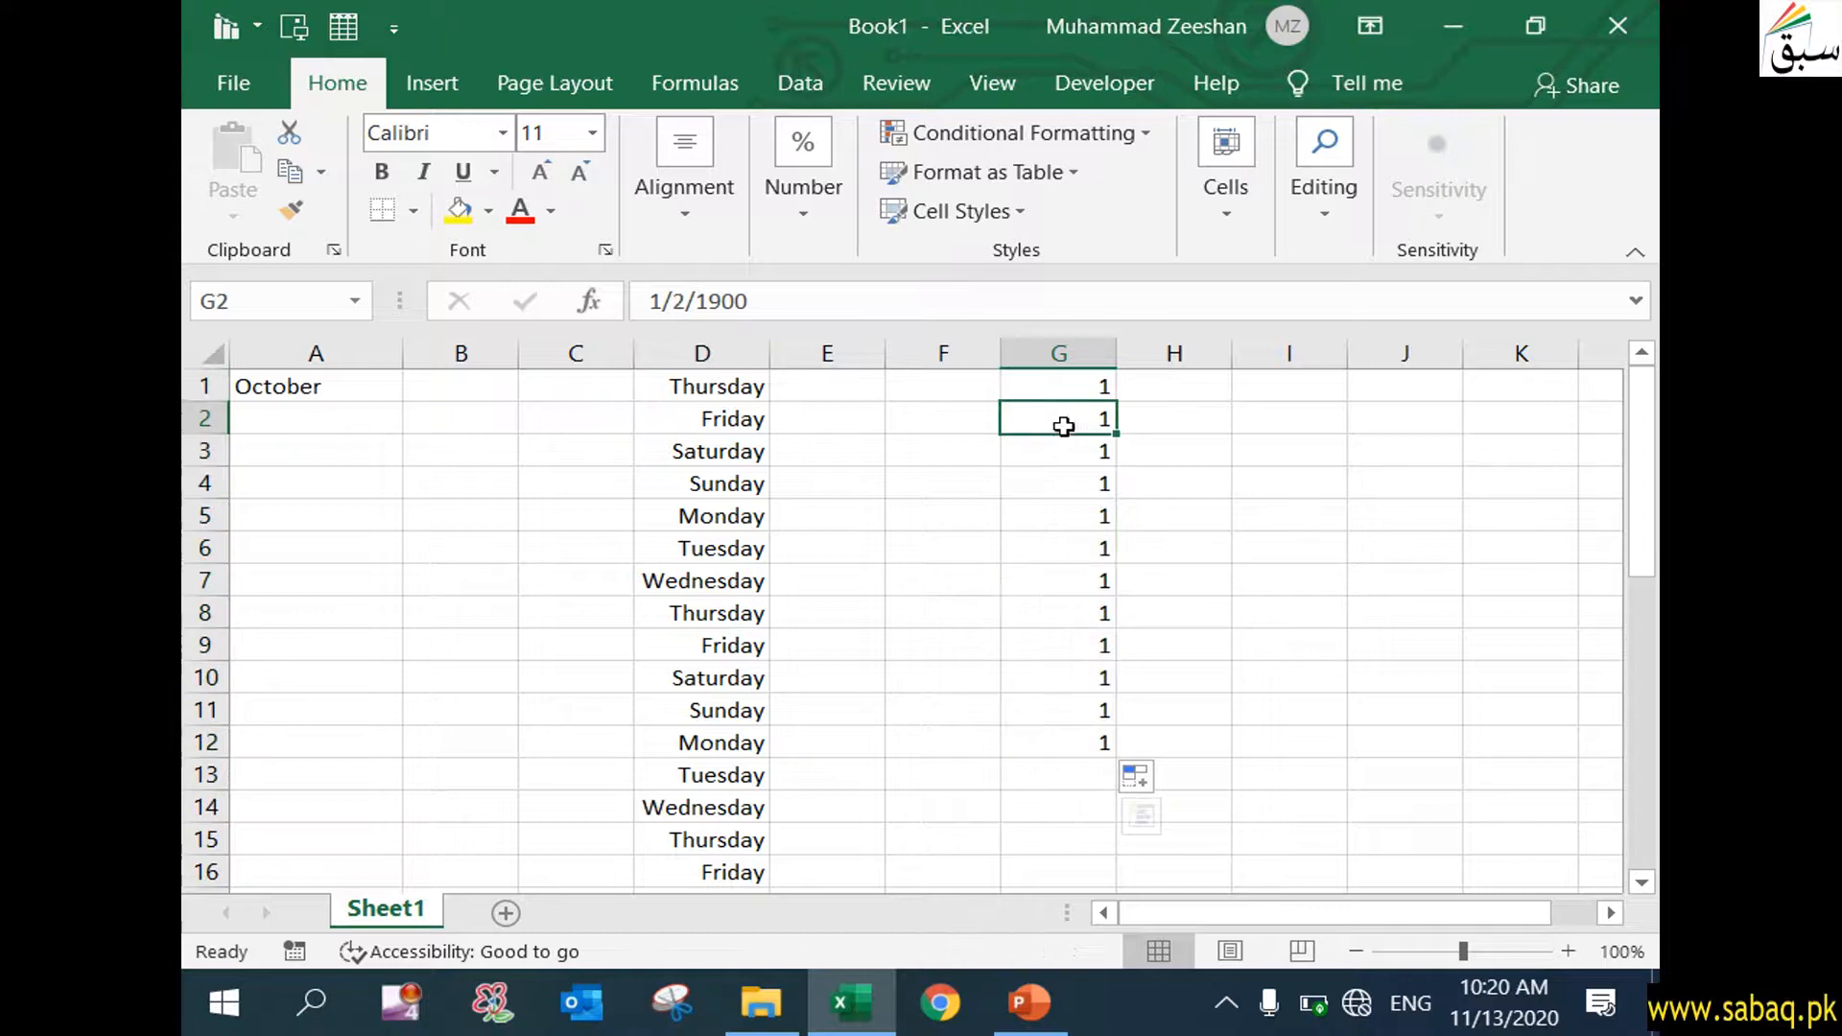
click(1057, 457)
click(1054, 485)
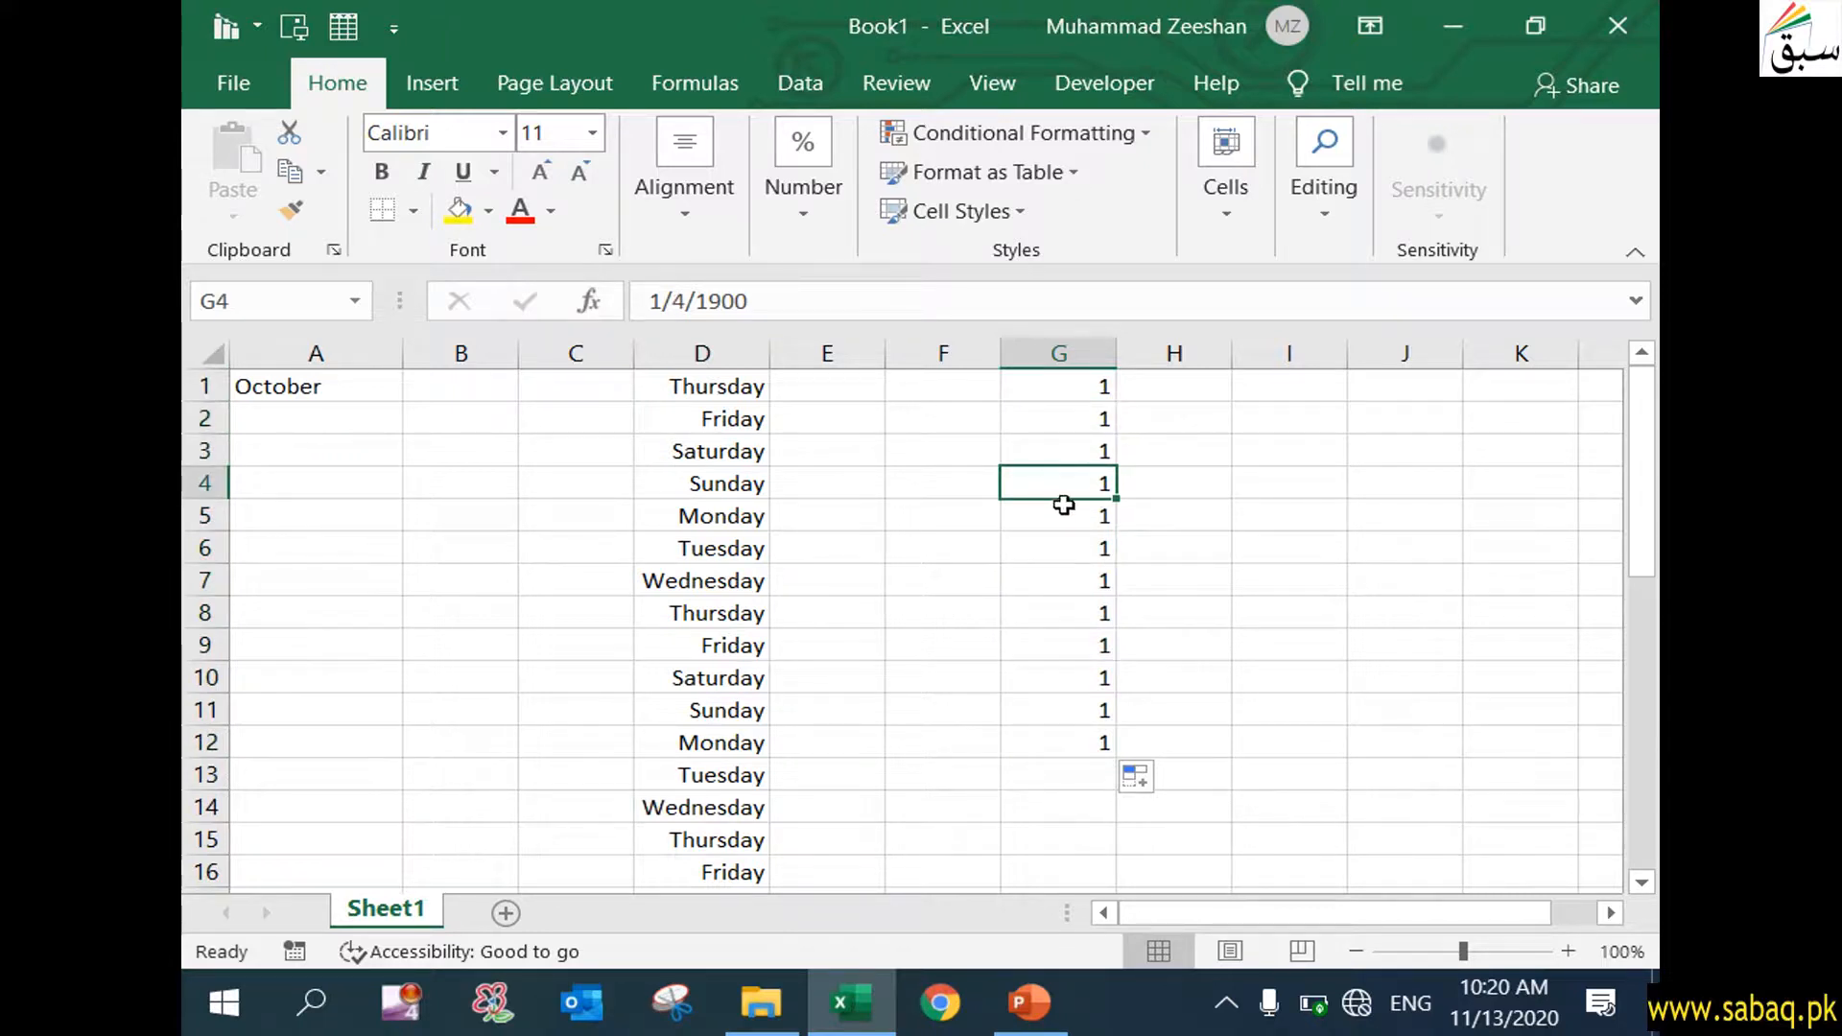
click(1087, 749)
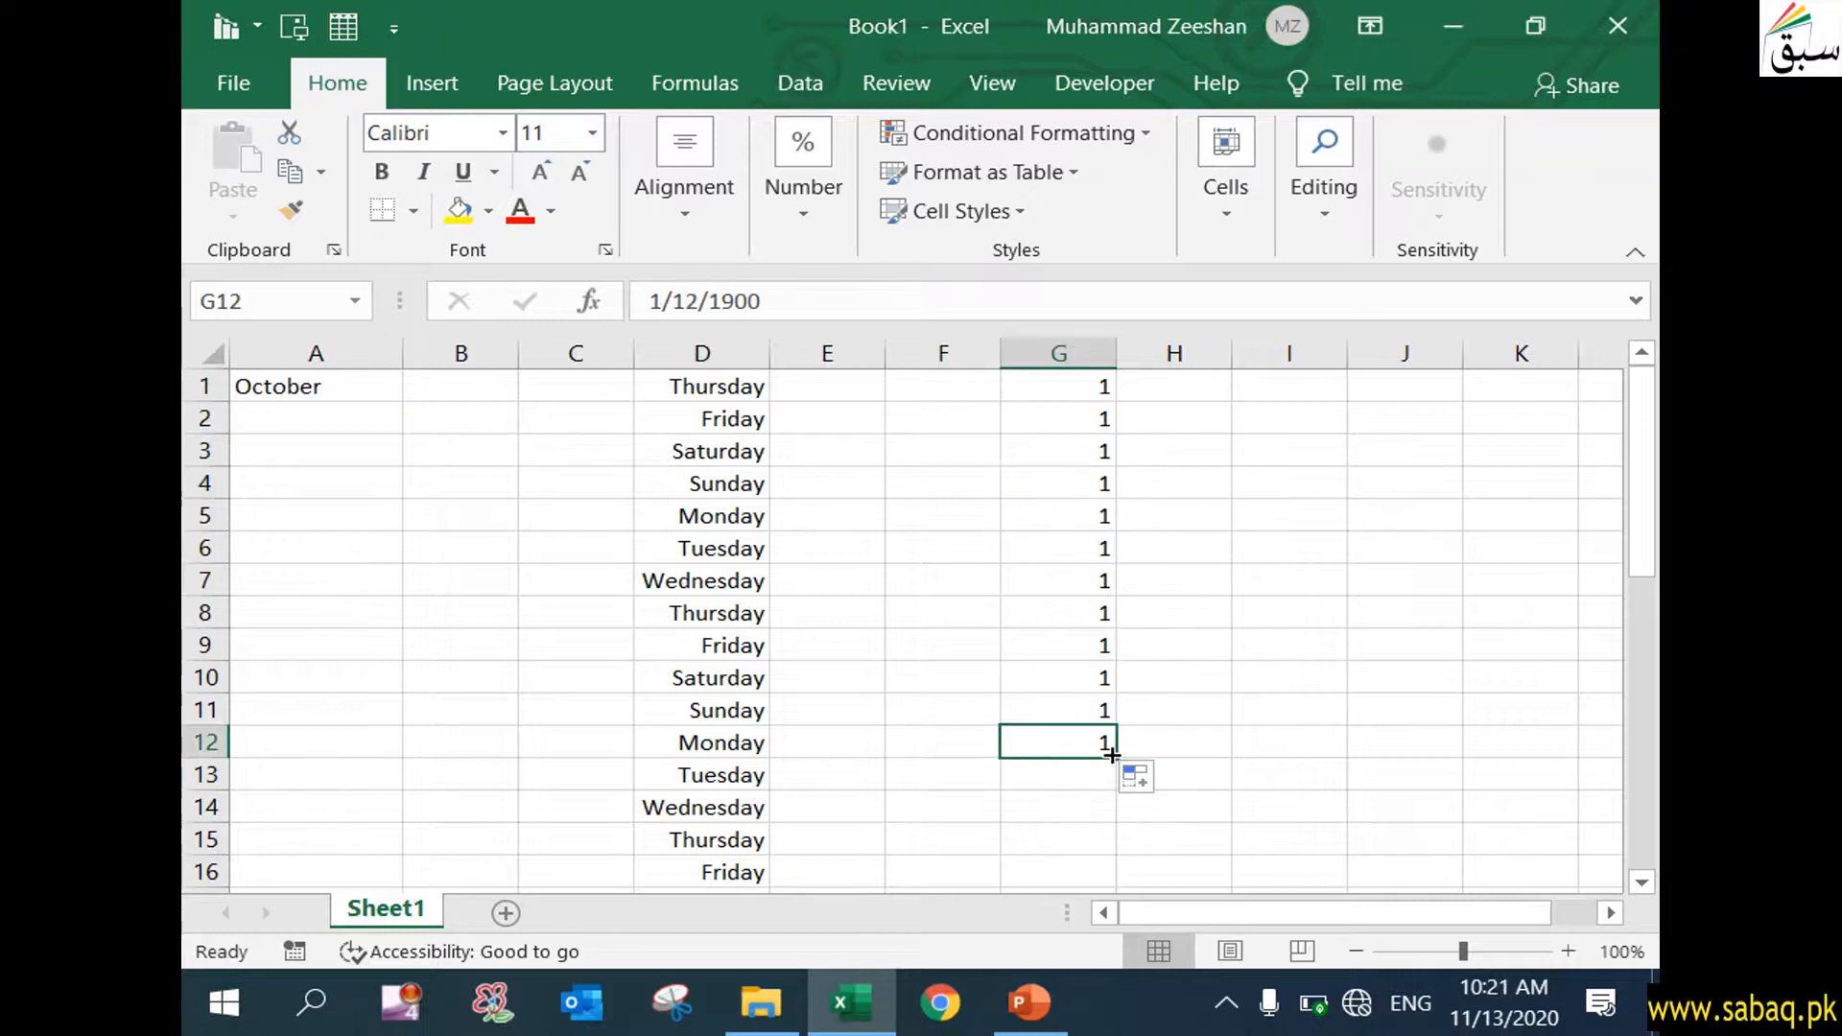
- Extend the date series from G12 down to G36 and inspect the date in G32
drag(1114, 758, 1114, 799)
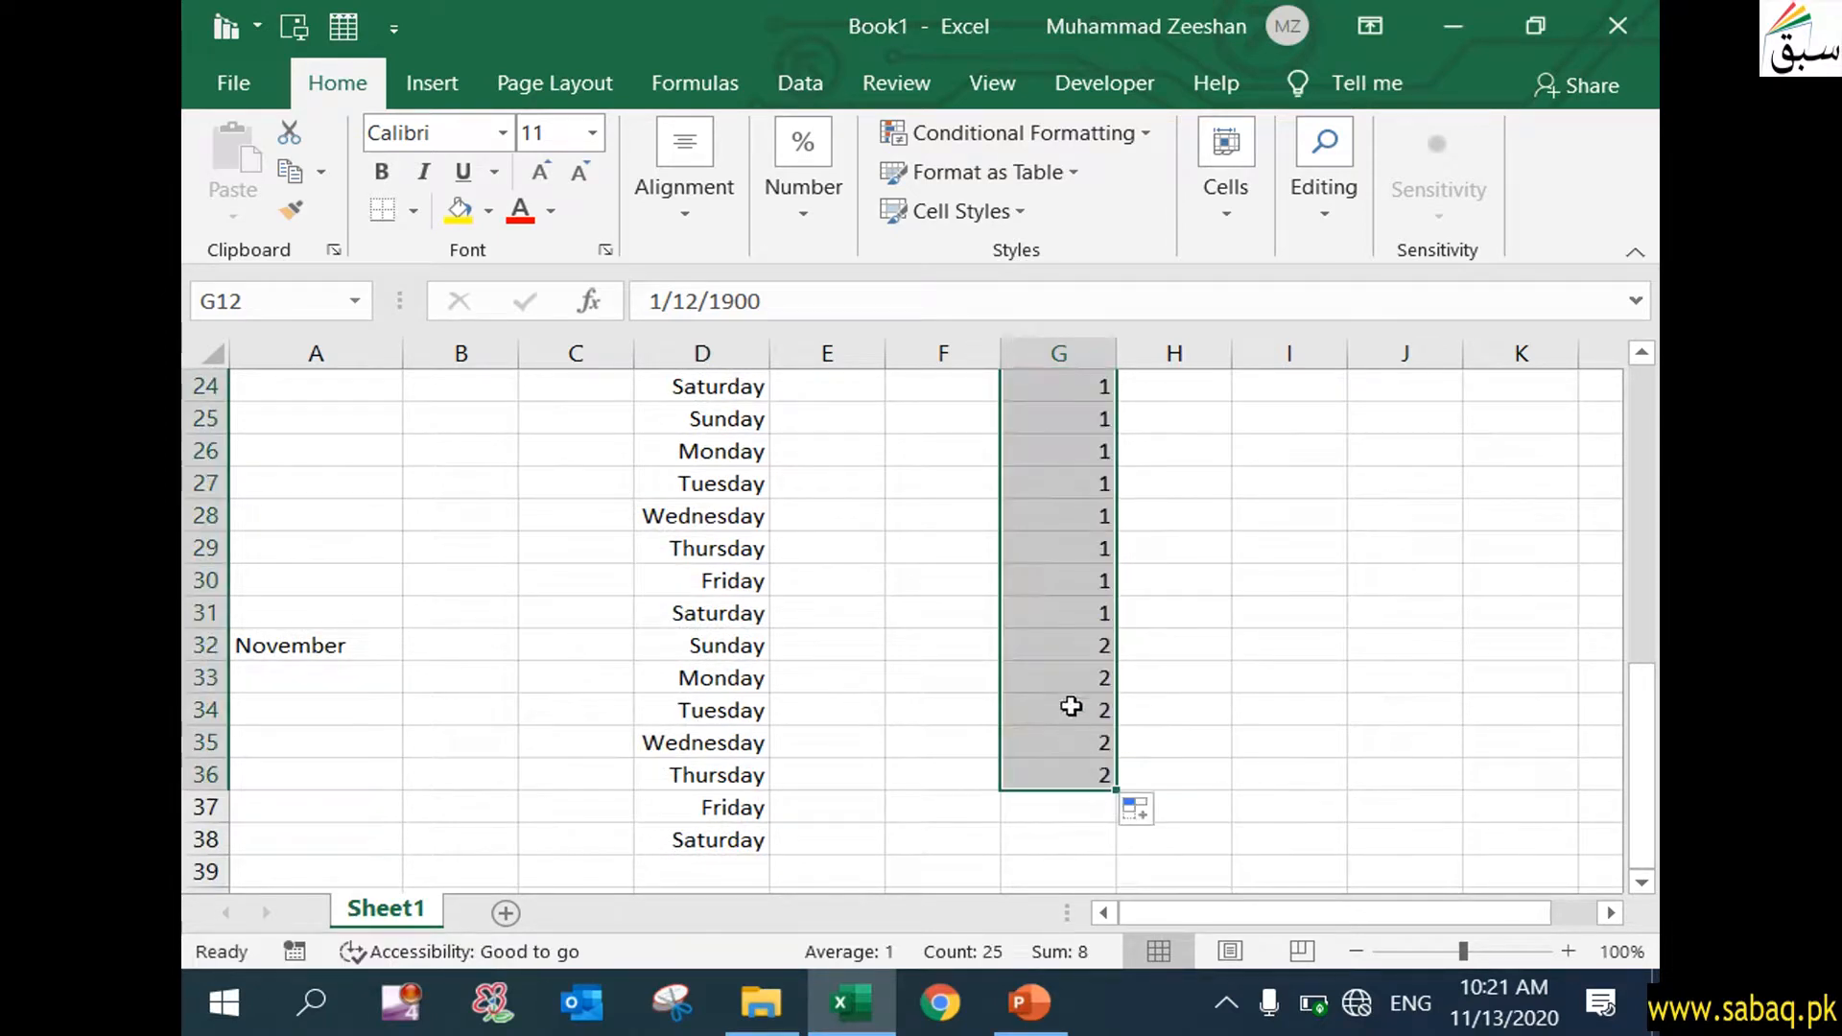
click(1063, 677)
click(1100, 645)
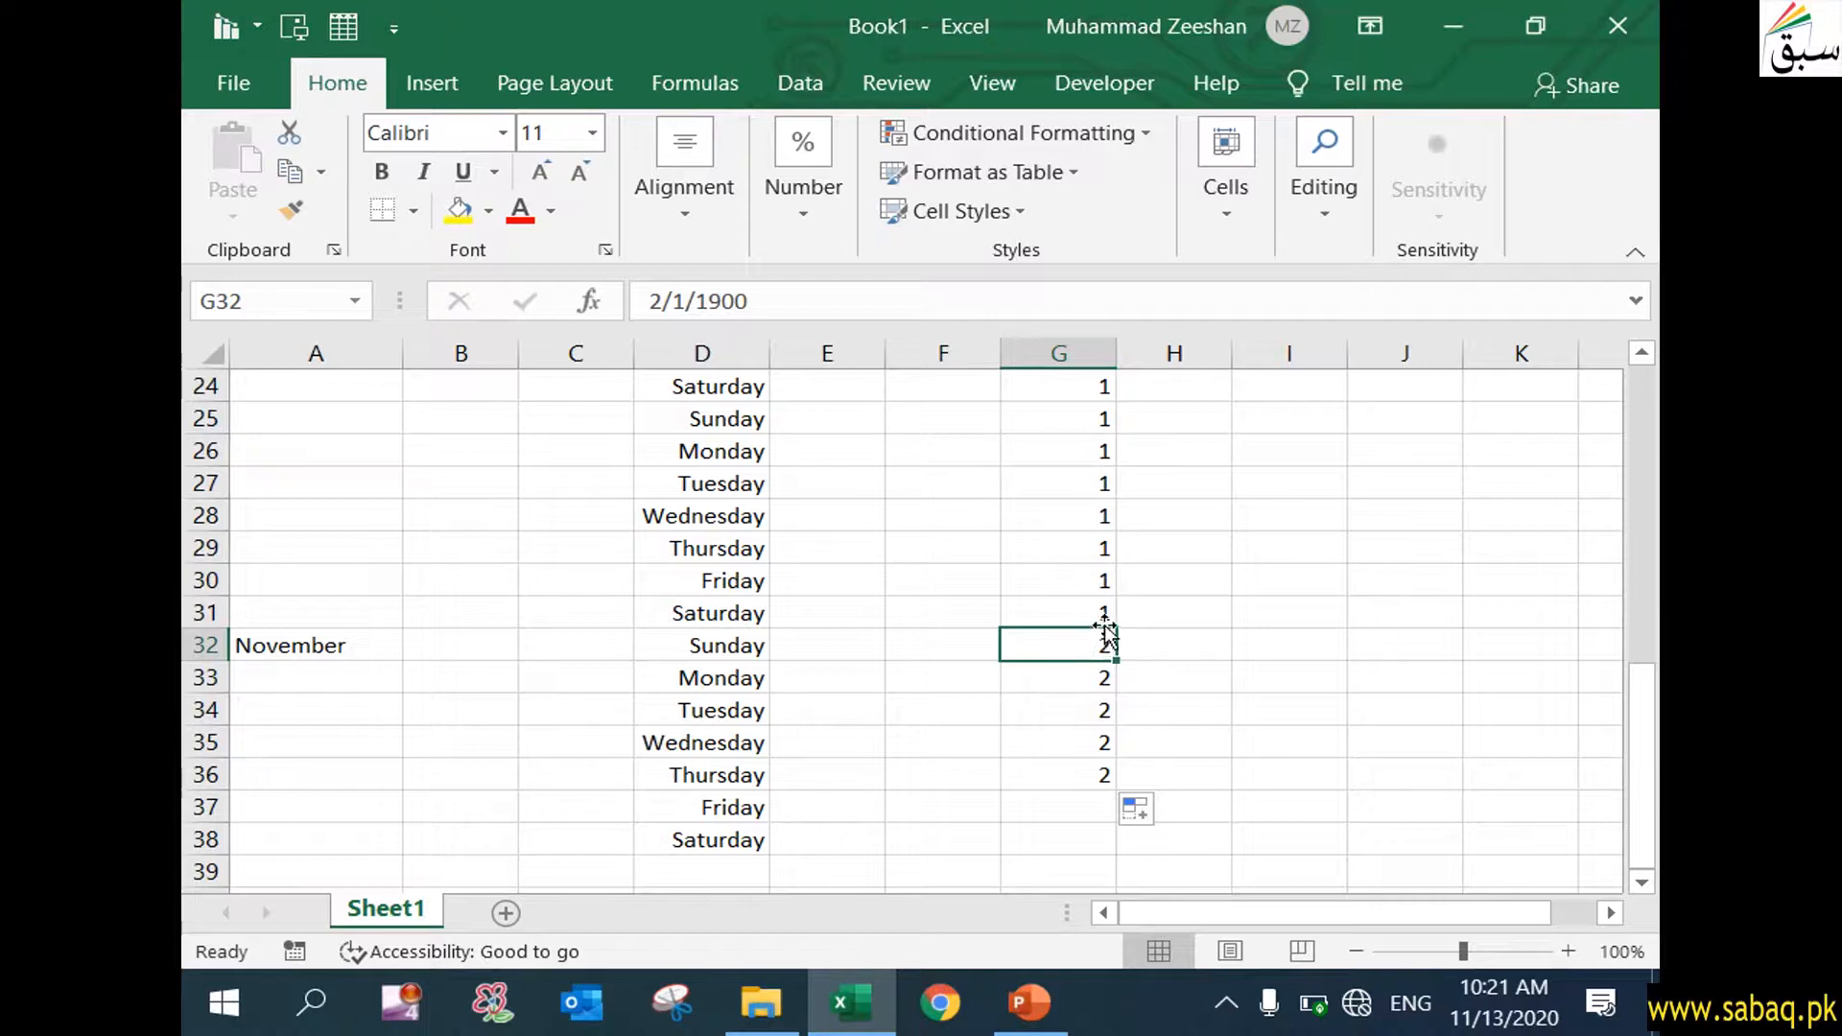
- Compare the full dates stored in G31 and G32, where the month number changes
click(1102, 612)
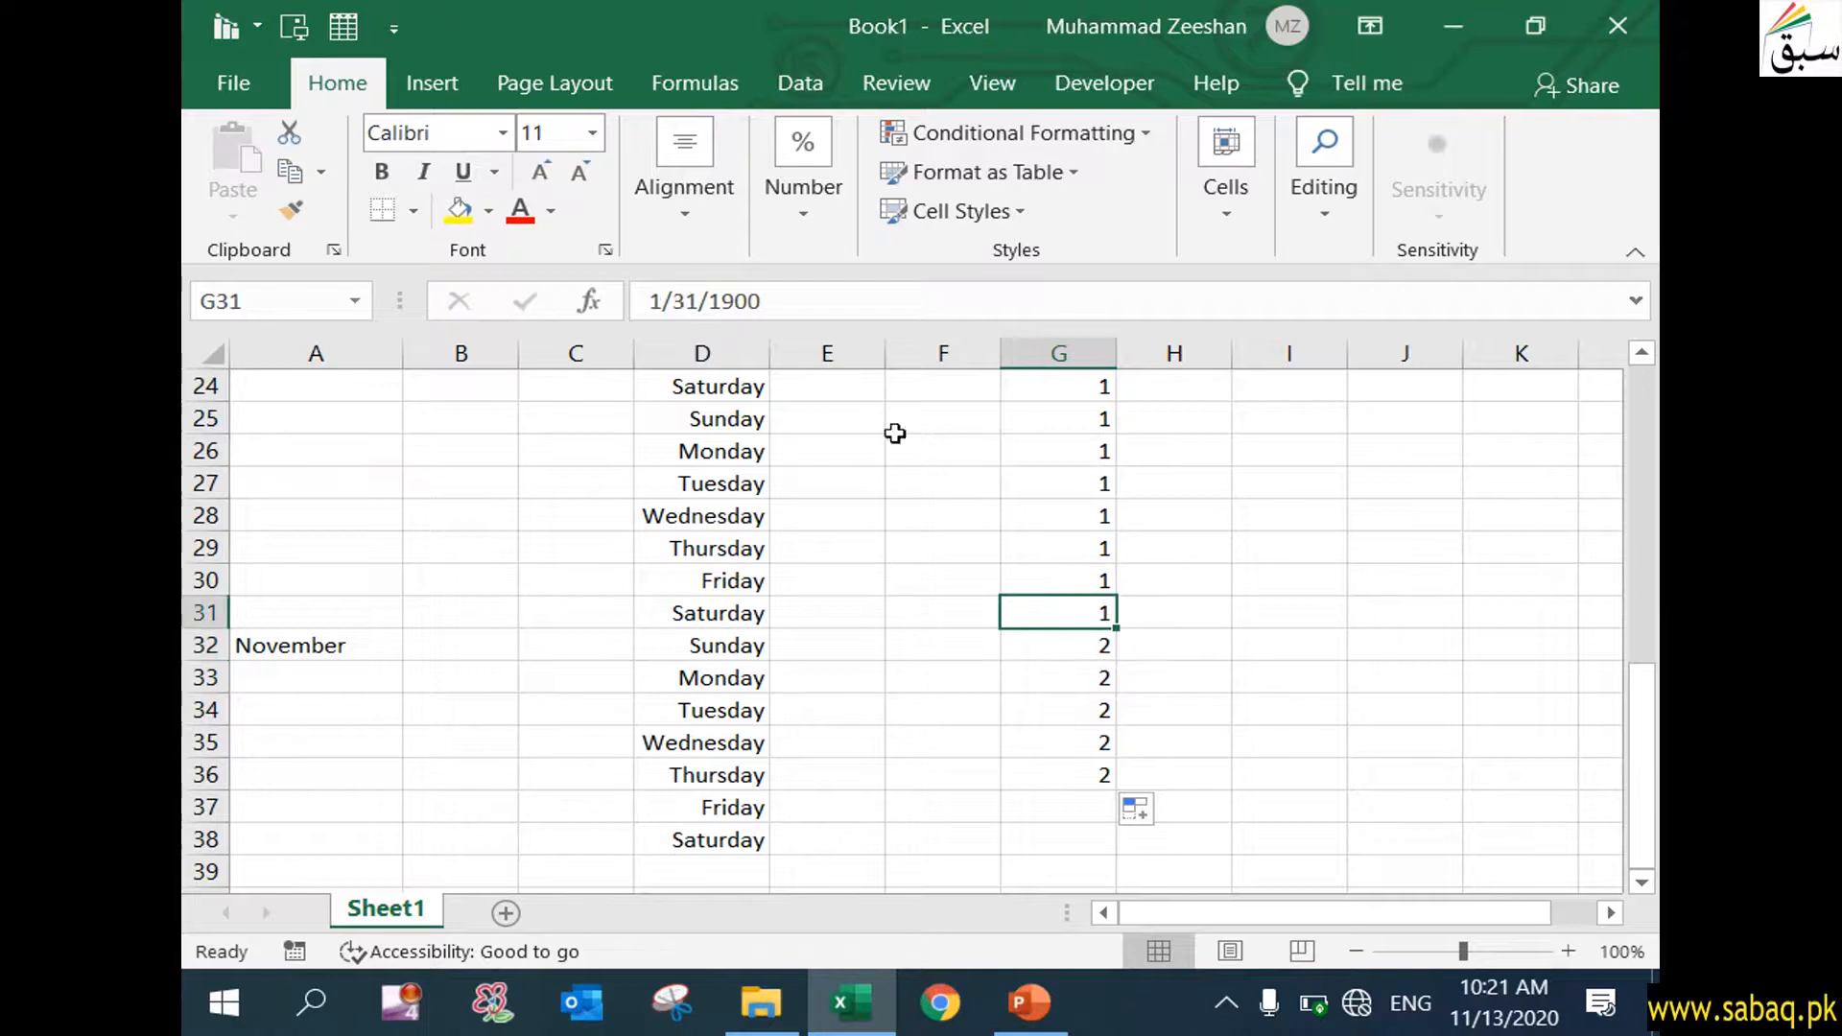
click(1103, 638)
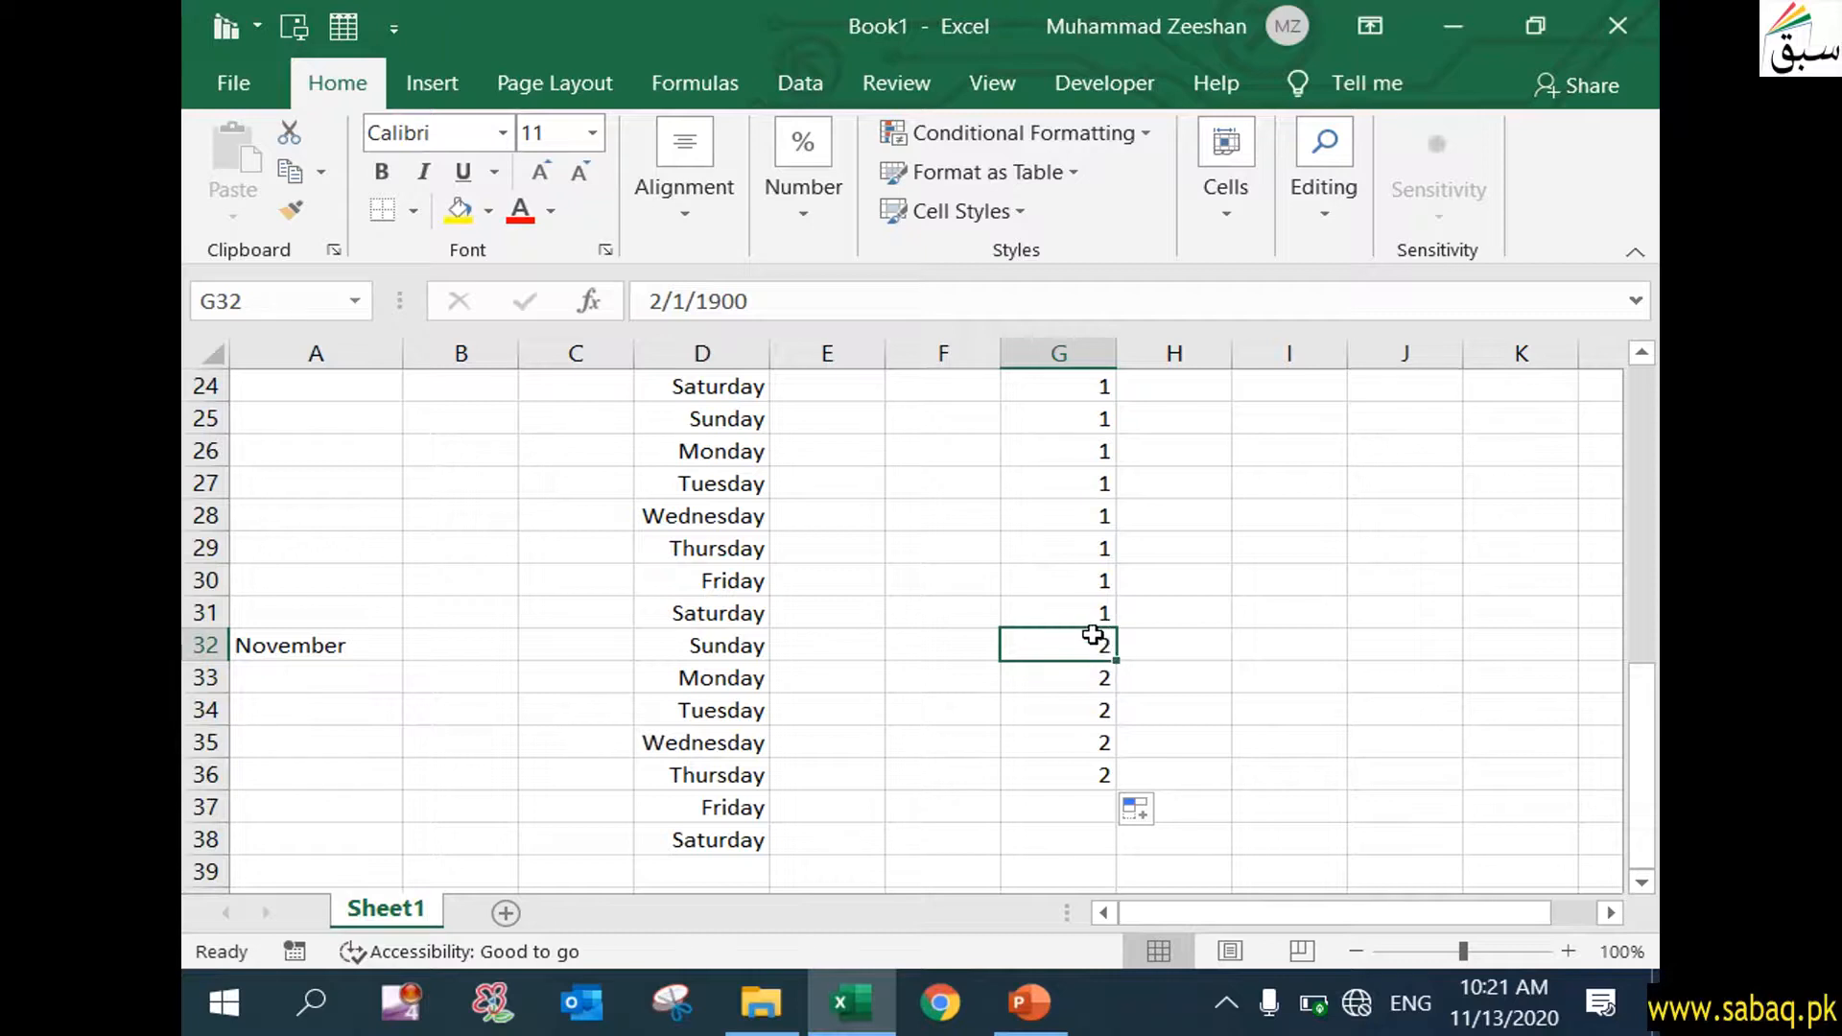
scroll(1104, 634, up, 8)
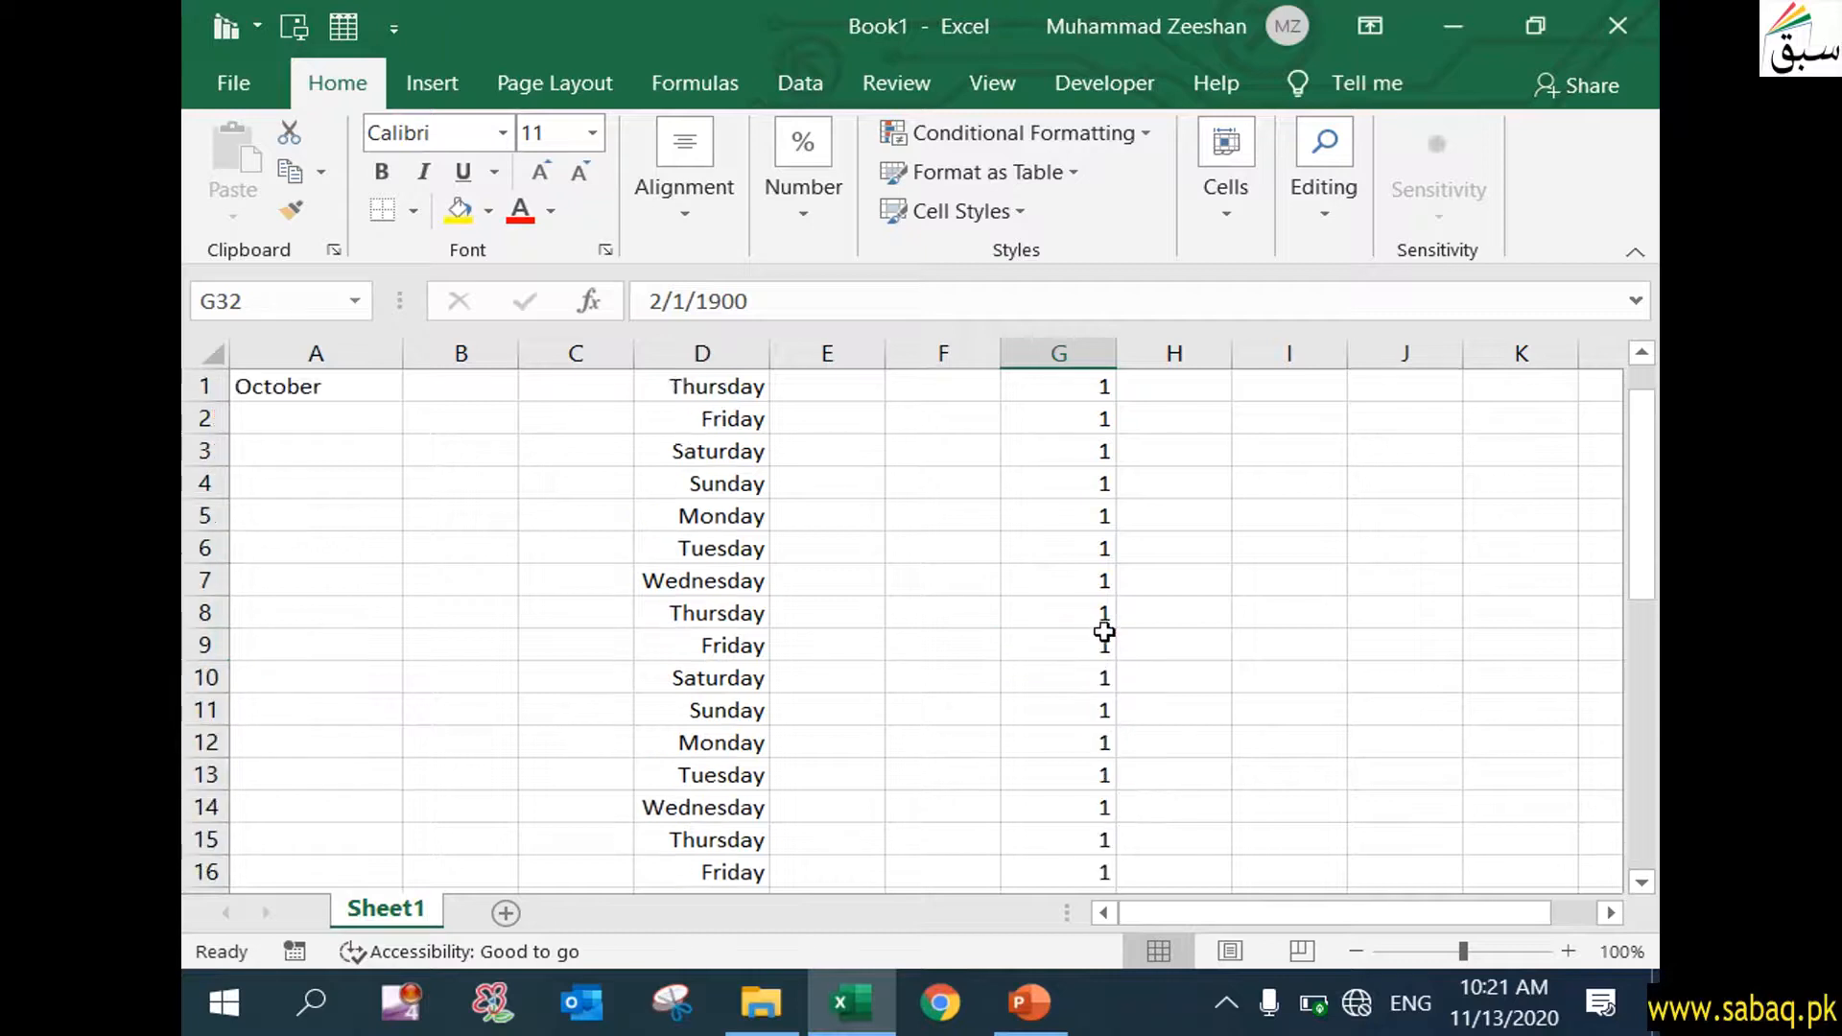
- Apply the custom number format mm to column G in Excel, checking the month codes on the PowerPoint date format slide
click(1075, 351)
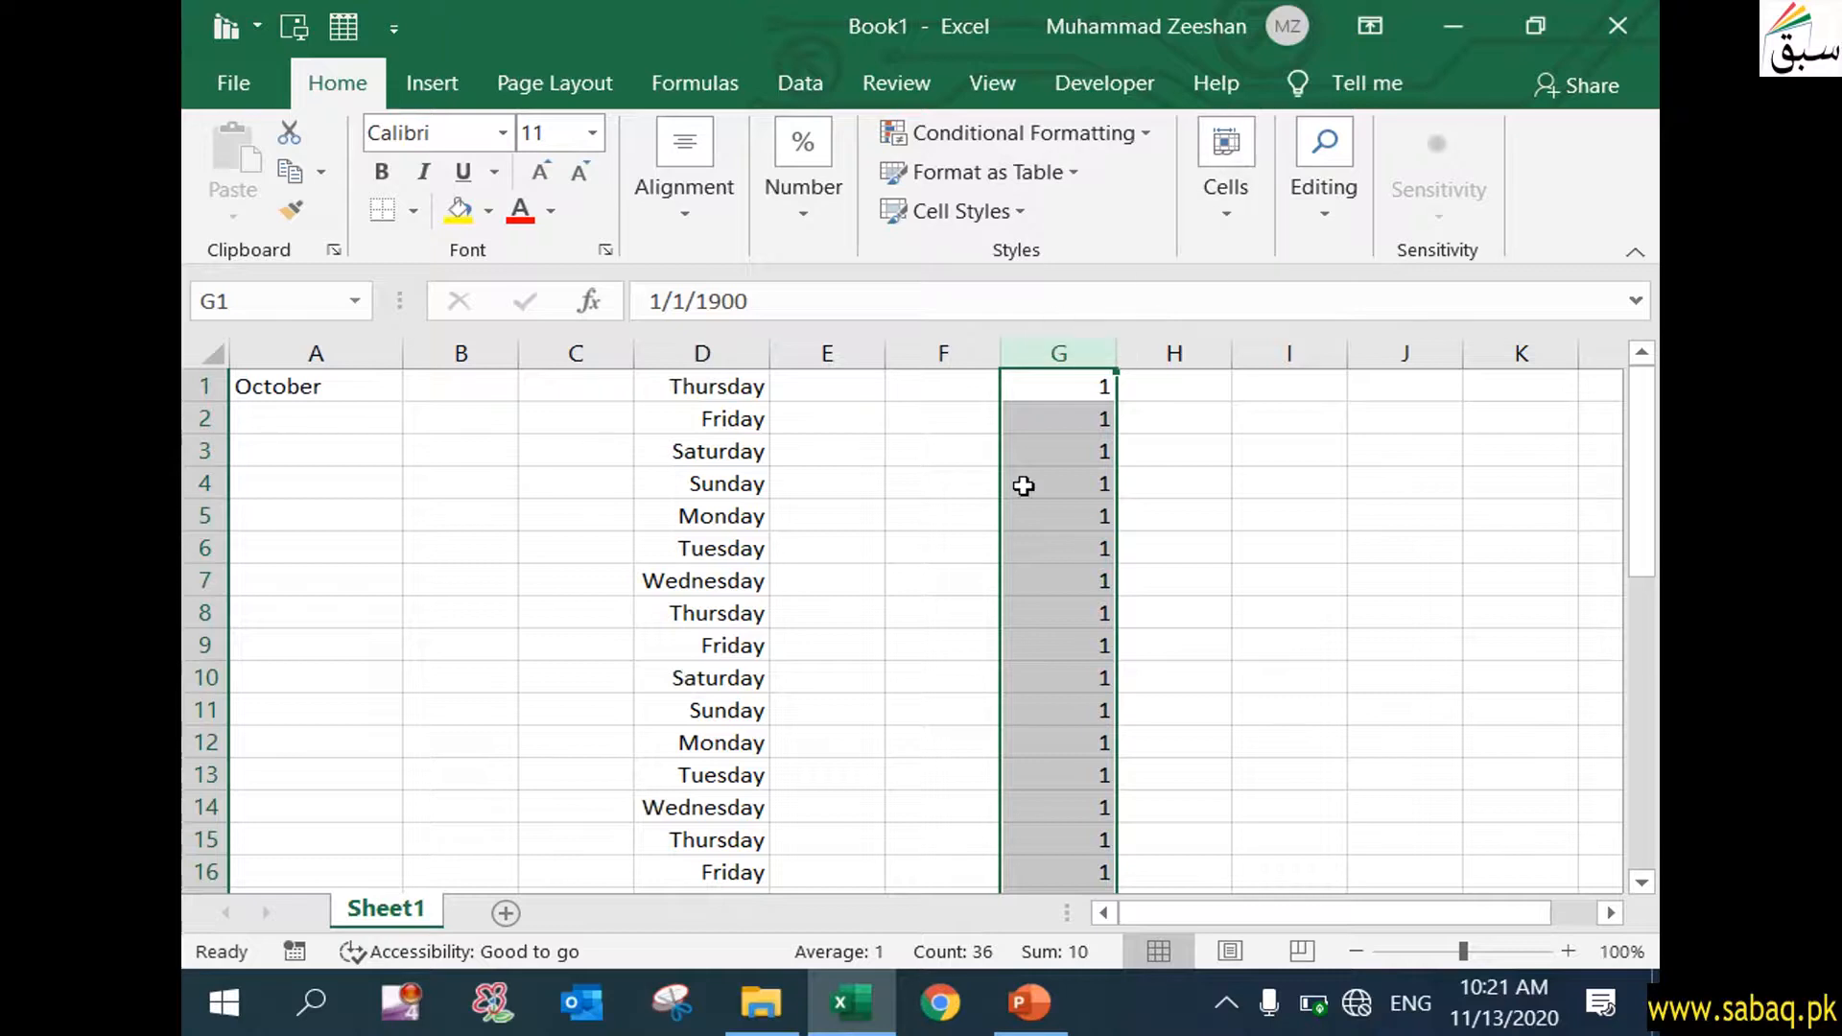
click(1032, 1003)
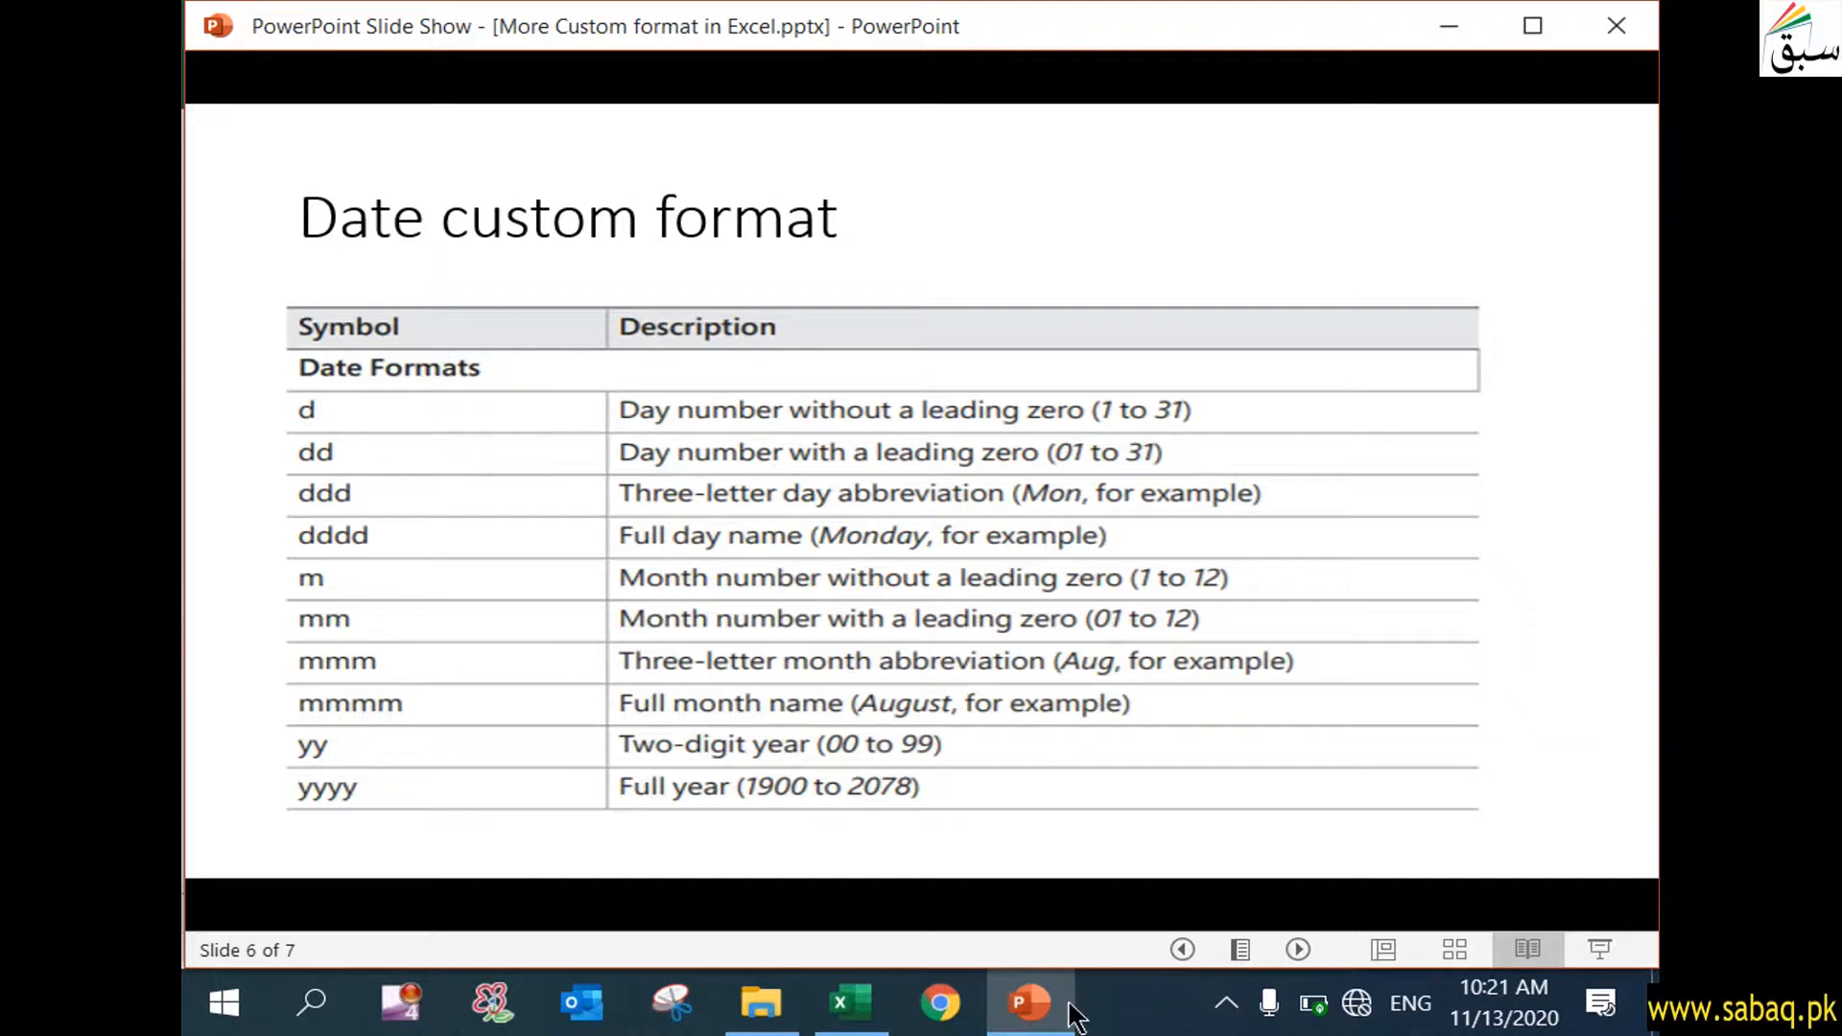
click(851, 1003)
click(800, 212)
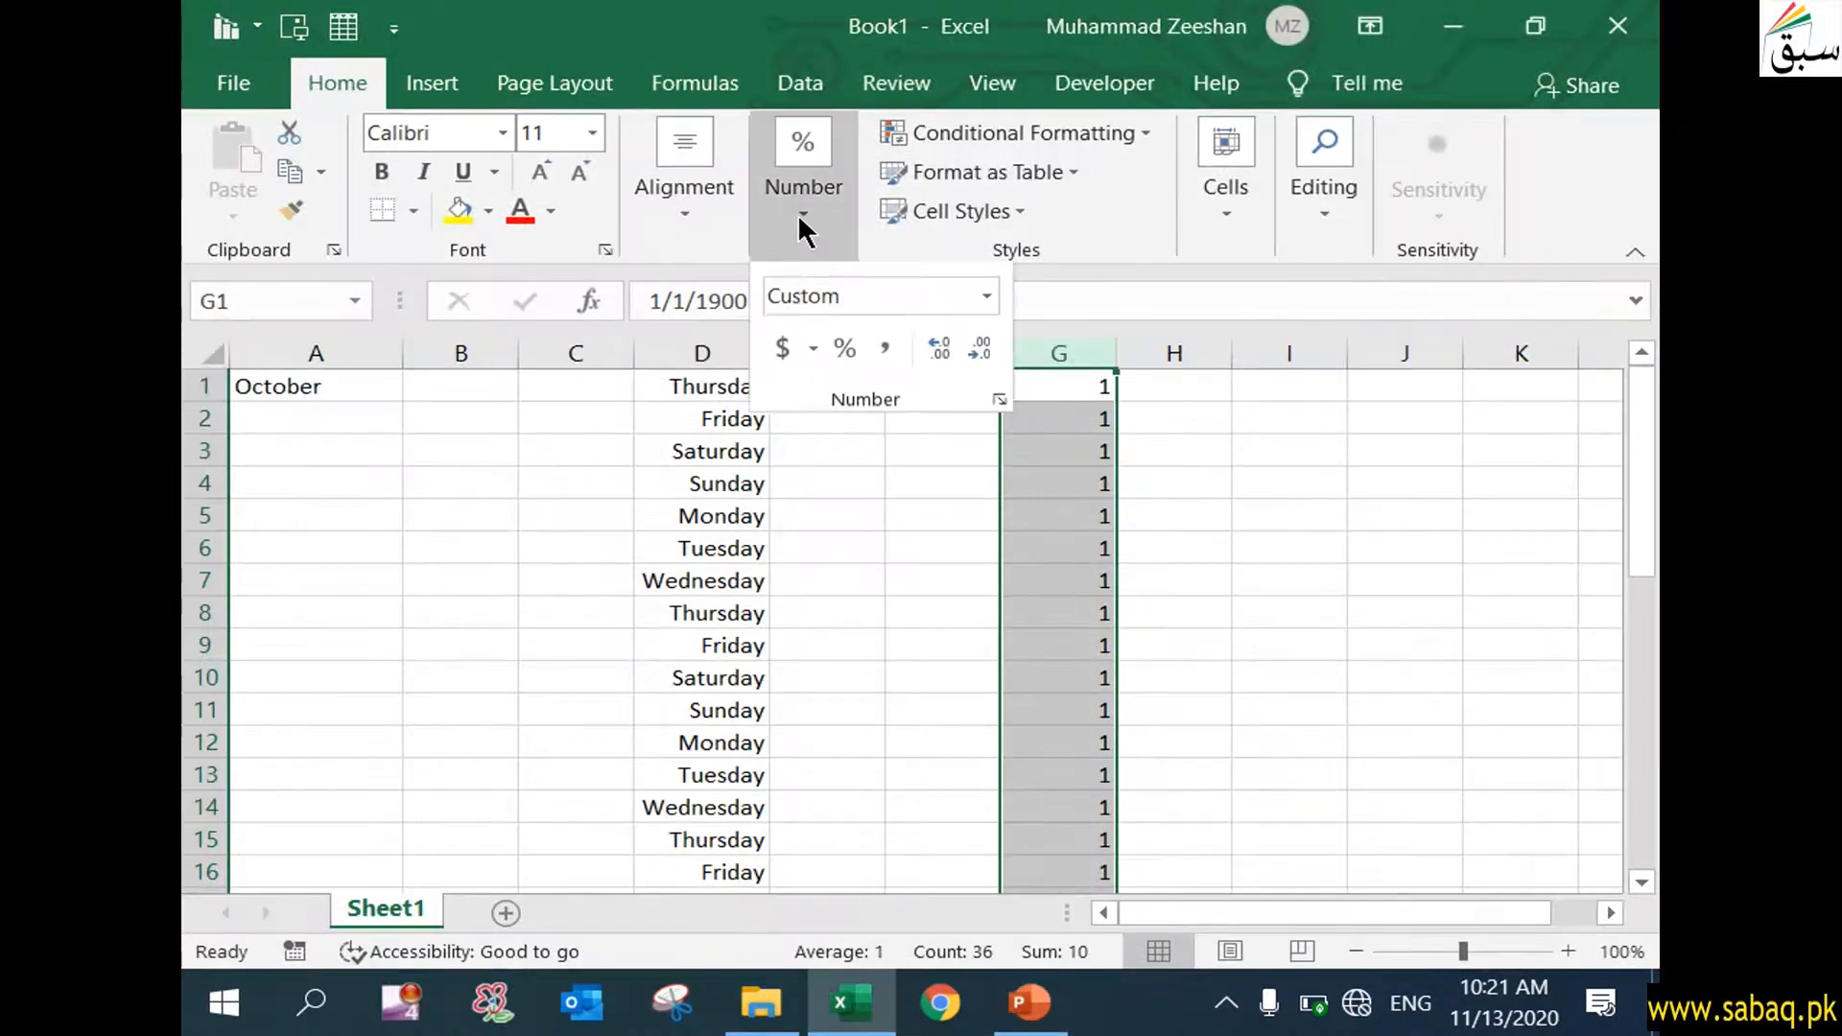
click(995, 392)
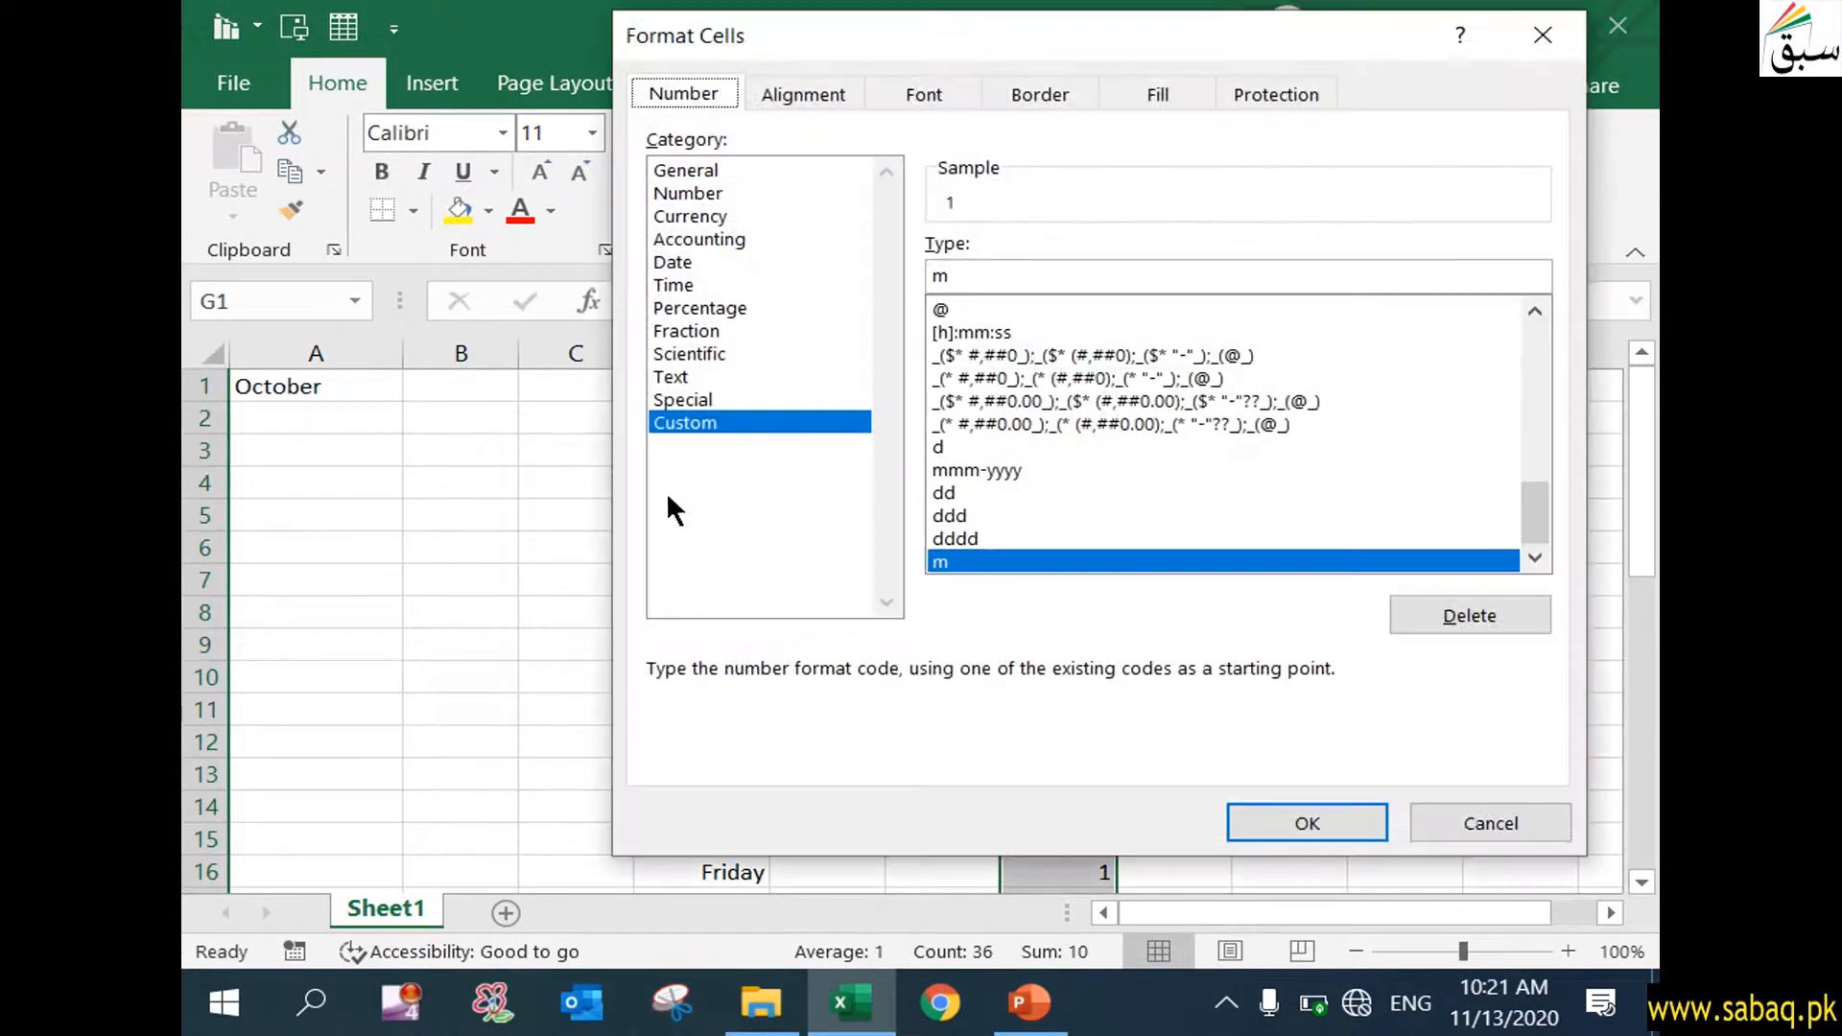
click(995, 278)
text(m)
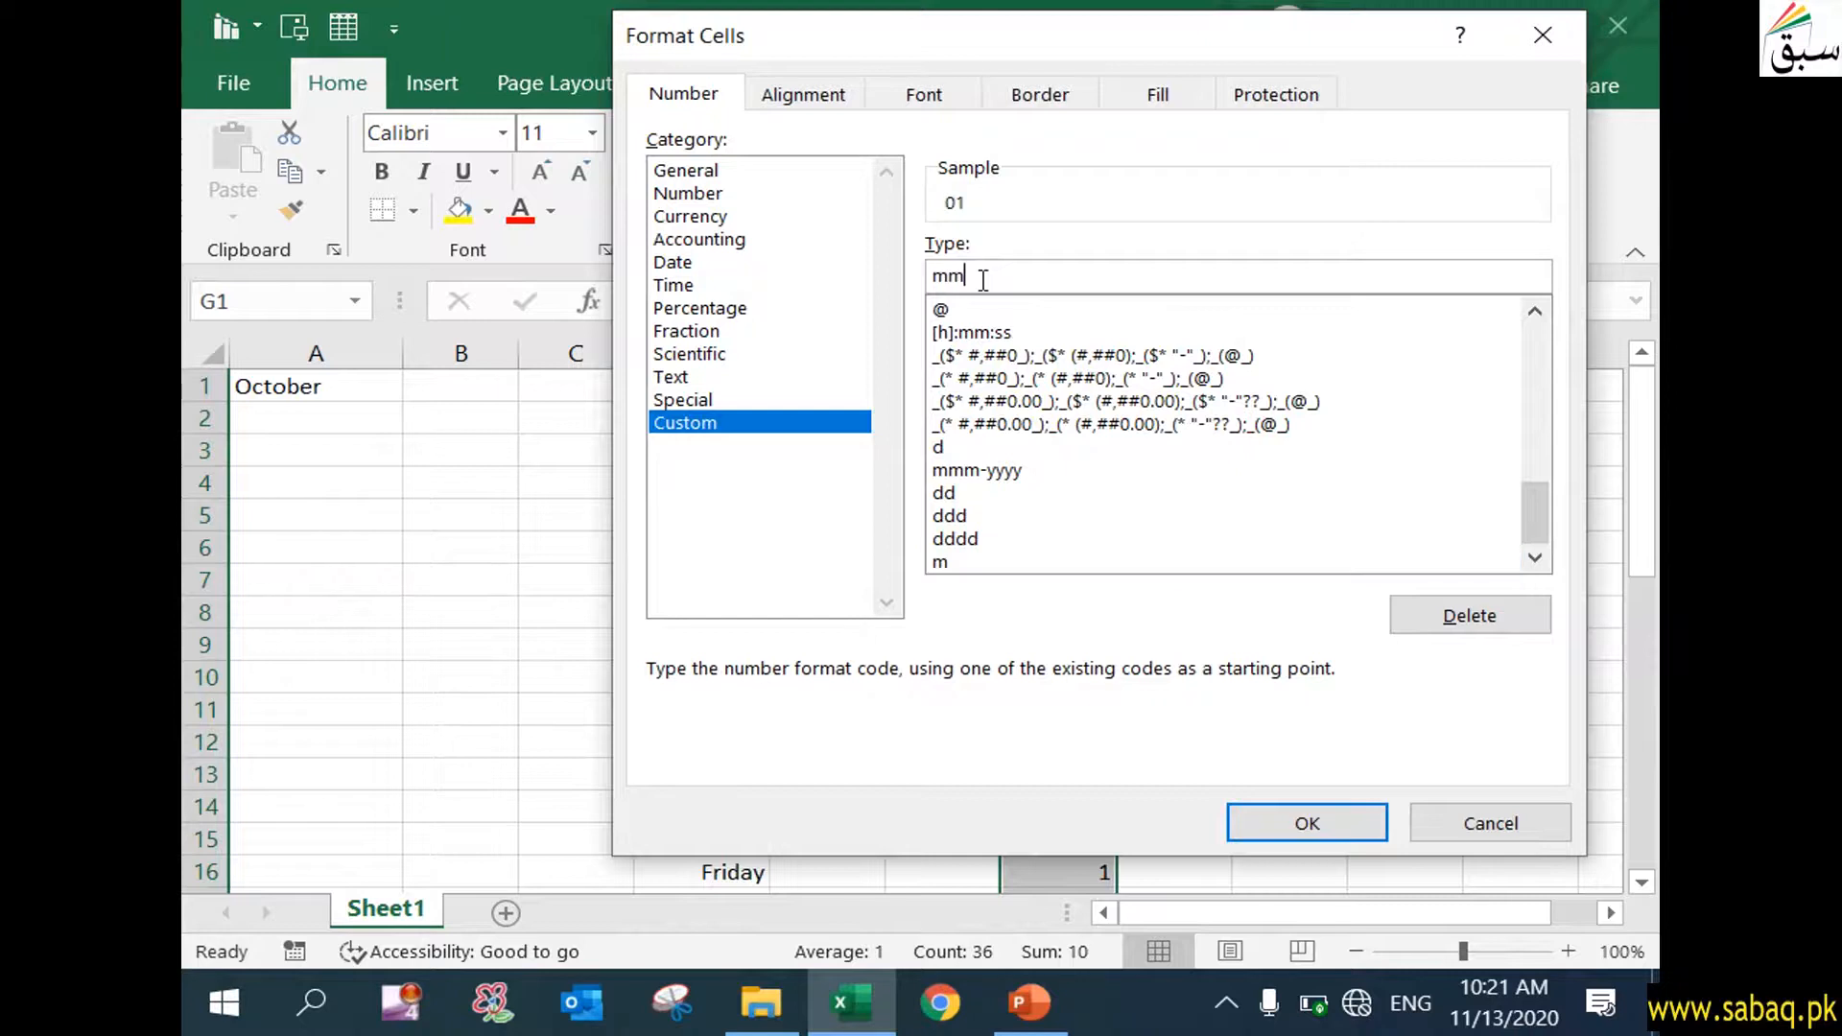
click(1310, 823)
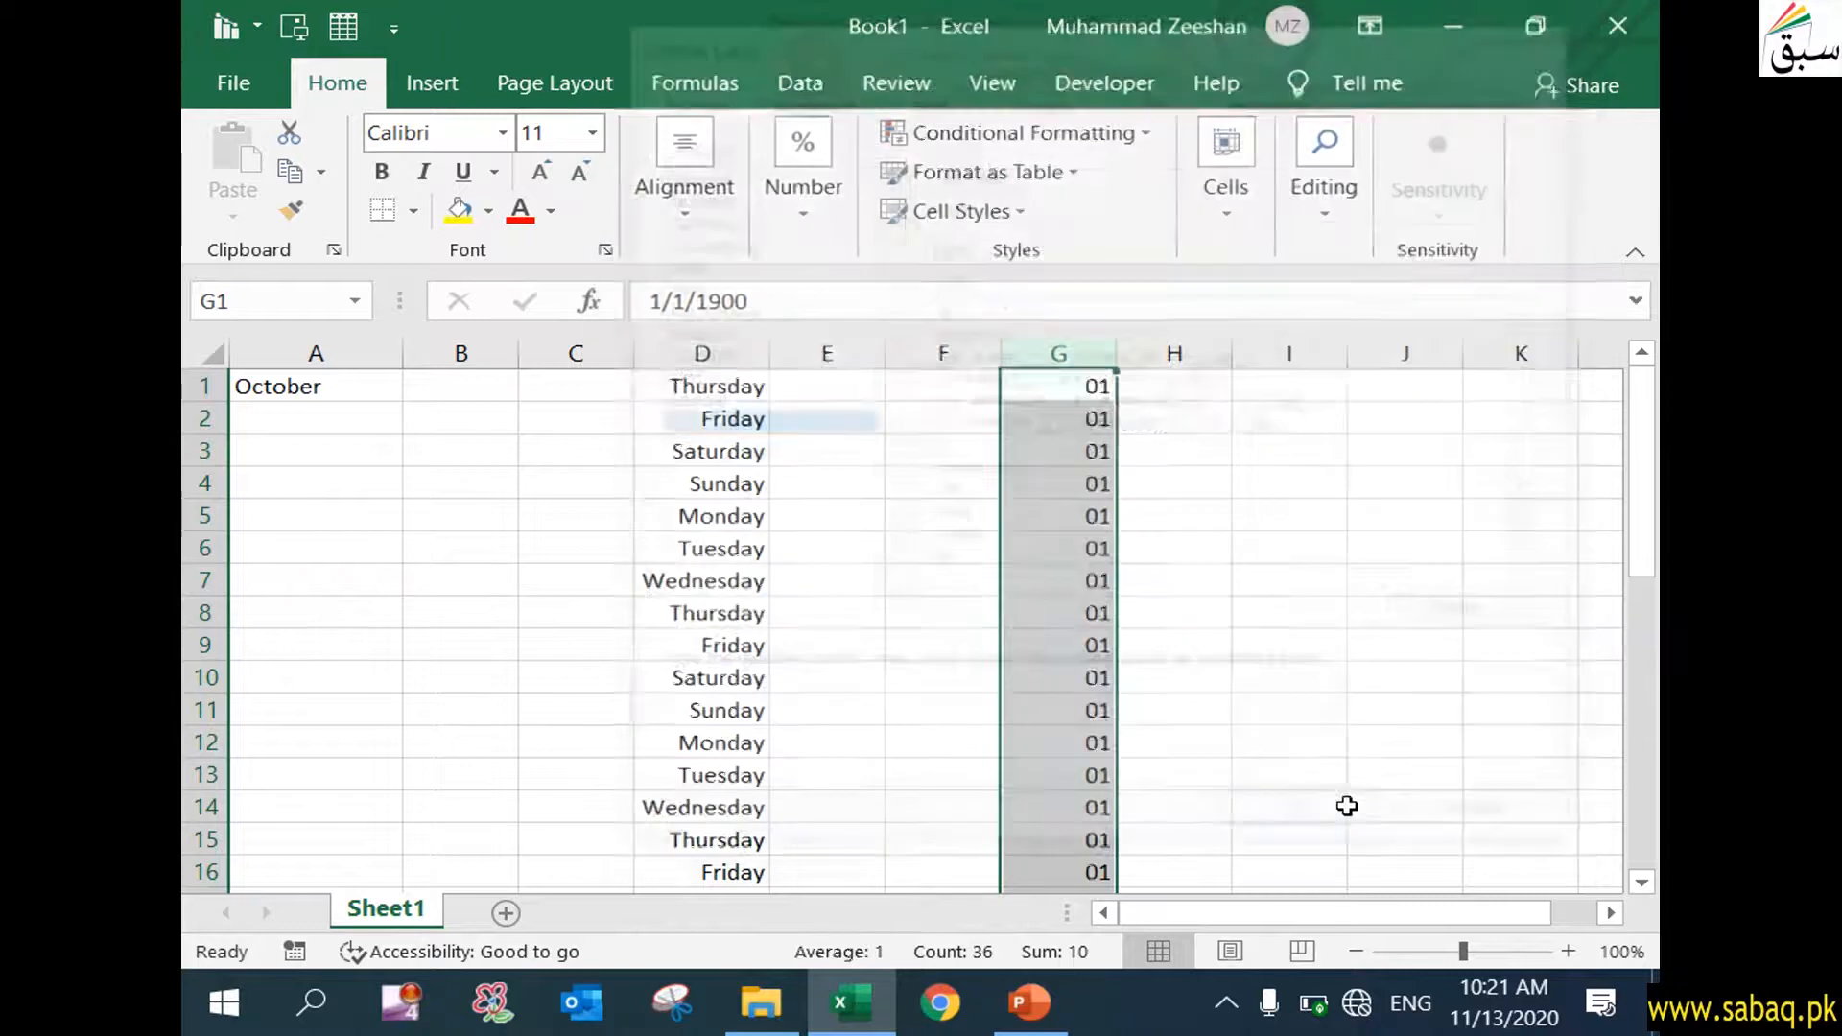
click(1308, 740)
- Inspect the dates in G1 and G33, and extend the date series from G36 down to G71
click(1055, 386)
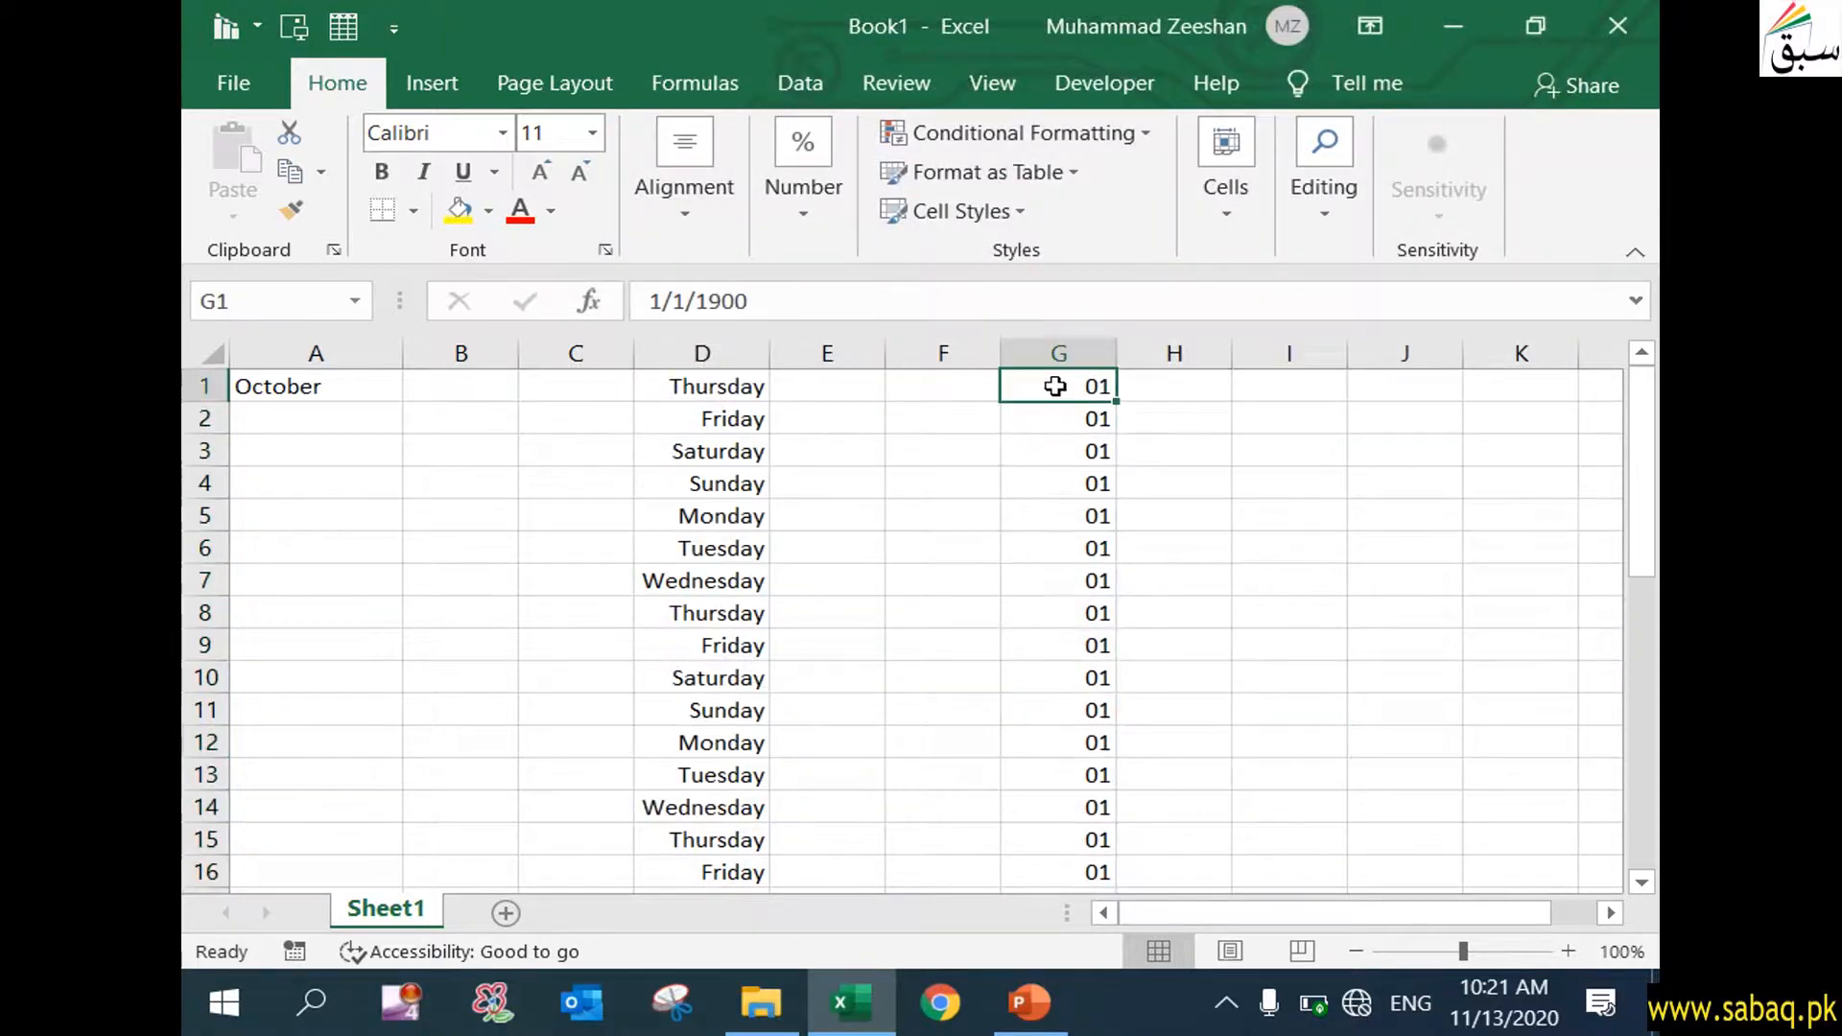
scroll(1070, 450, down, 7)
scroll(1070, 451, down, 3)
click(1070, 450)
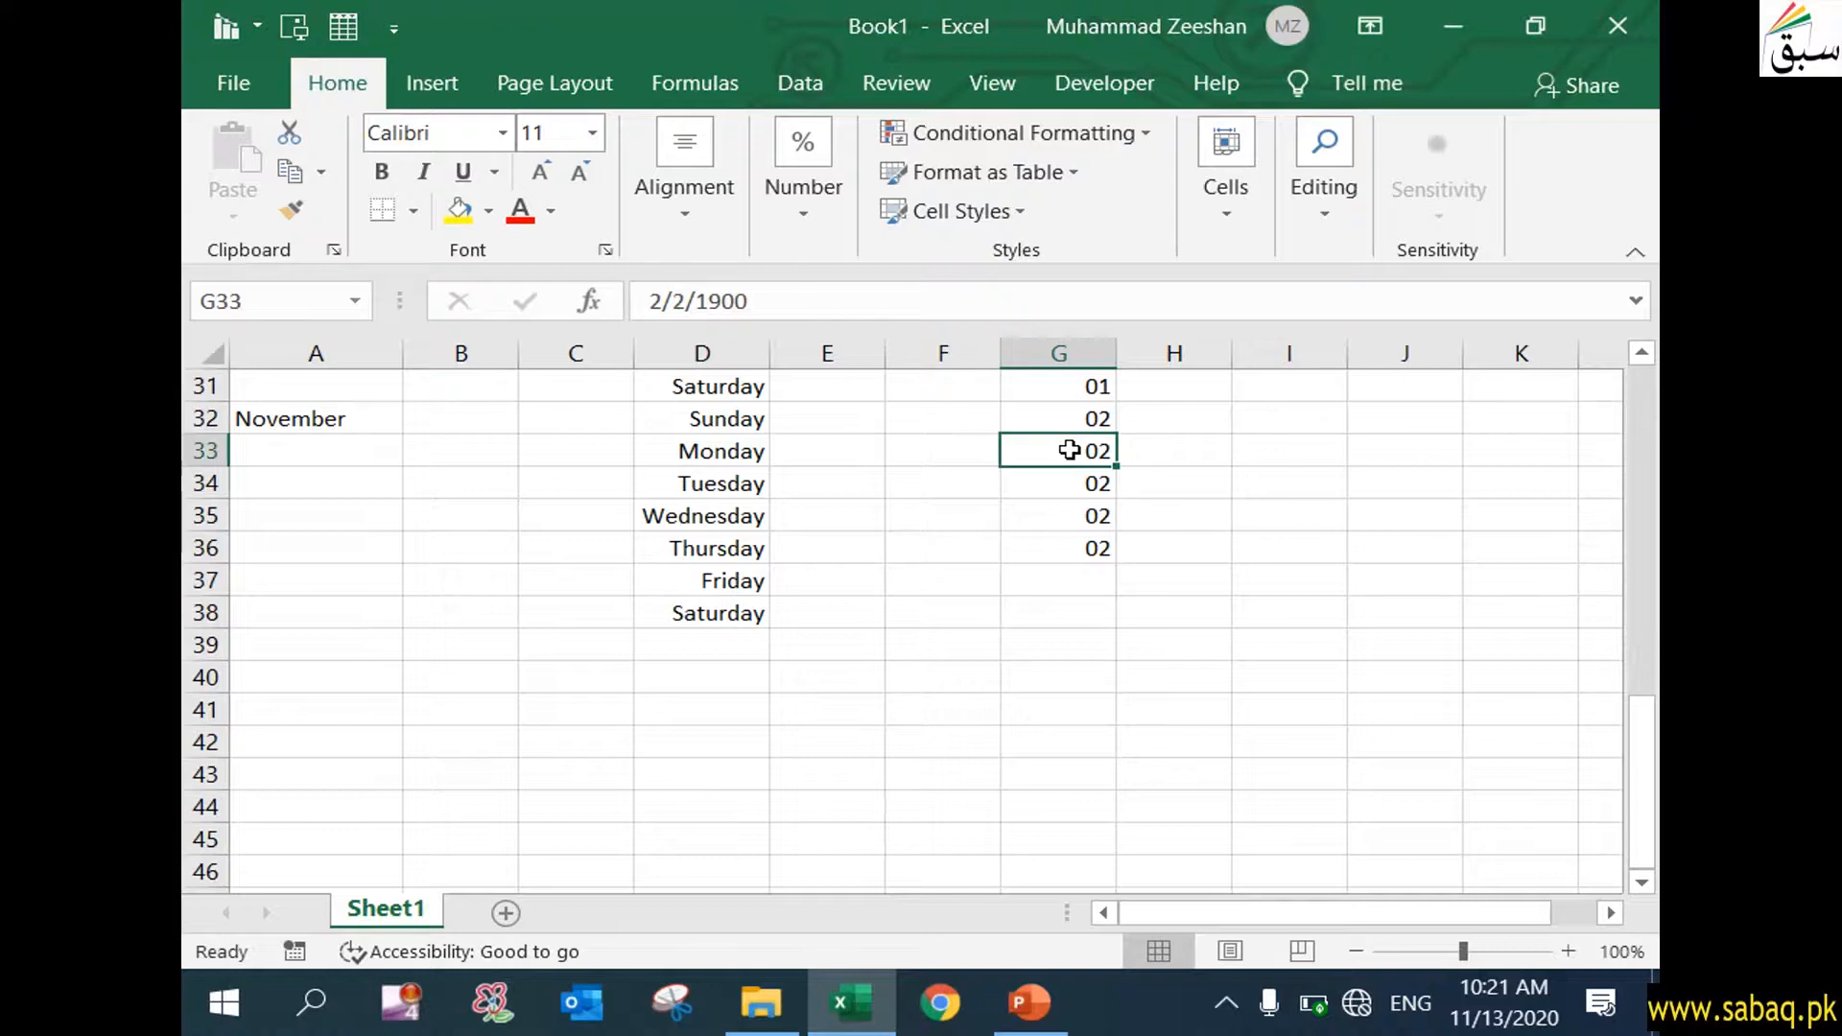
click(1101, 550)
drag(1119, 563, 1078, 707)
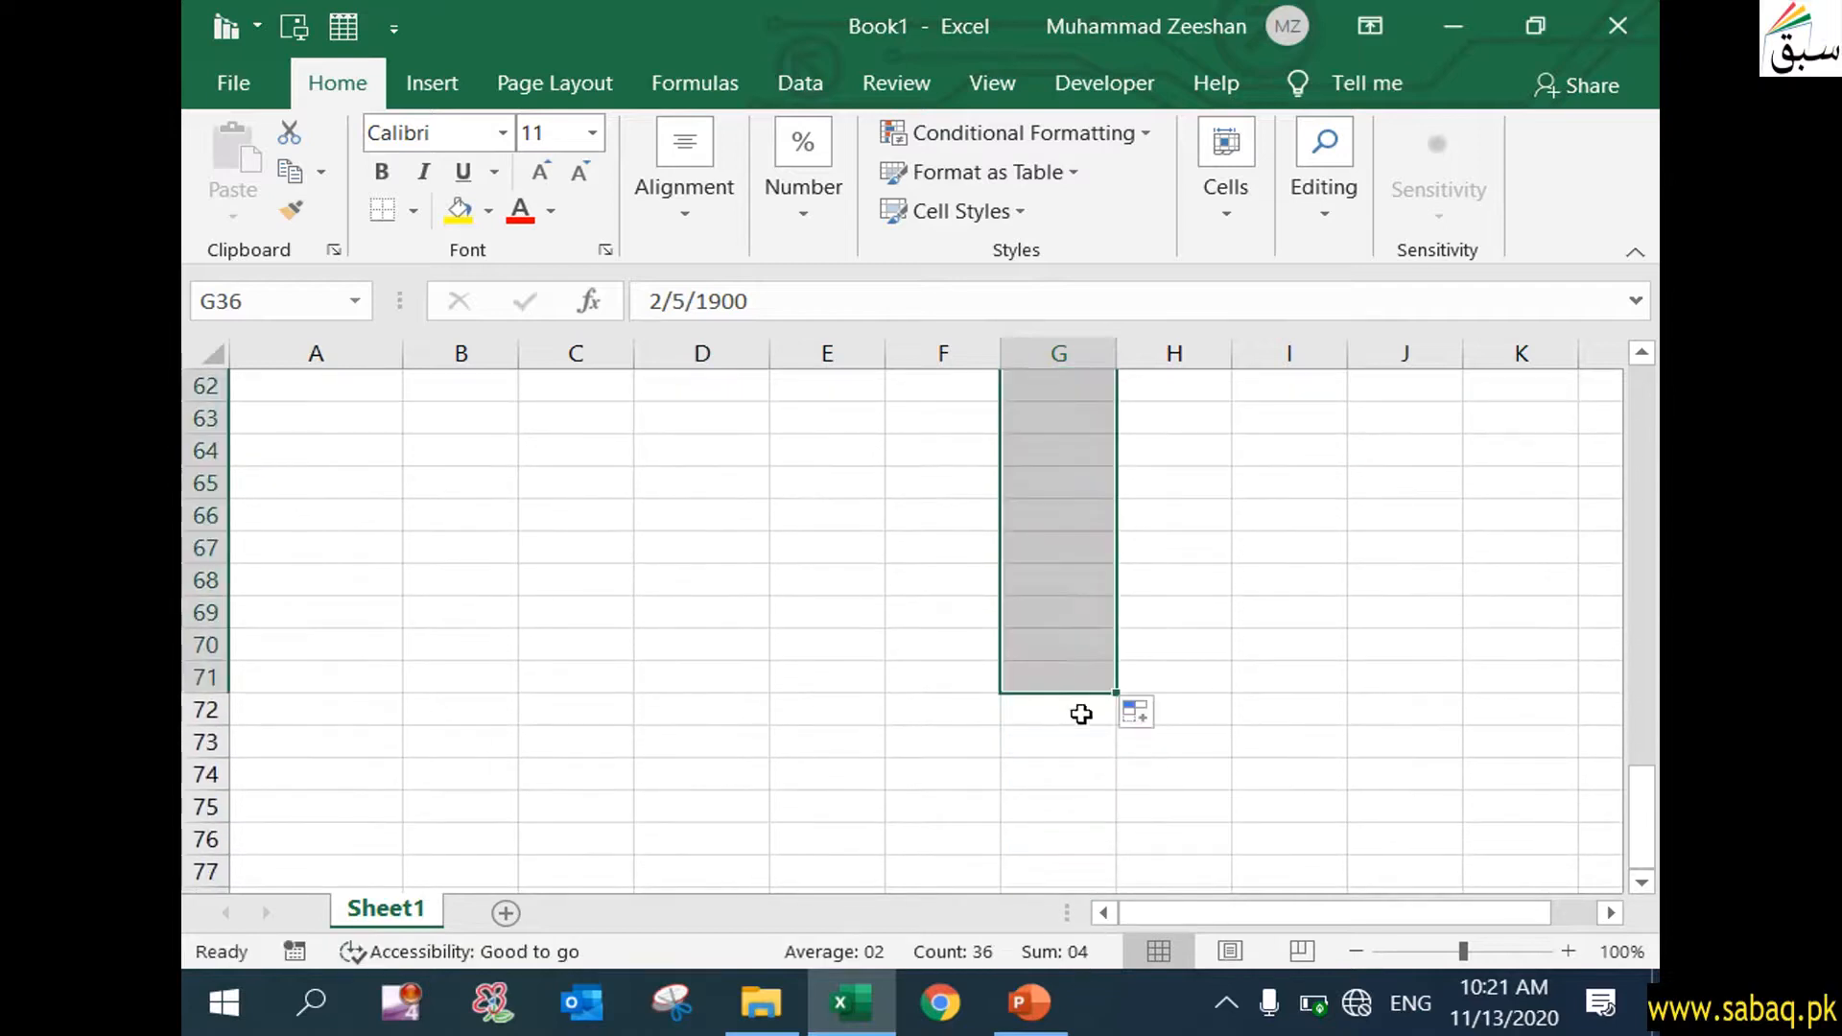
- Inspect the full dates around the end of February in column G, highlighting the day part of G60
scroll(1085, 558, up, 4)
click(1091, 580)
click(1096, 711)
drag(675, 305, 692, 305)
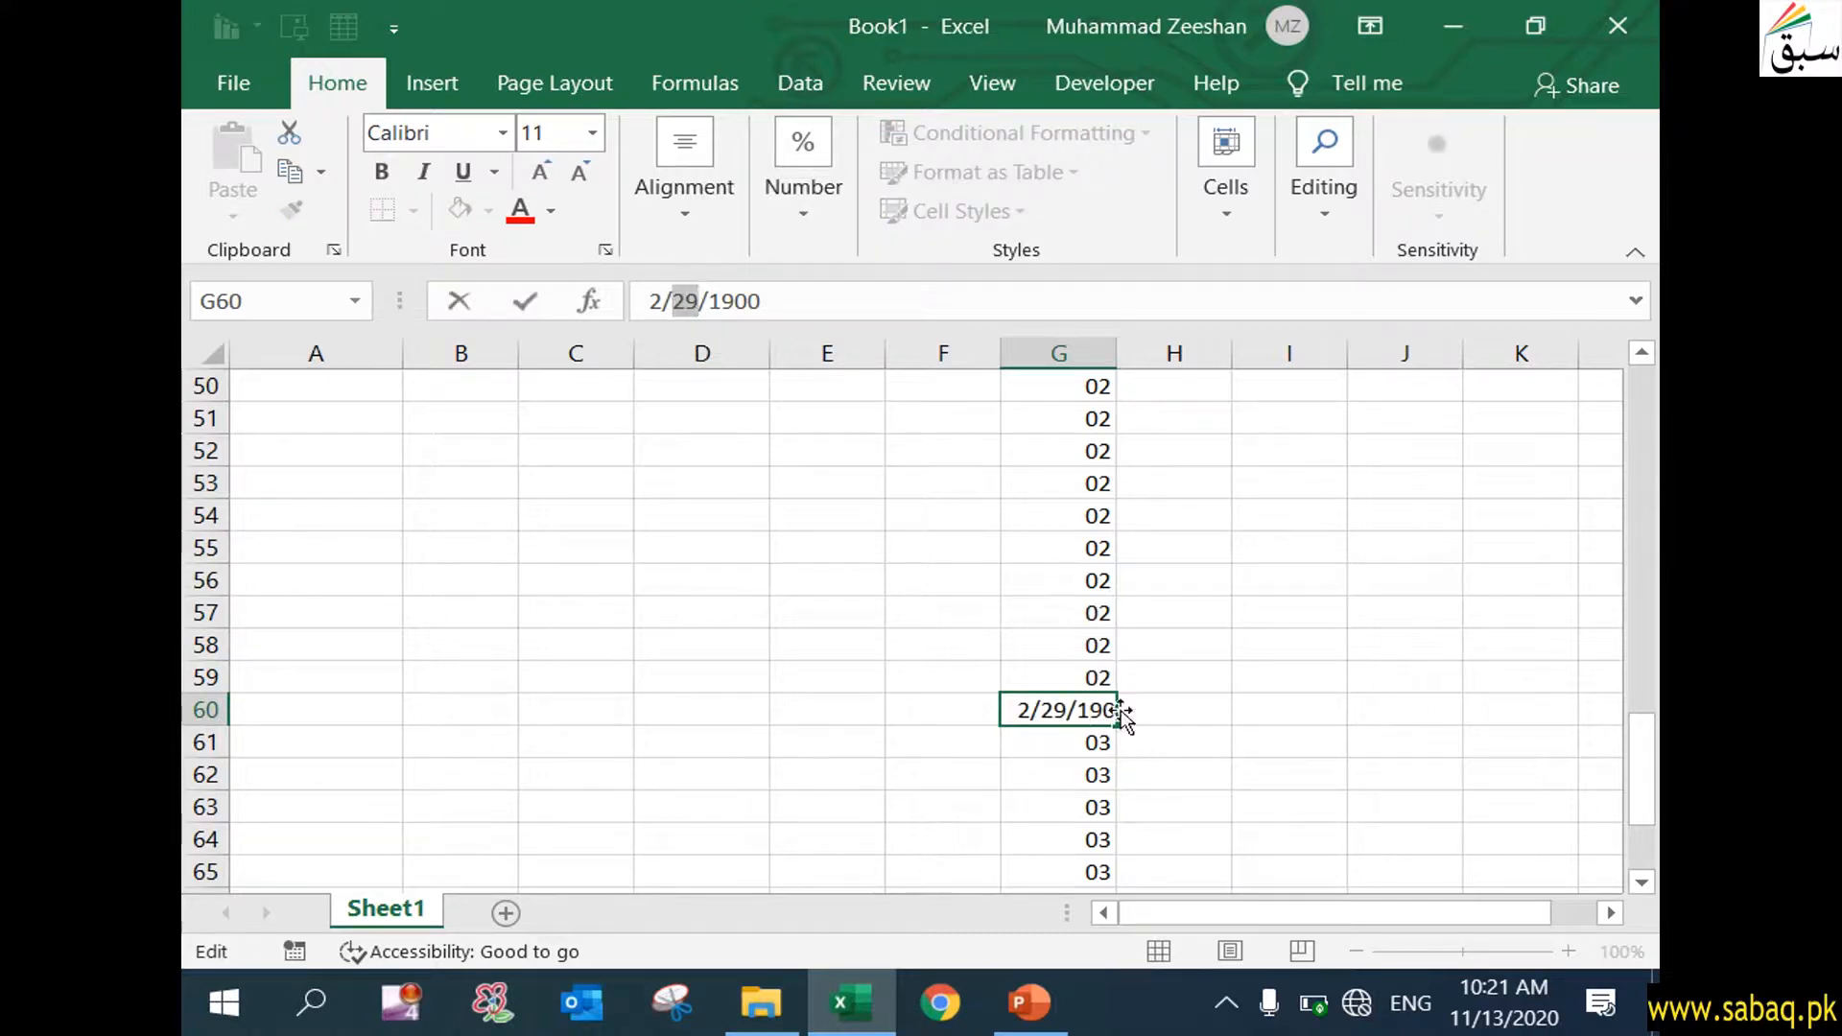
key(Return)
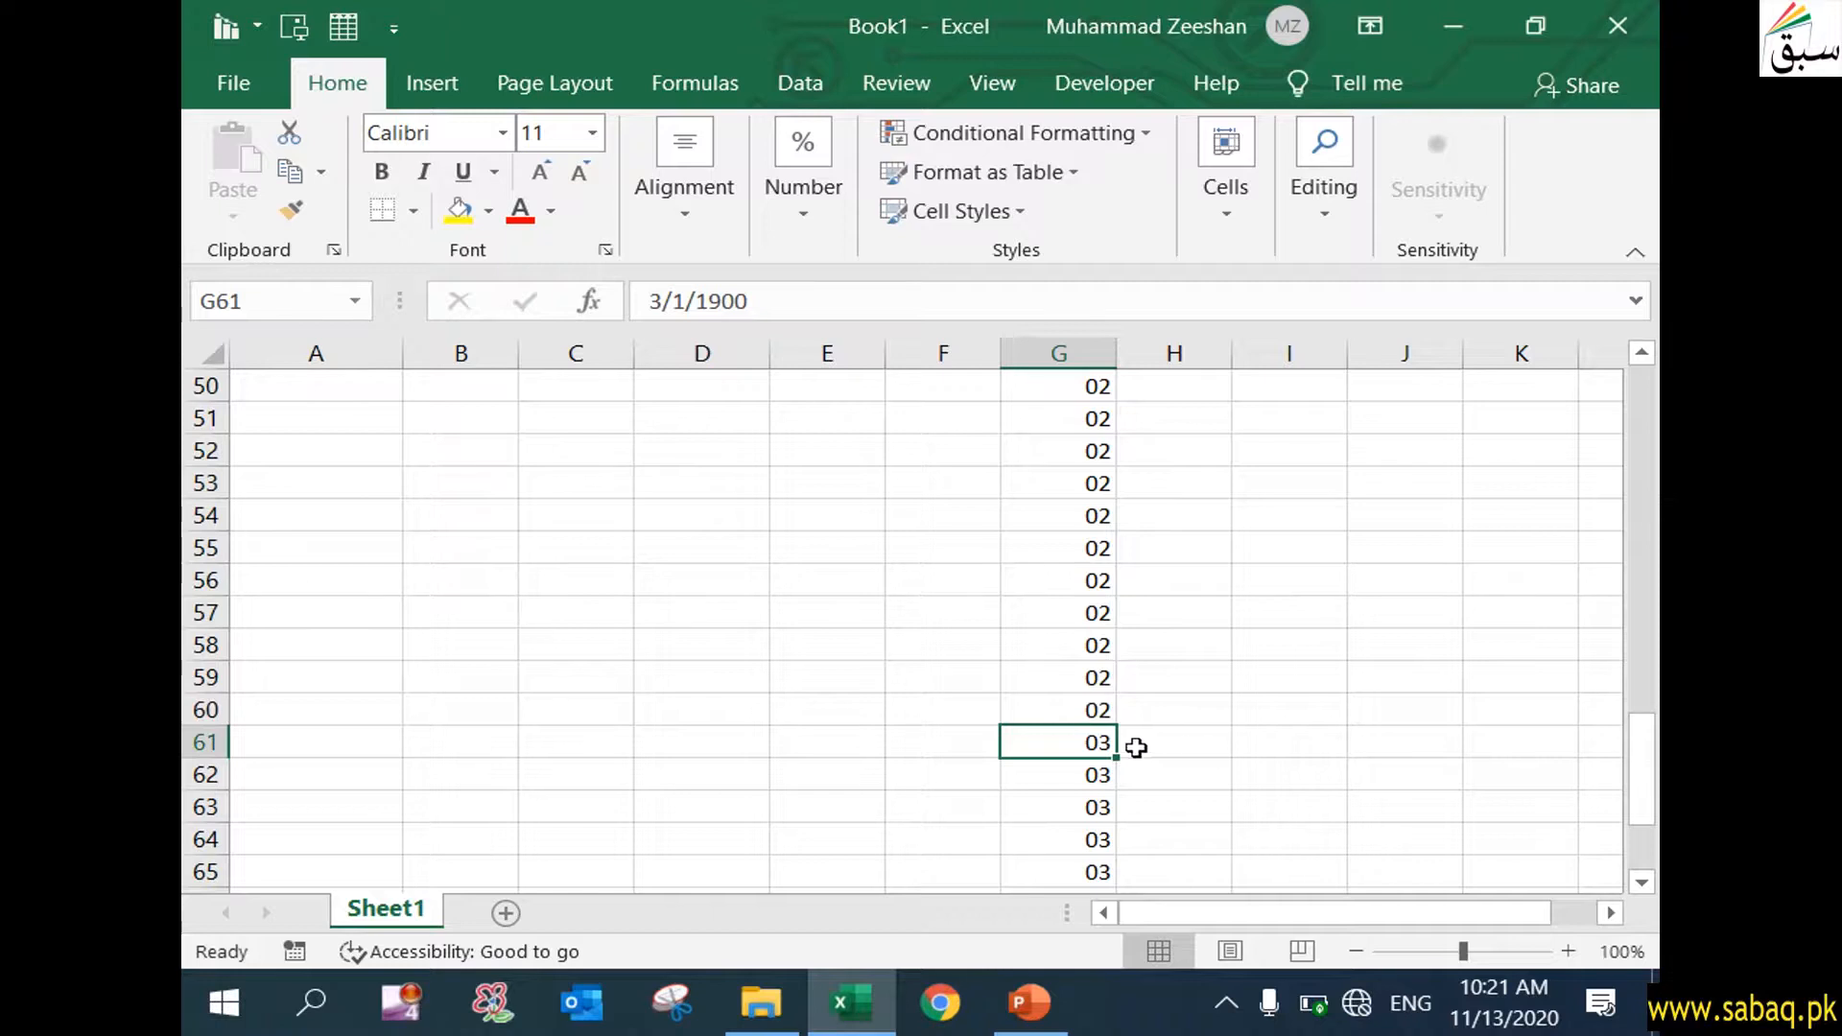
drag(1650, 740, 1625, 261)
- Apply the custom number format mmm to column G in Excel after checking the month codes on the PowerPoint slide
click(1032, 998)
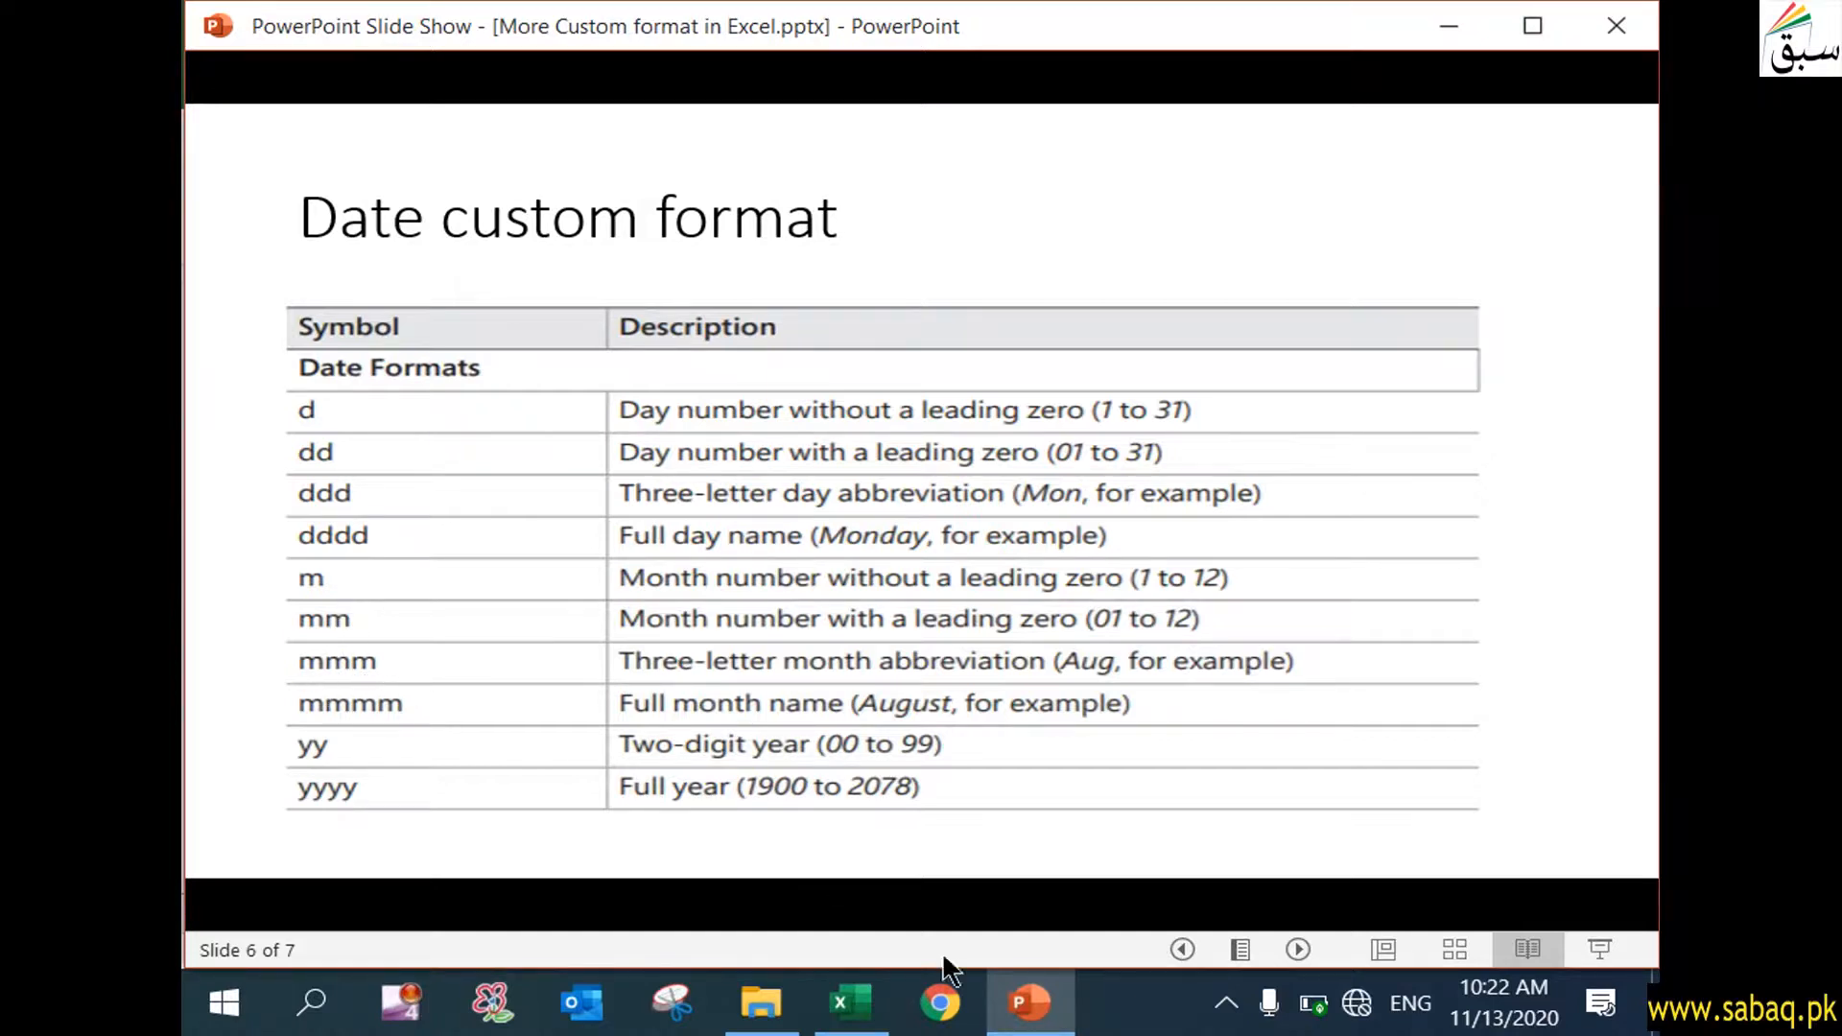
click(1025, 1003)
click(1094, 355)
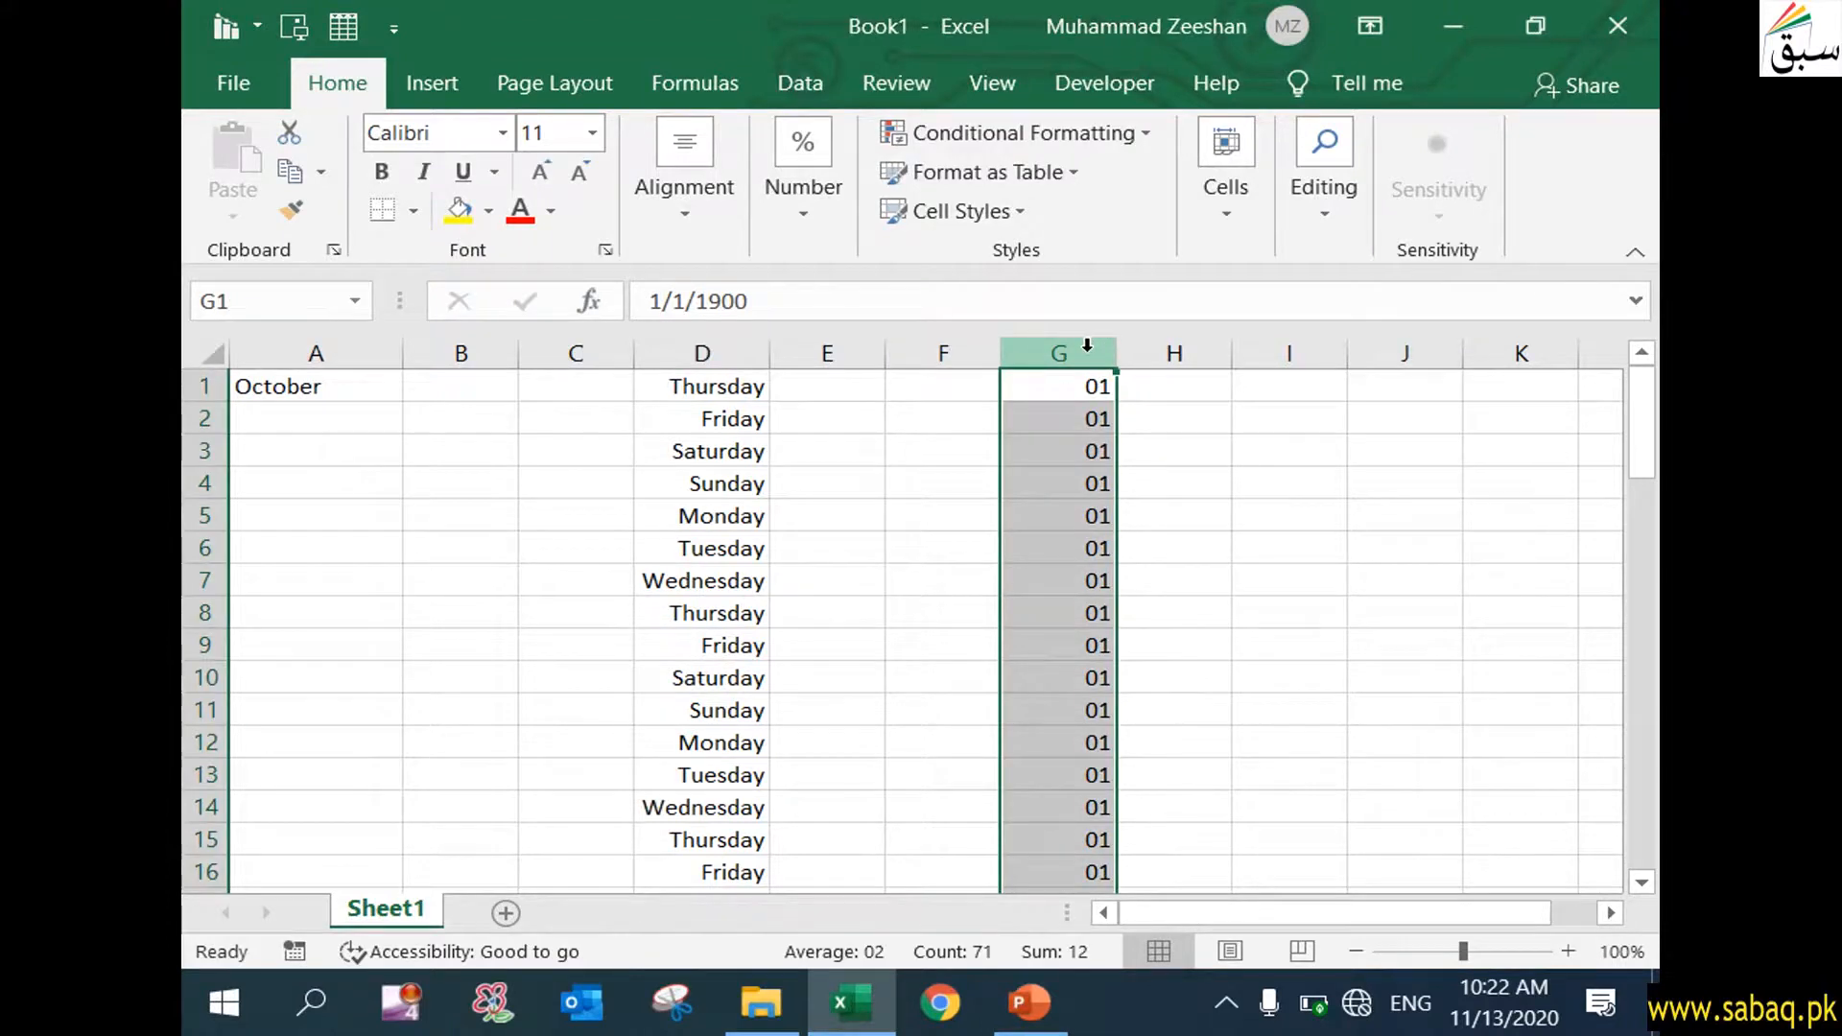
click(815, 213)
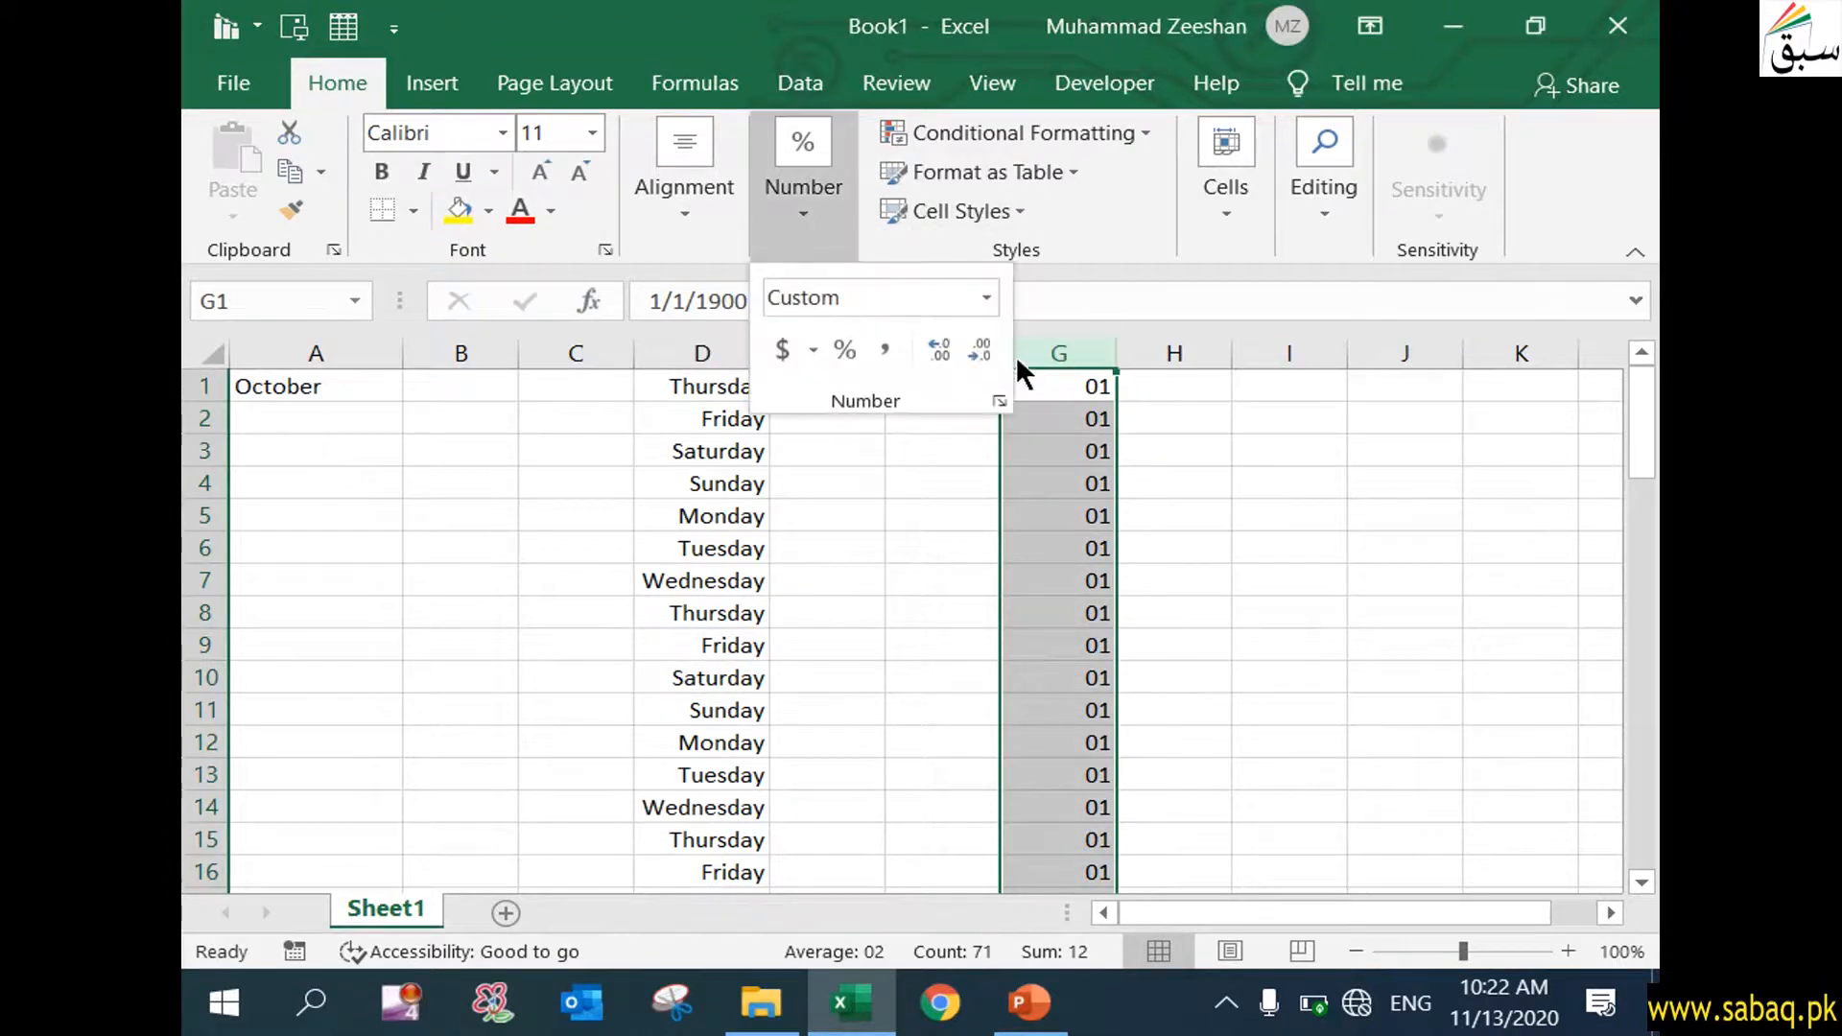
click(1001, 399)
drag(971, 49, 543, 31)
click(546, 269)
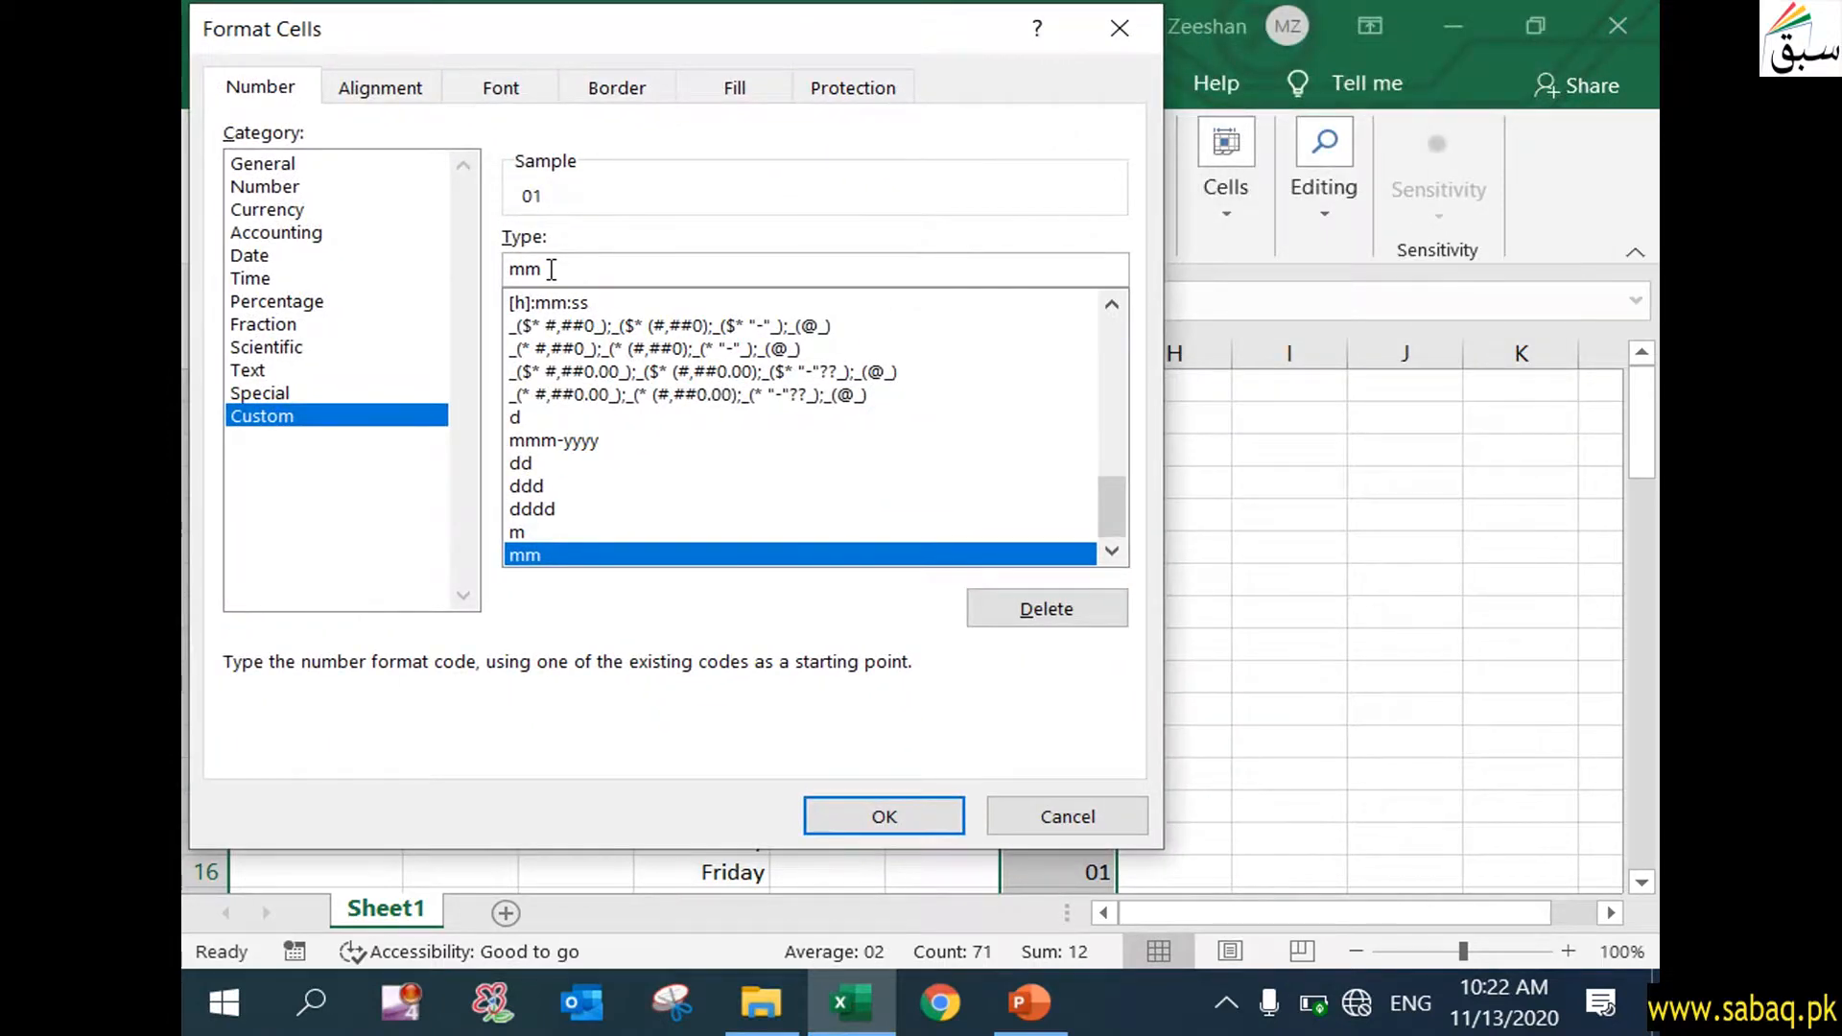
text(m)
click(896, 812)
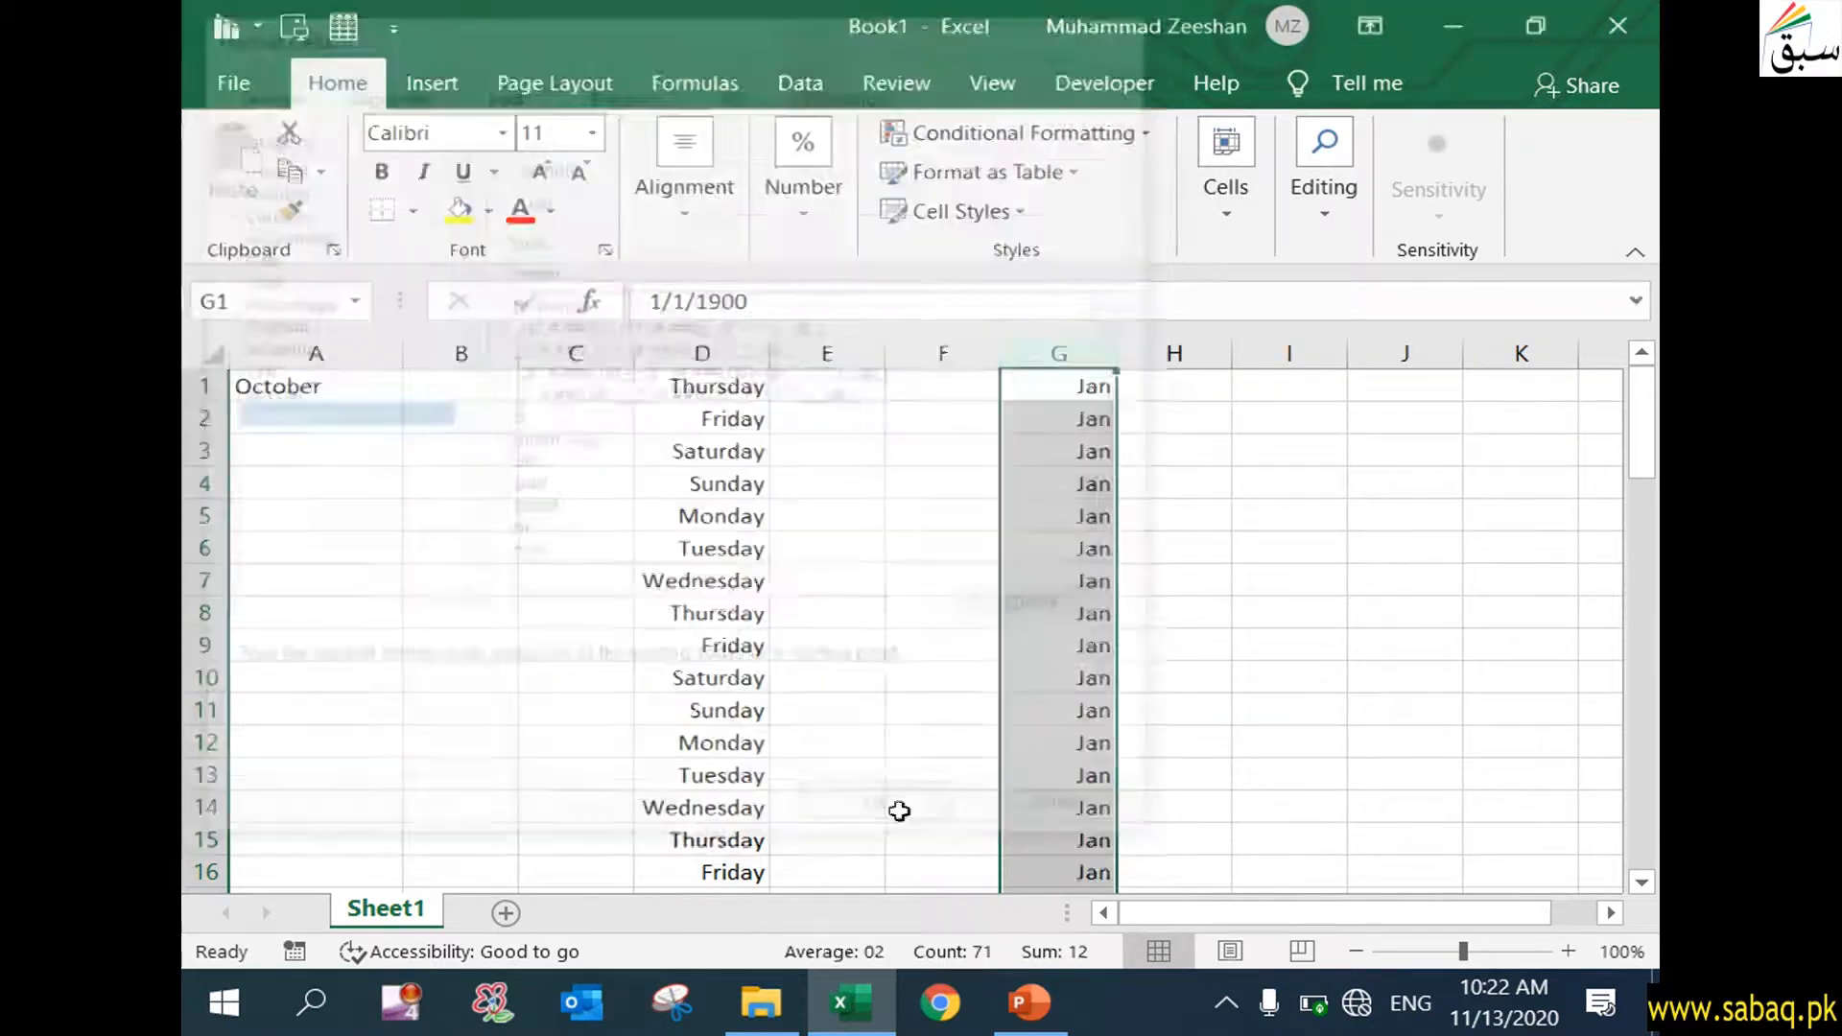
- Examine the abbreviated month names down column G and the dates stored in G10, G32 and G61
click(1108, 675)
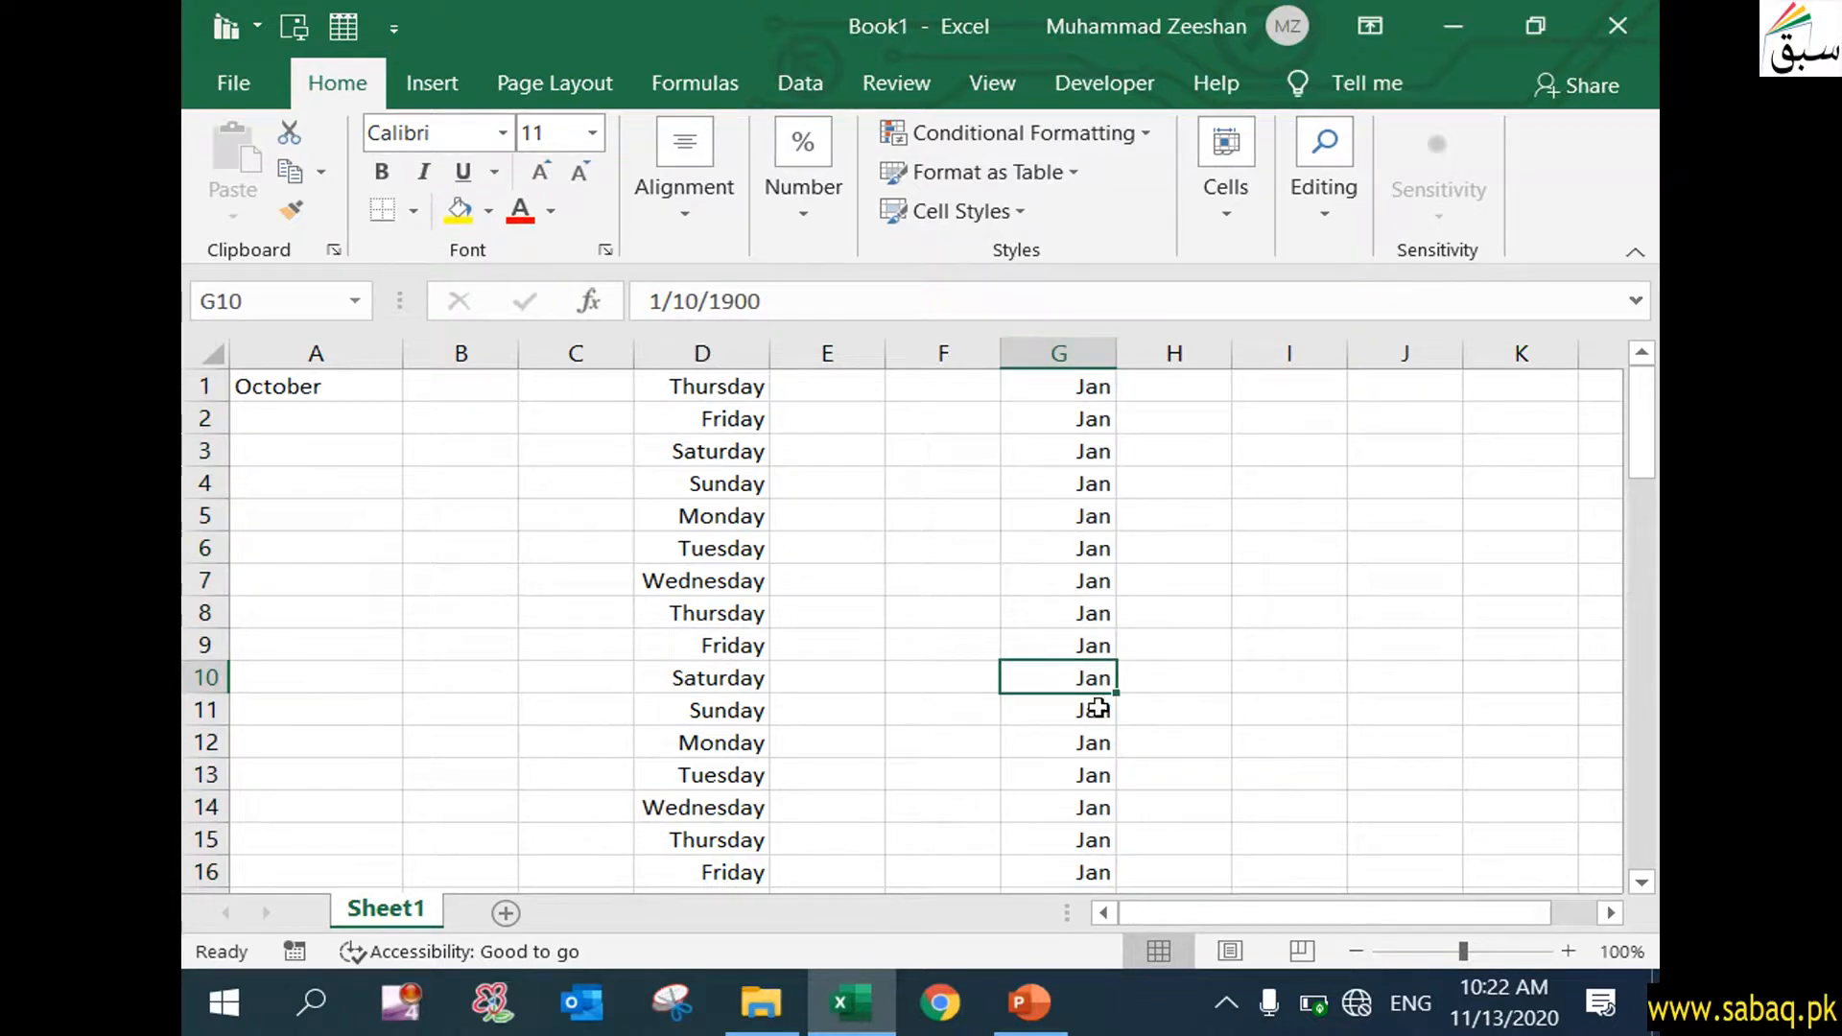
scroll(1095, 711, down, 9)
scroll(1094, 691, up, 1)
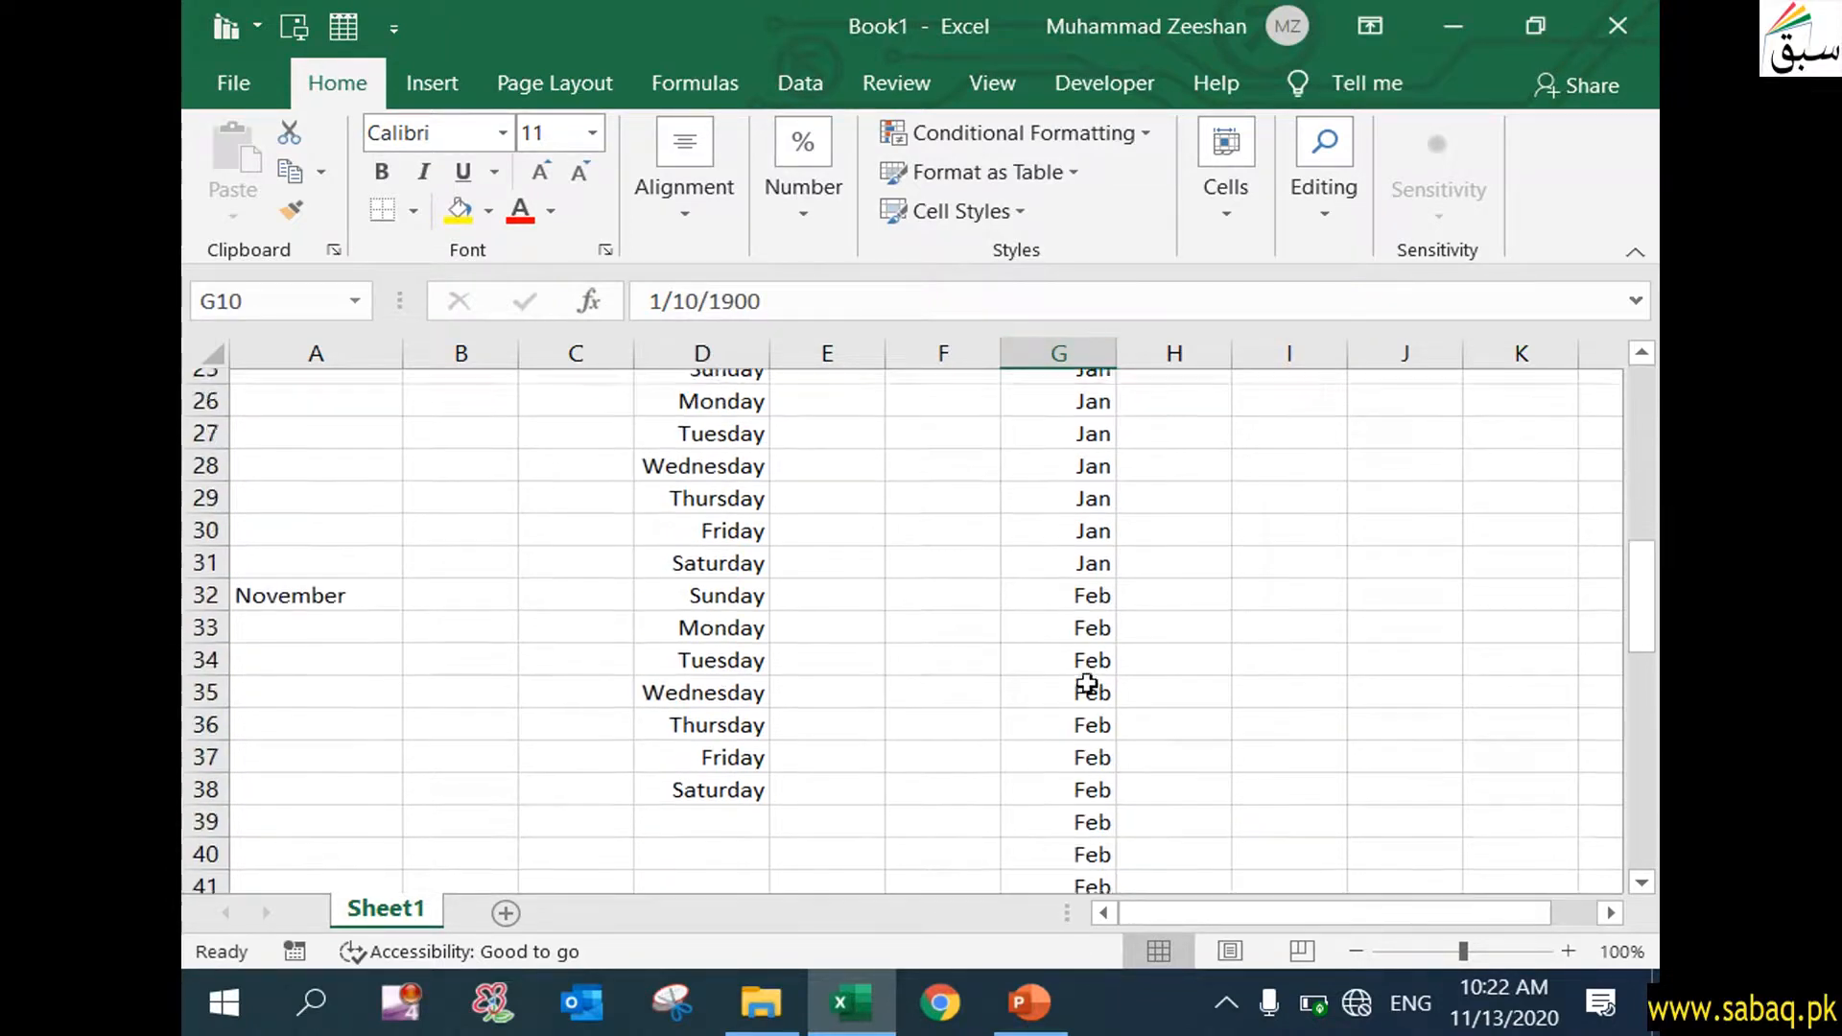
click(1087, 625)
scroll(1089, 671, down, 4)
scroll(1090, 702, down, 4)
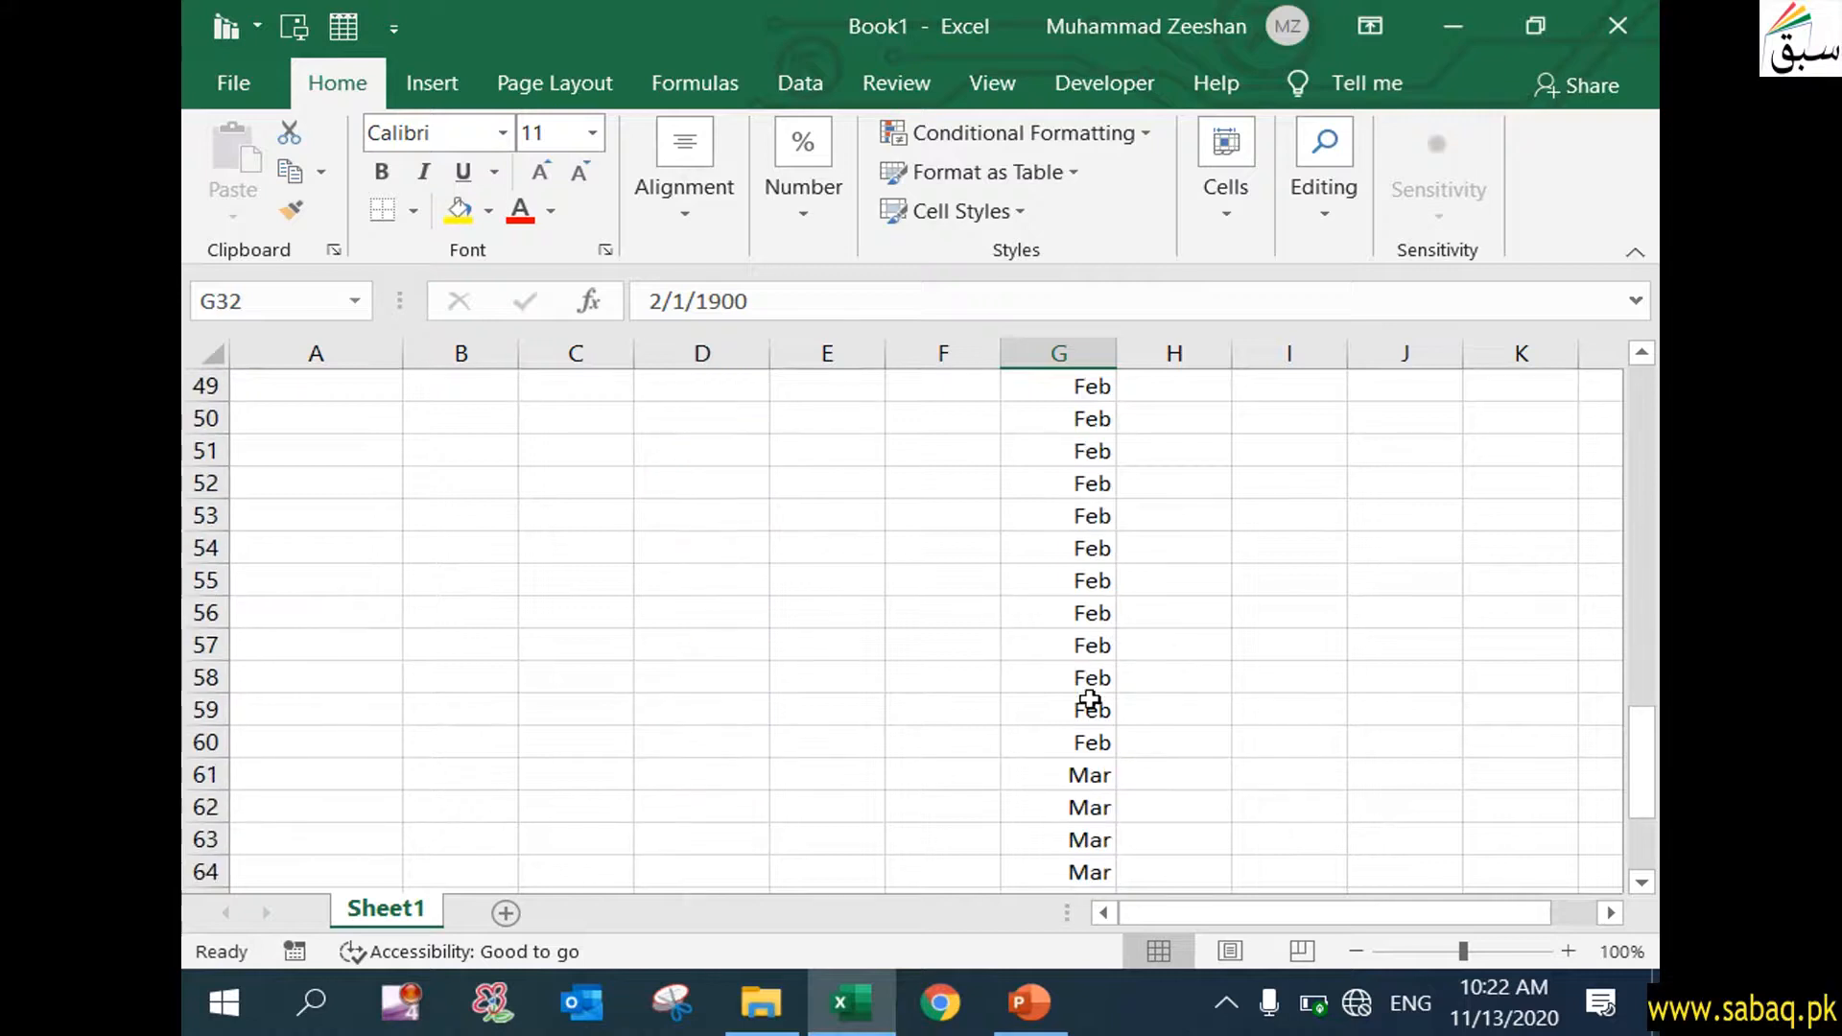
click(1079, 775)
scroll(1079, 779, down, 3)
scroll(1079, 779, up, 19)
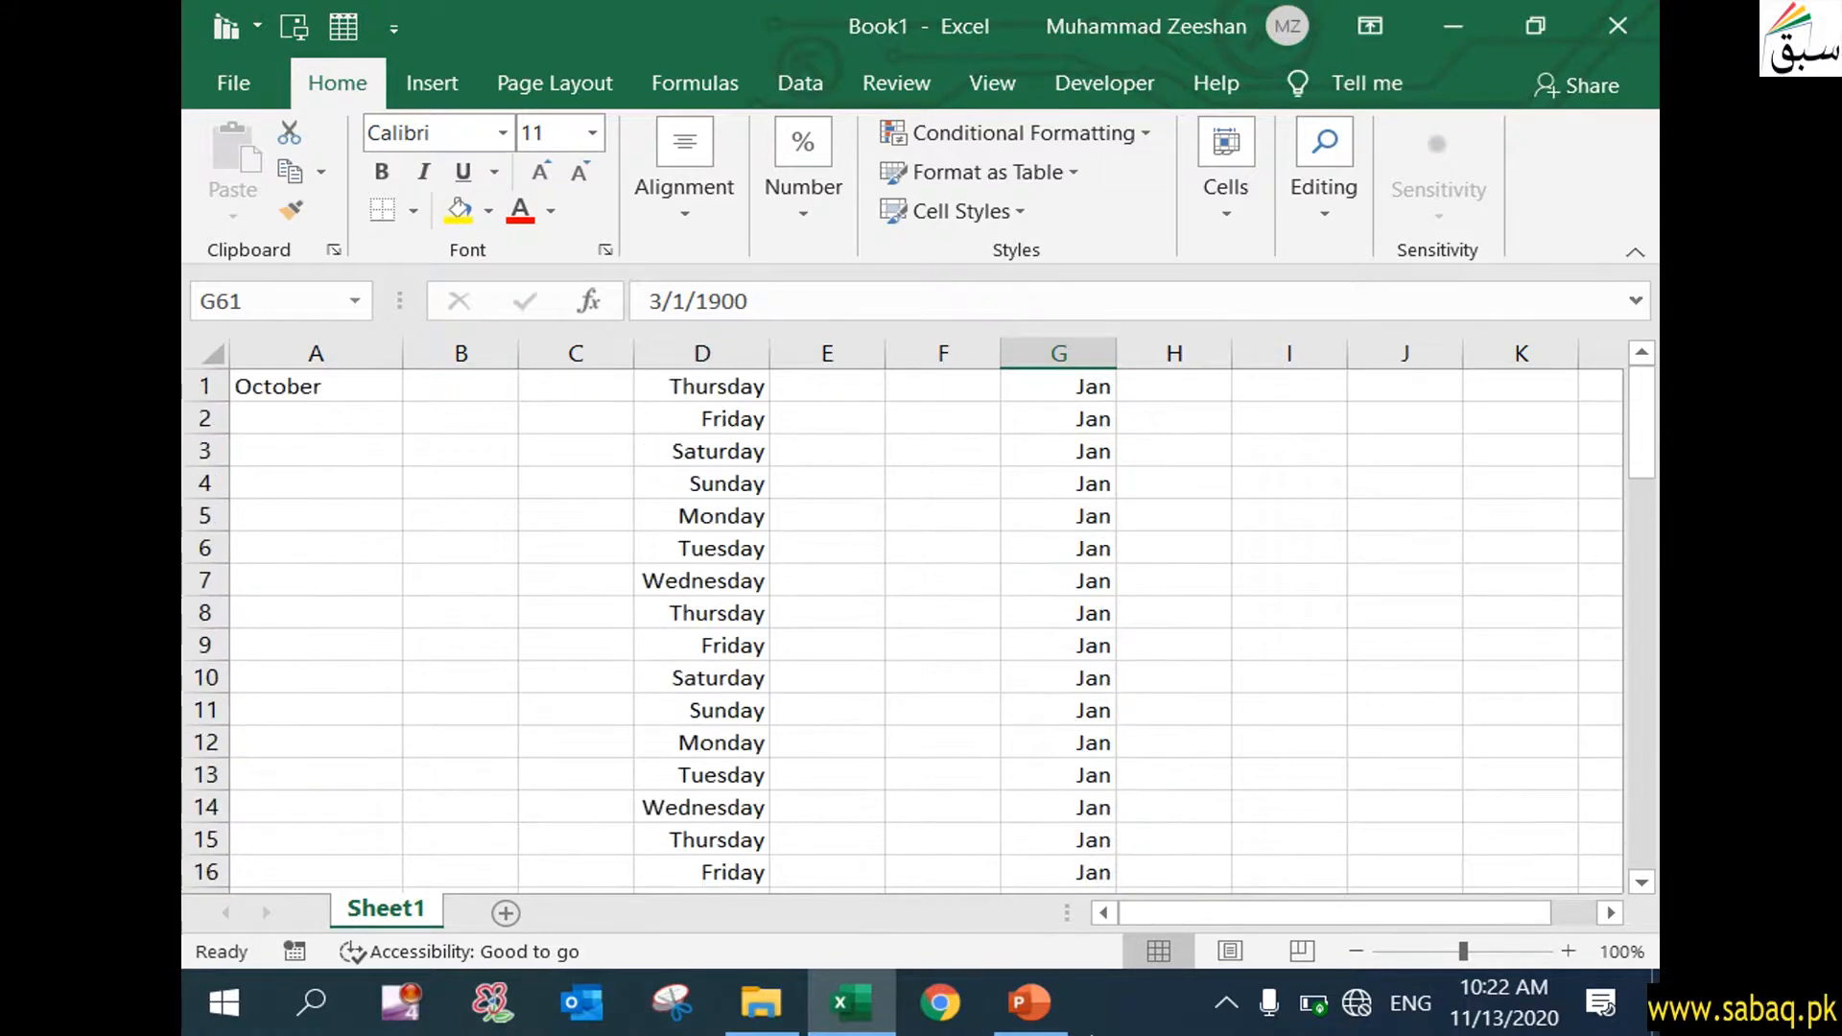
- Check the full month name code on the PowerPoint slide and apply the custom number format mmmm to column G in Excel
click(1030, 1002)
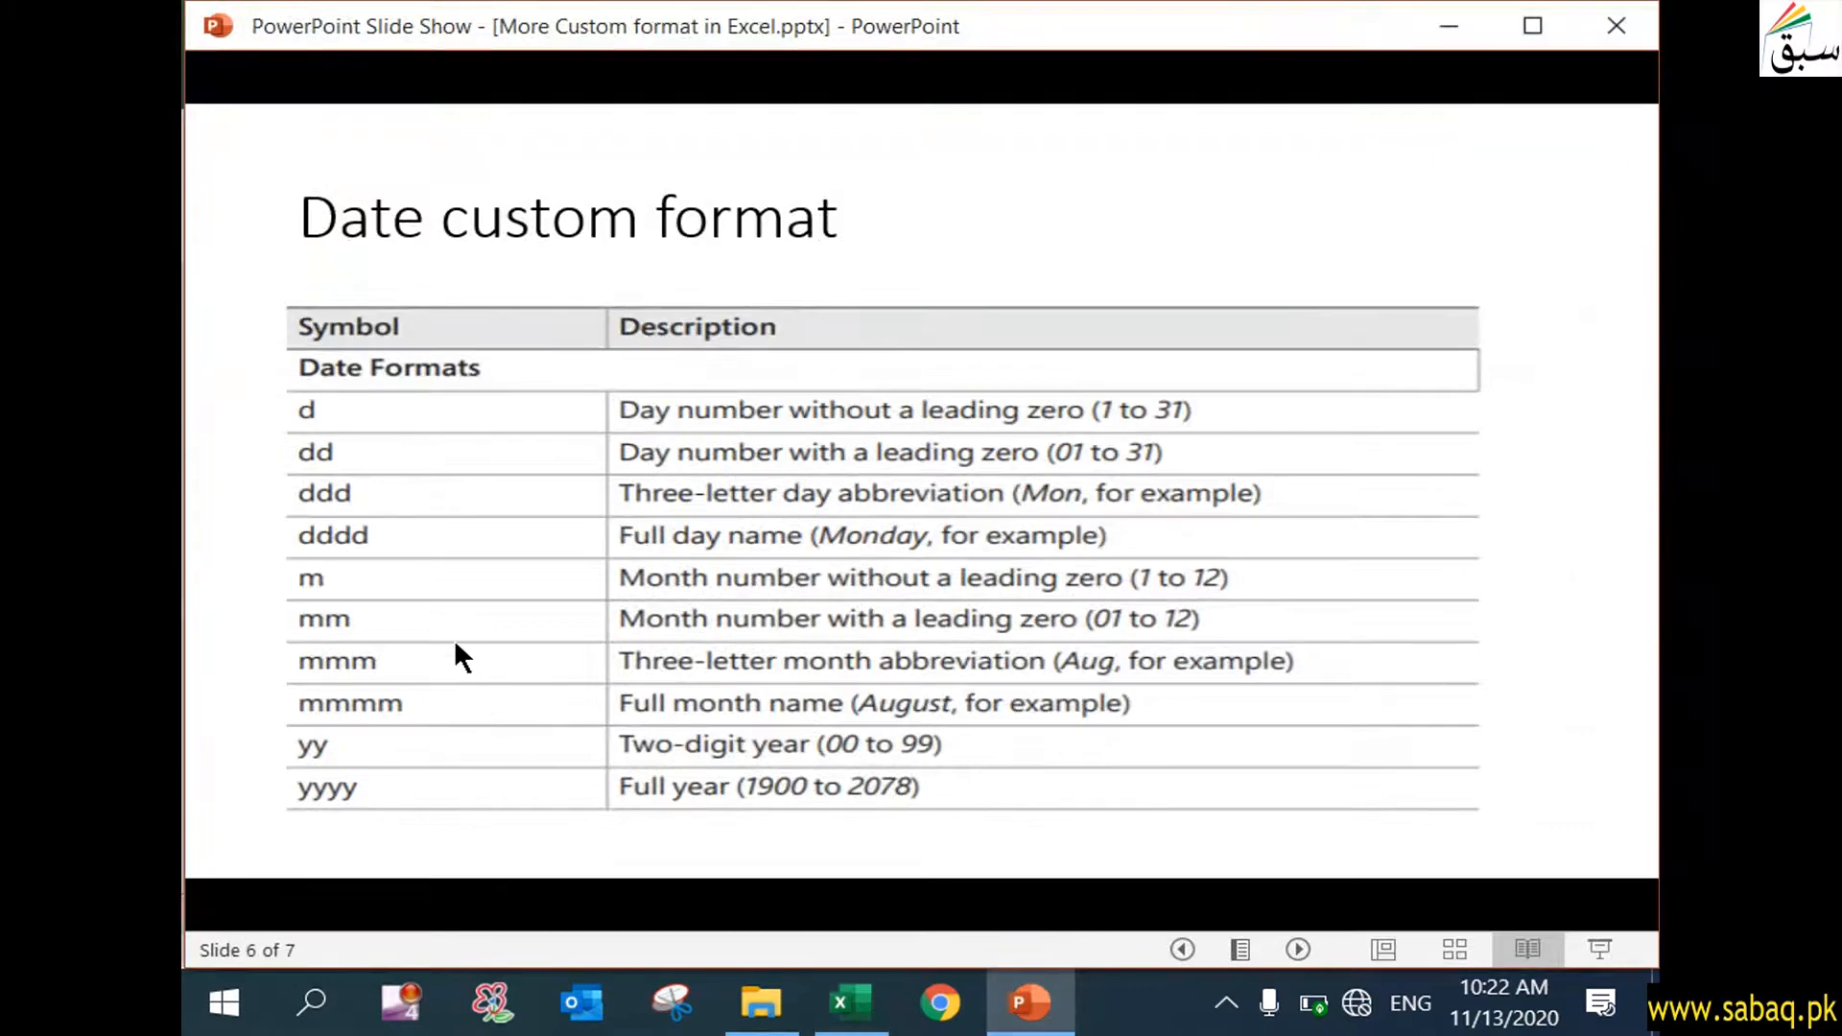
click(1030, 1003)
click(1091, 384)
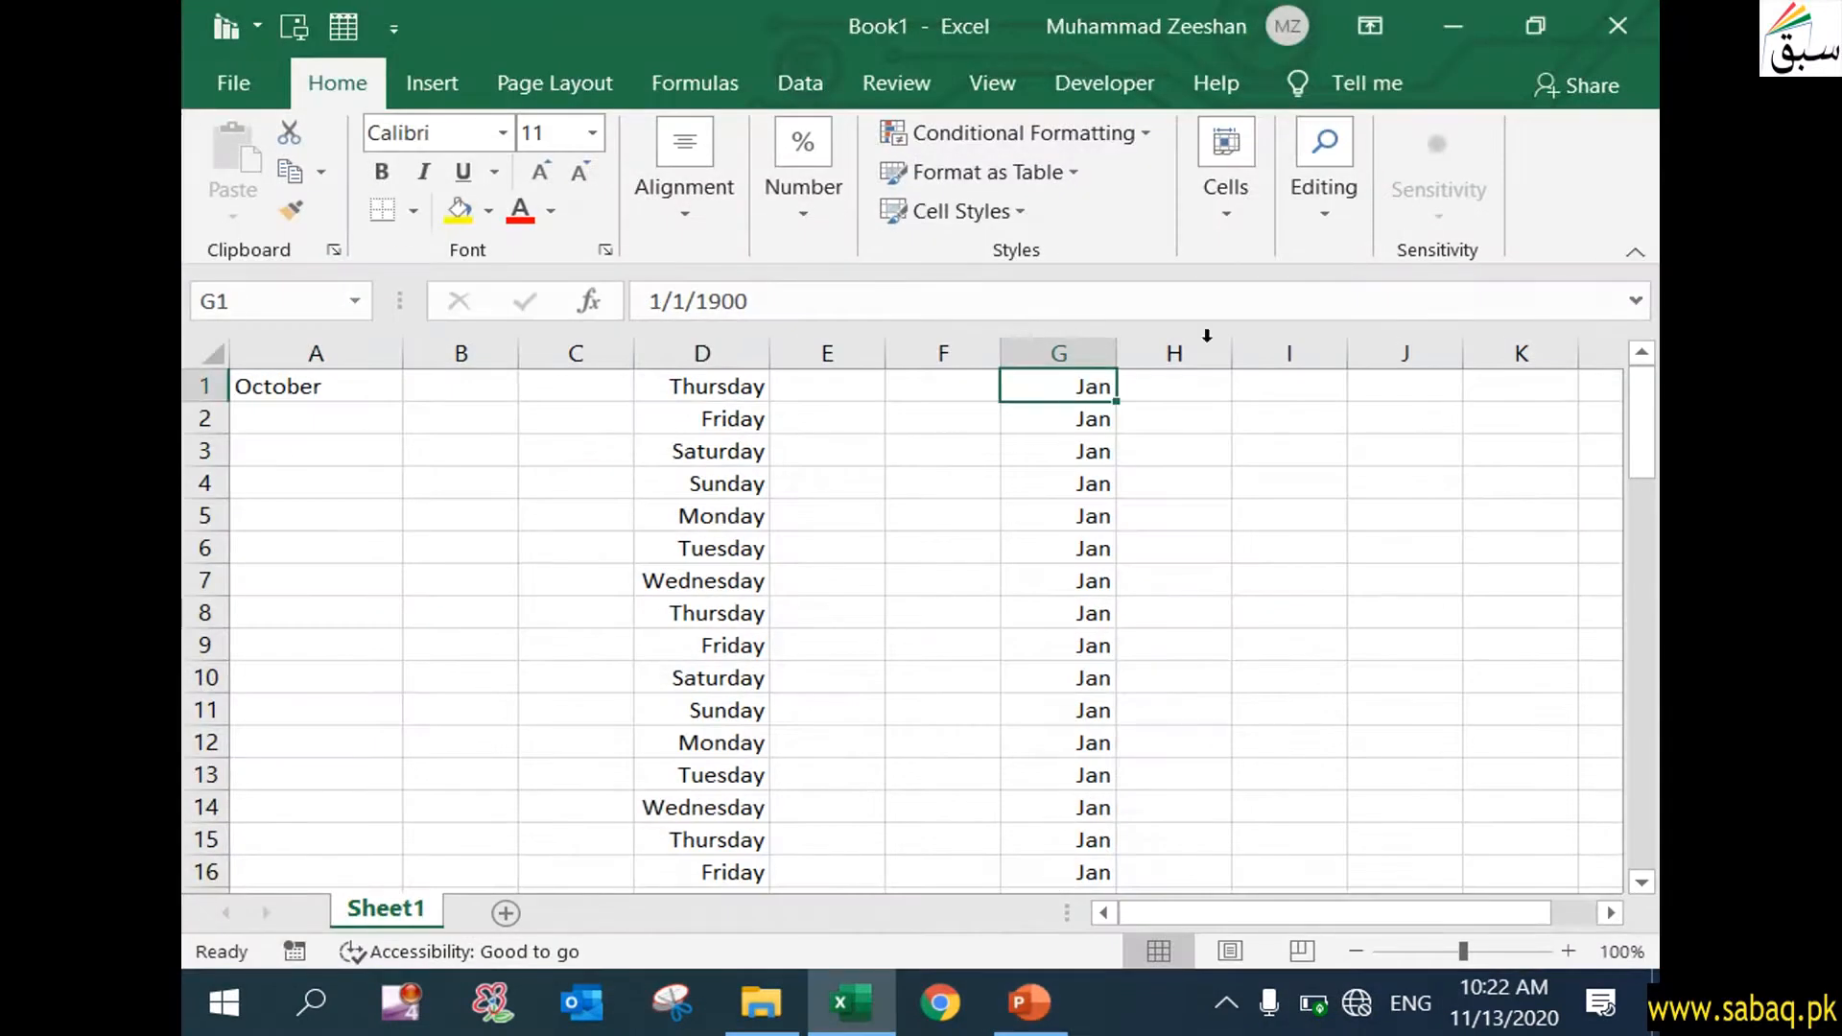
click(1075, 351)
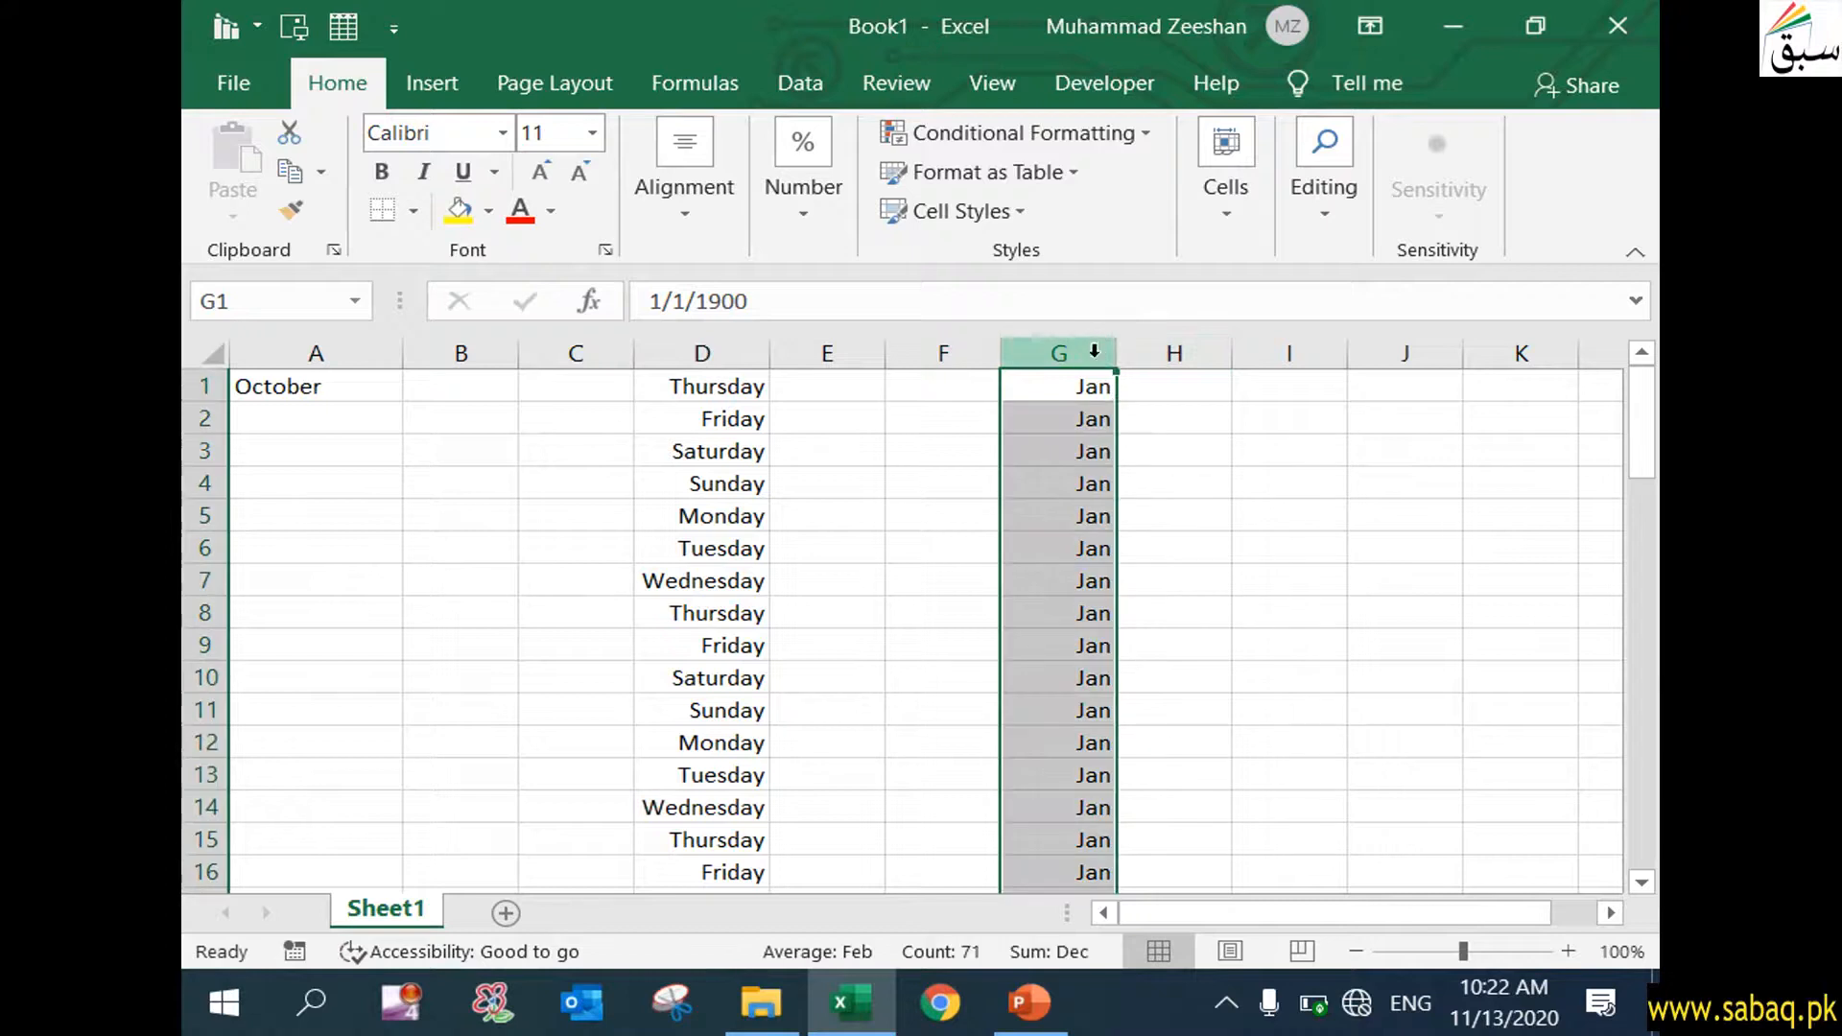
click(806, 213)
click(1002, 401)
click(597, 261)
text(mmmm)
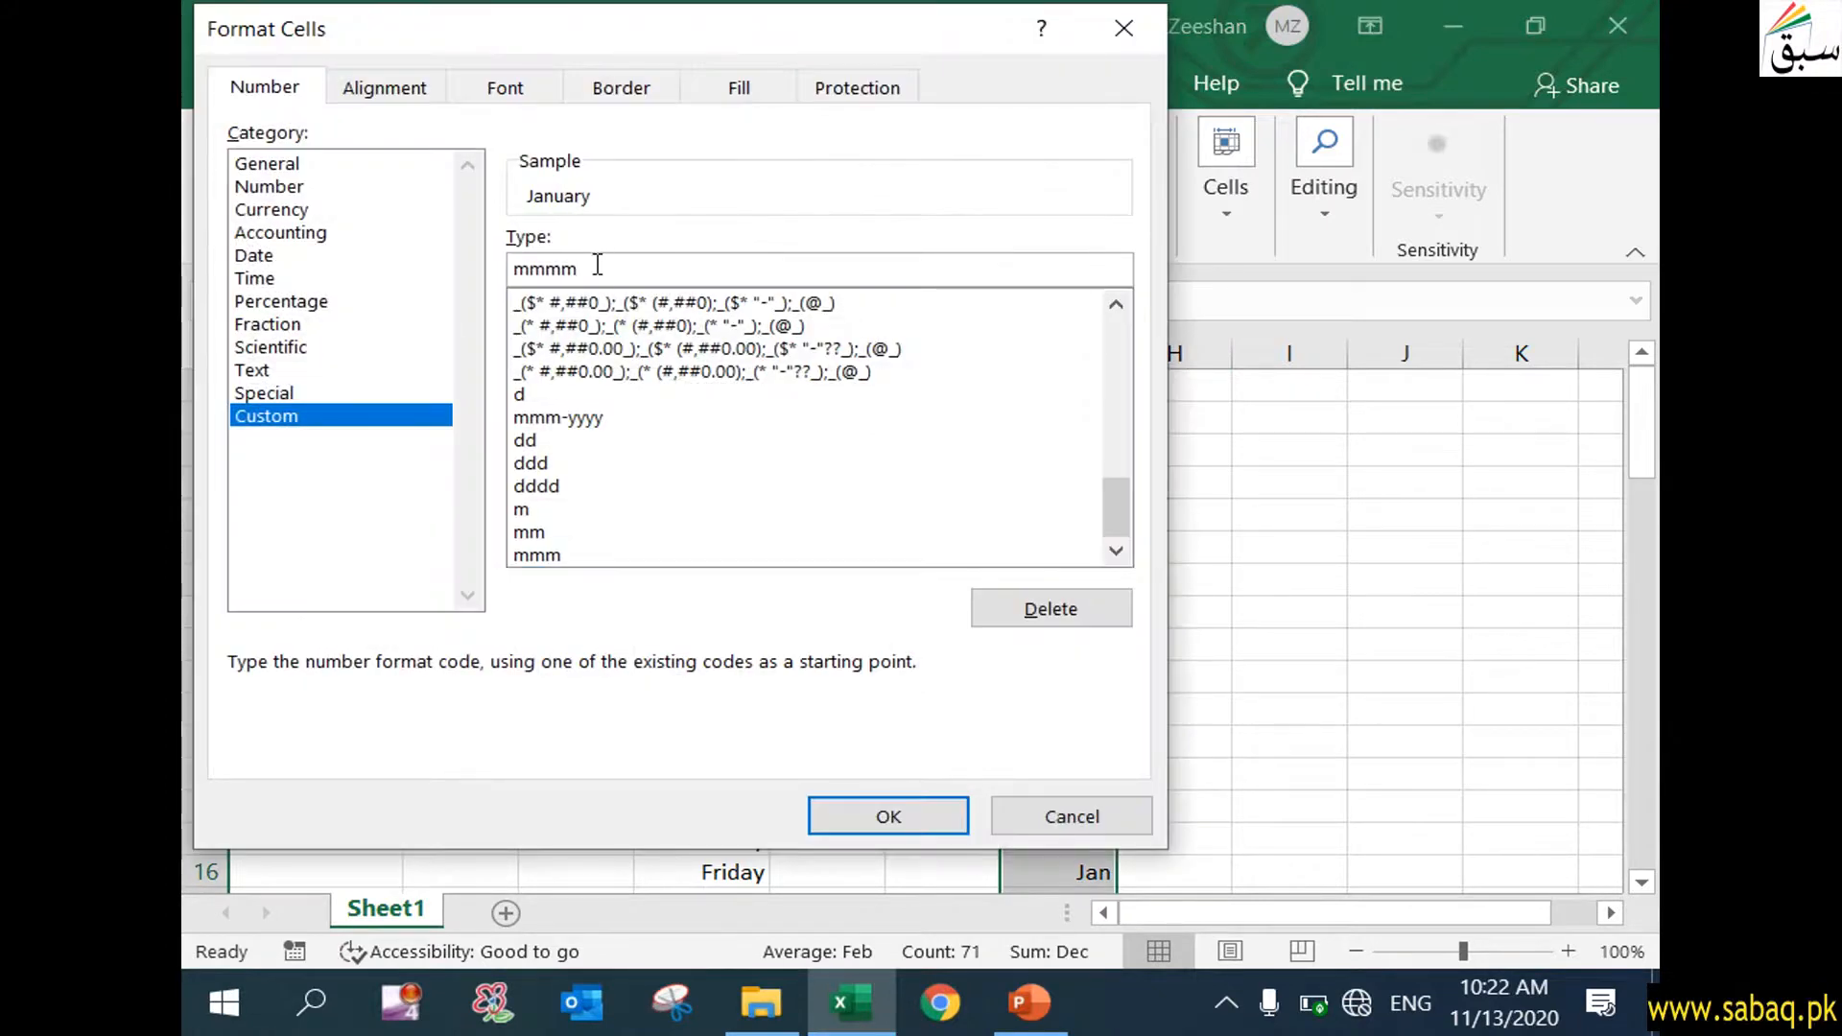
click(910, 811)
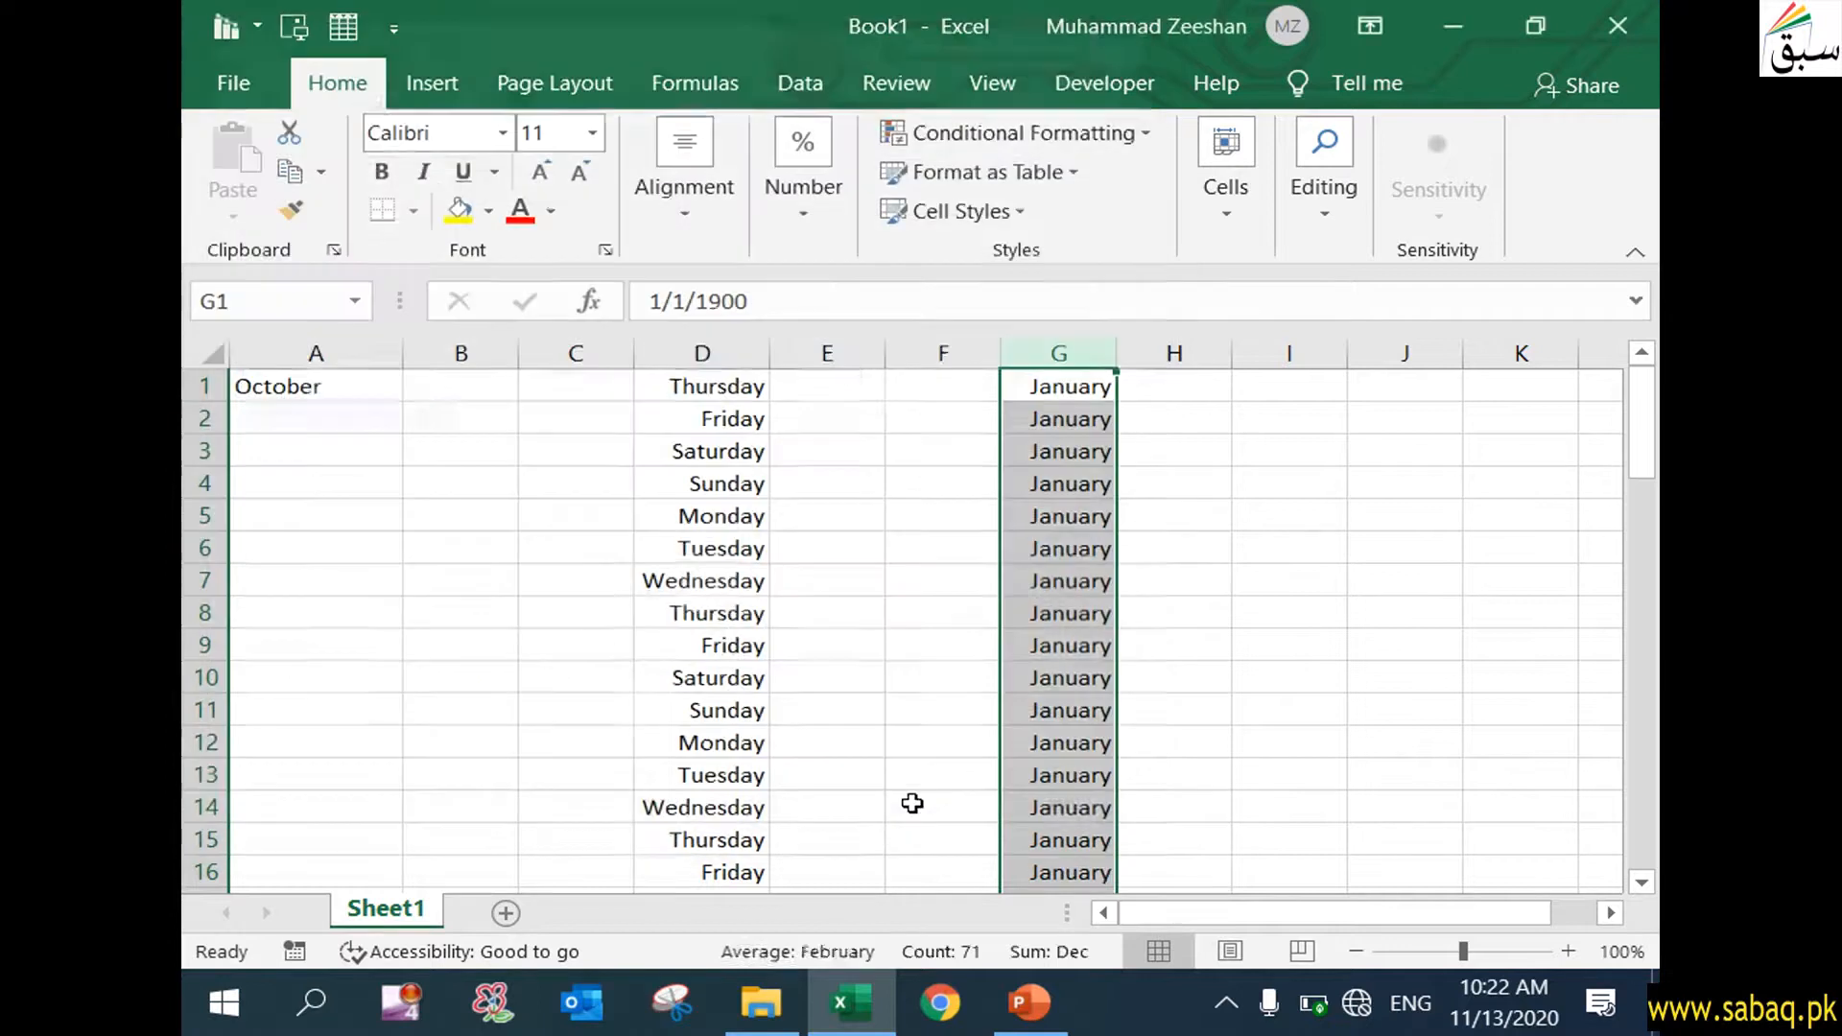
- Review the full month names down column G
click(1151, 643)
scroll(1052, 585, down, 6)
scroll(1052, 585, down, 12)
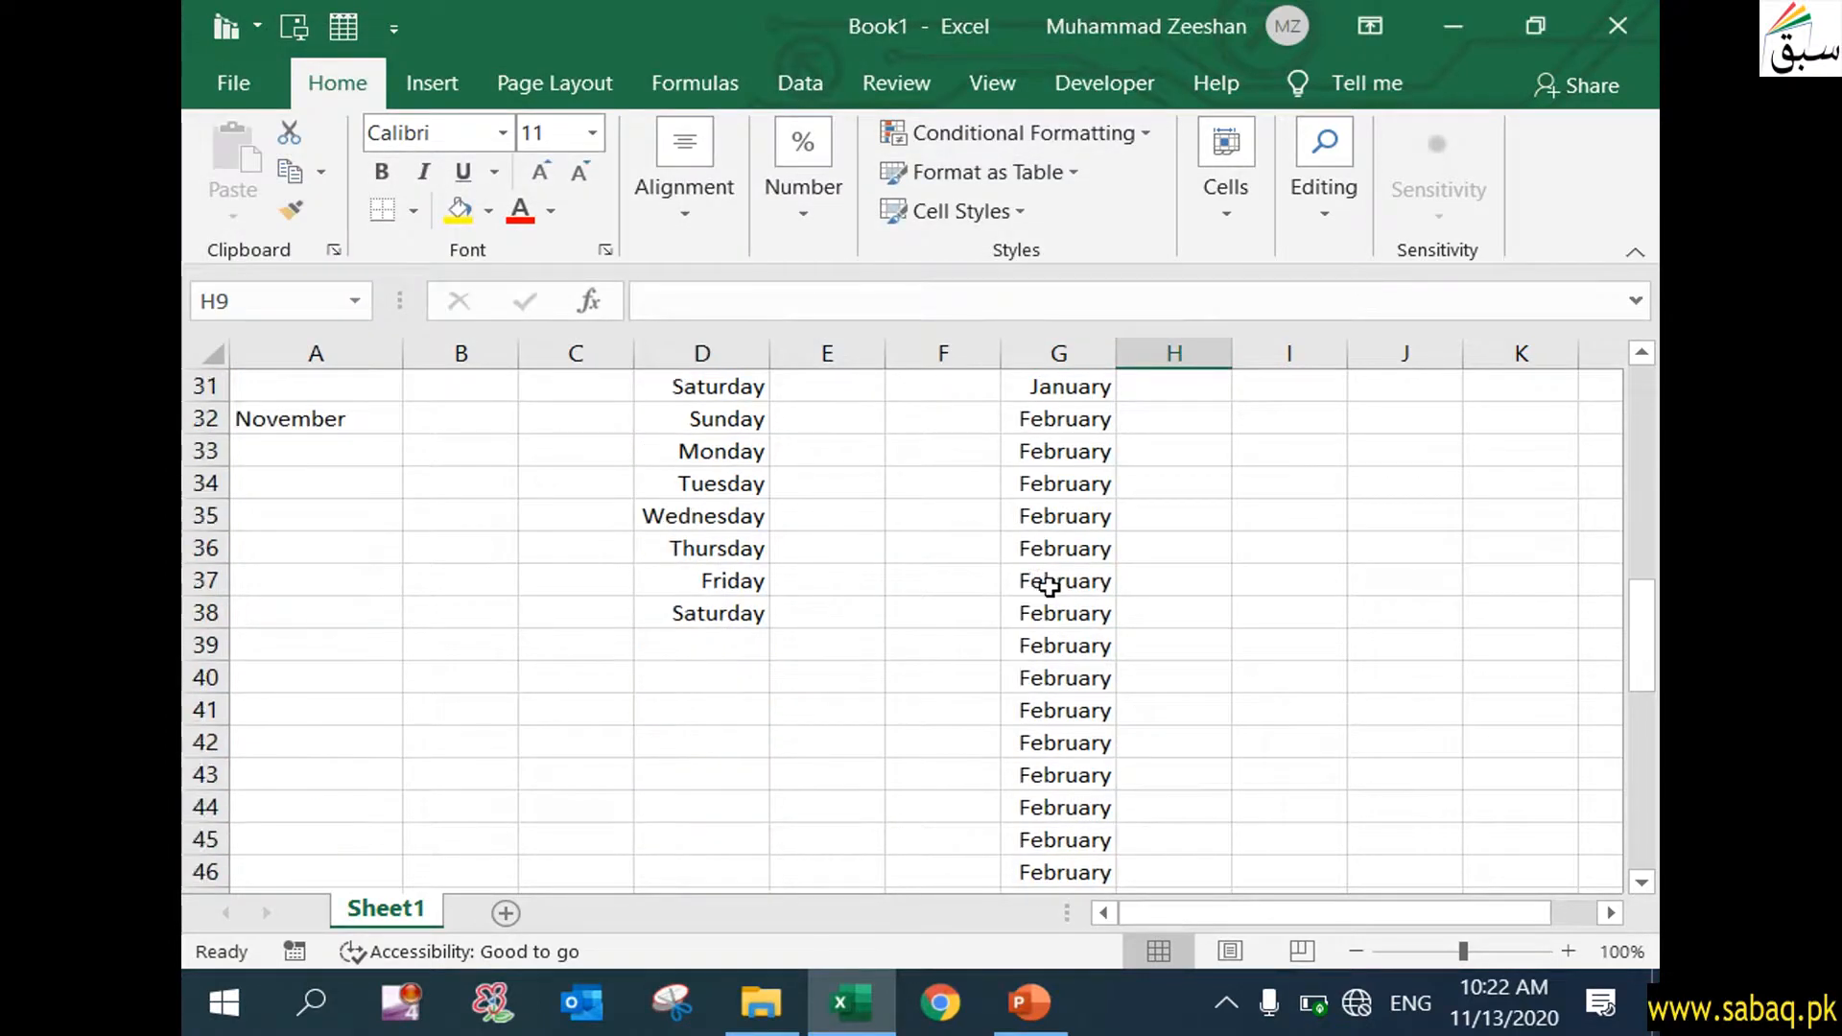
scroll(1116, 582, up, 8)
scroll(1116, 582, up, 10)
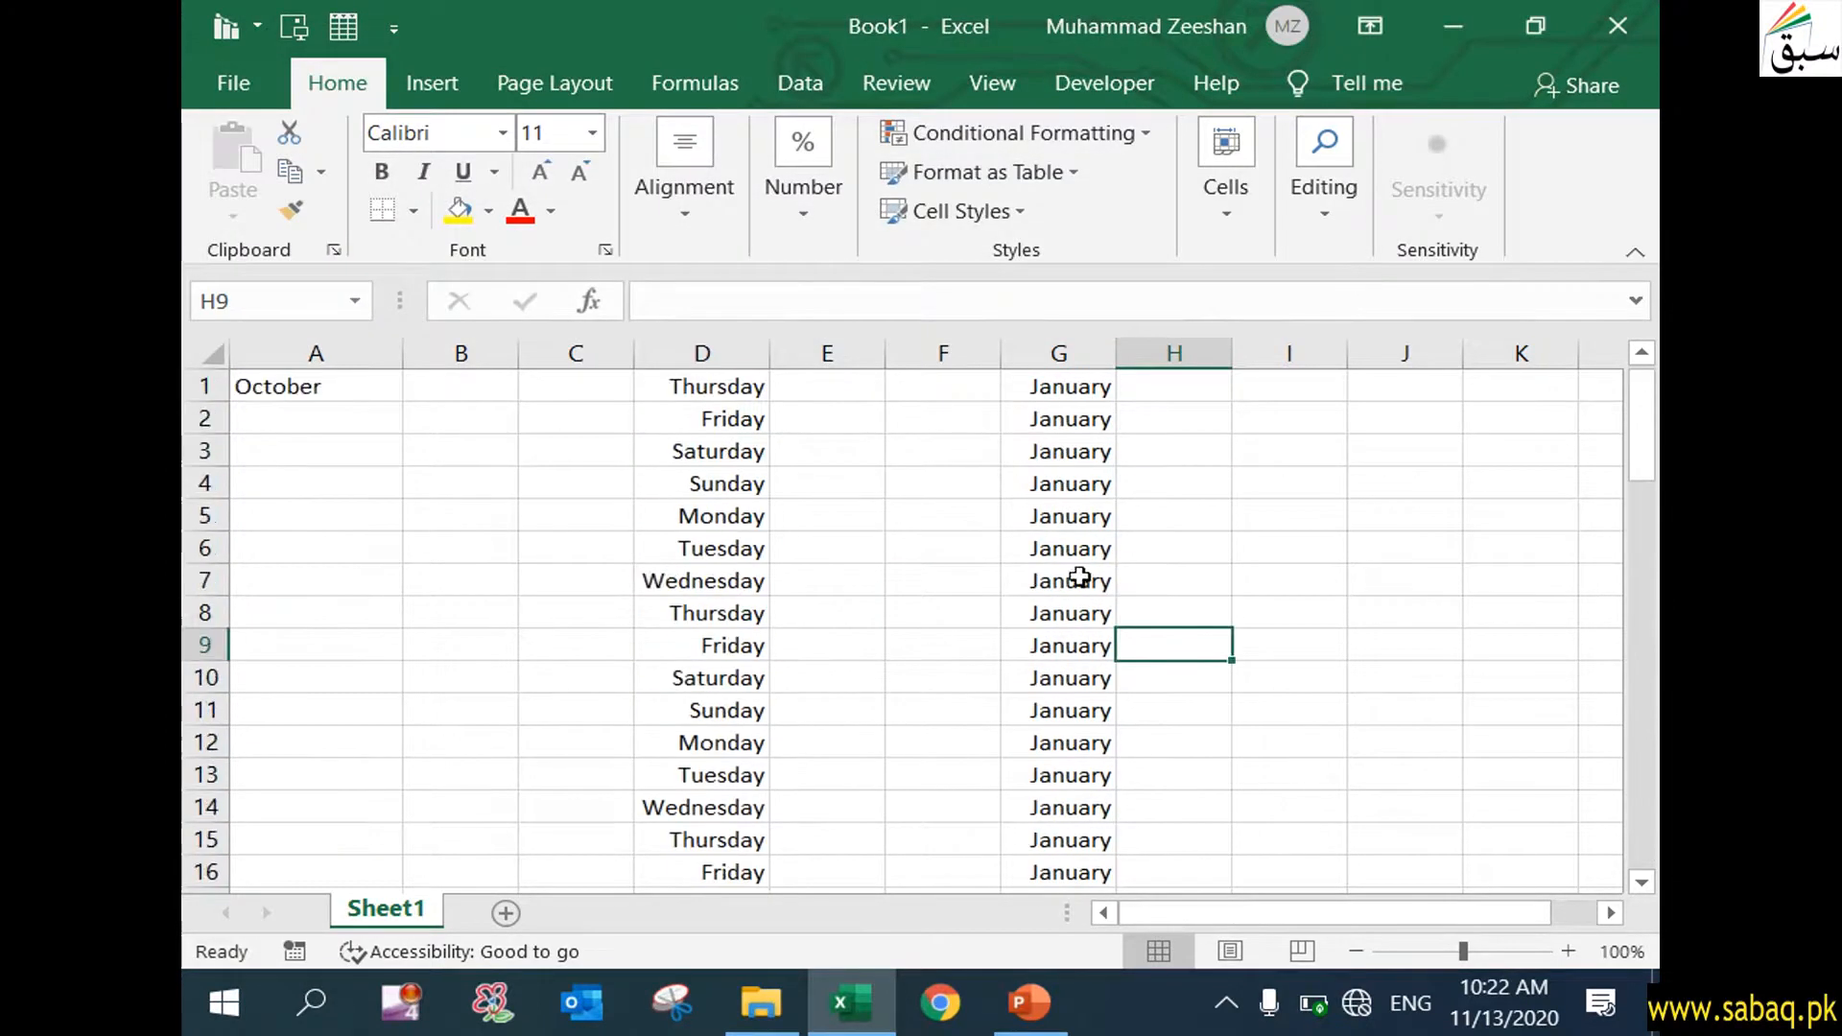
- Check the year codes on the PowerPoint slide and apply the custom number format yy to column J in Excel
click(1031, 1003)
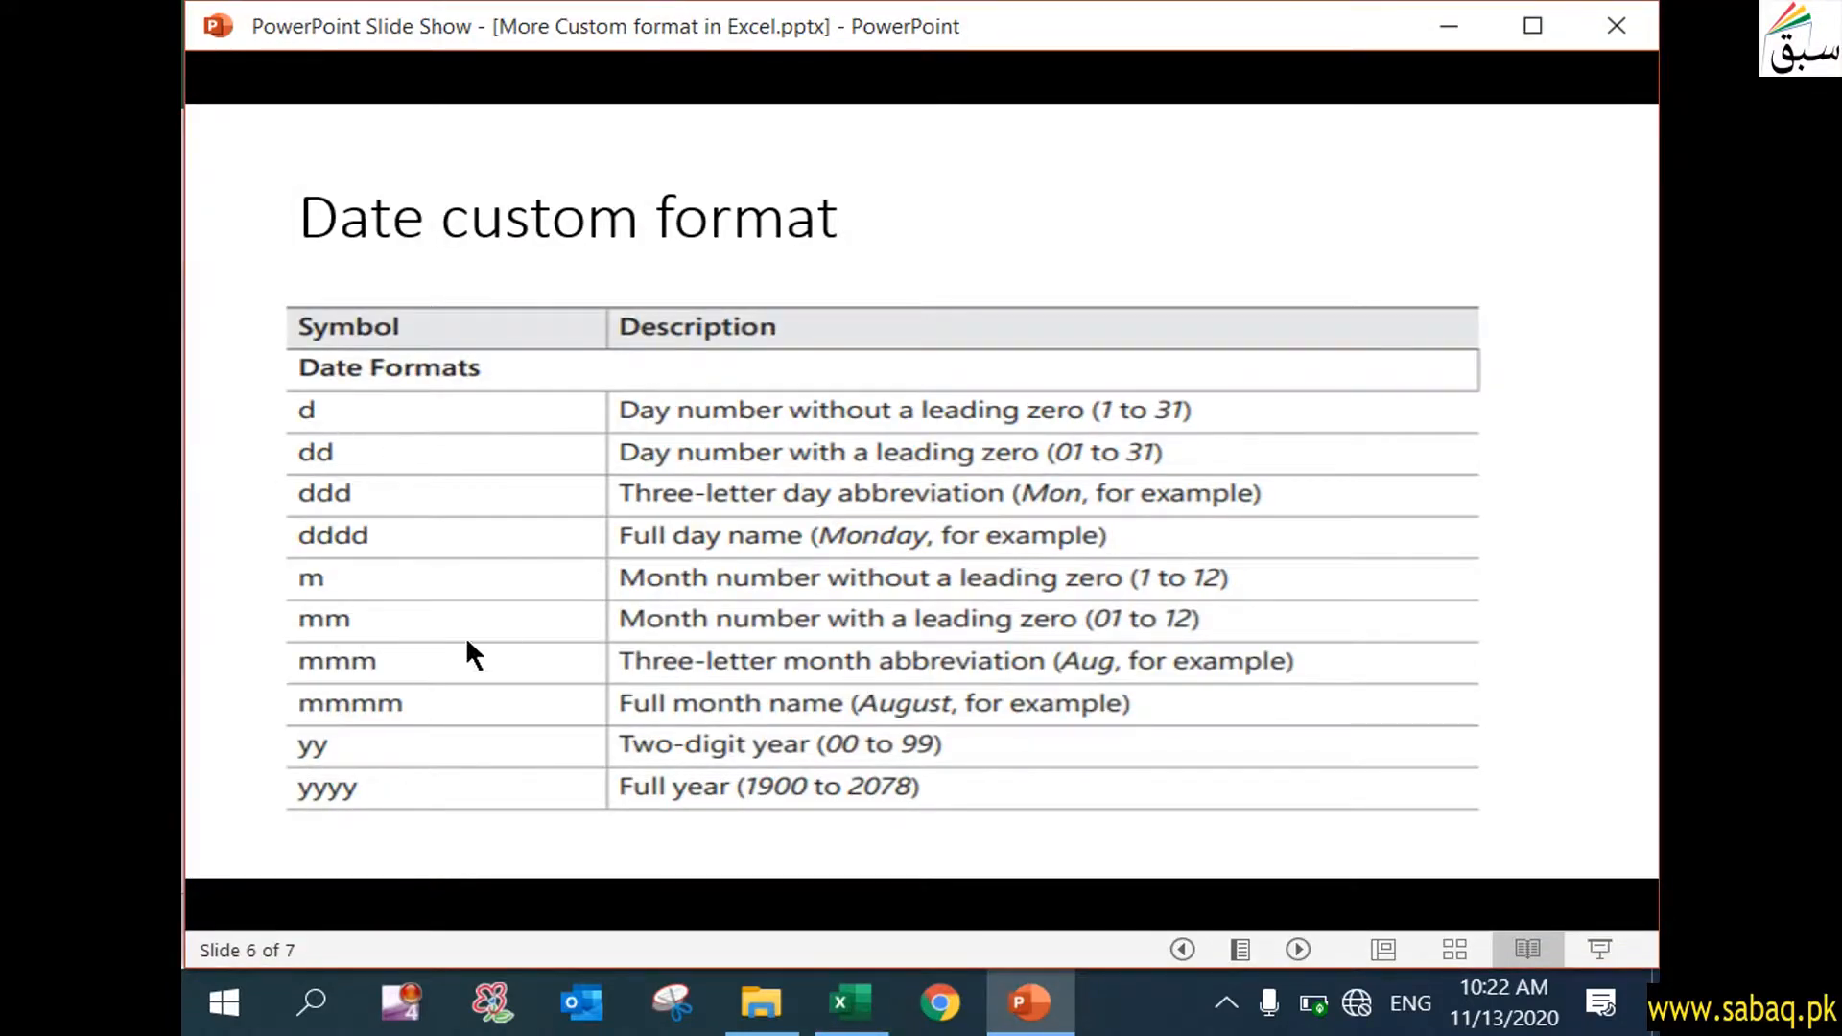
click(1031, 1003)
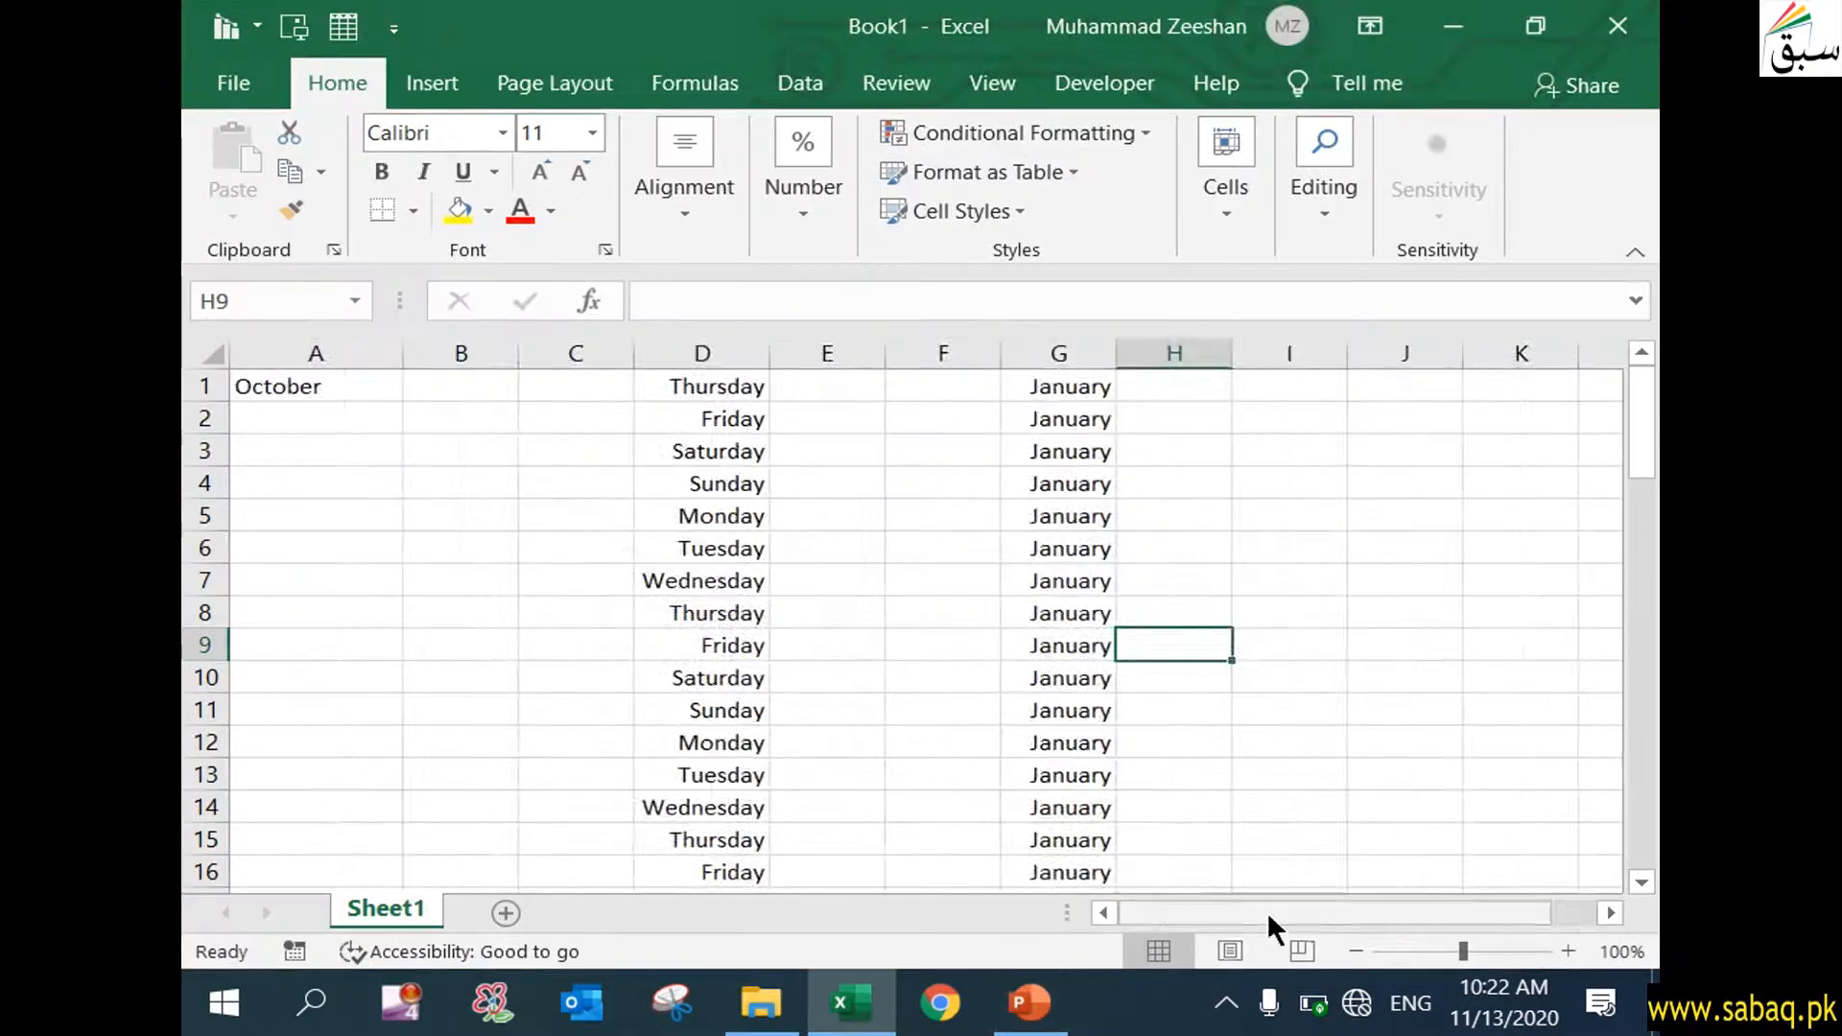
click(1257, 379)
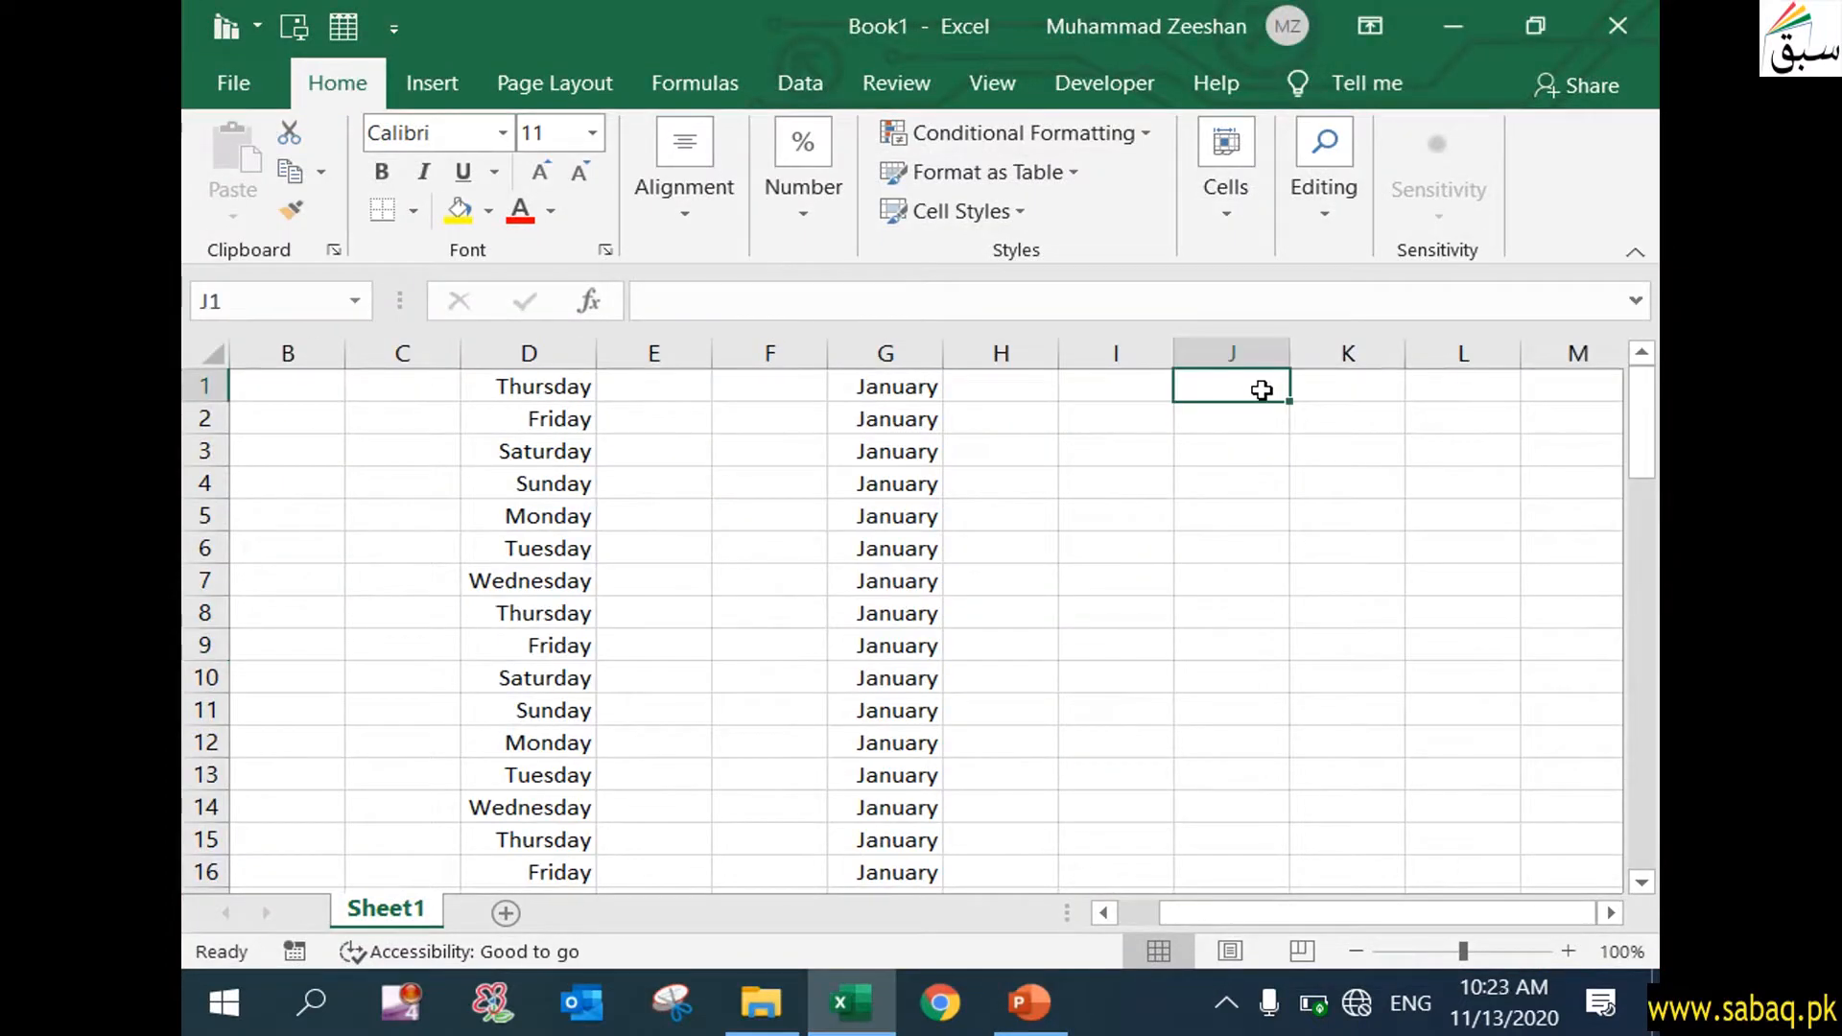
double_click(1265, 390)
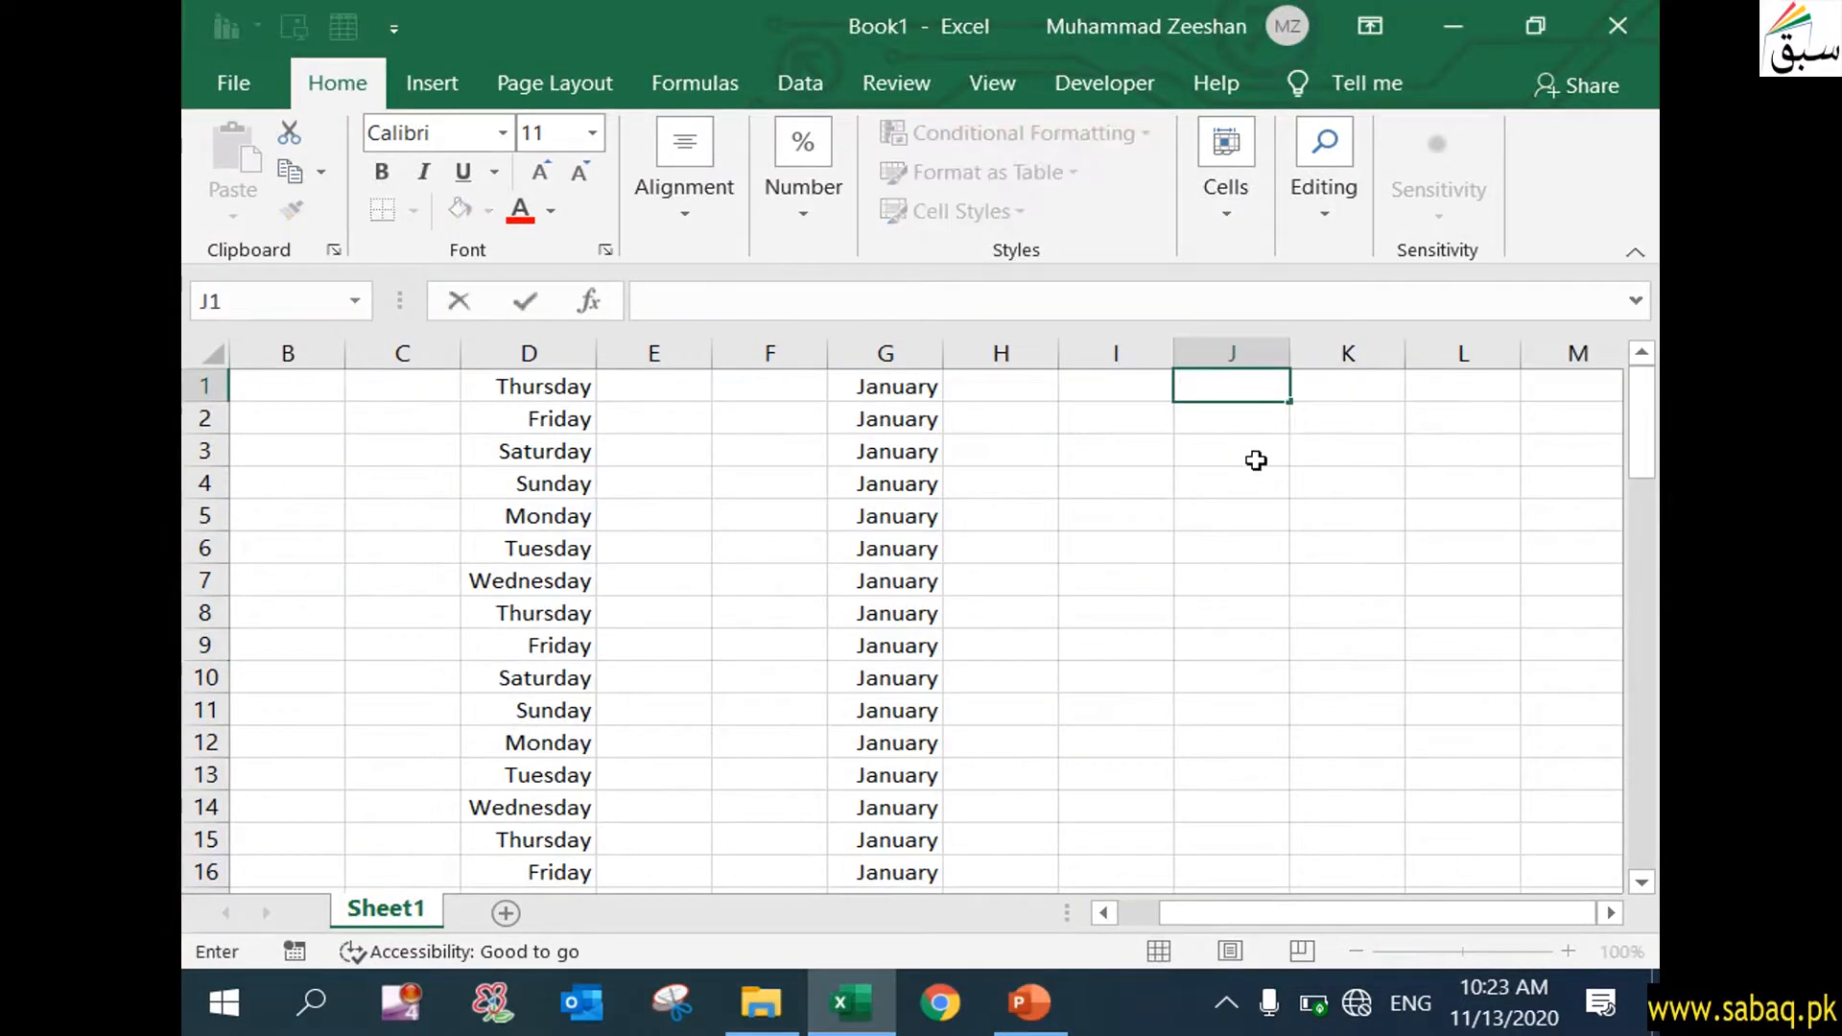
click(1206, 351)
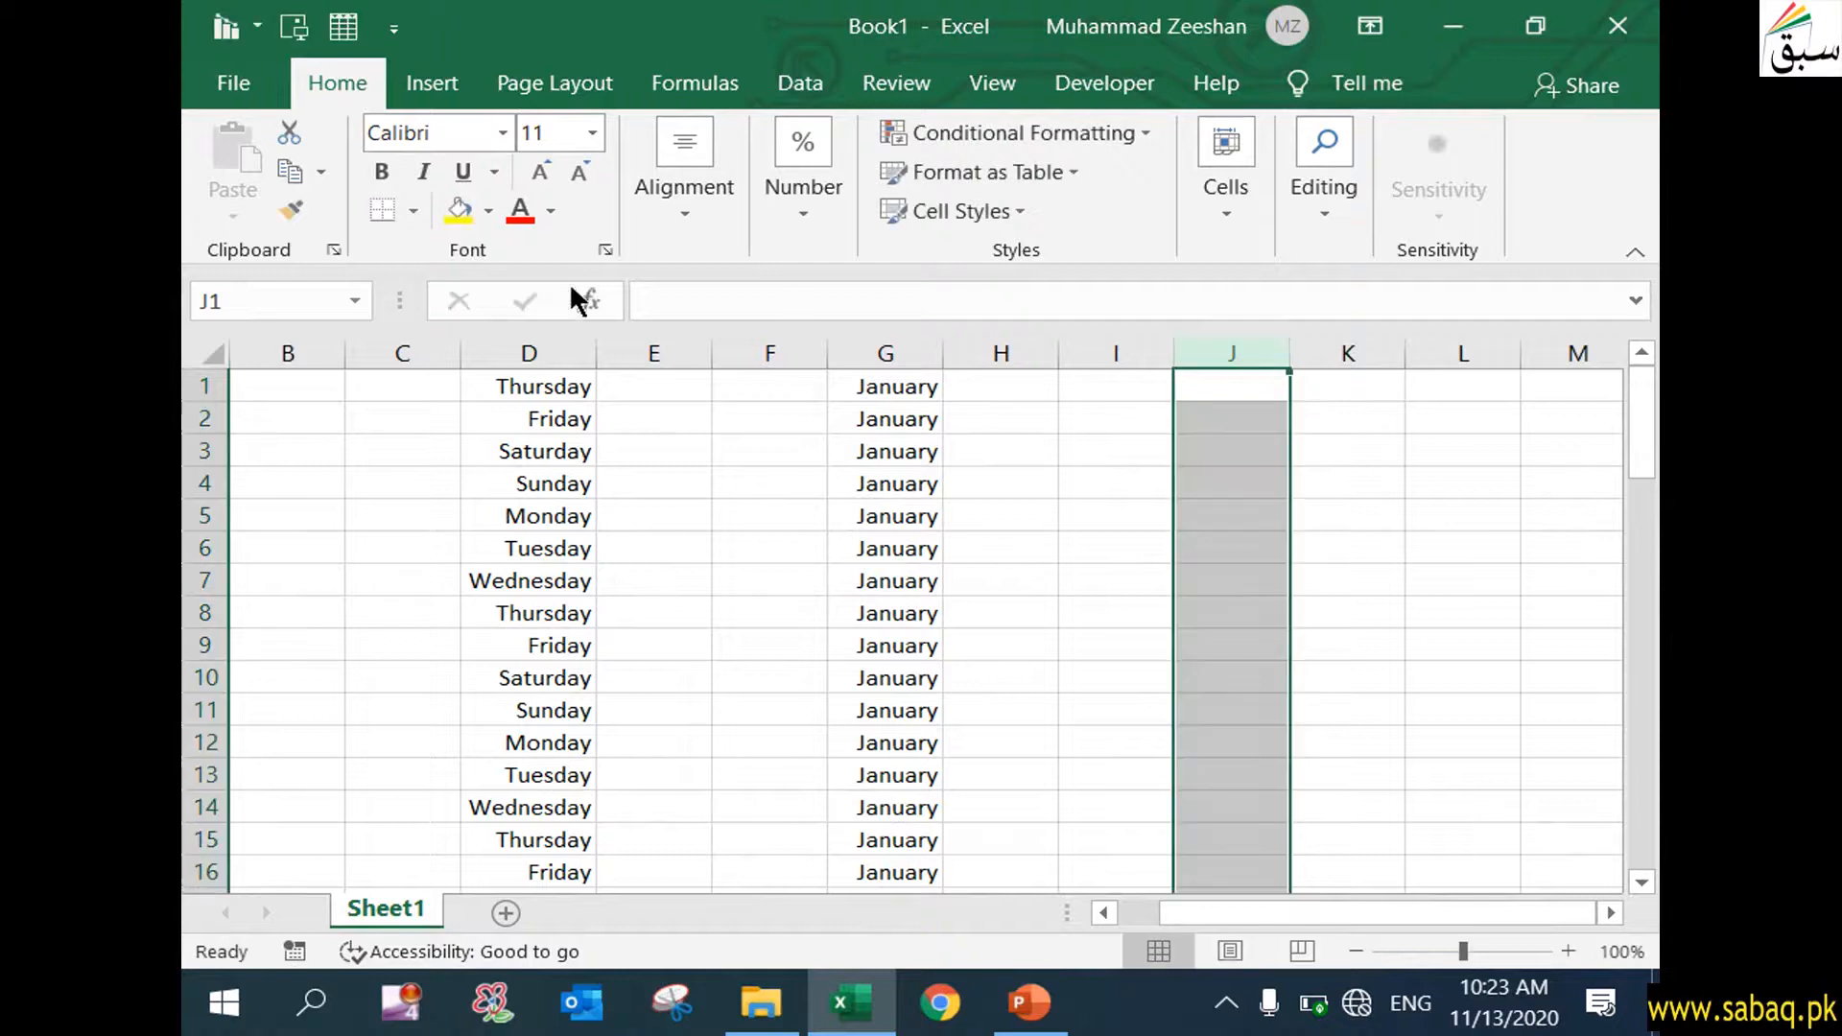
click(804, 180)
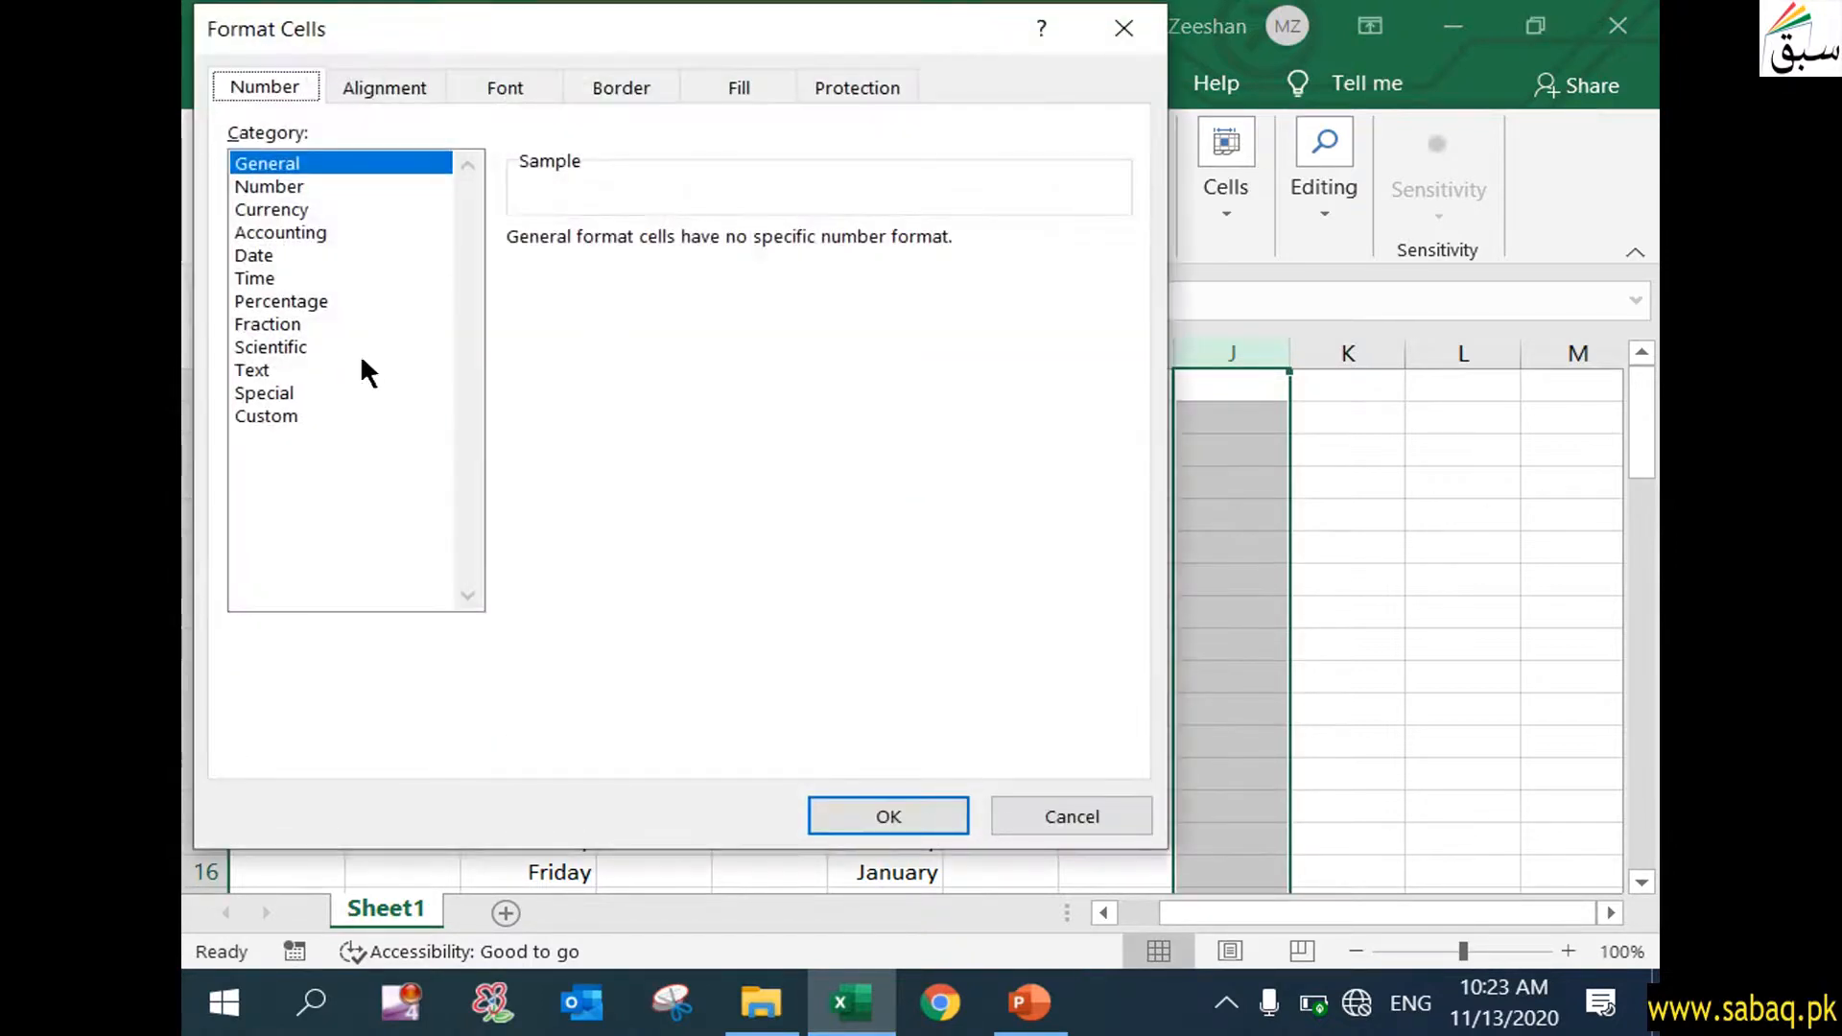
click(310, 418)
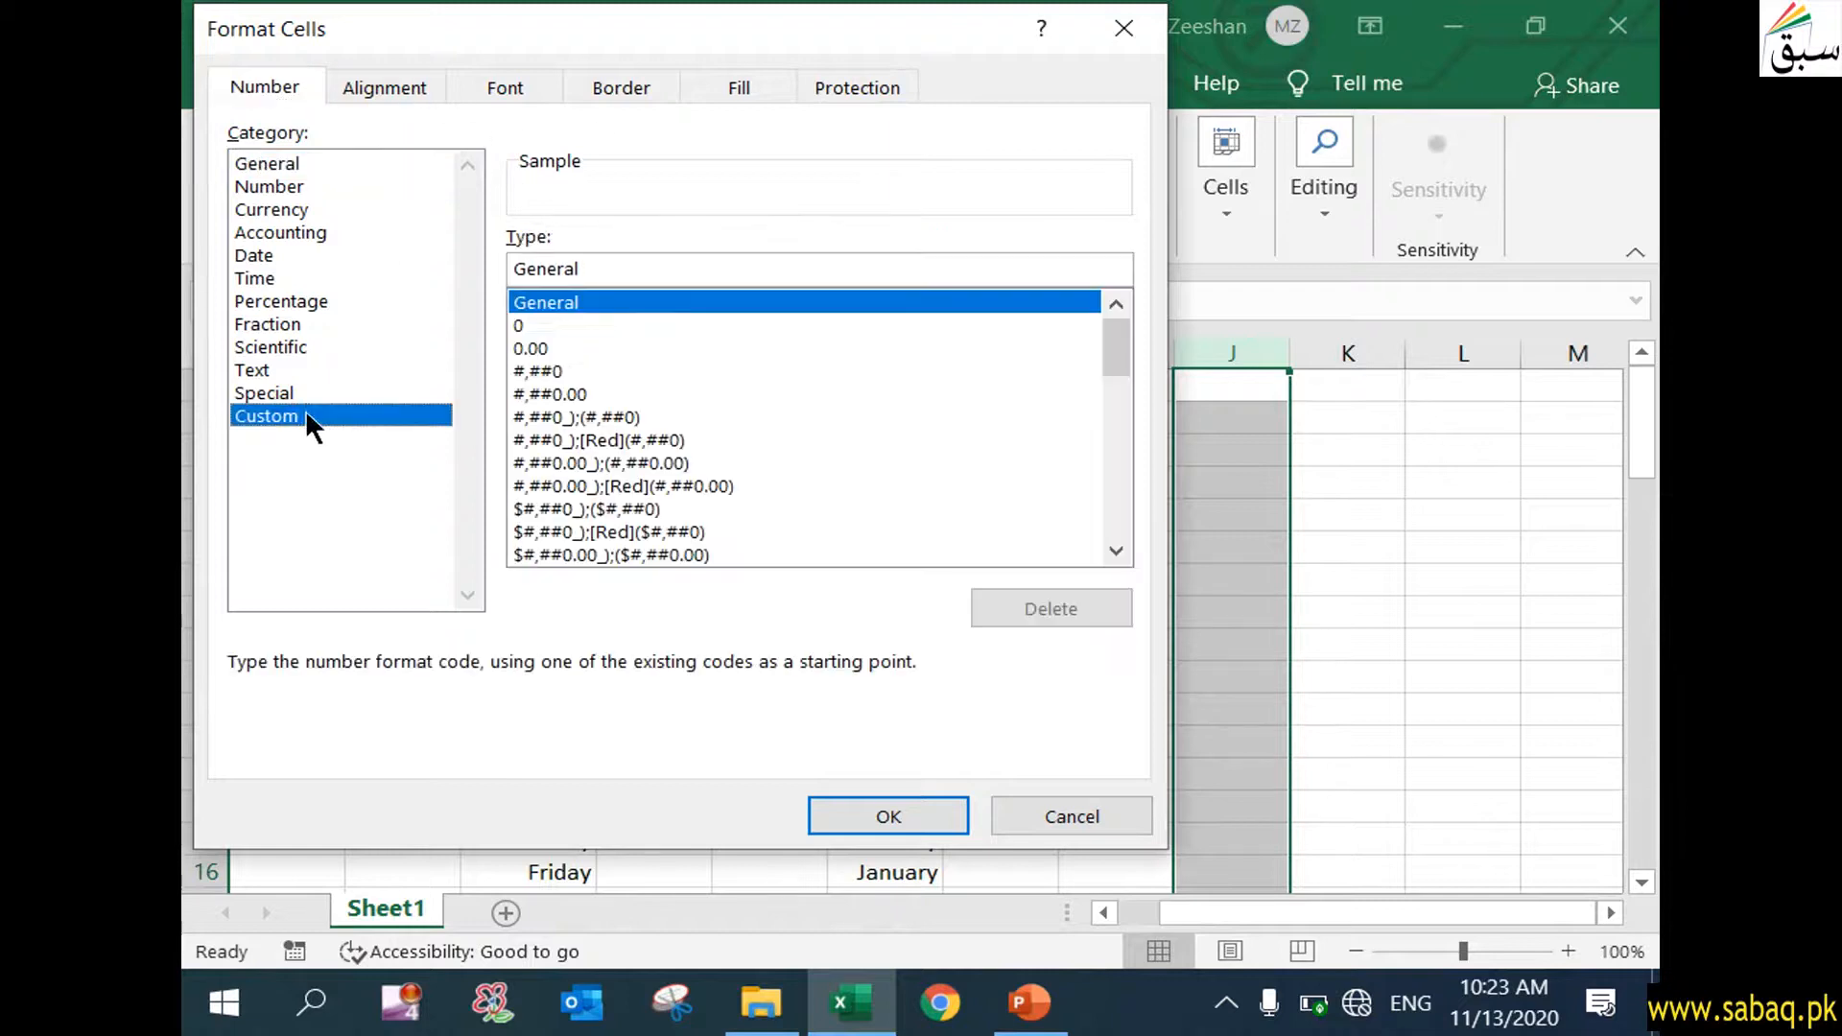
drag(617, 267, 451, 269)
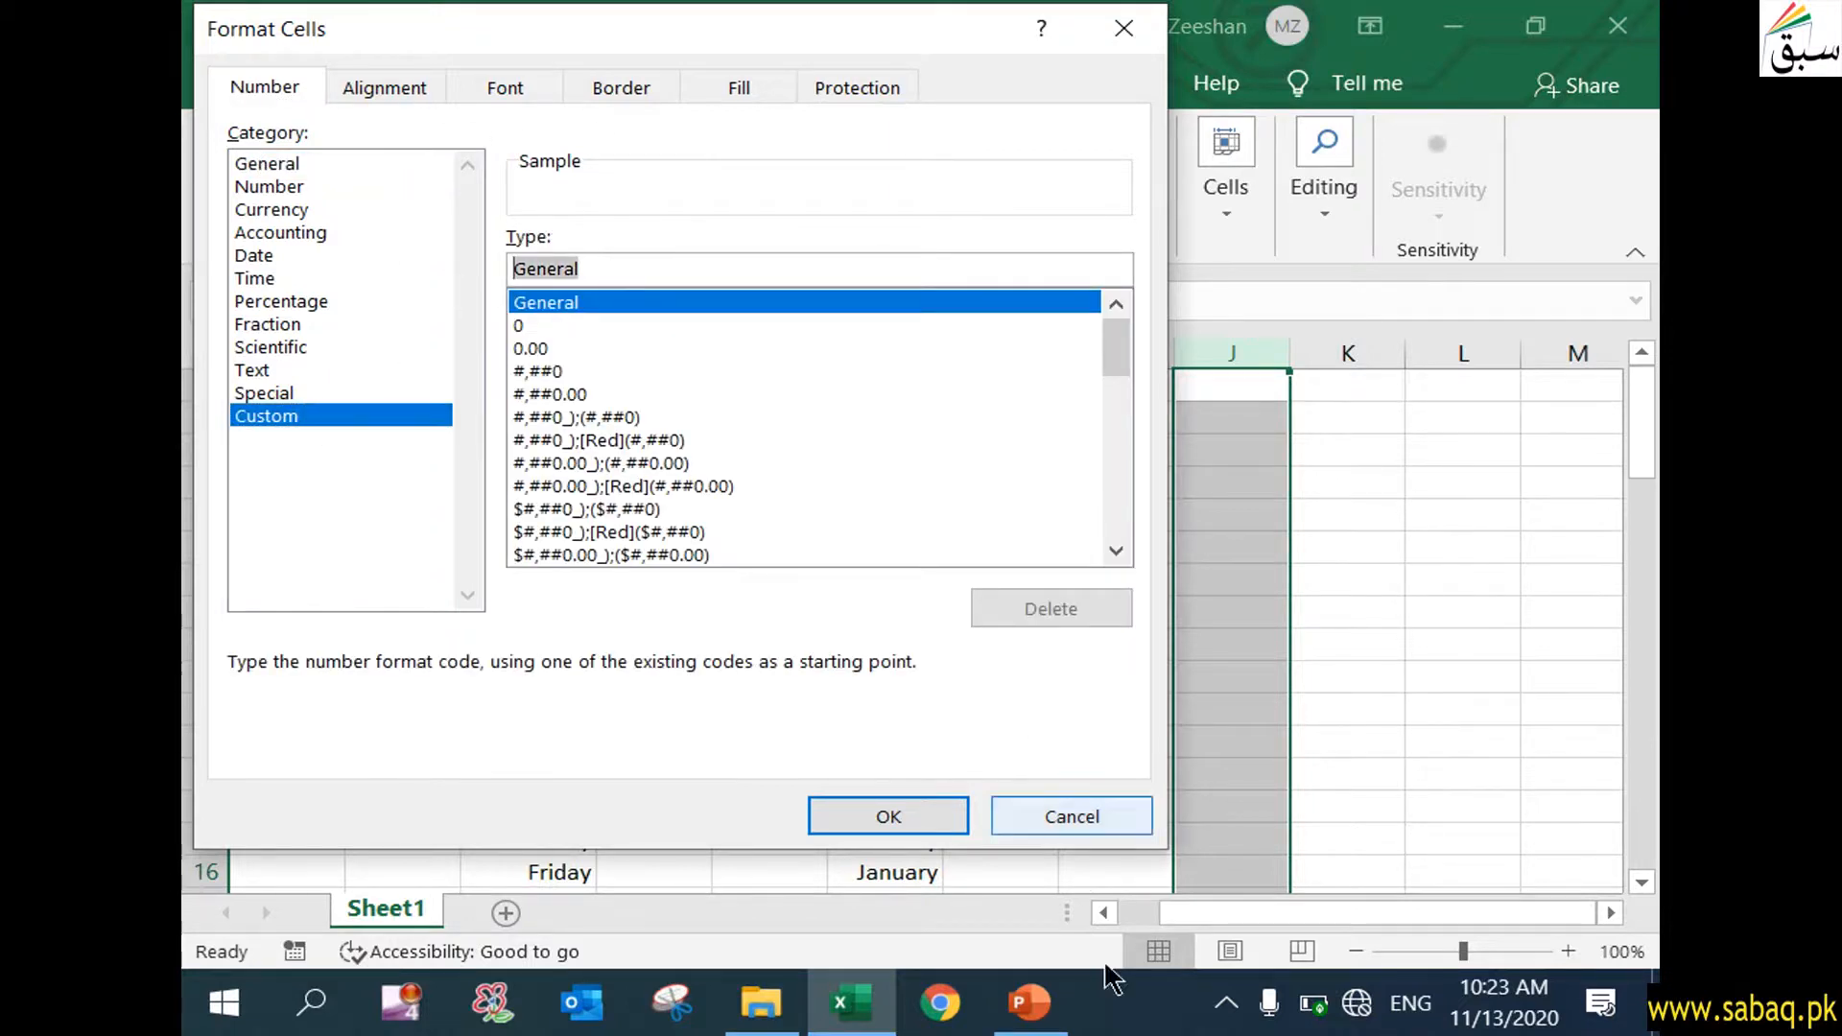
click(1031, 1003)
click(851, 1002)
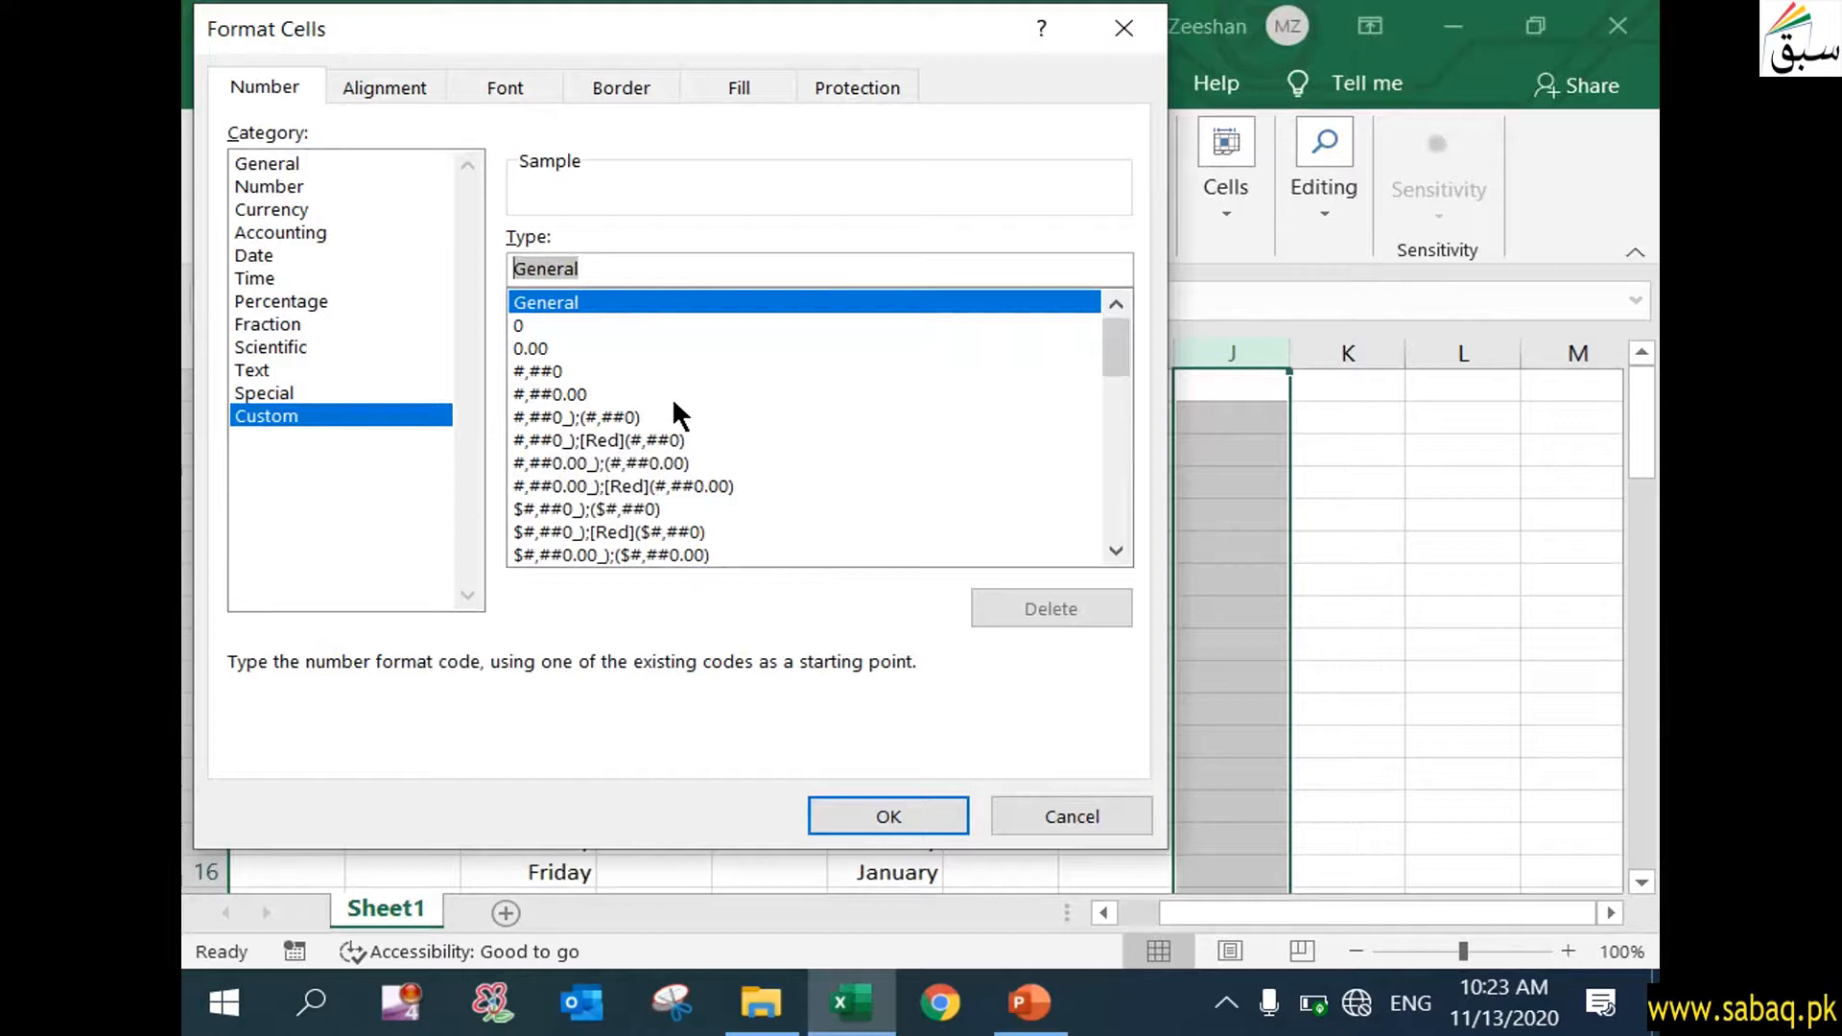
text(yy)
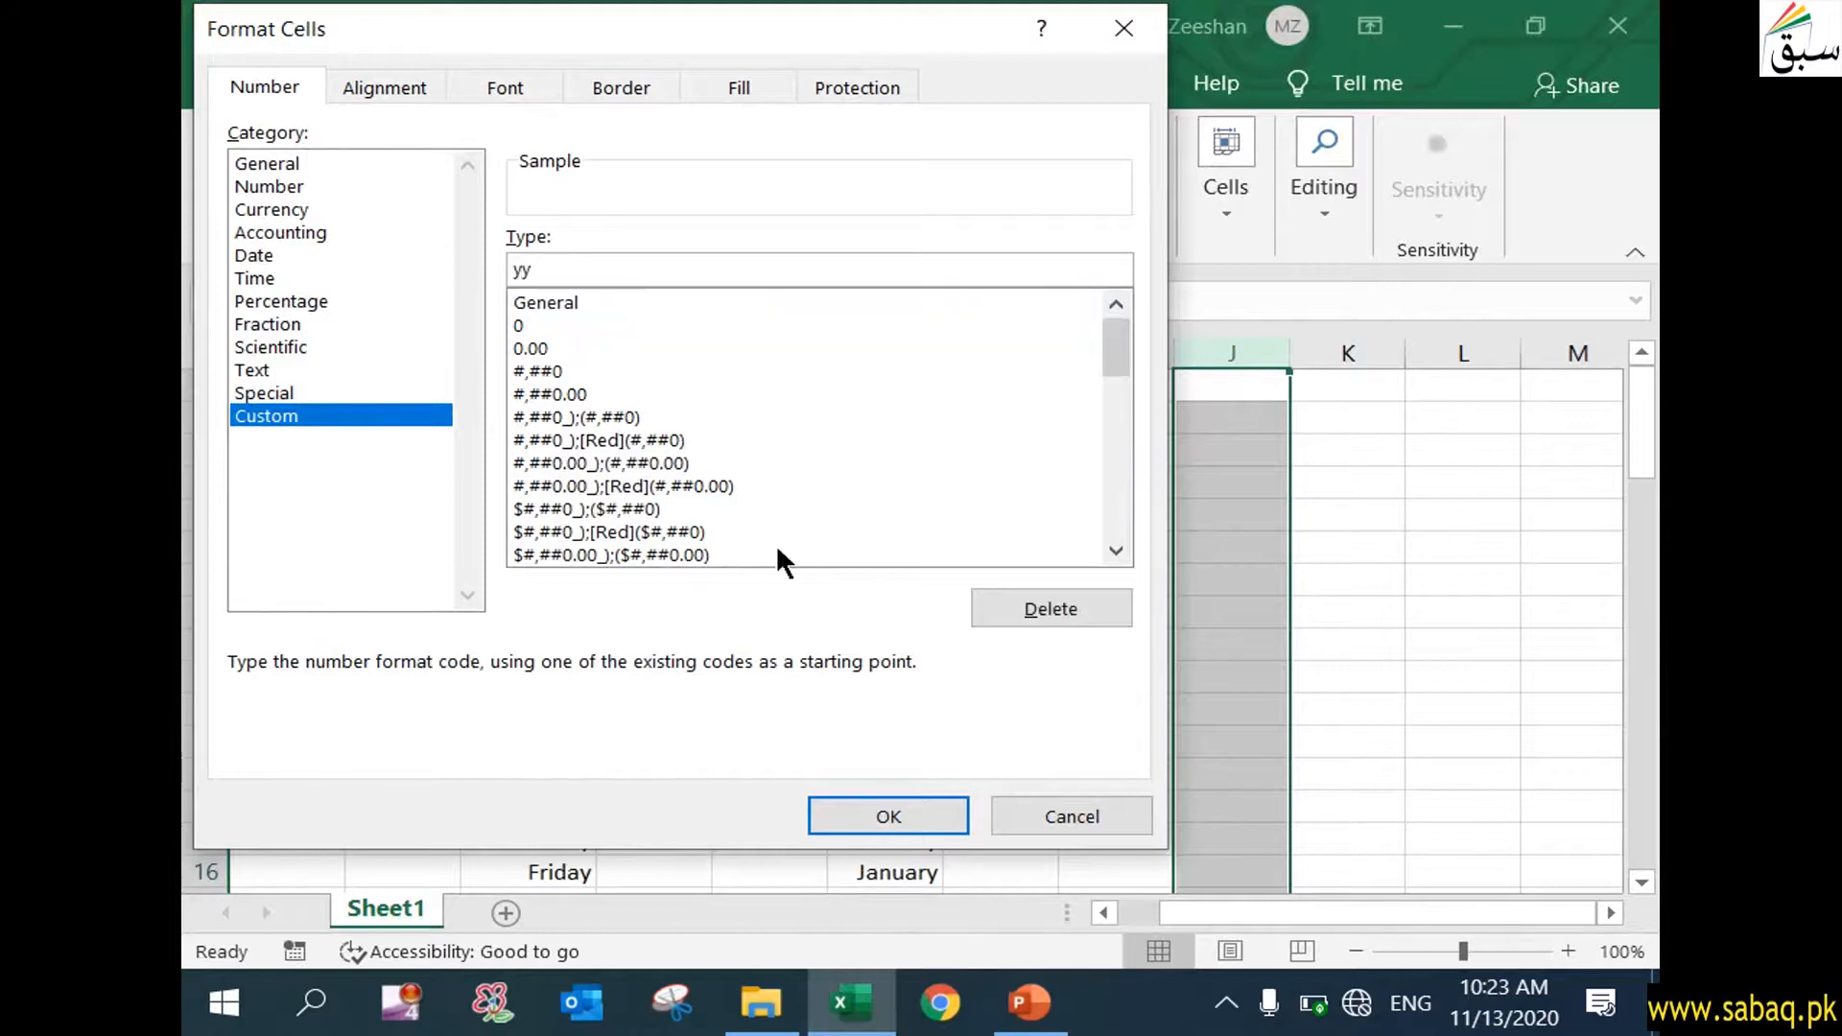
click(902, 815)
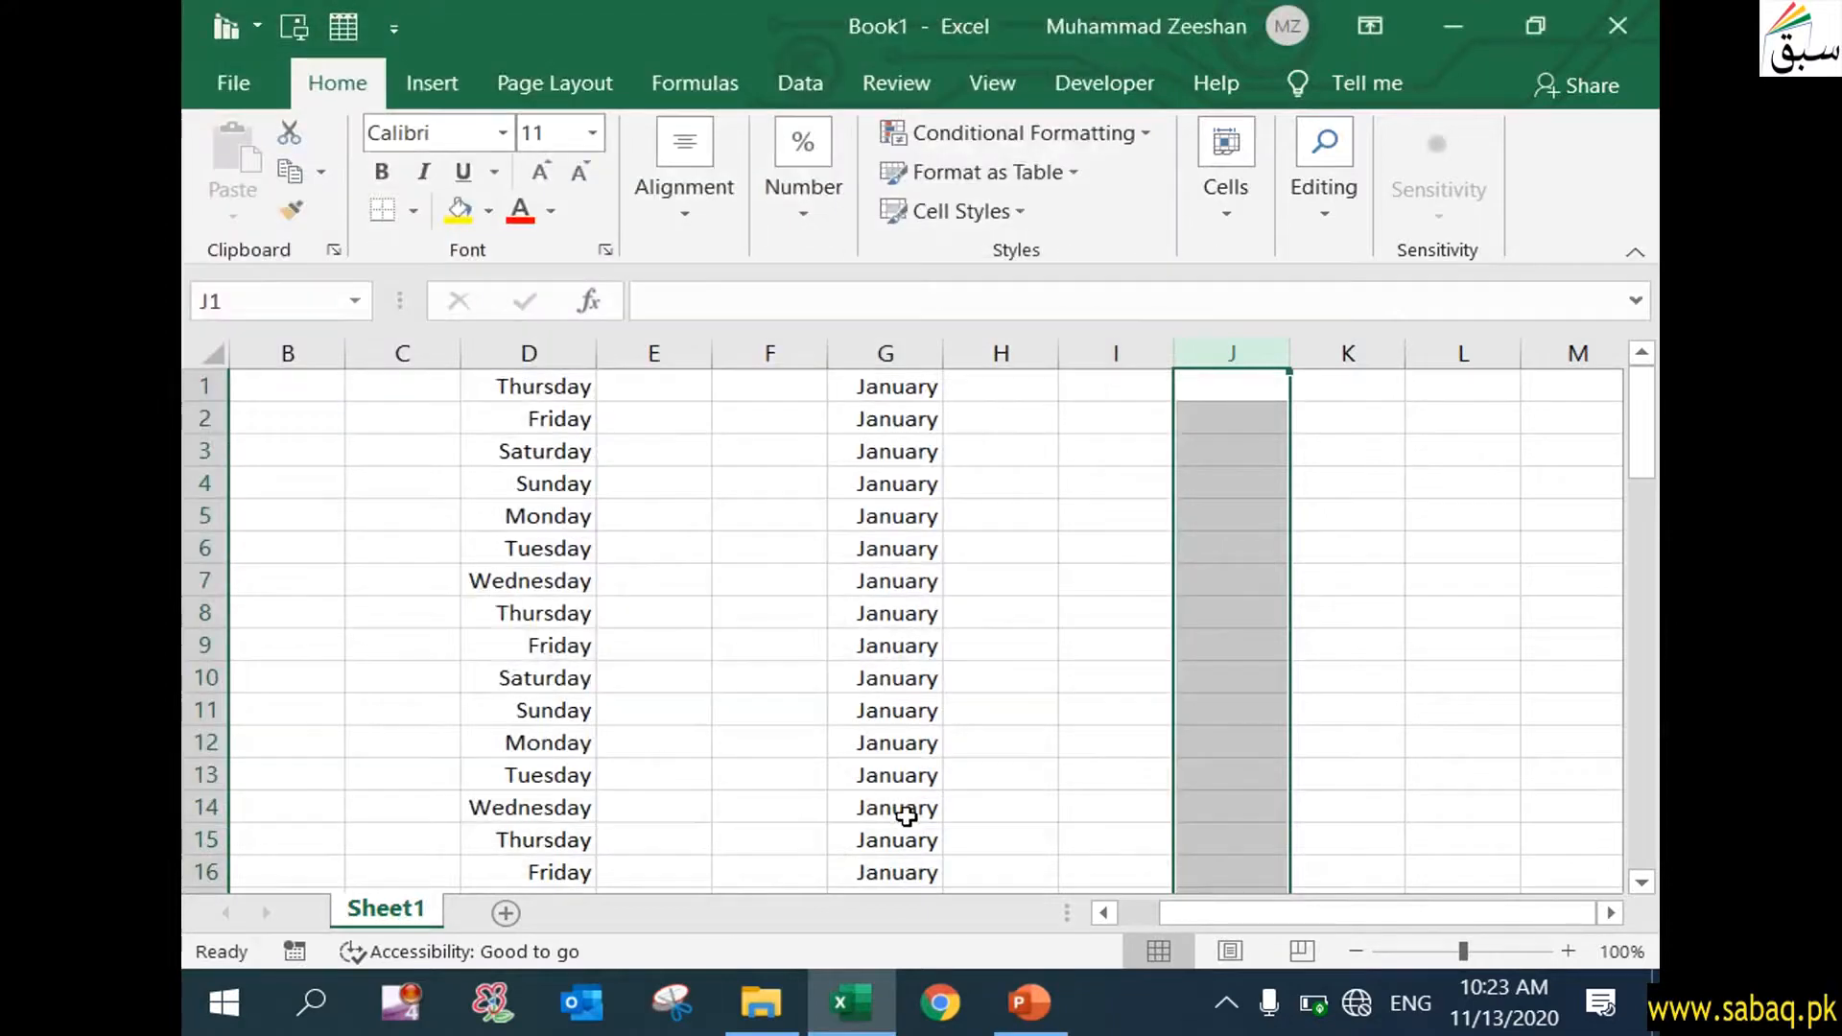
- Enter 85 in cell J1 and inspect the date stored there
click(1229, 552)
click(1250, 335)
double_click(1259, 383)
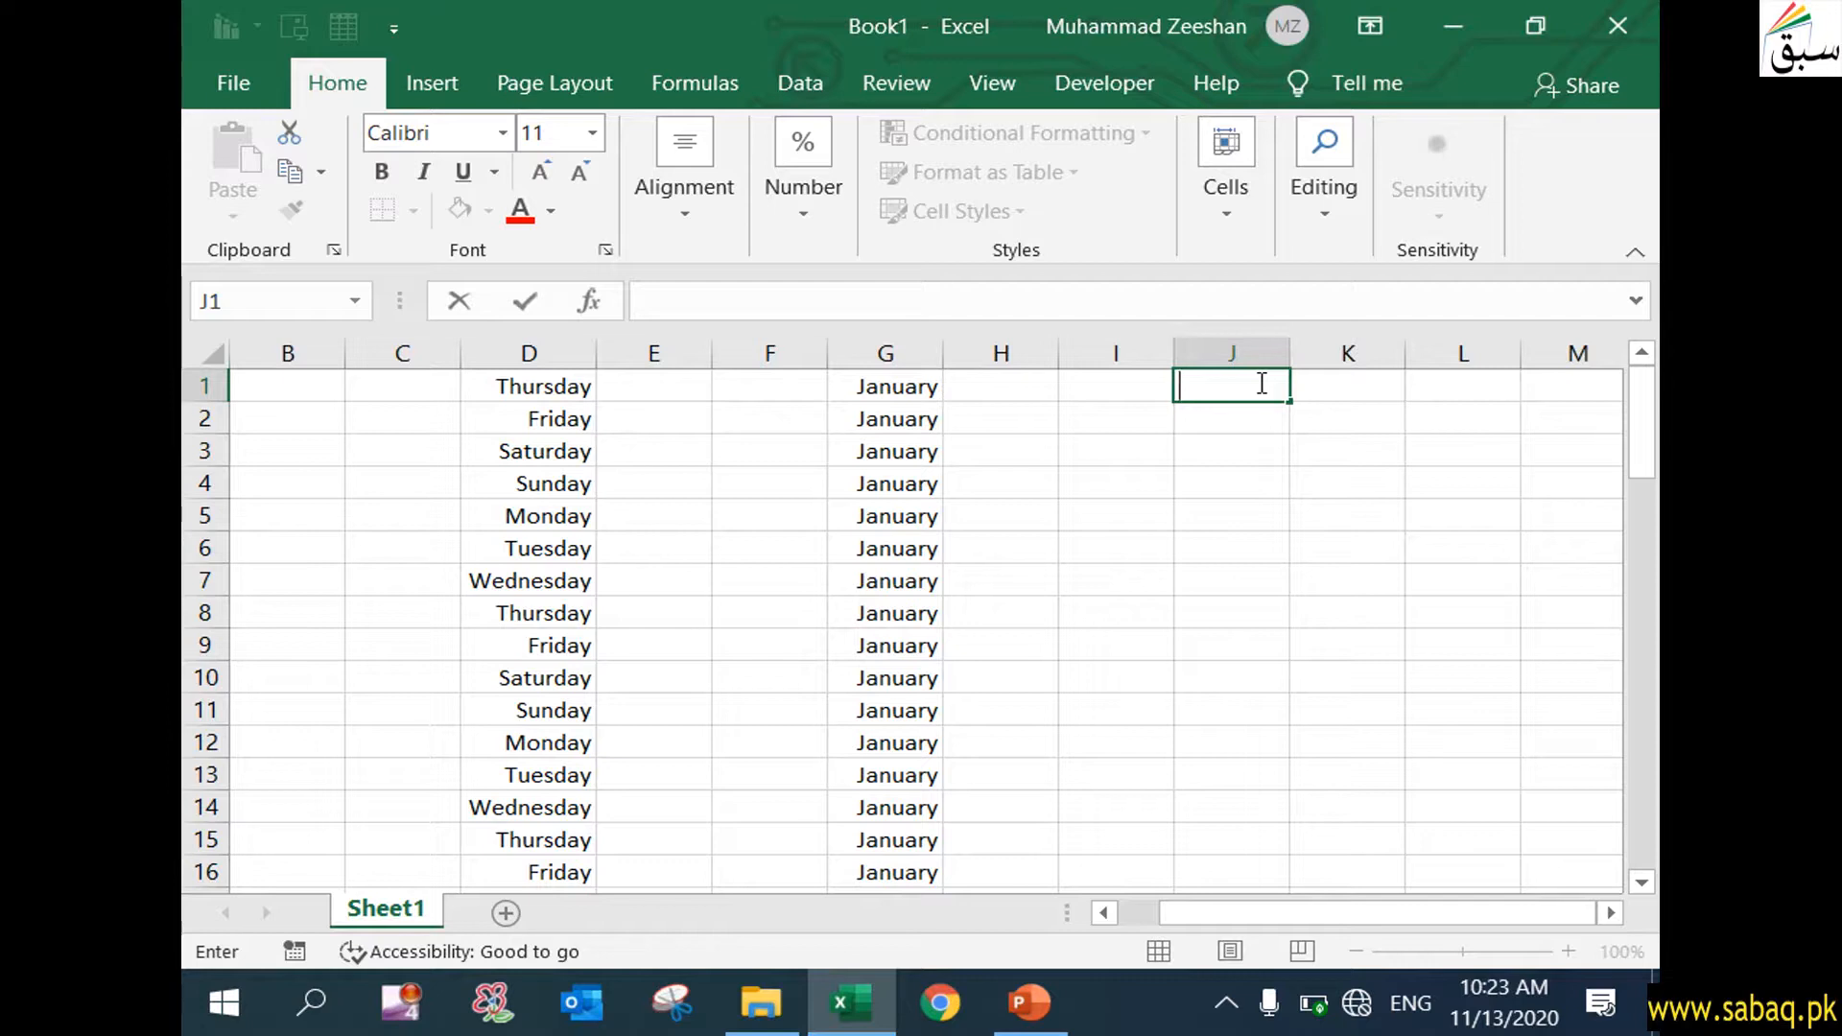
text(00)
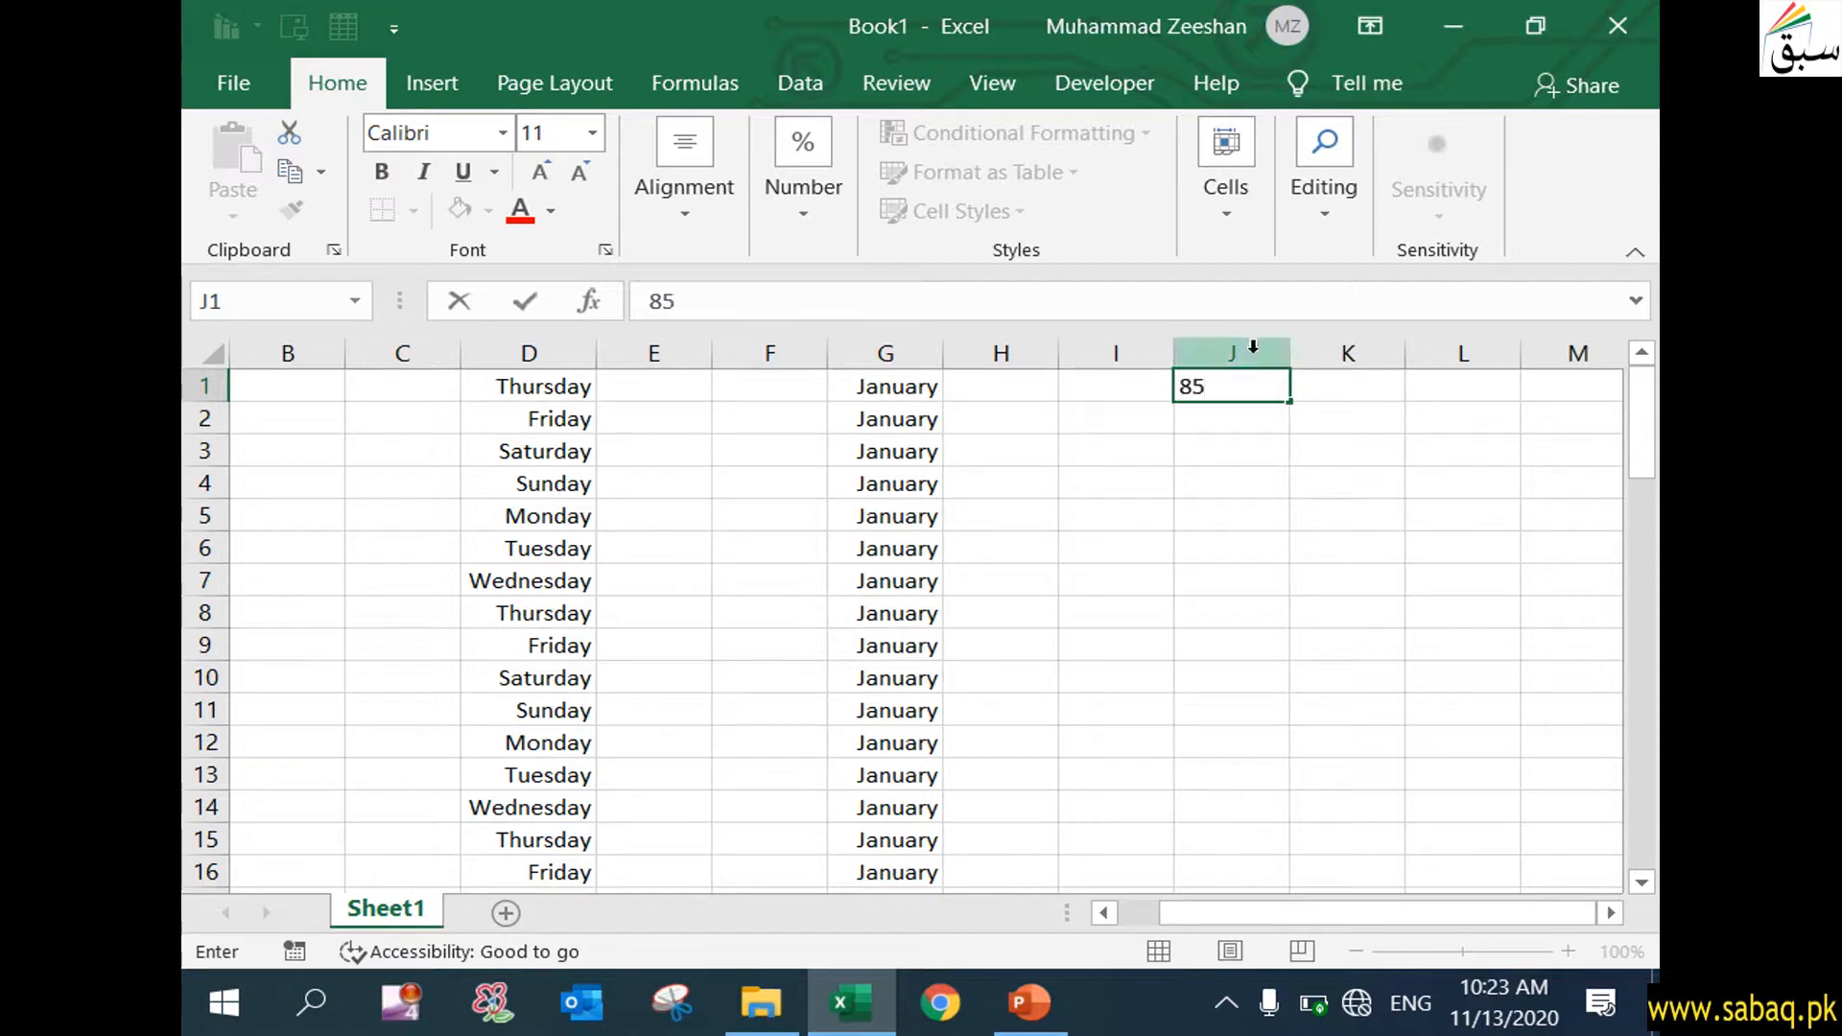
click(1447, 507)
click(1218, 389)
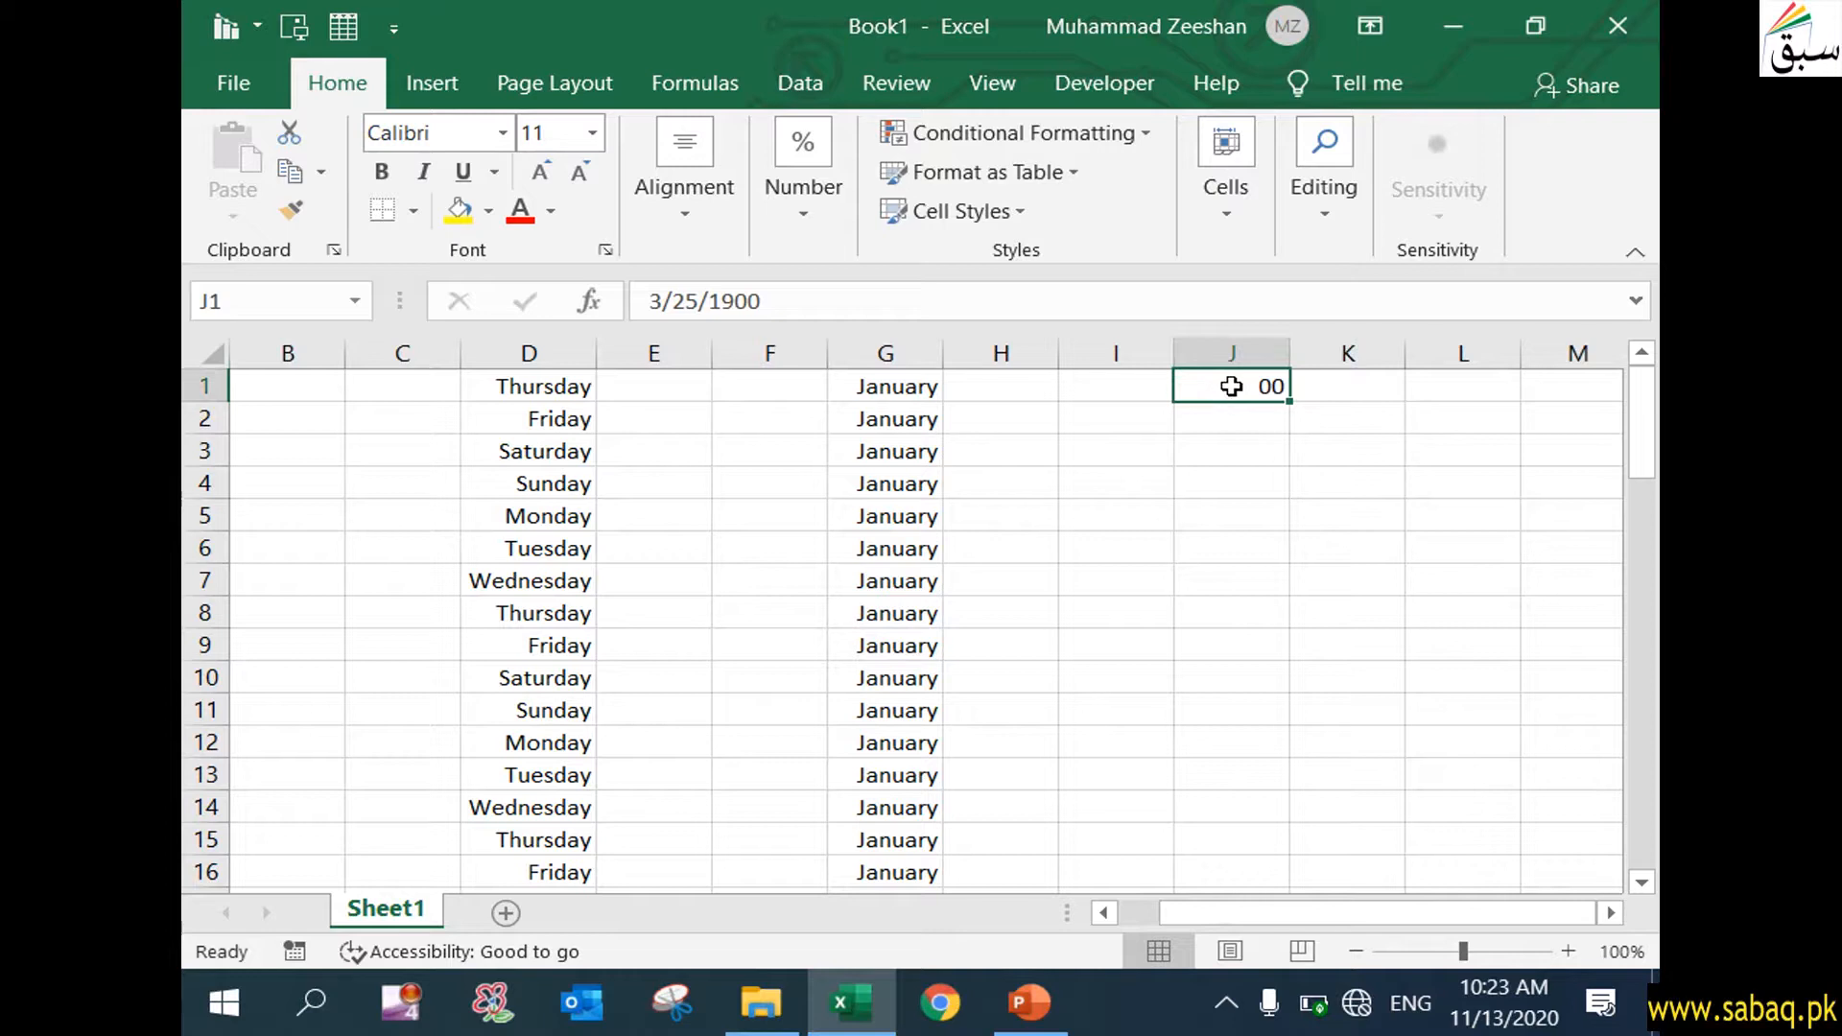
double_click(1231, 386)
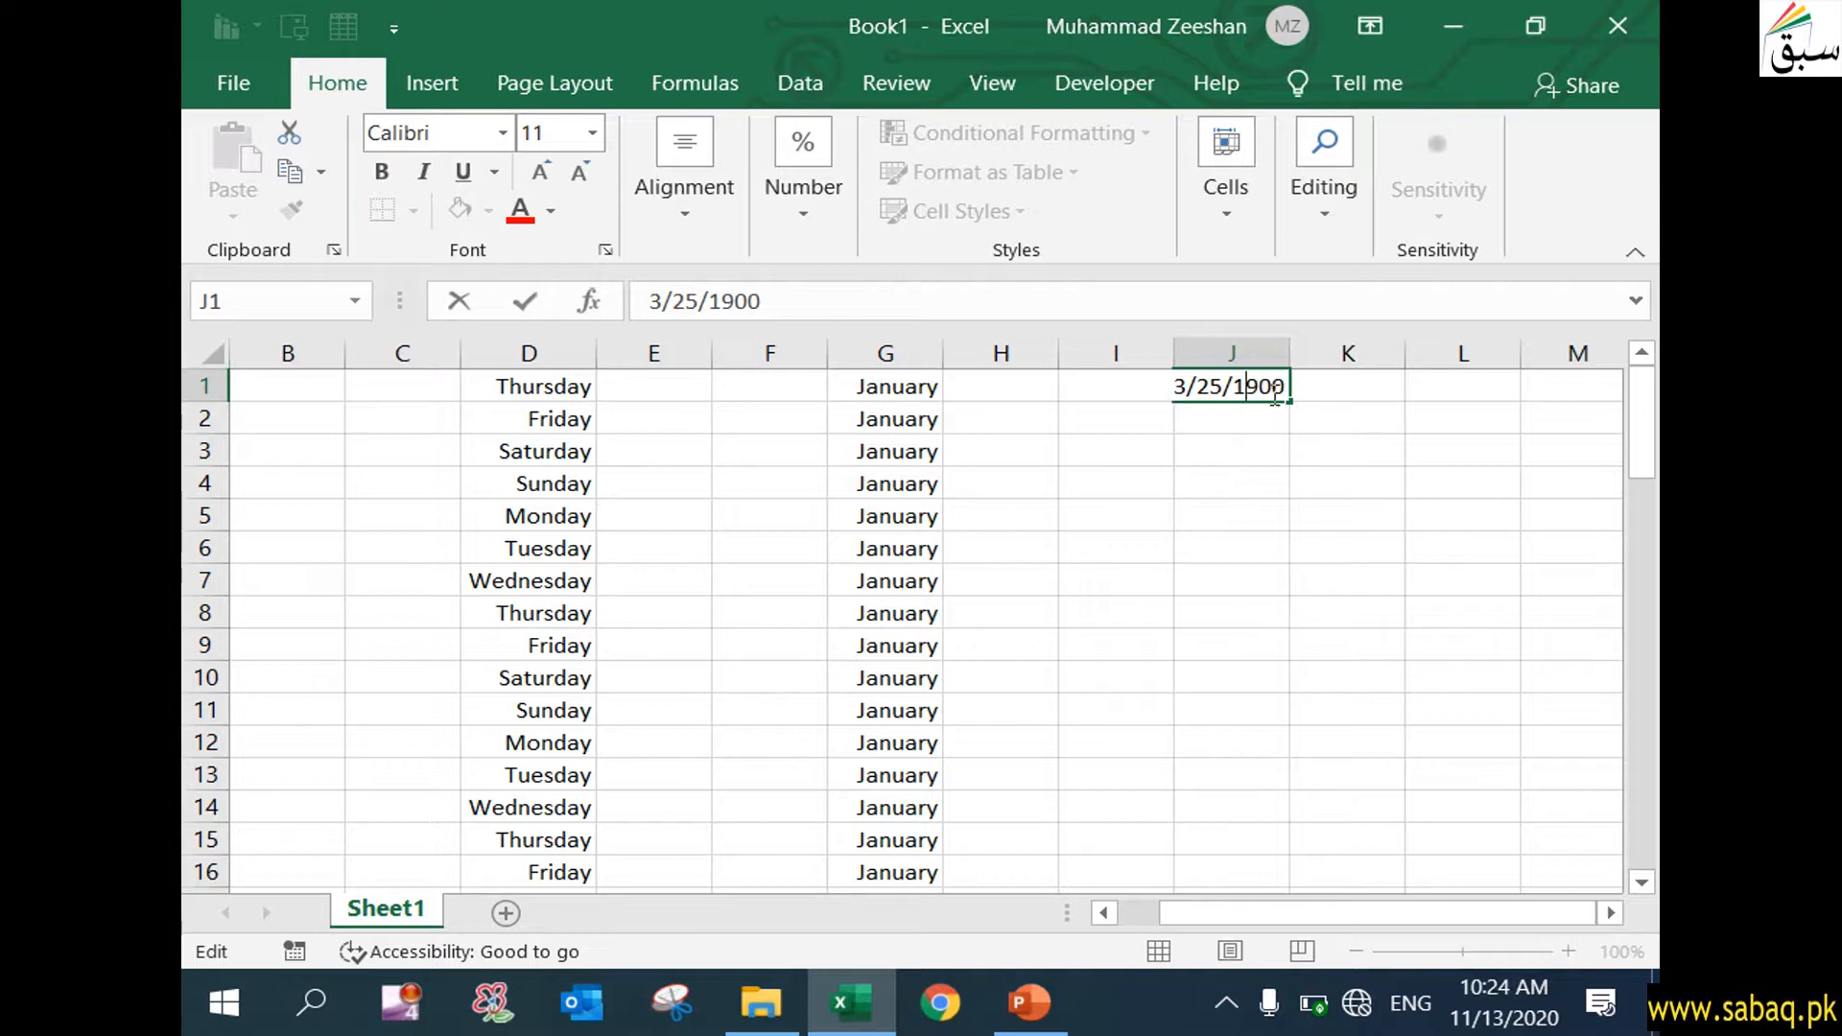
key(Return)
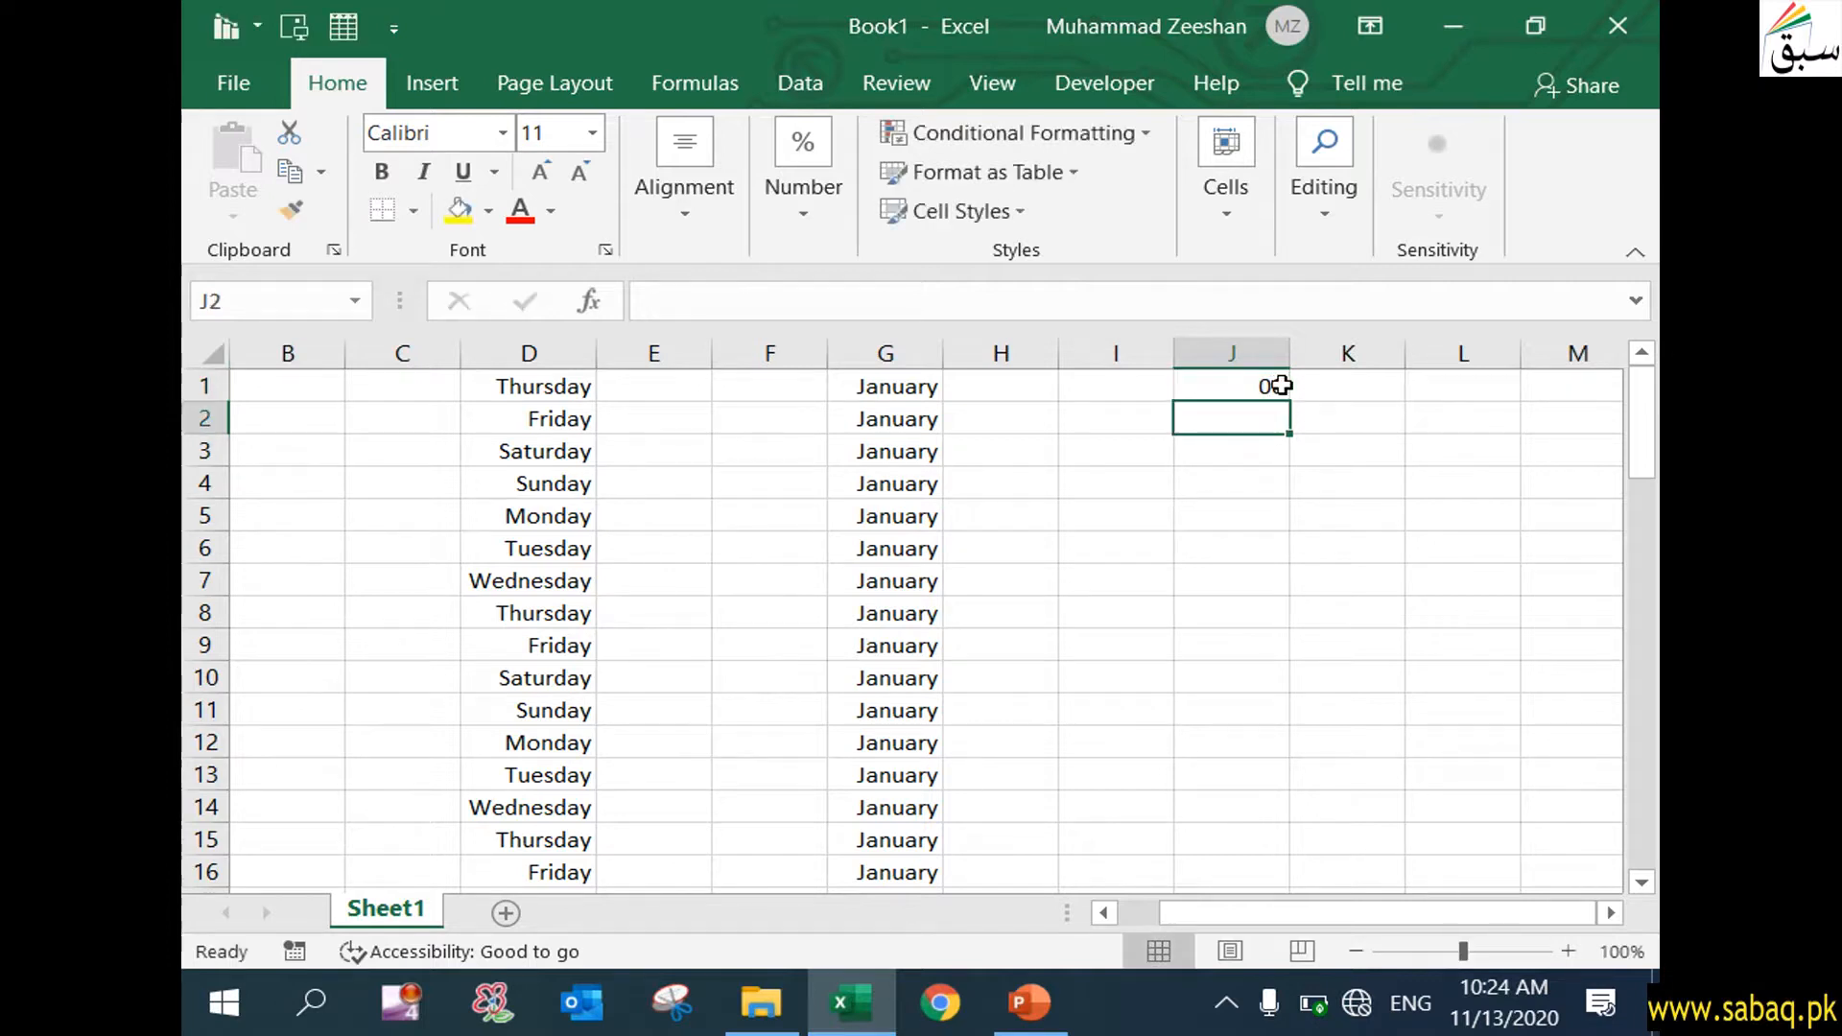
click(1270, 386)
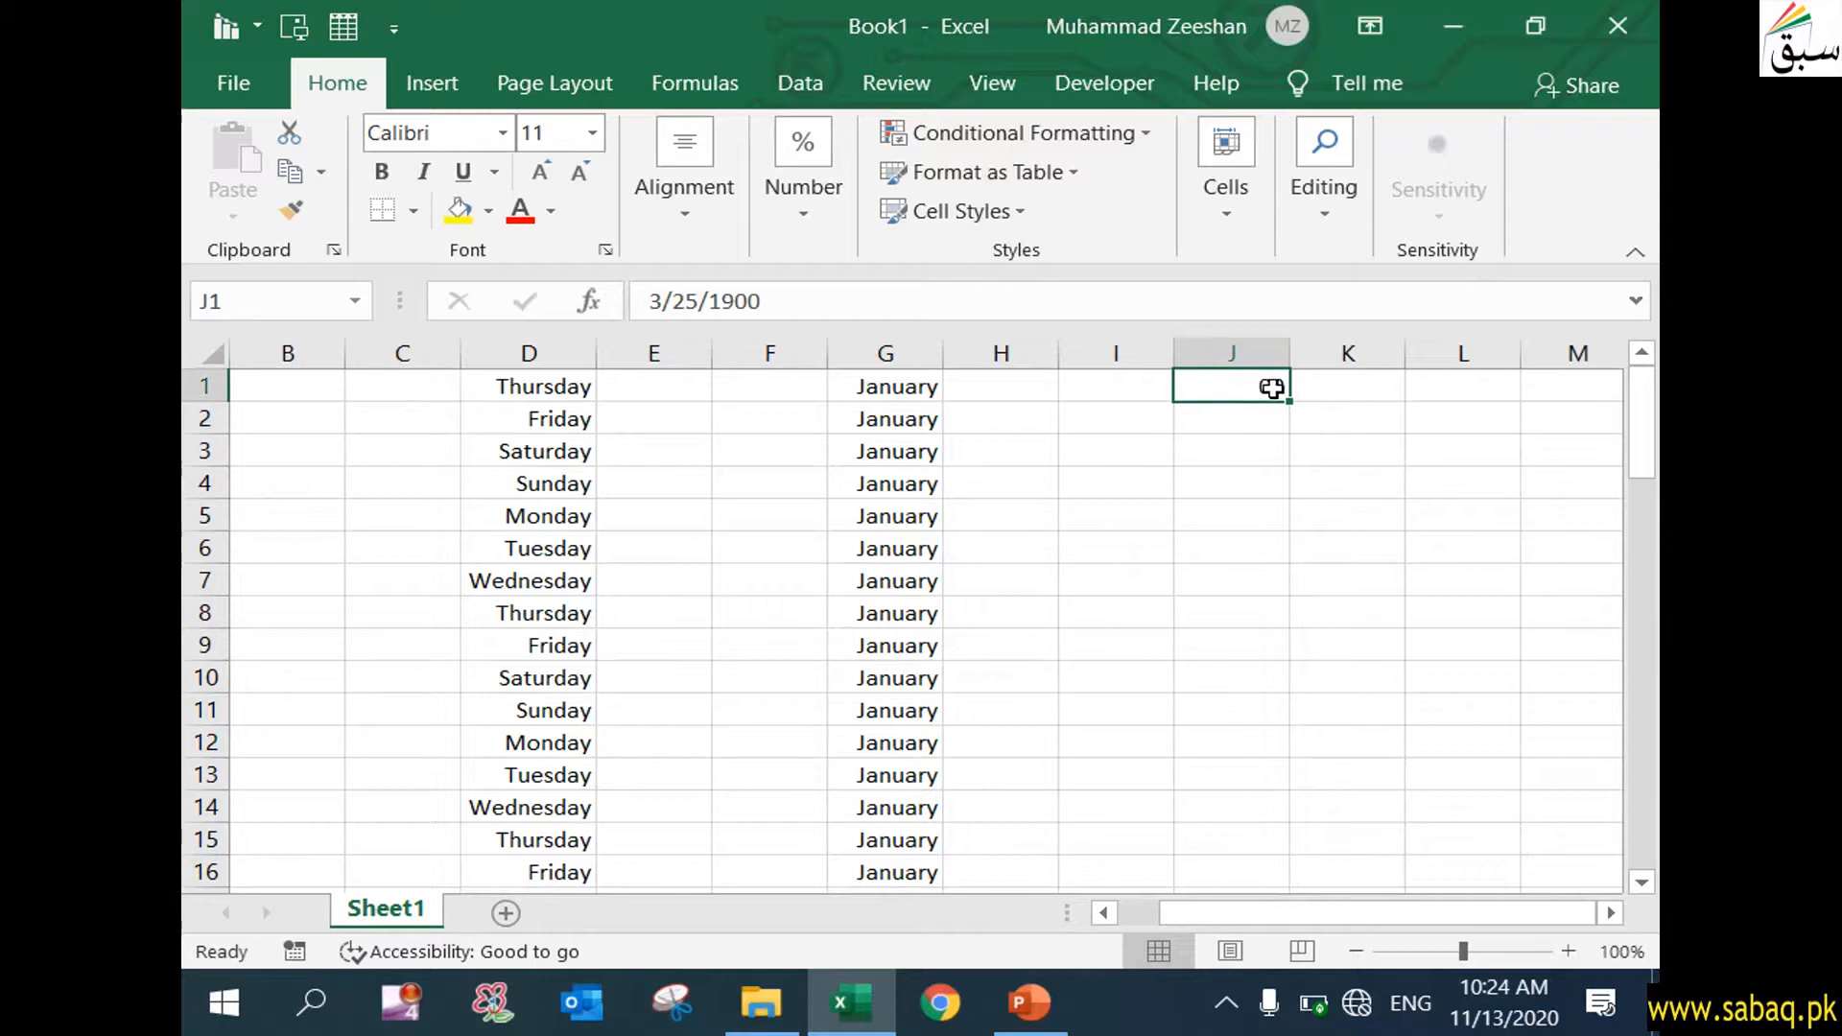
- Change the year of the date in J1 to 2010 and fill the date series down to J11
double_click(1272, 386)
drag(712, 301, 768, 303)
text(2010)
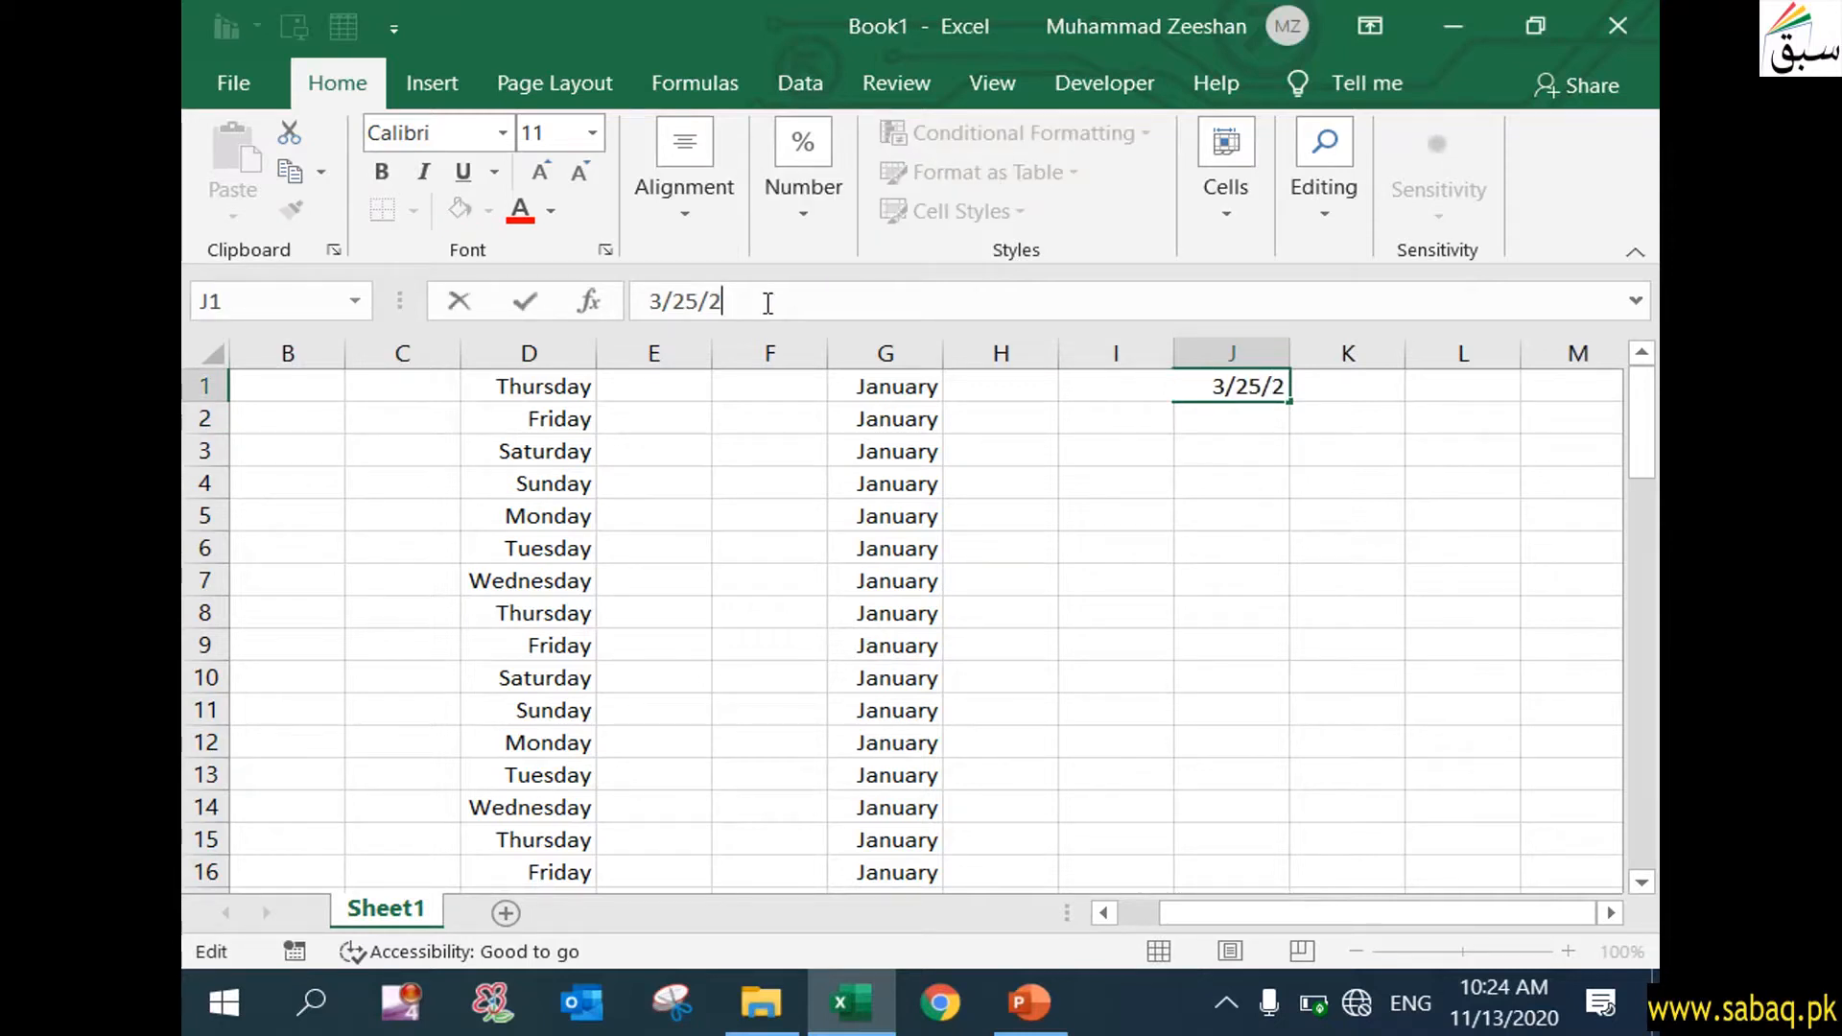
click(1190, 552)
click(1245, 387)
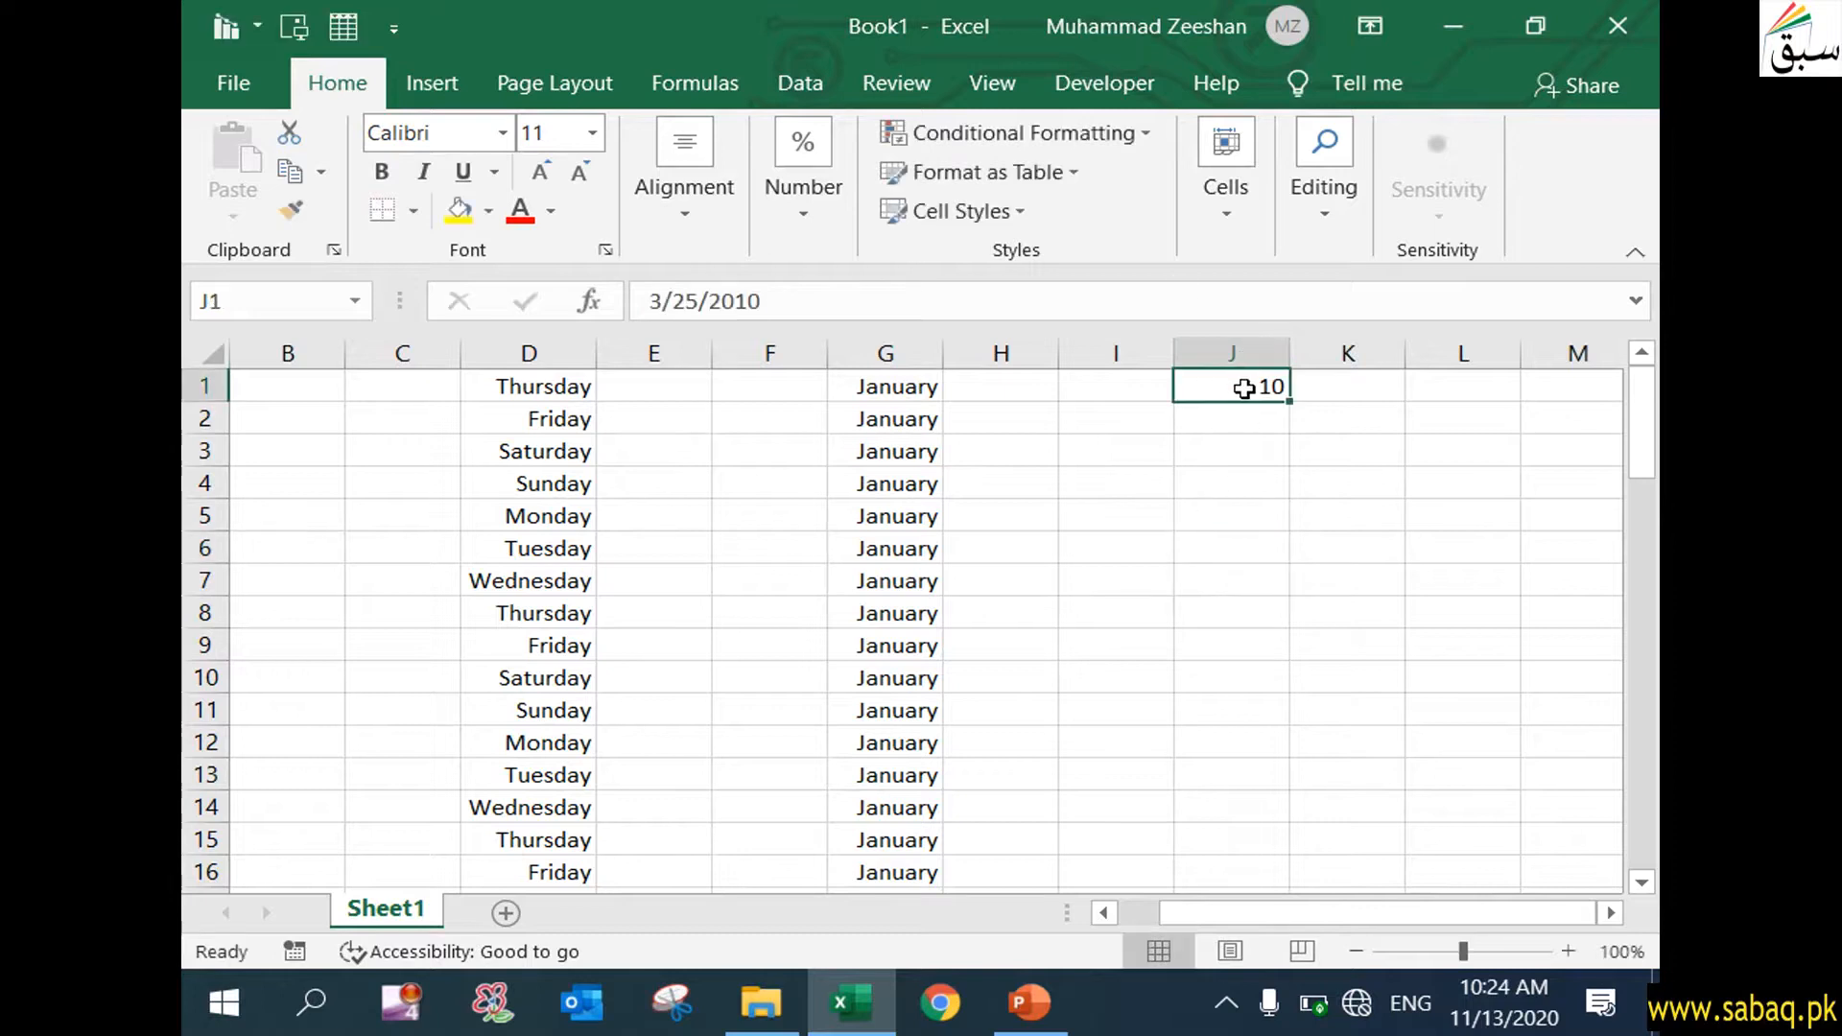
drag(1292, 401, 1283, 761)
- Examine the full dates stored behind the two-digit years in J1, J2 and J11
click(1250, 399)
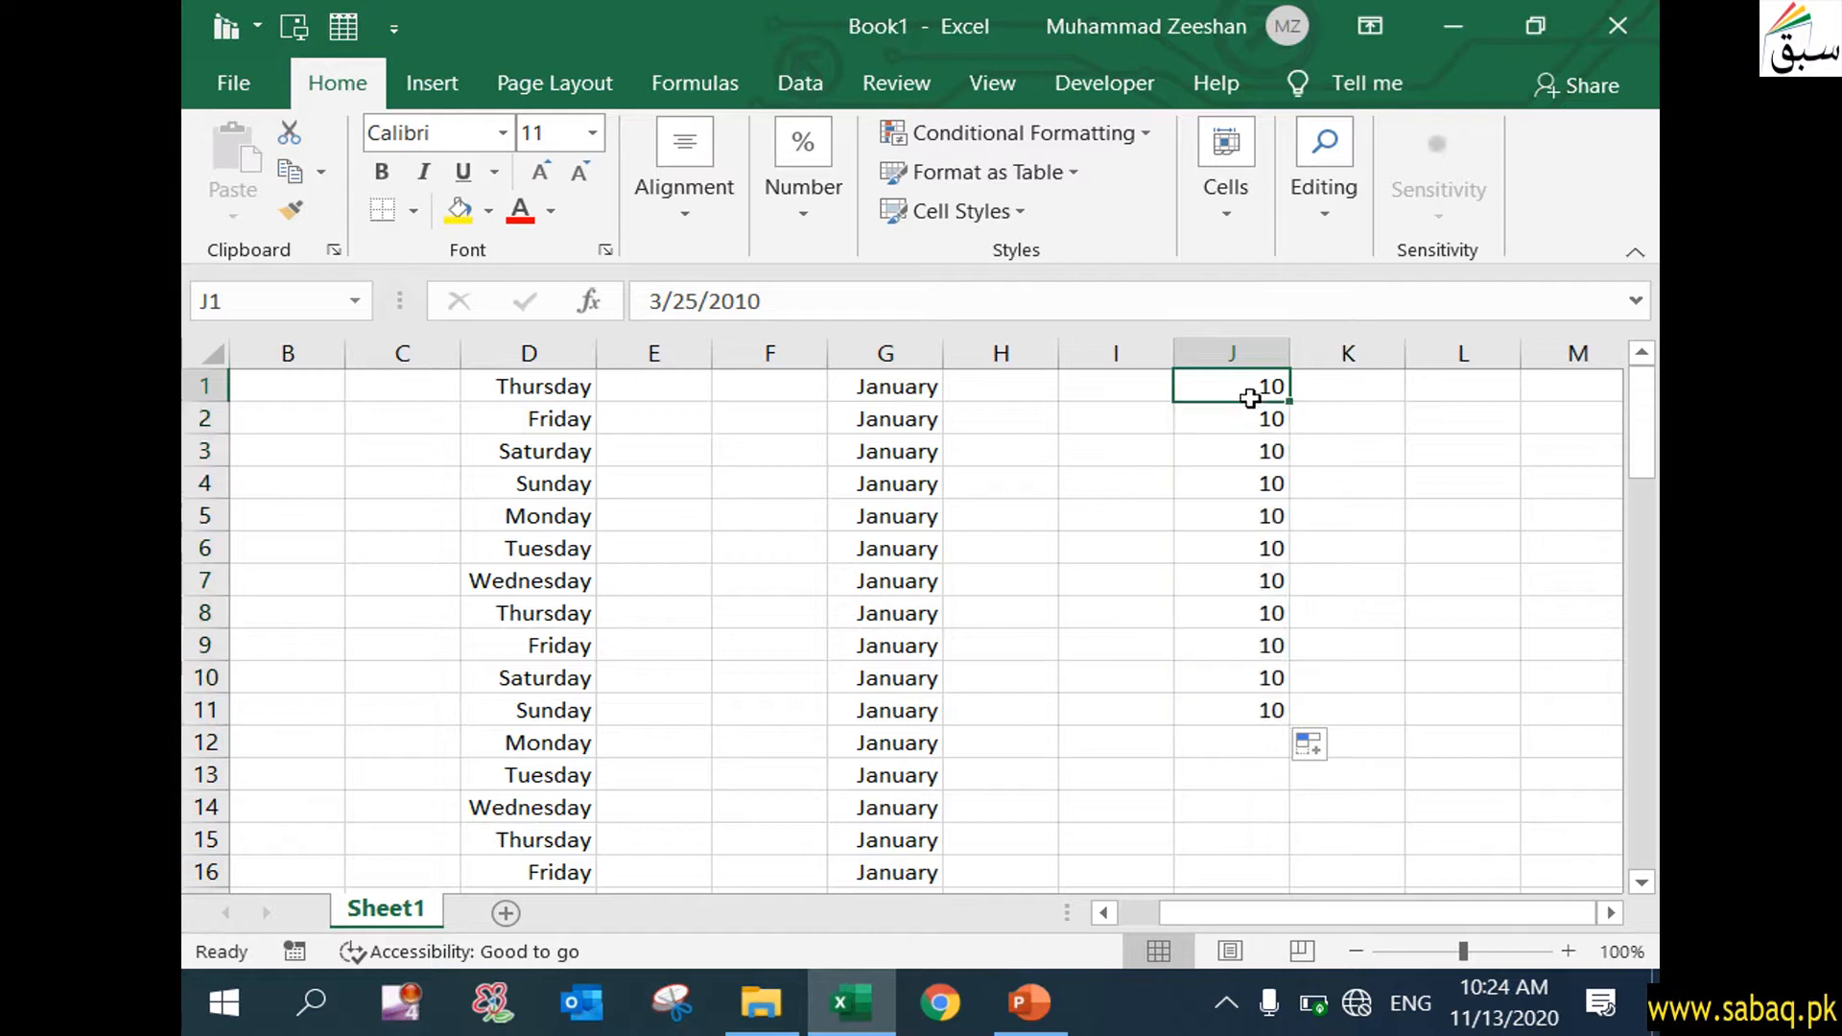
click(1258, 416)
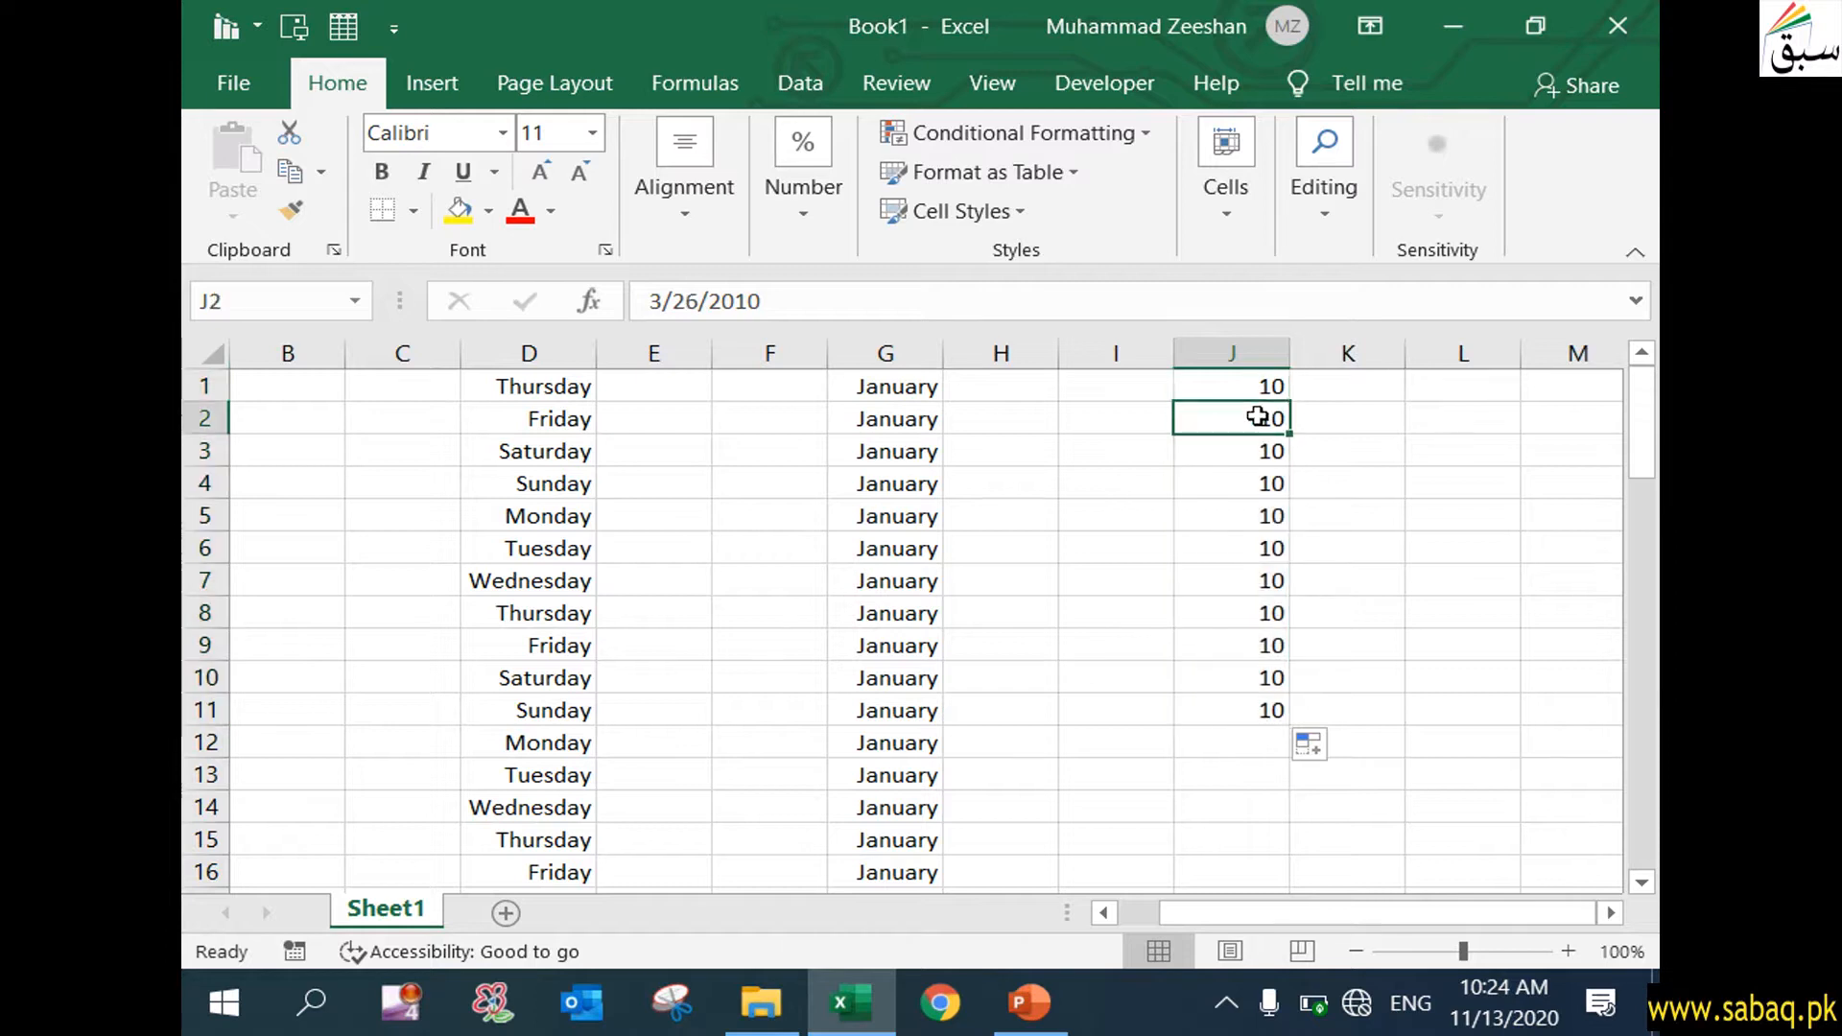
double_click(1257, 417)
key(Return)
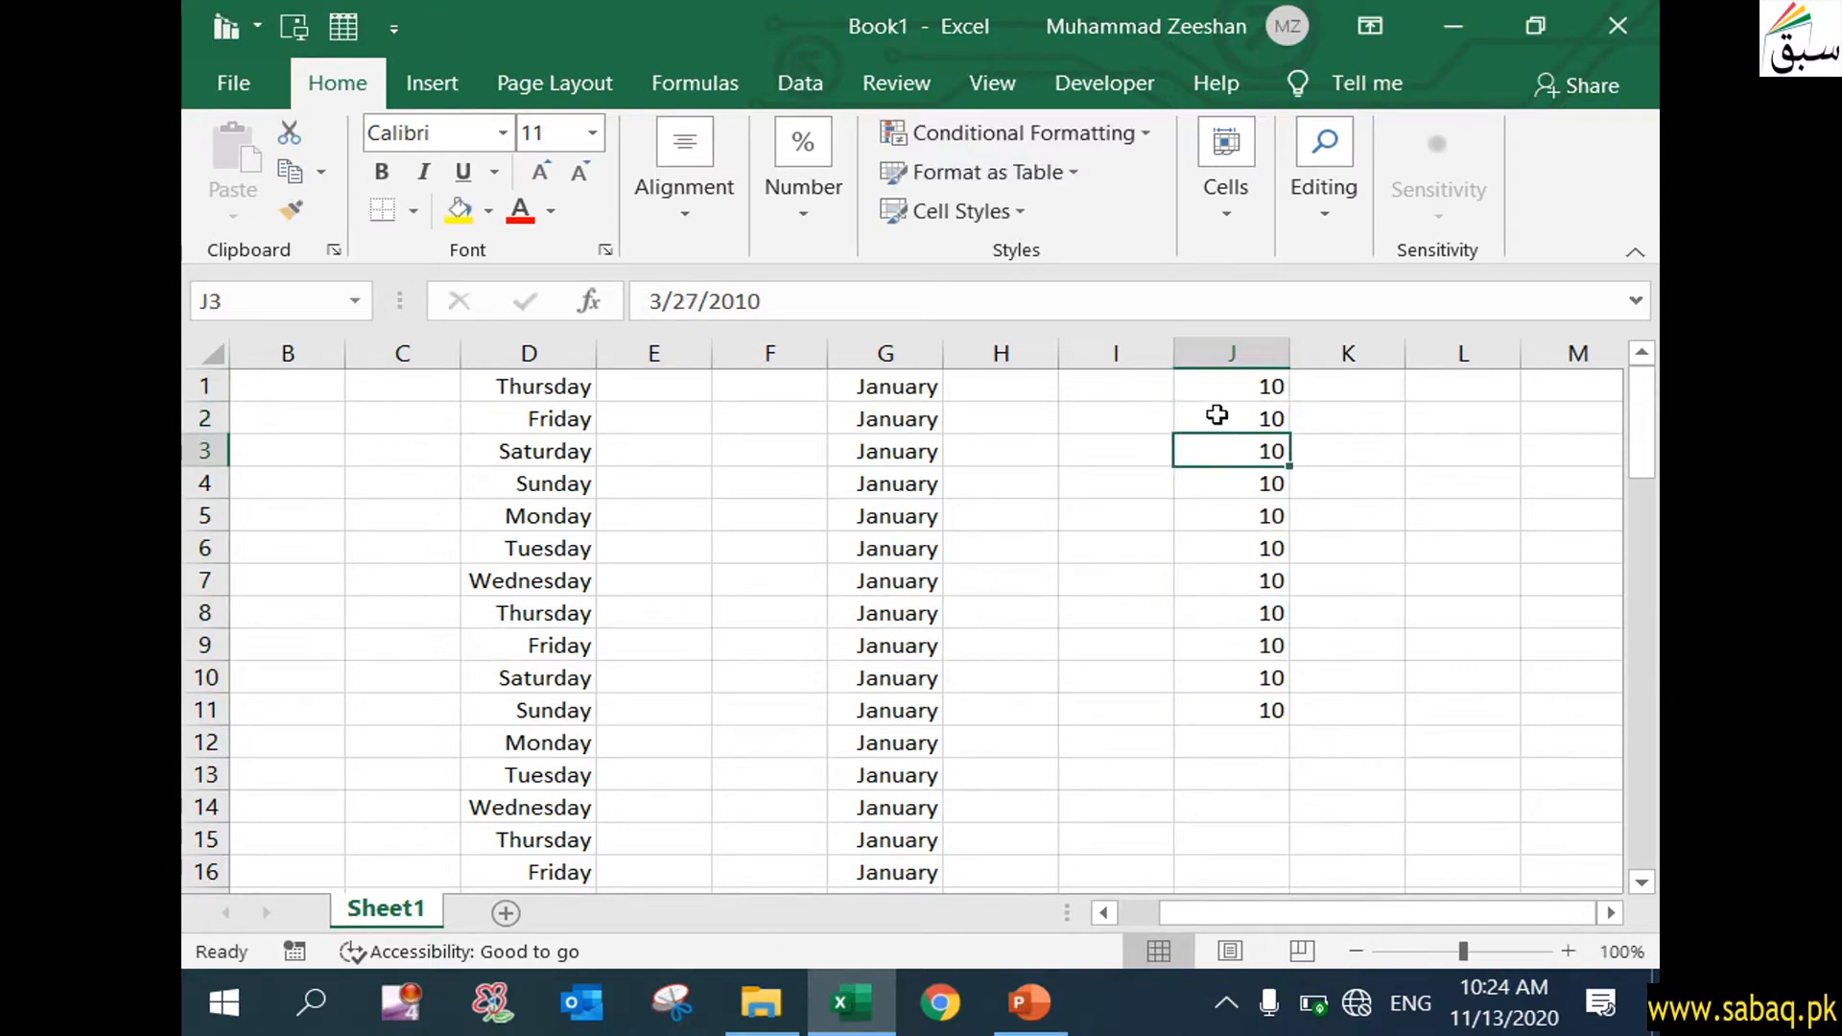
click(1217, 415)
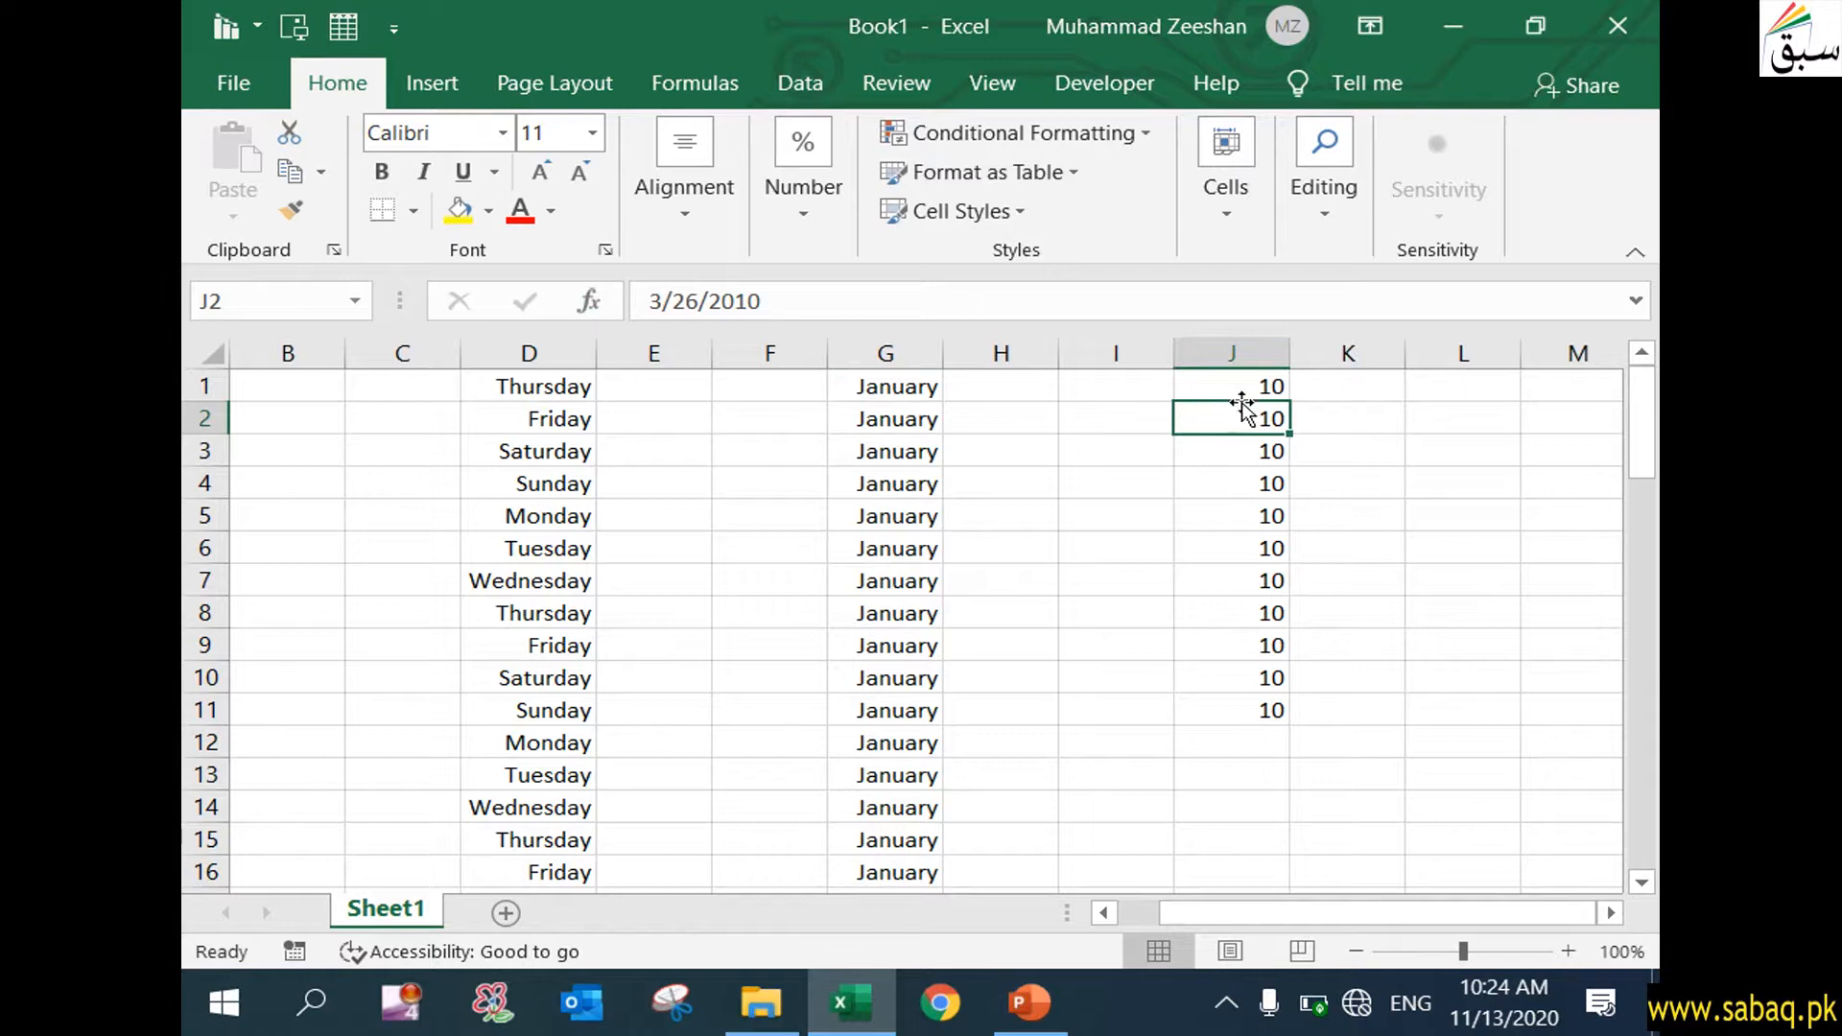
click(1253, 386)
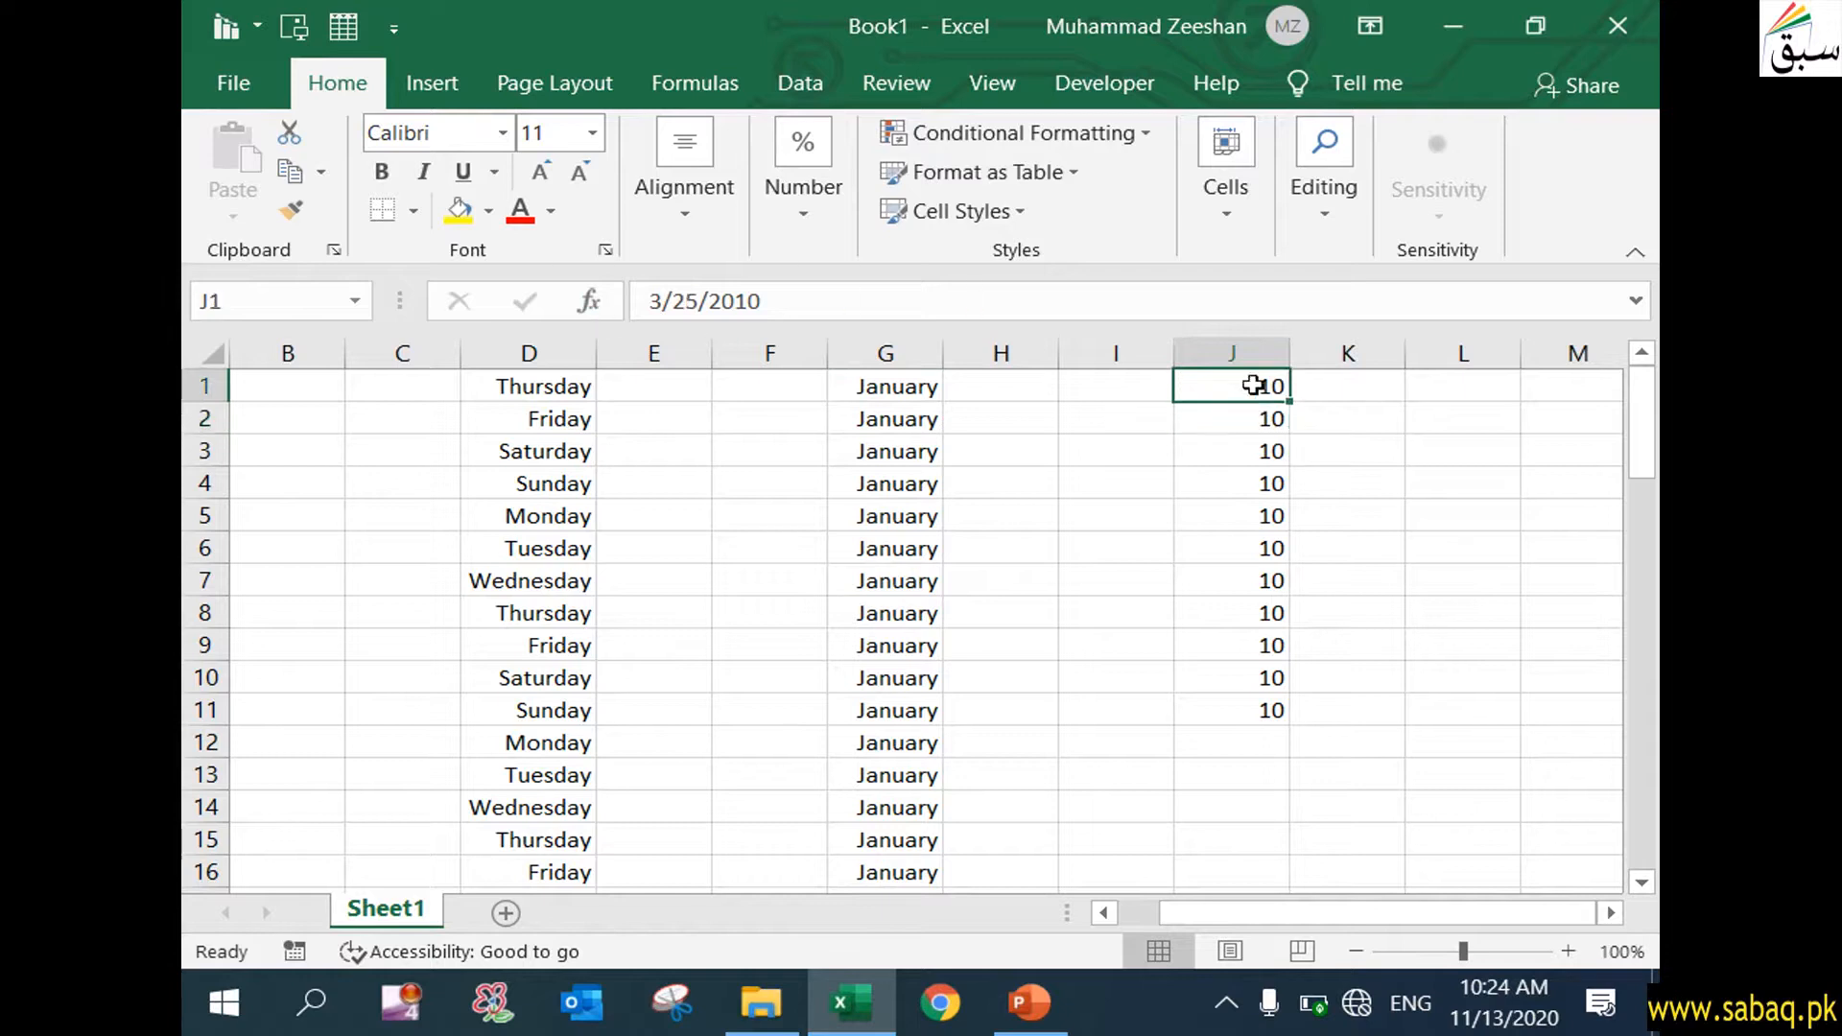
click(1280, 713)
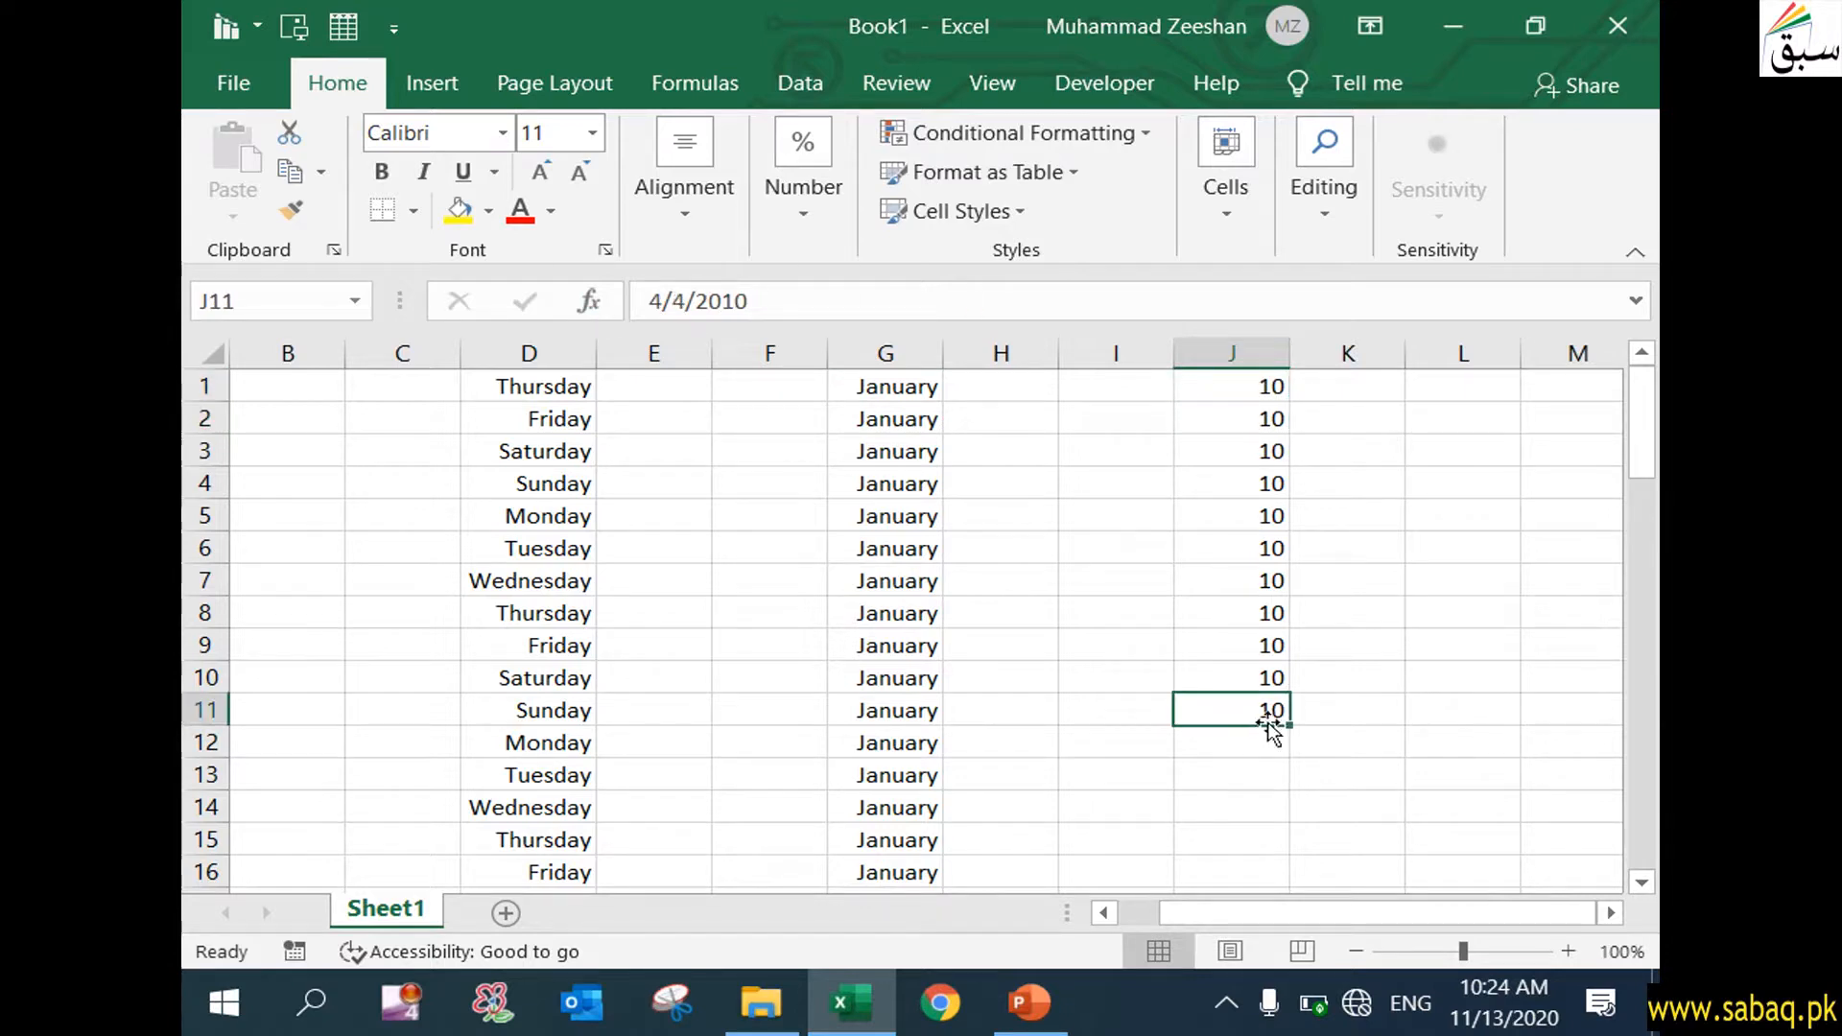
click(1268, 385)
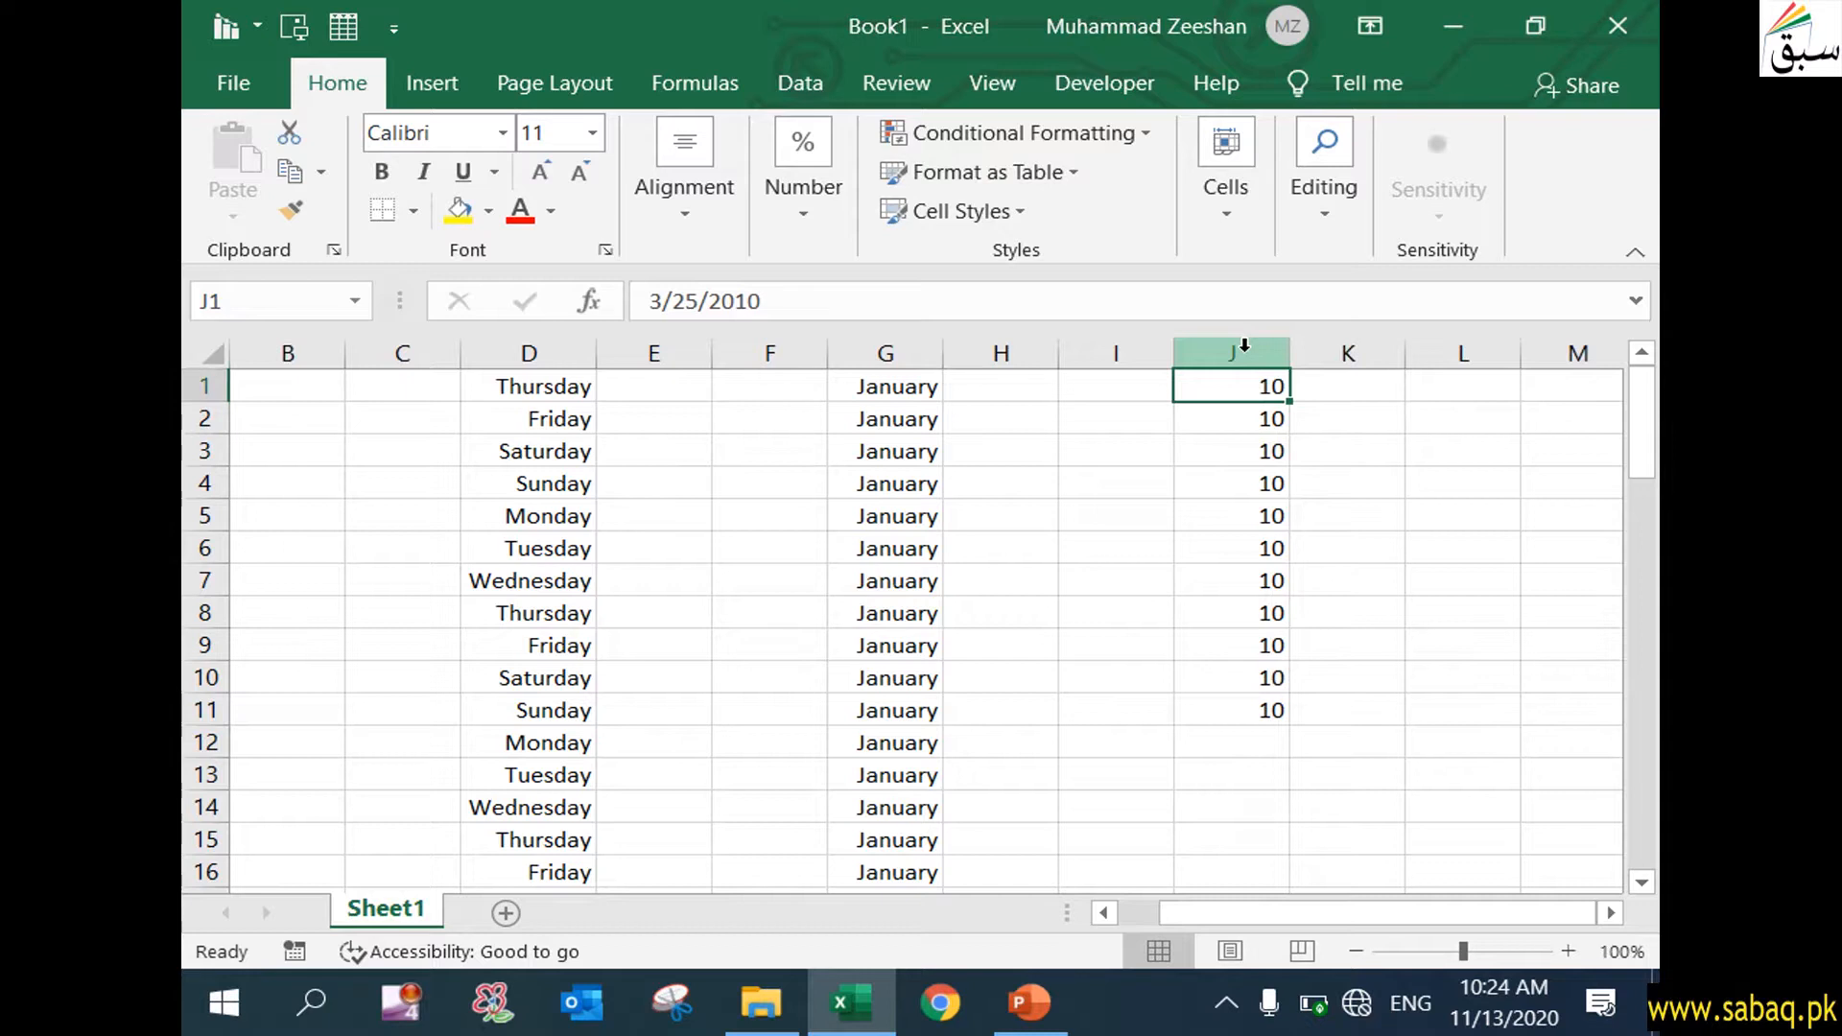
- Apply the custom number format yyyy to column J
click(1248, 353)
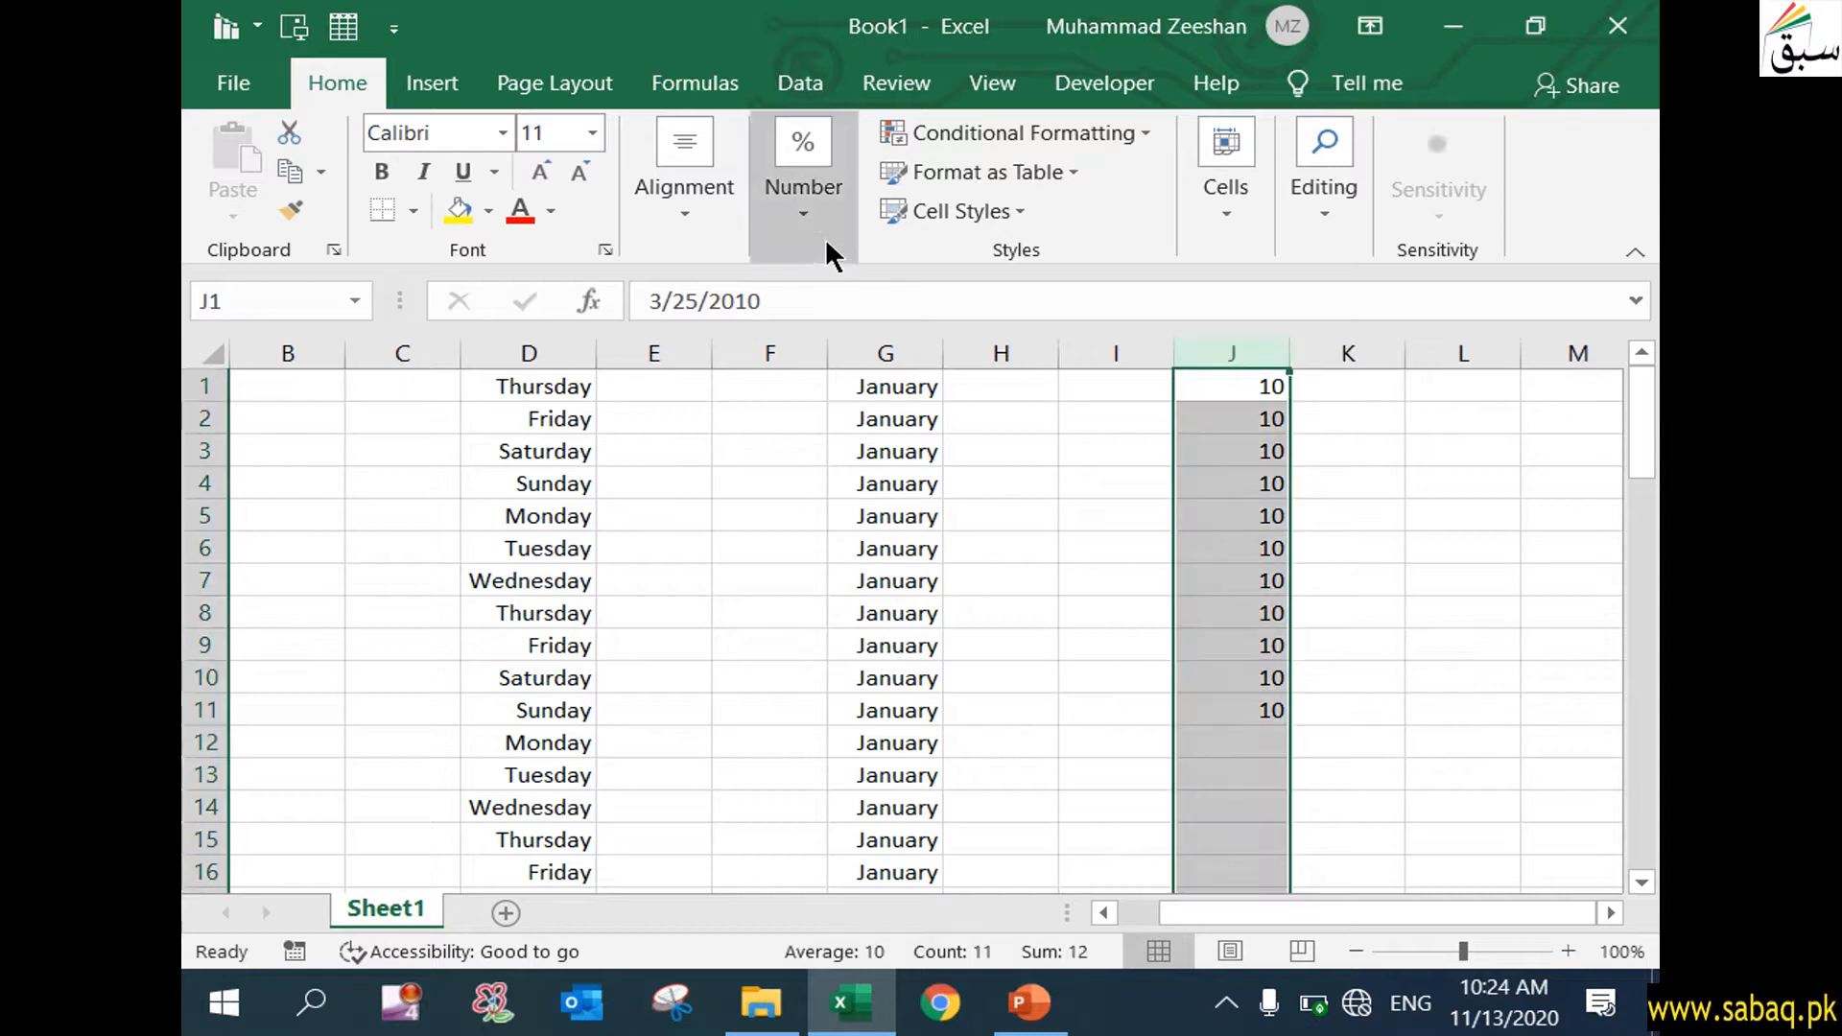
click(803, 206)
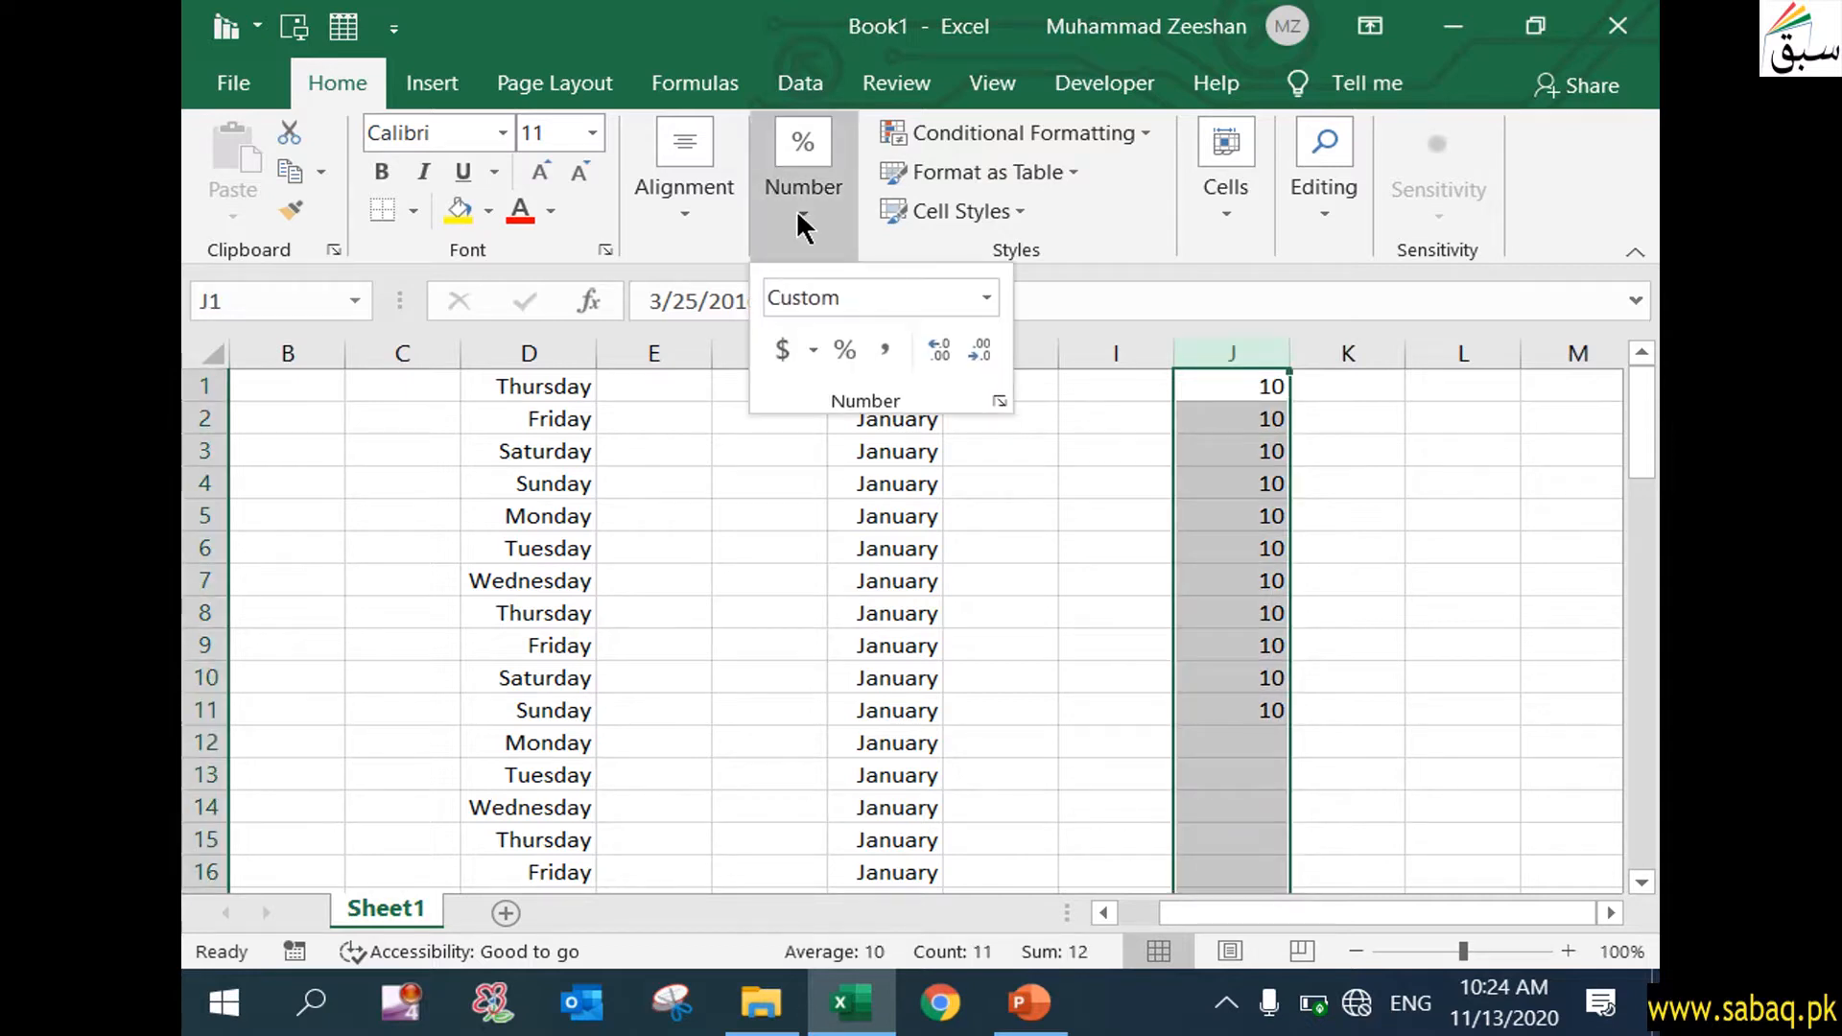
click(998, 400)
click(581, 261)
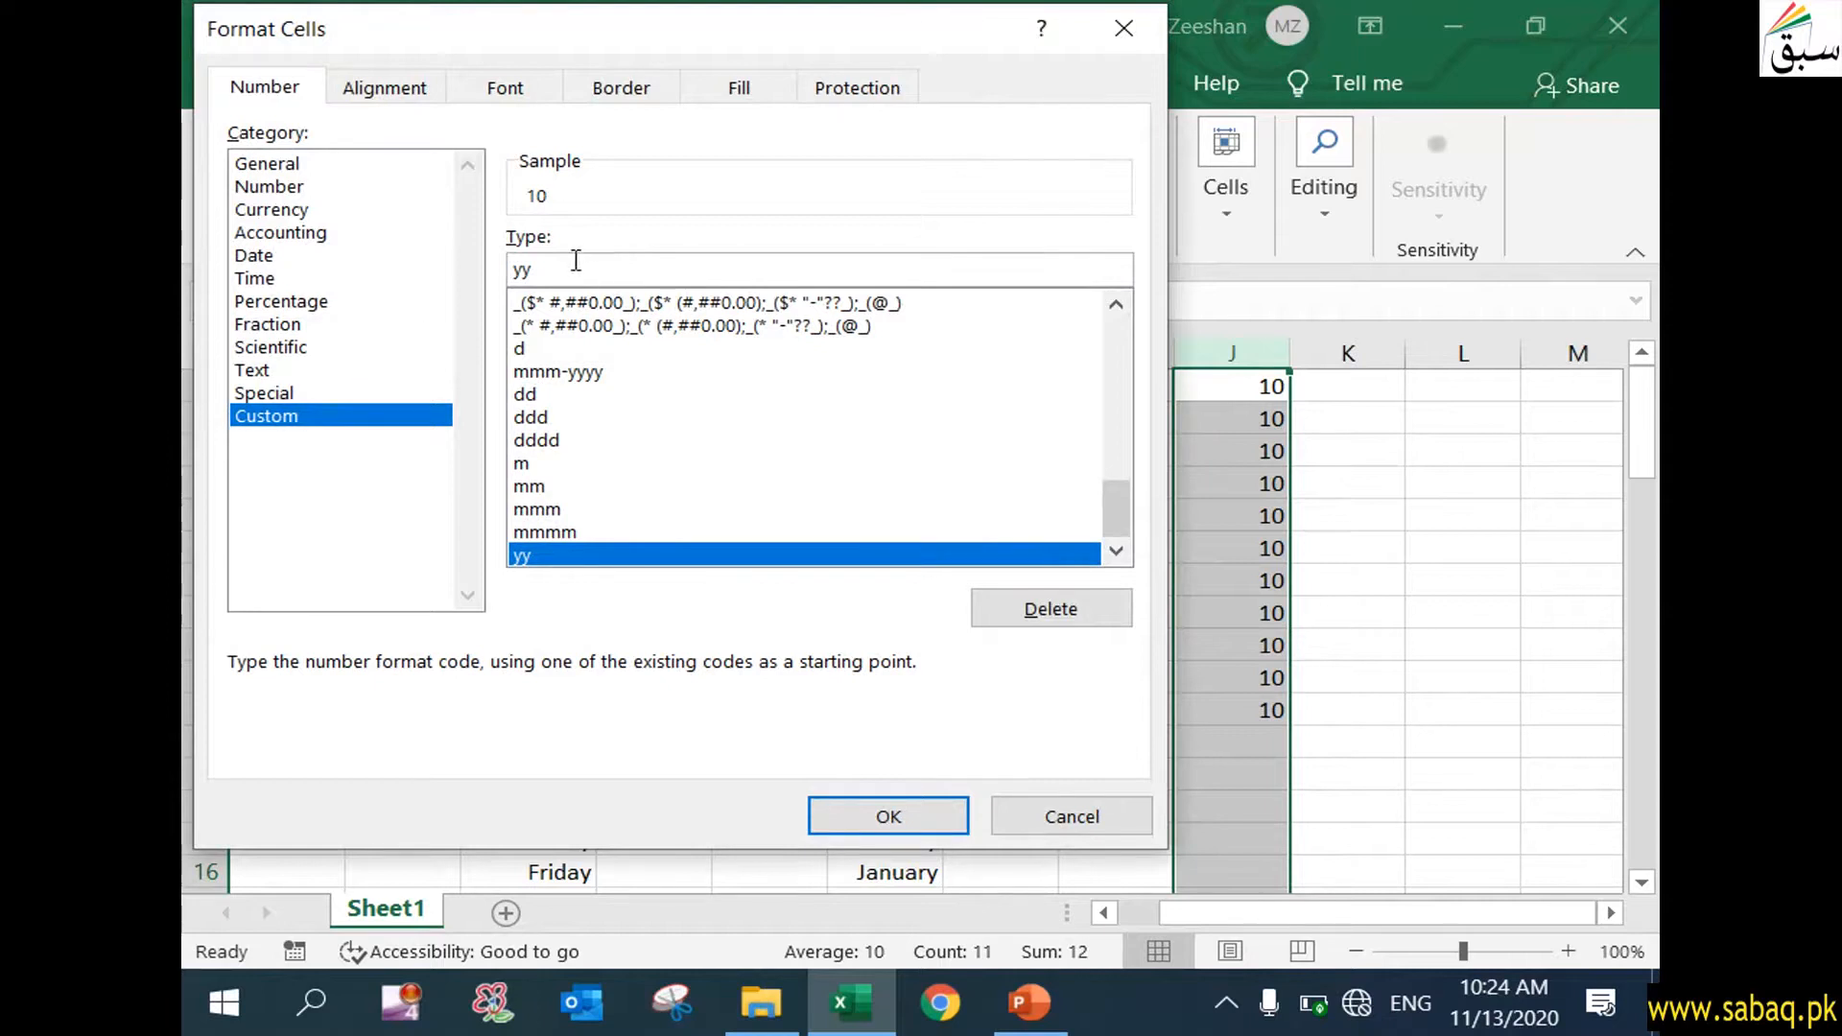
text(yy)
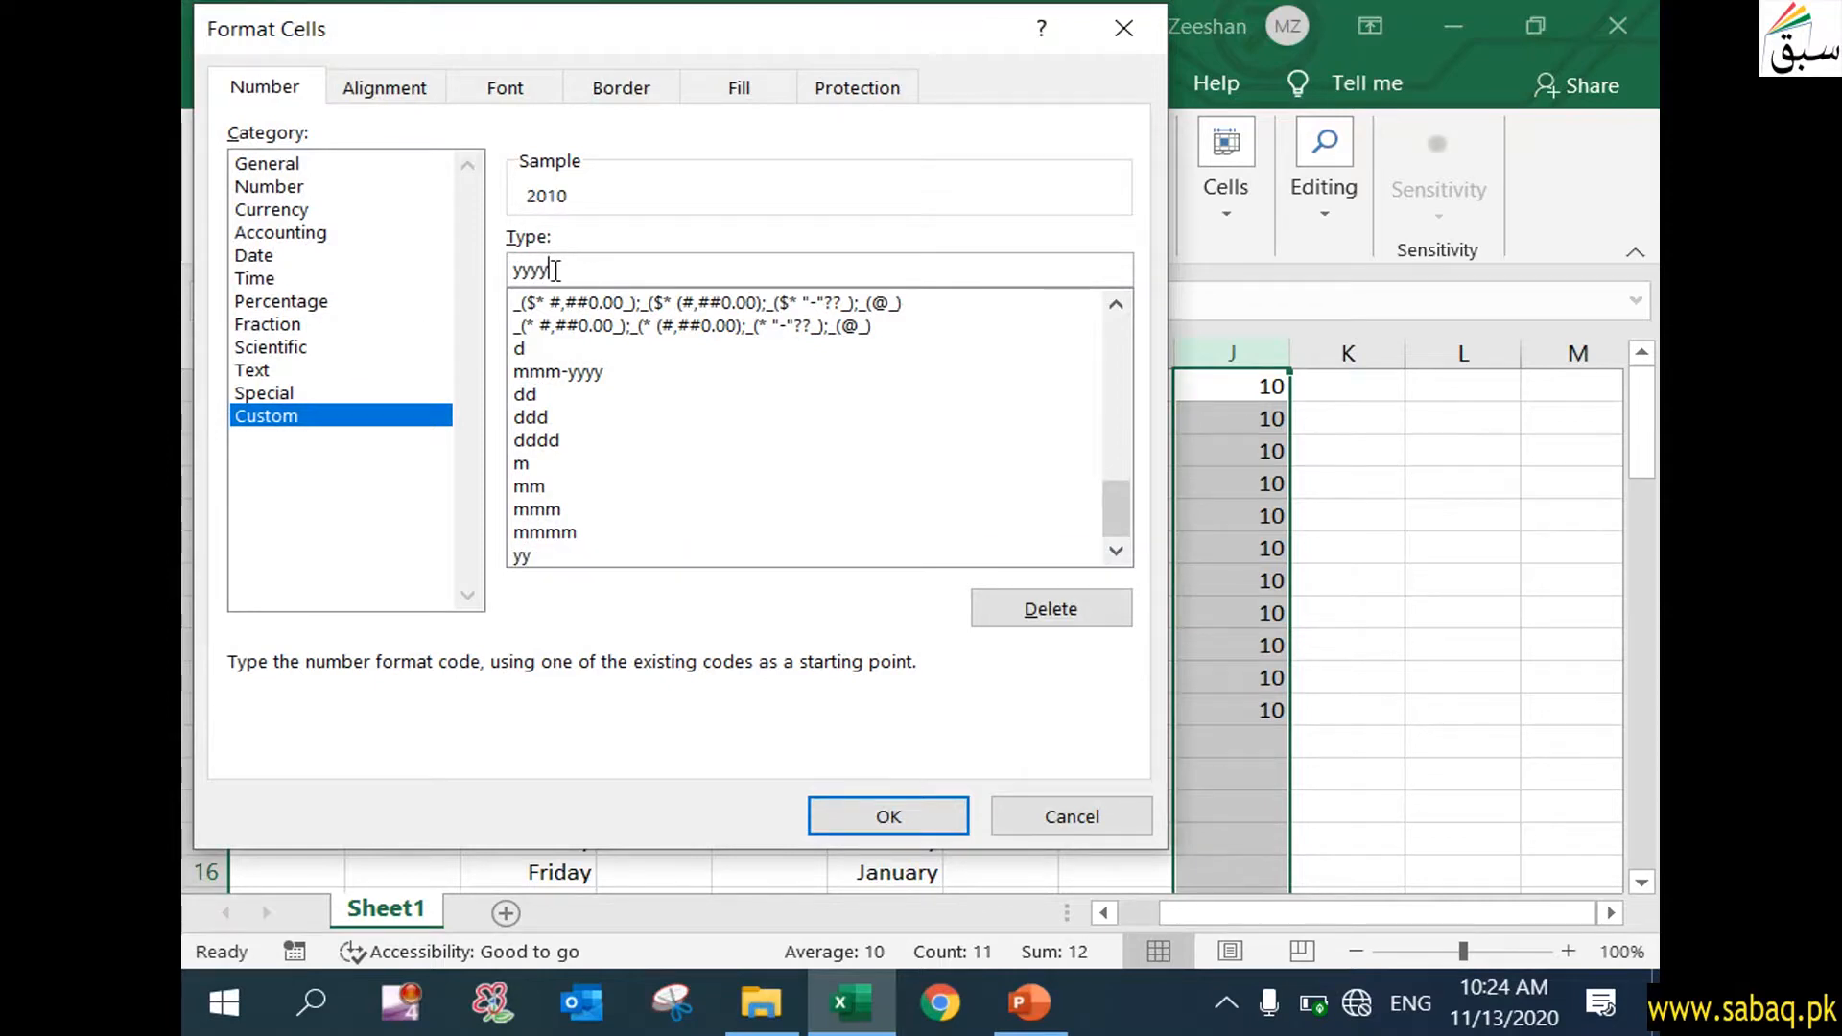
click(889, 815)
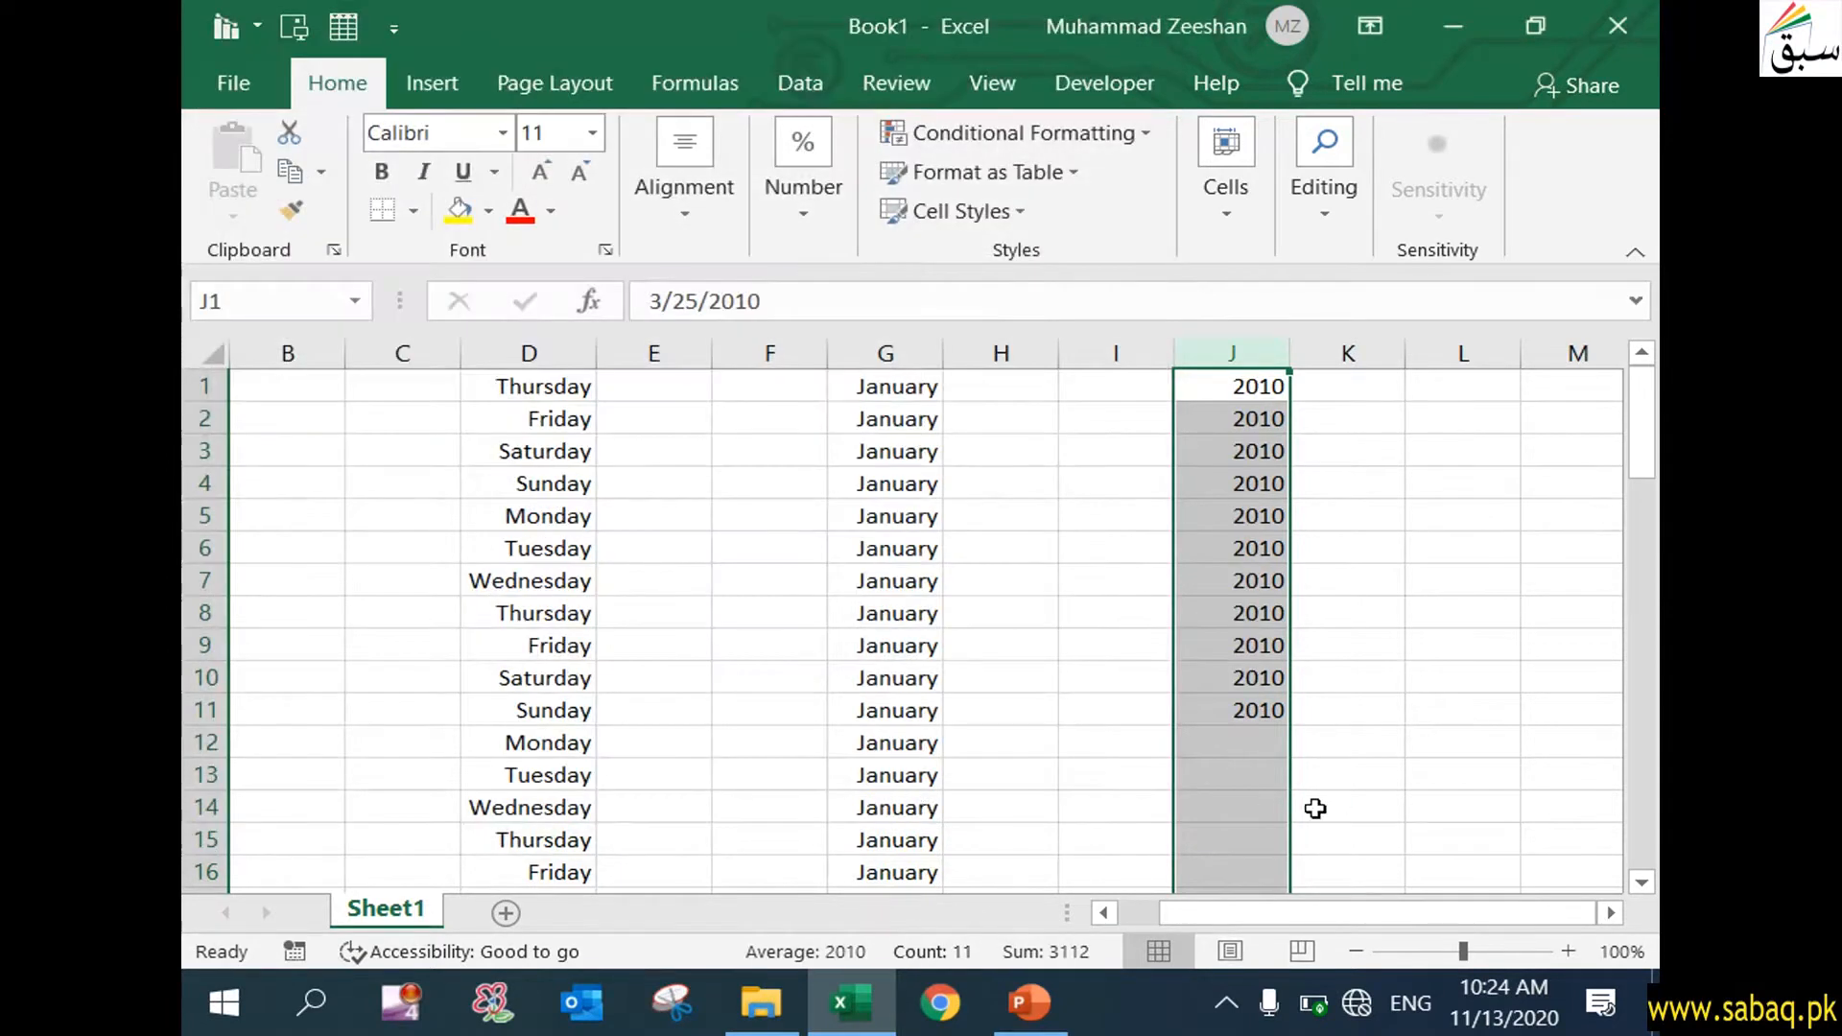
click(1276, 809)
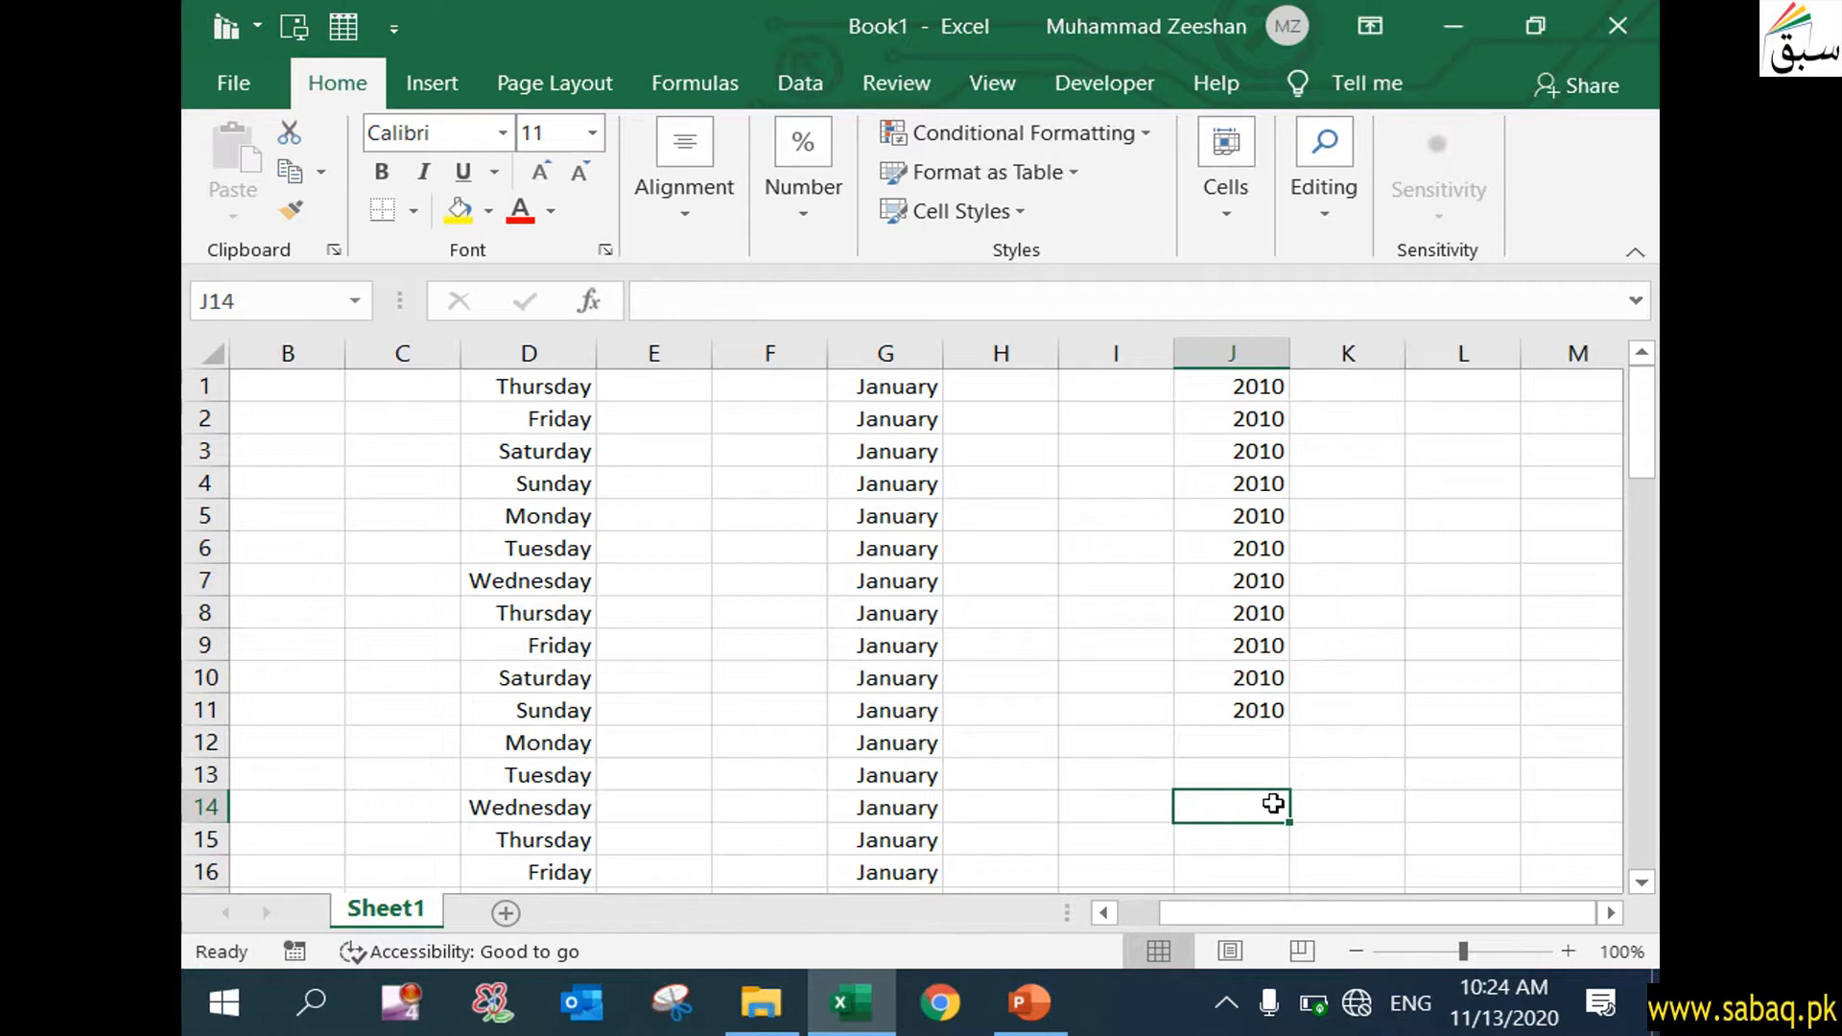
- Extend the date series in column J from J11 down to J70 and inspect the date stored in J59
click(1236, 385)
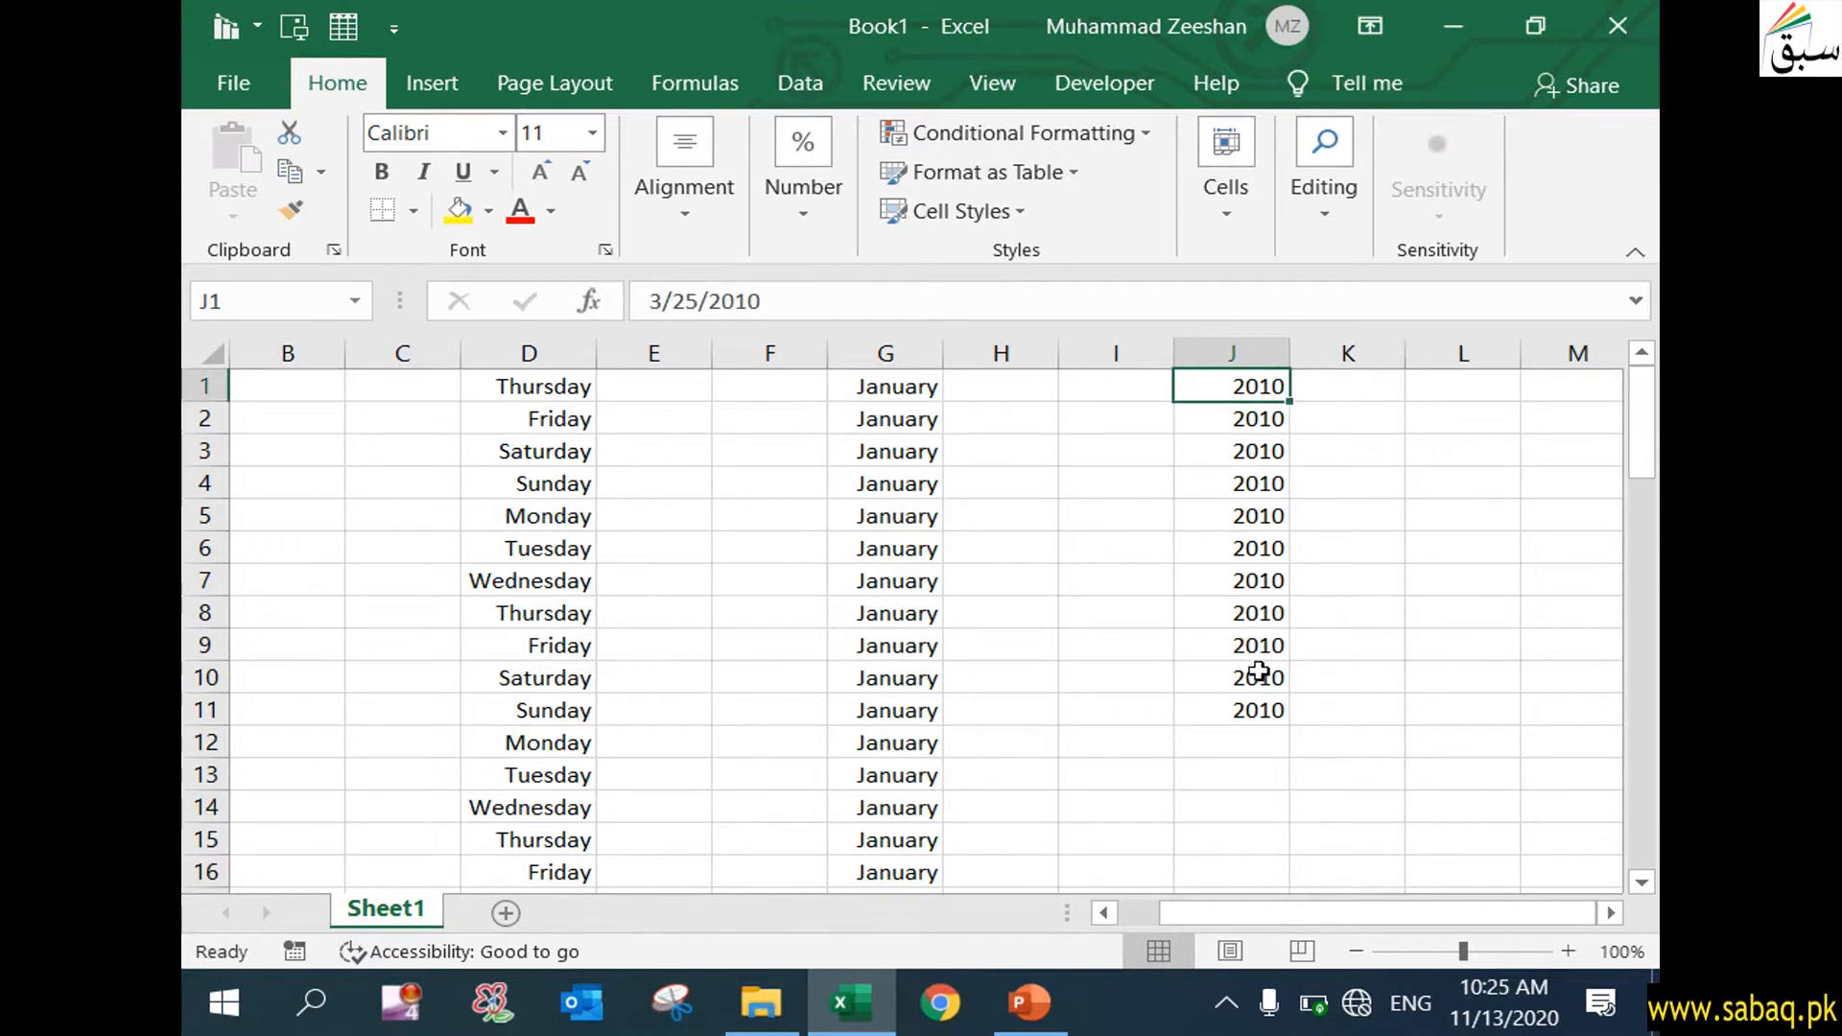
click(1258, 707)
drag(1291, 727, 1226, 820)
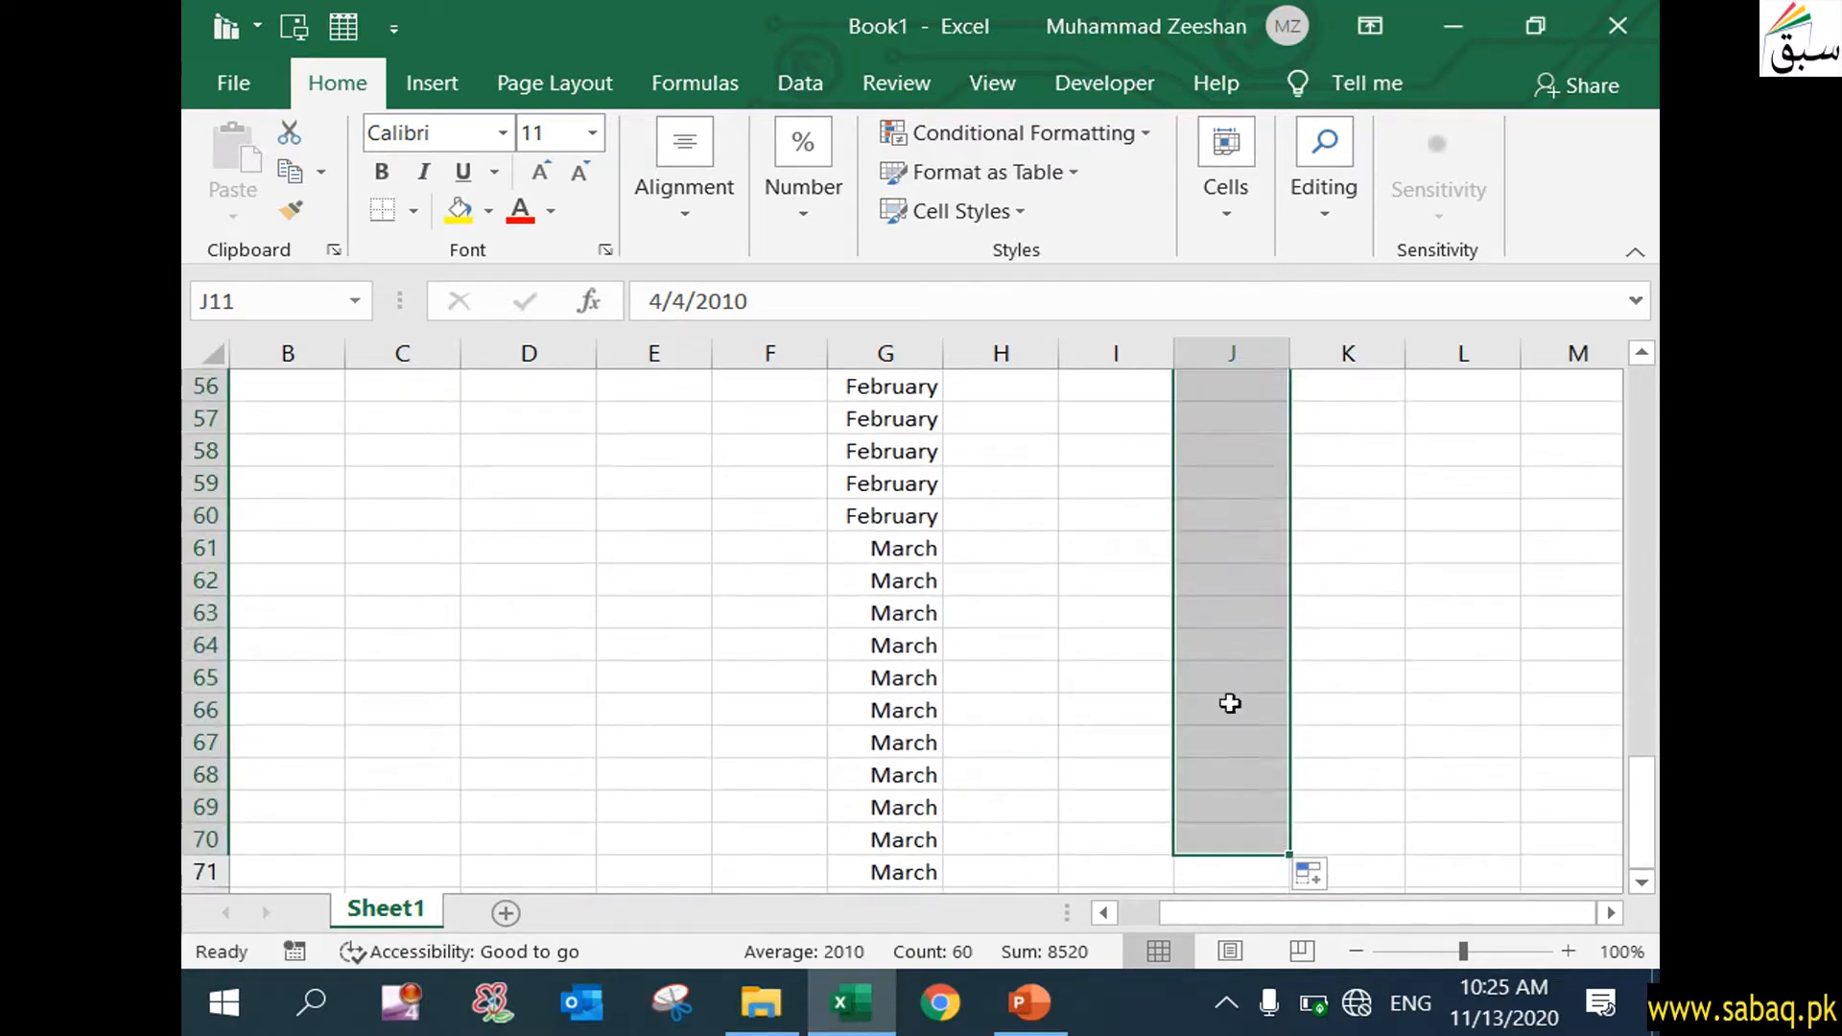
double_click(1231, 480)
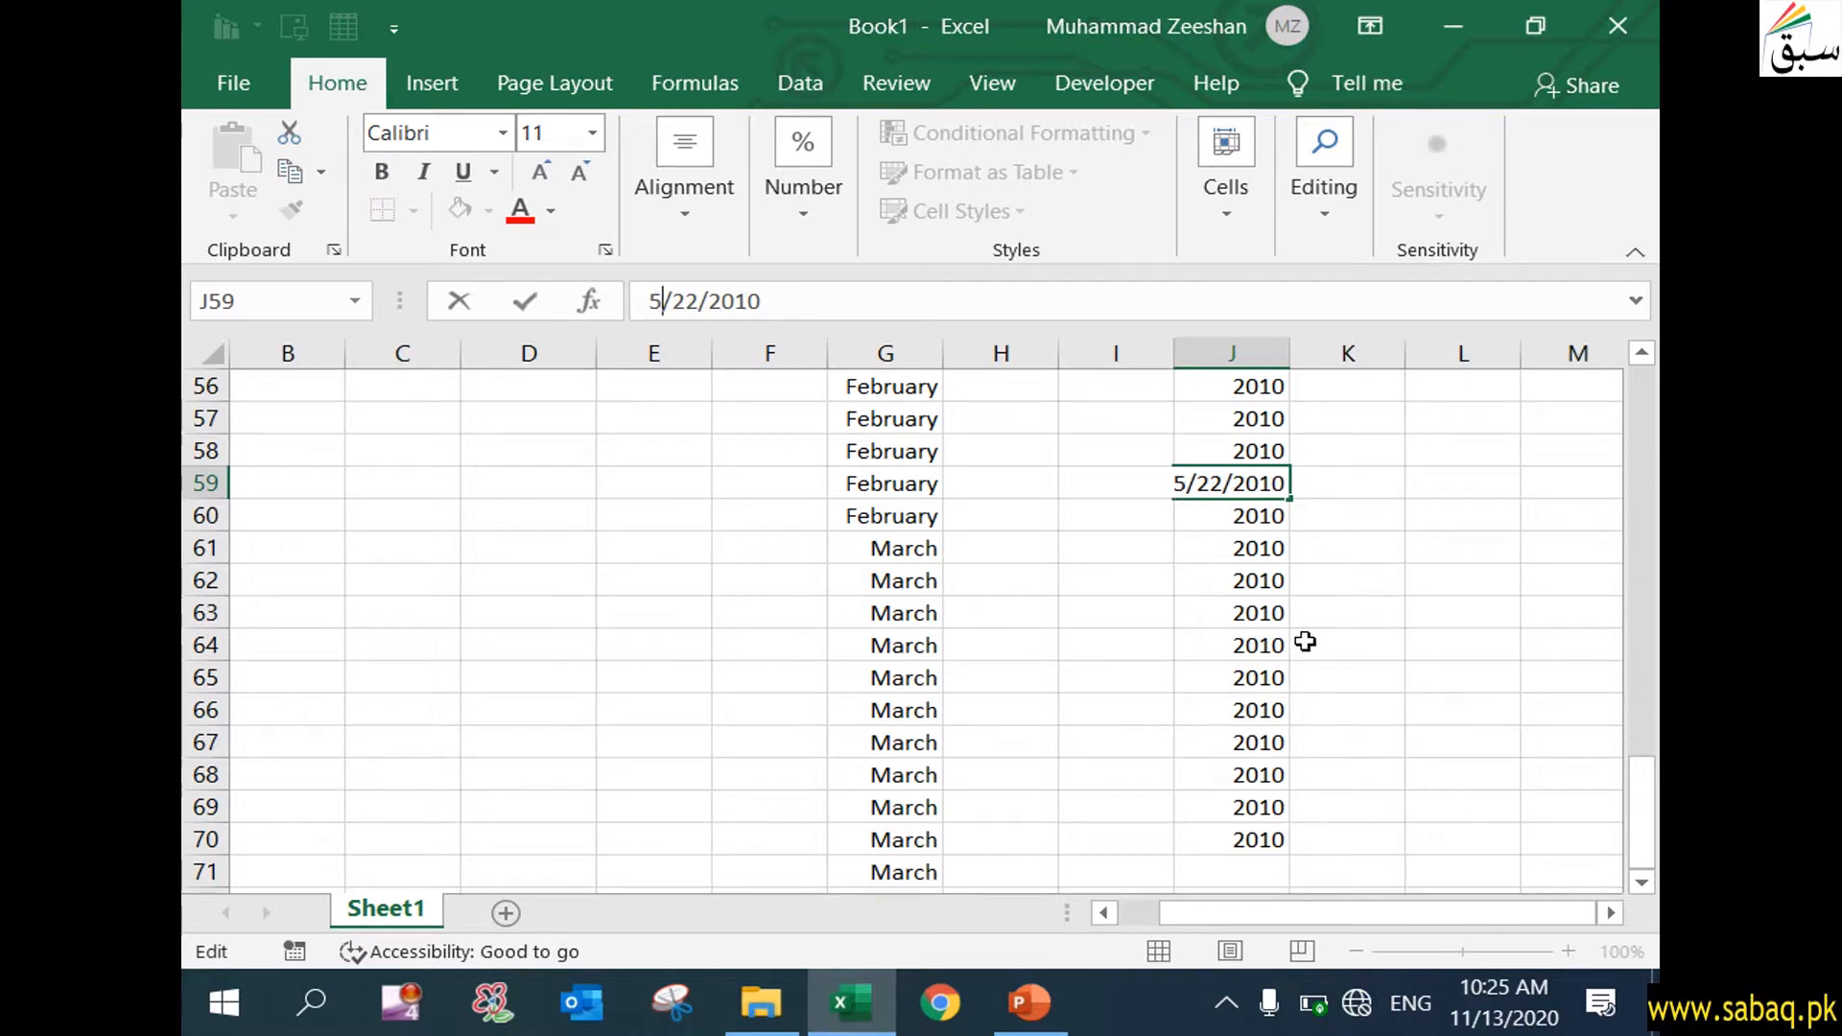
- Change the date in J1 to 12/12/2010
click(1267, 622)
scroll(1263, 765, down, 3)
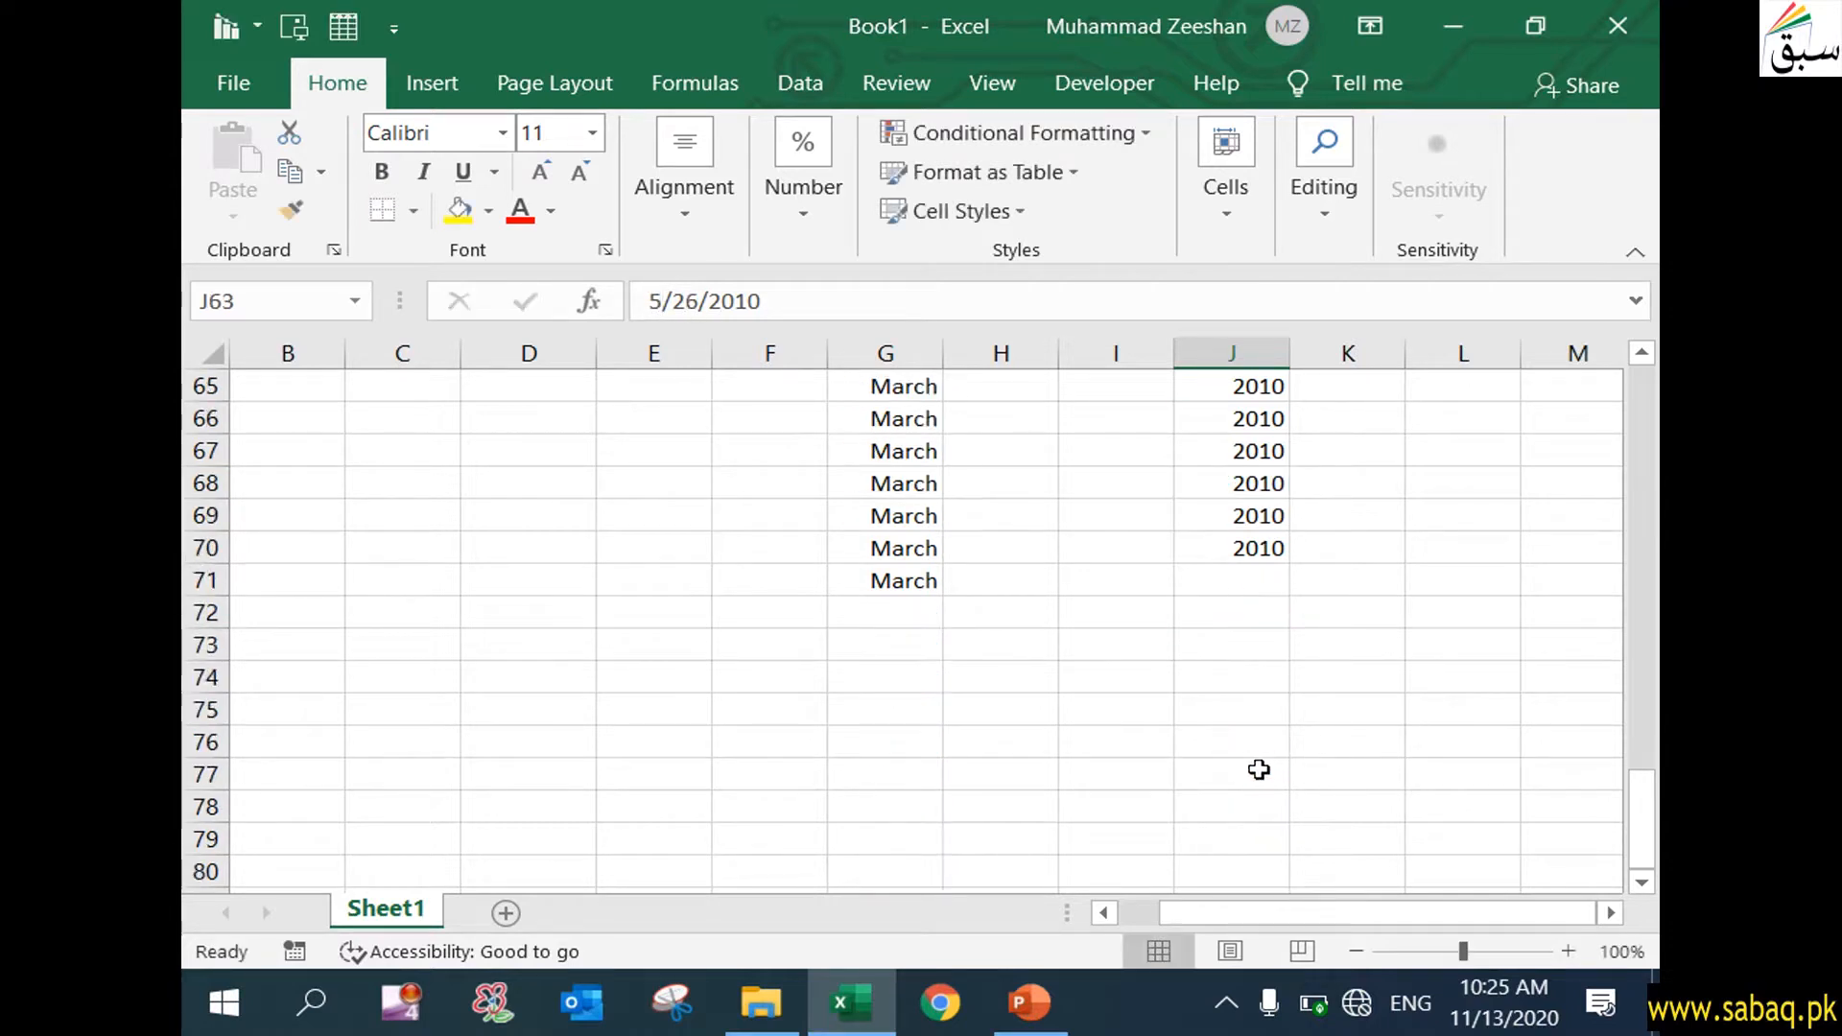
scroll(1263, 768, up, 20)
scroll(1301, 729, up, 1)
double_click(1259, 386)
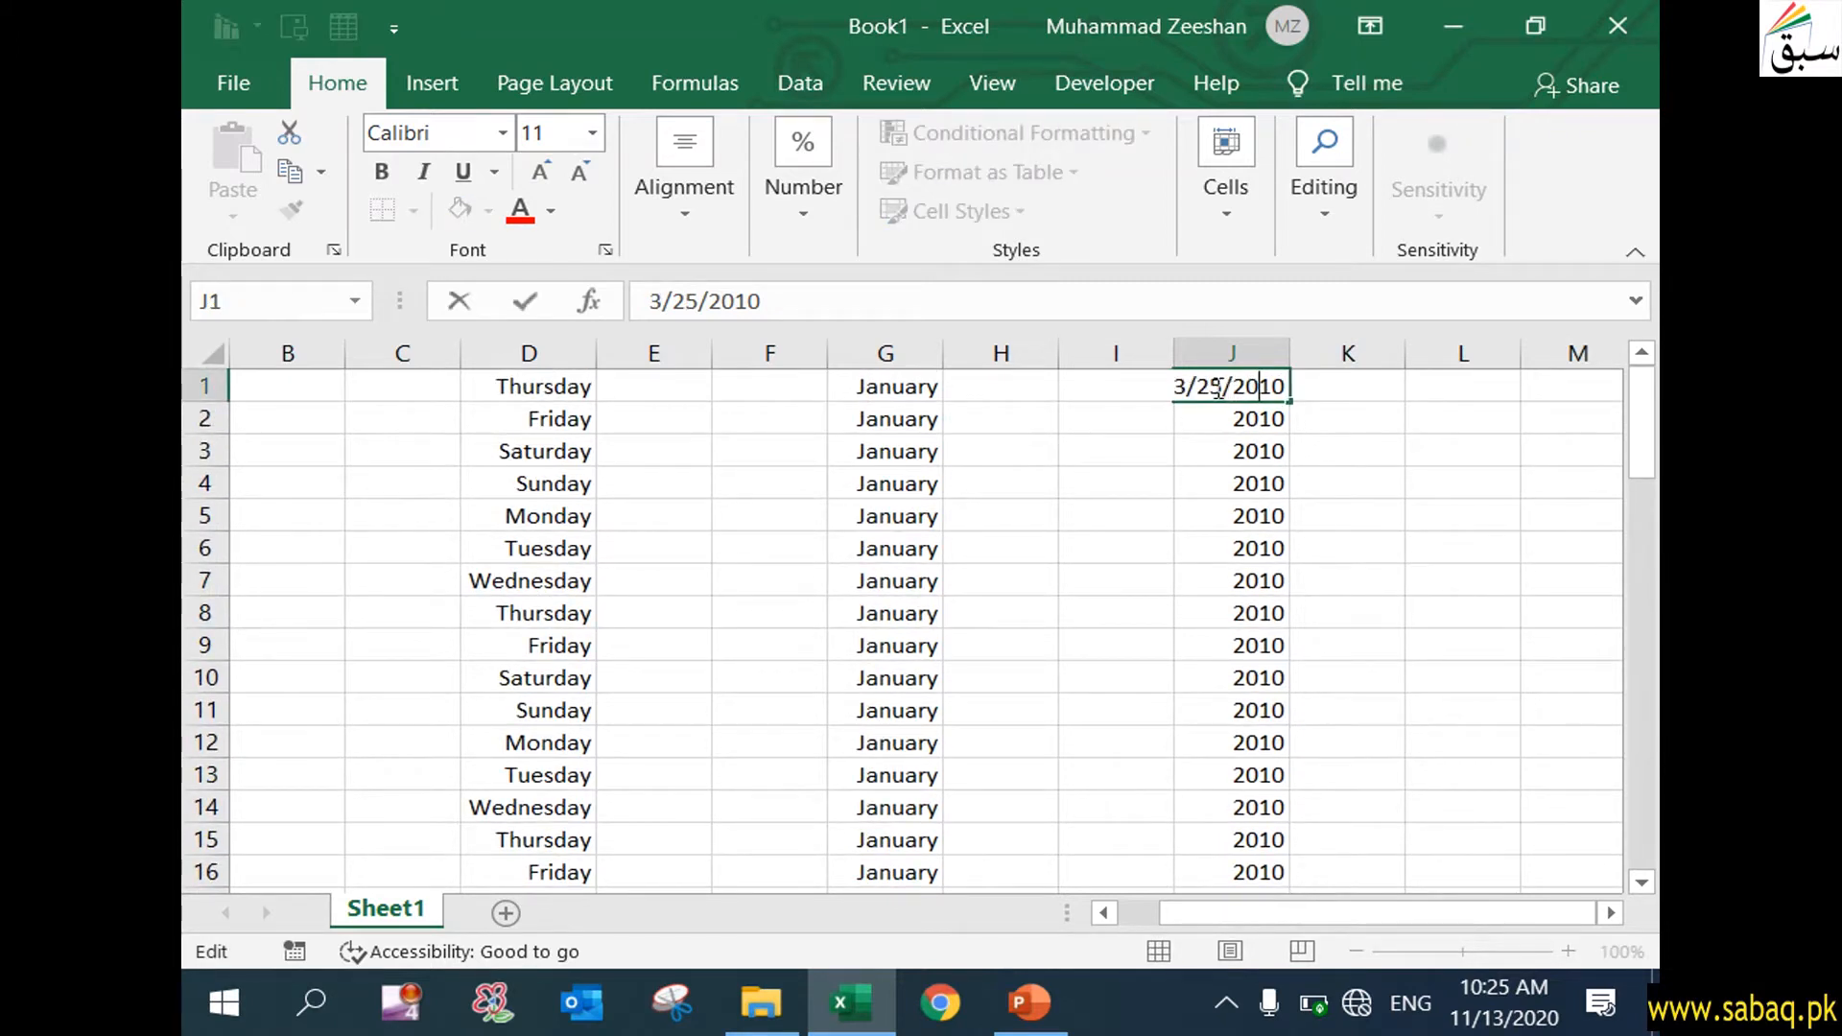
key(BackSpace)
key(BackSpace)
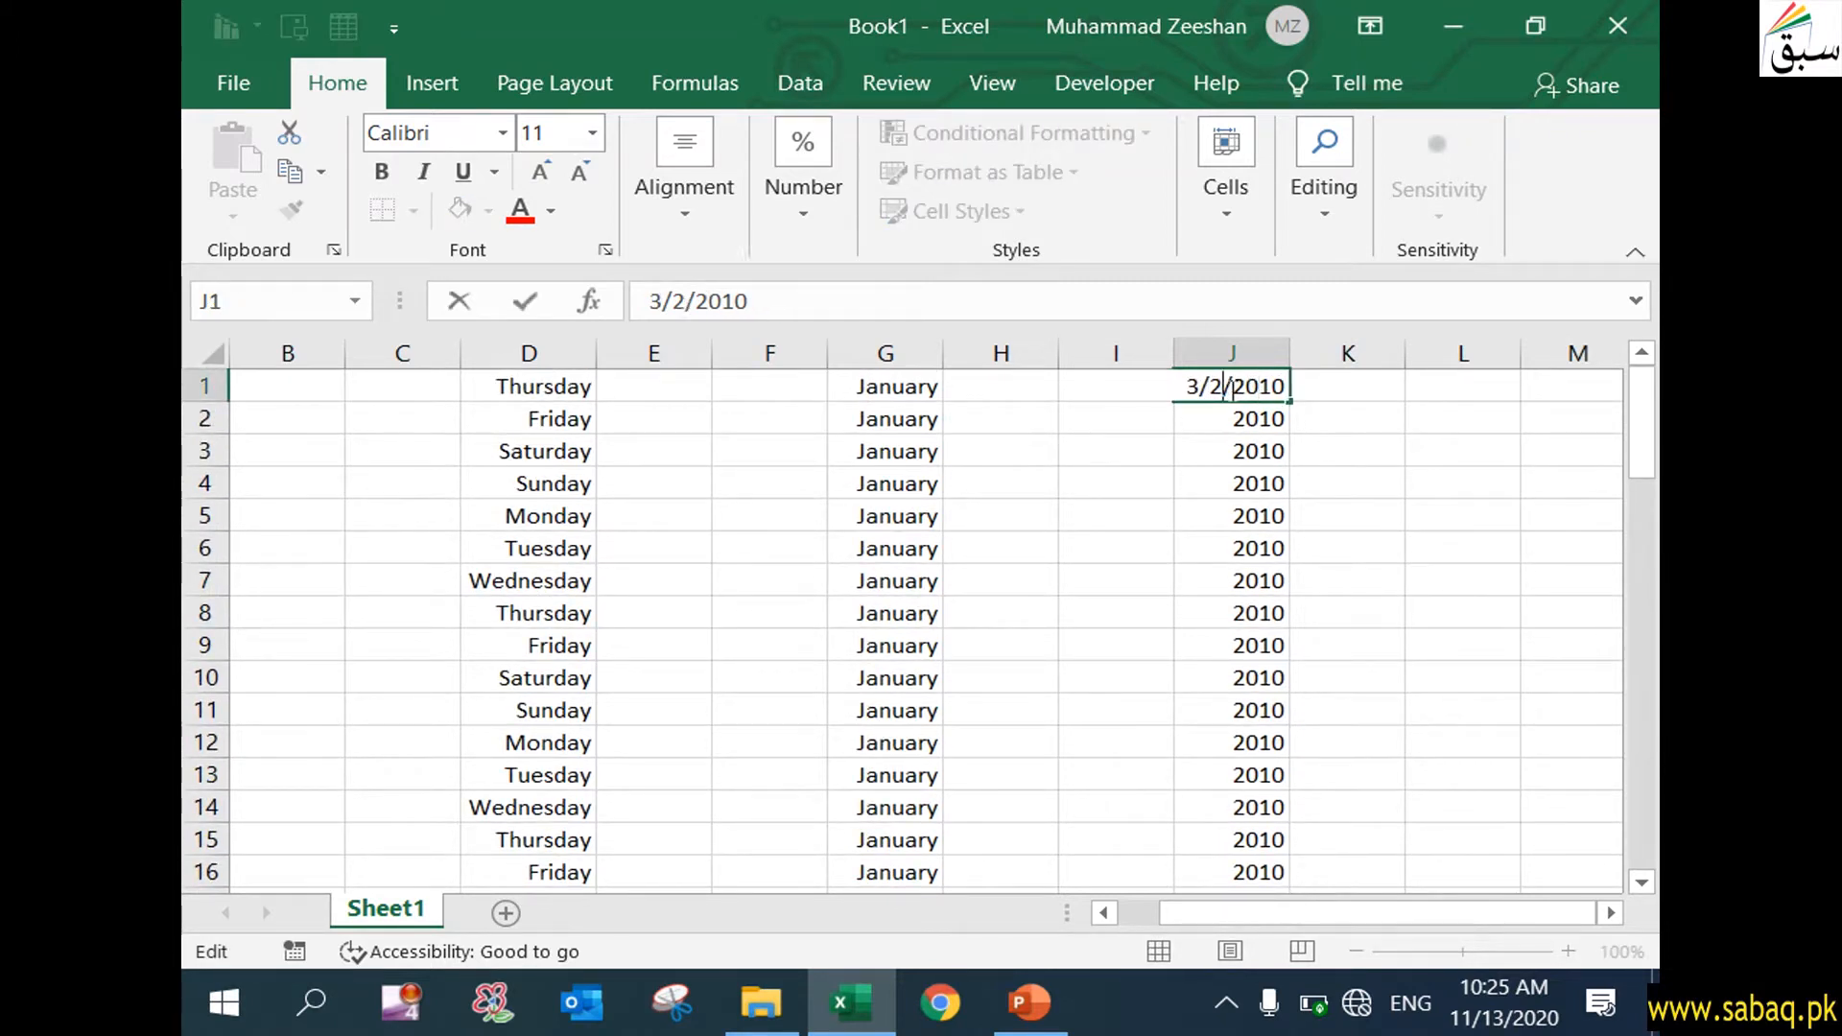
text(12)
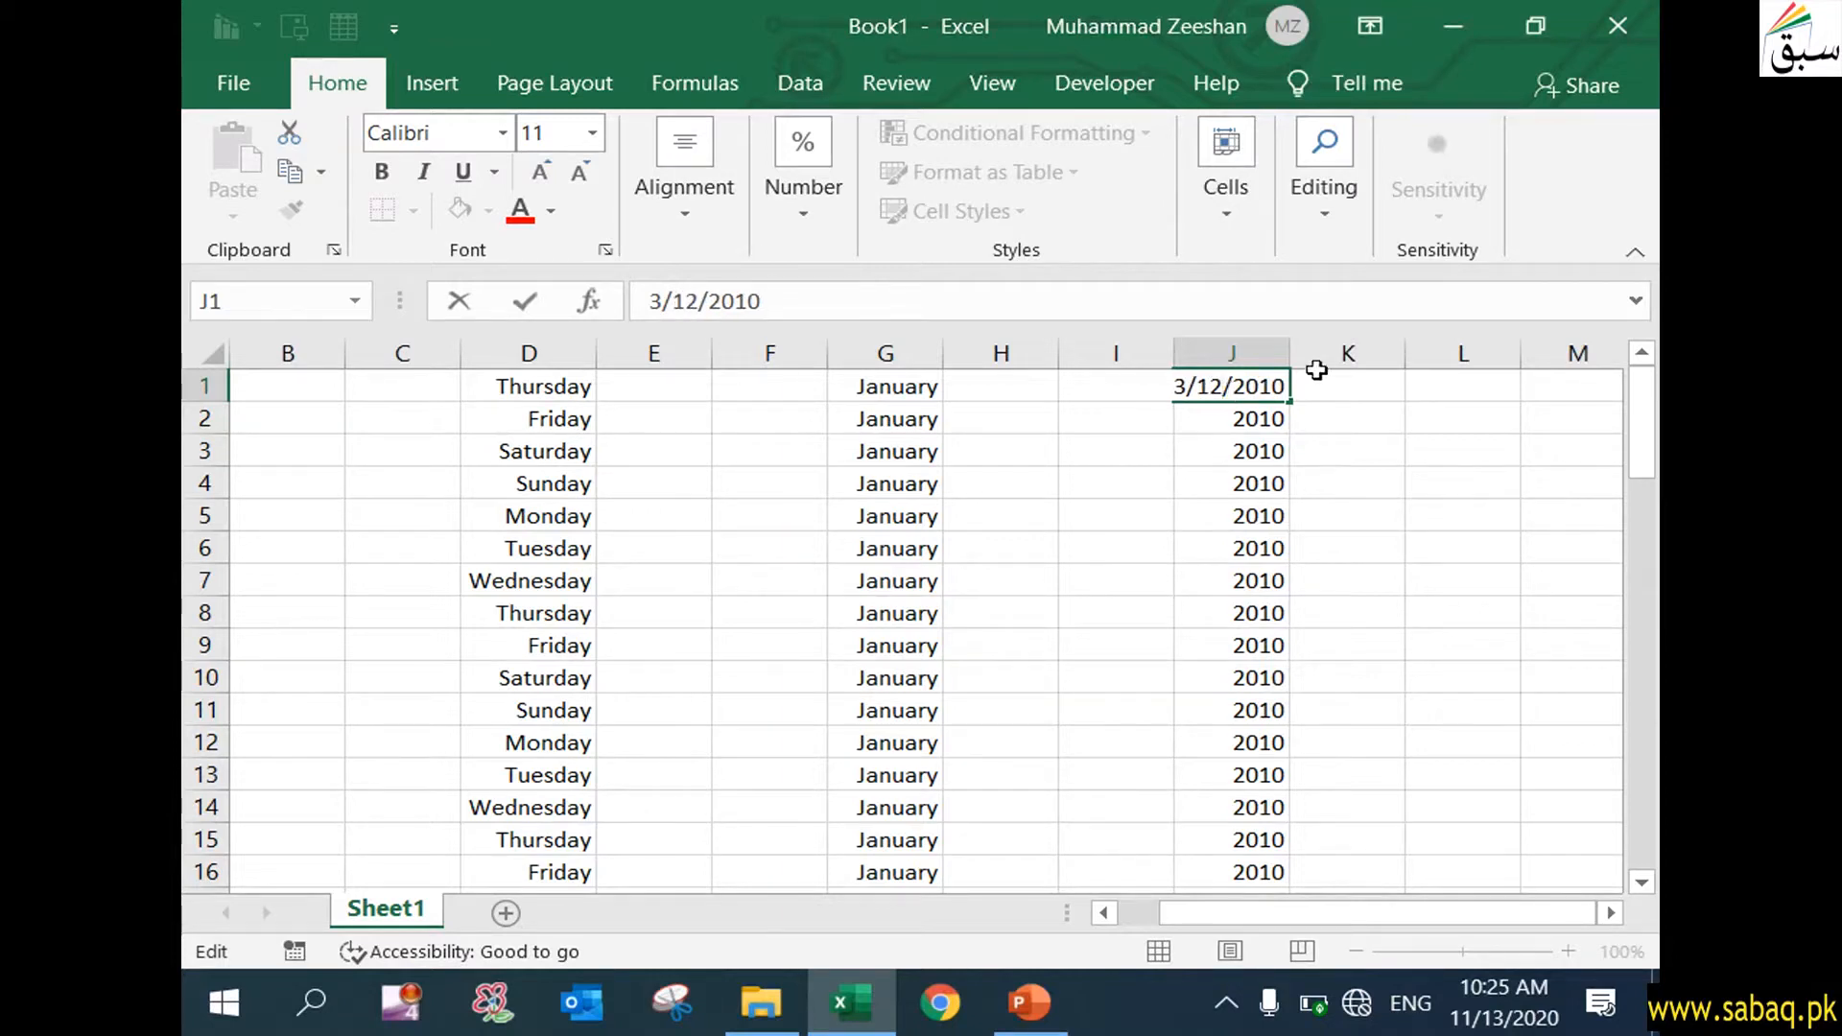
key(BackSpace)
text(12)
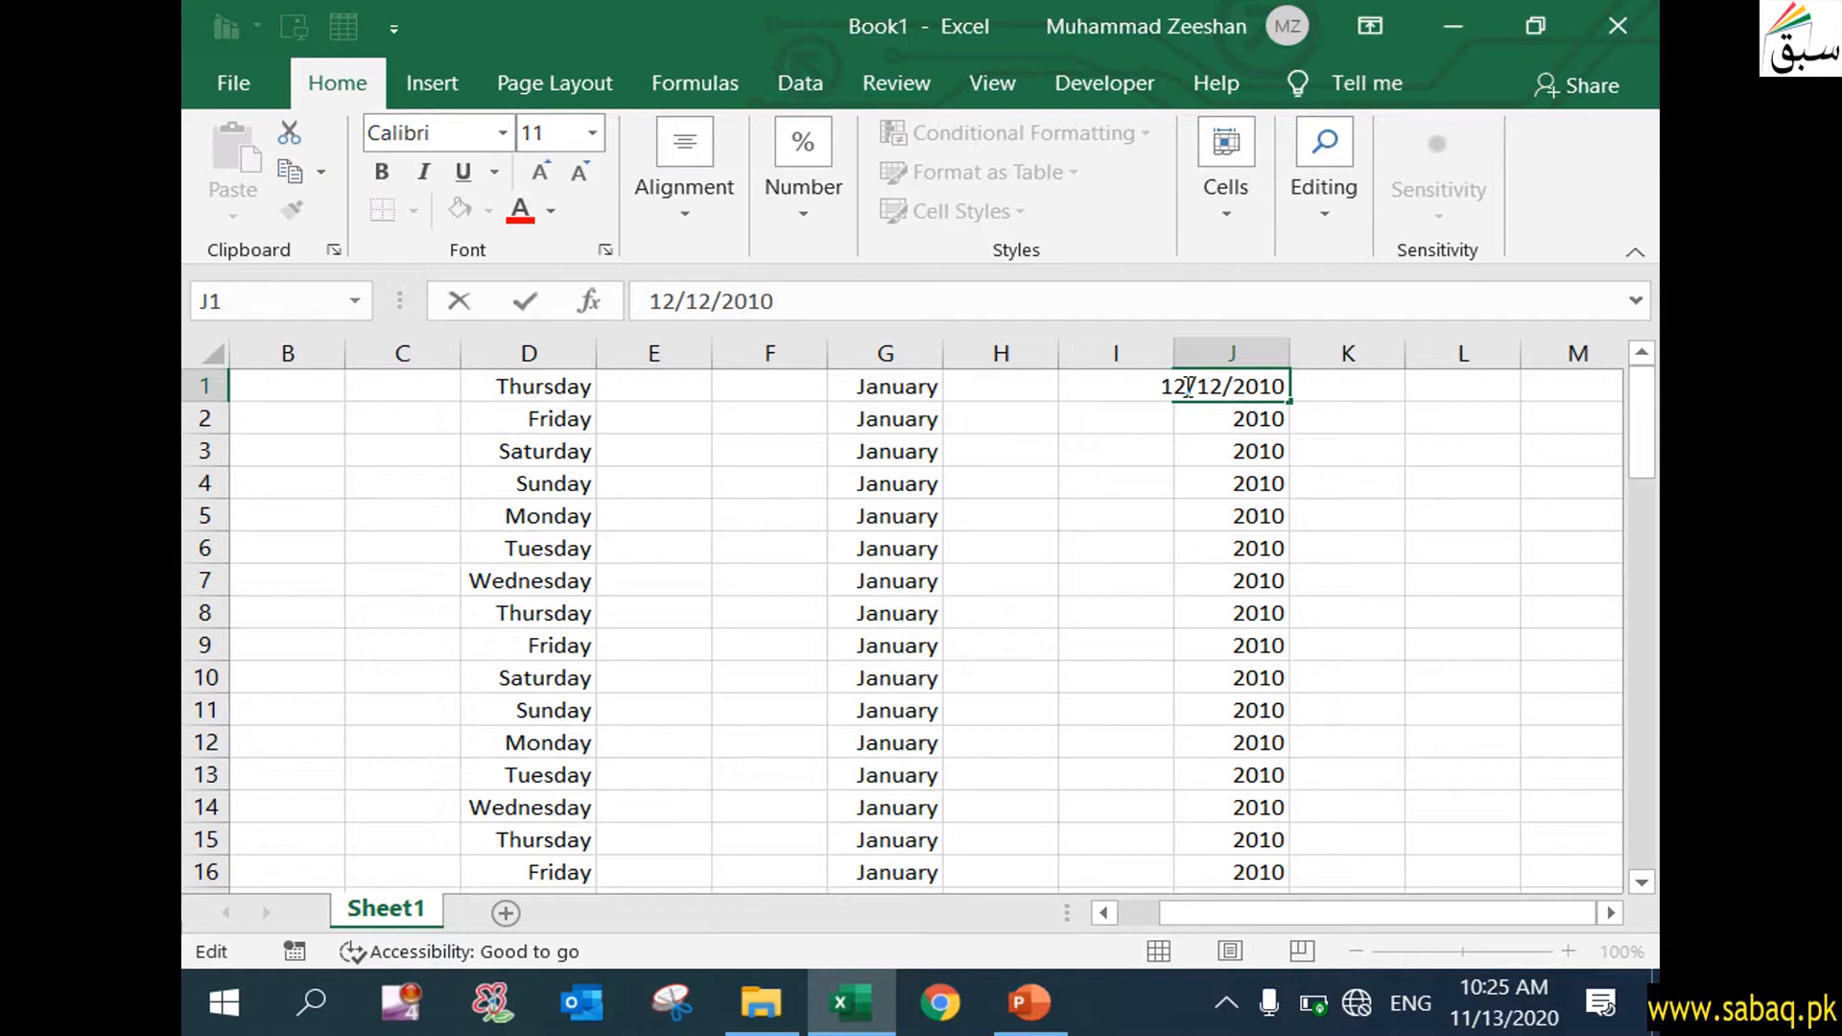
click(1193, 542)
click(1223, 376)
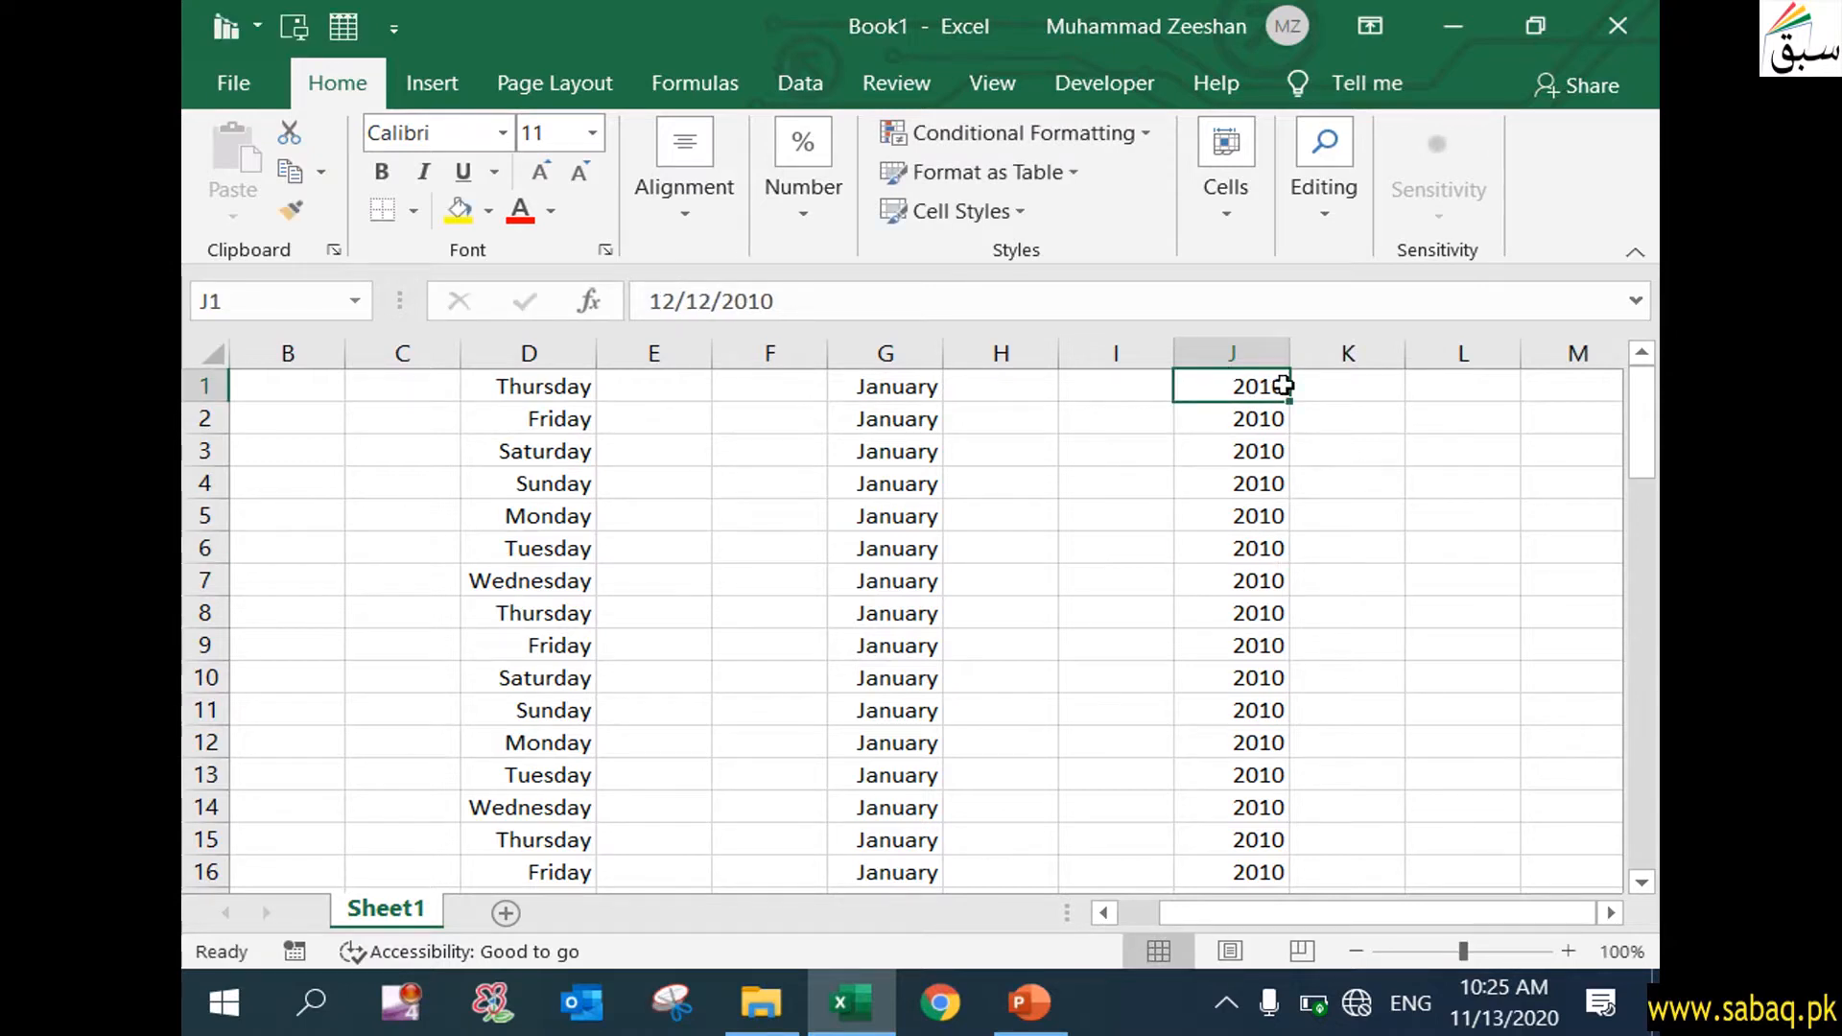
- Fill the date series from J1 down to J28 and inspect the dates stored in J20 and J21
drag(1289, 401, 1295, 895)
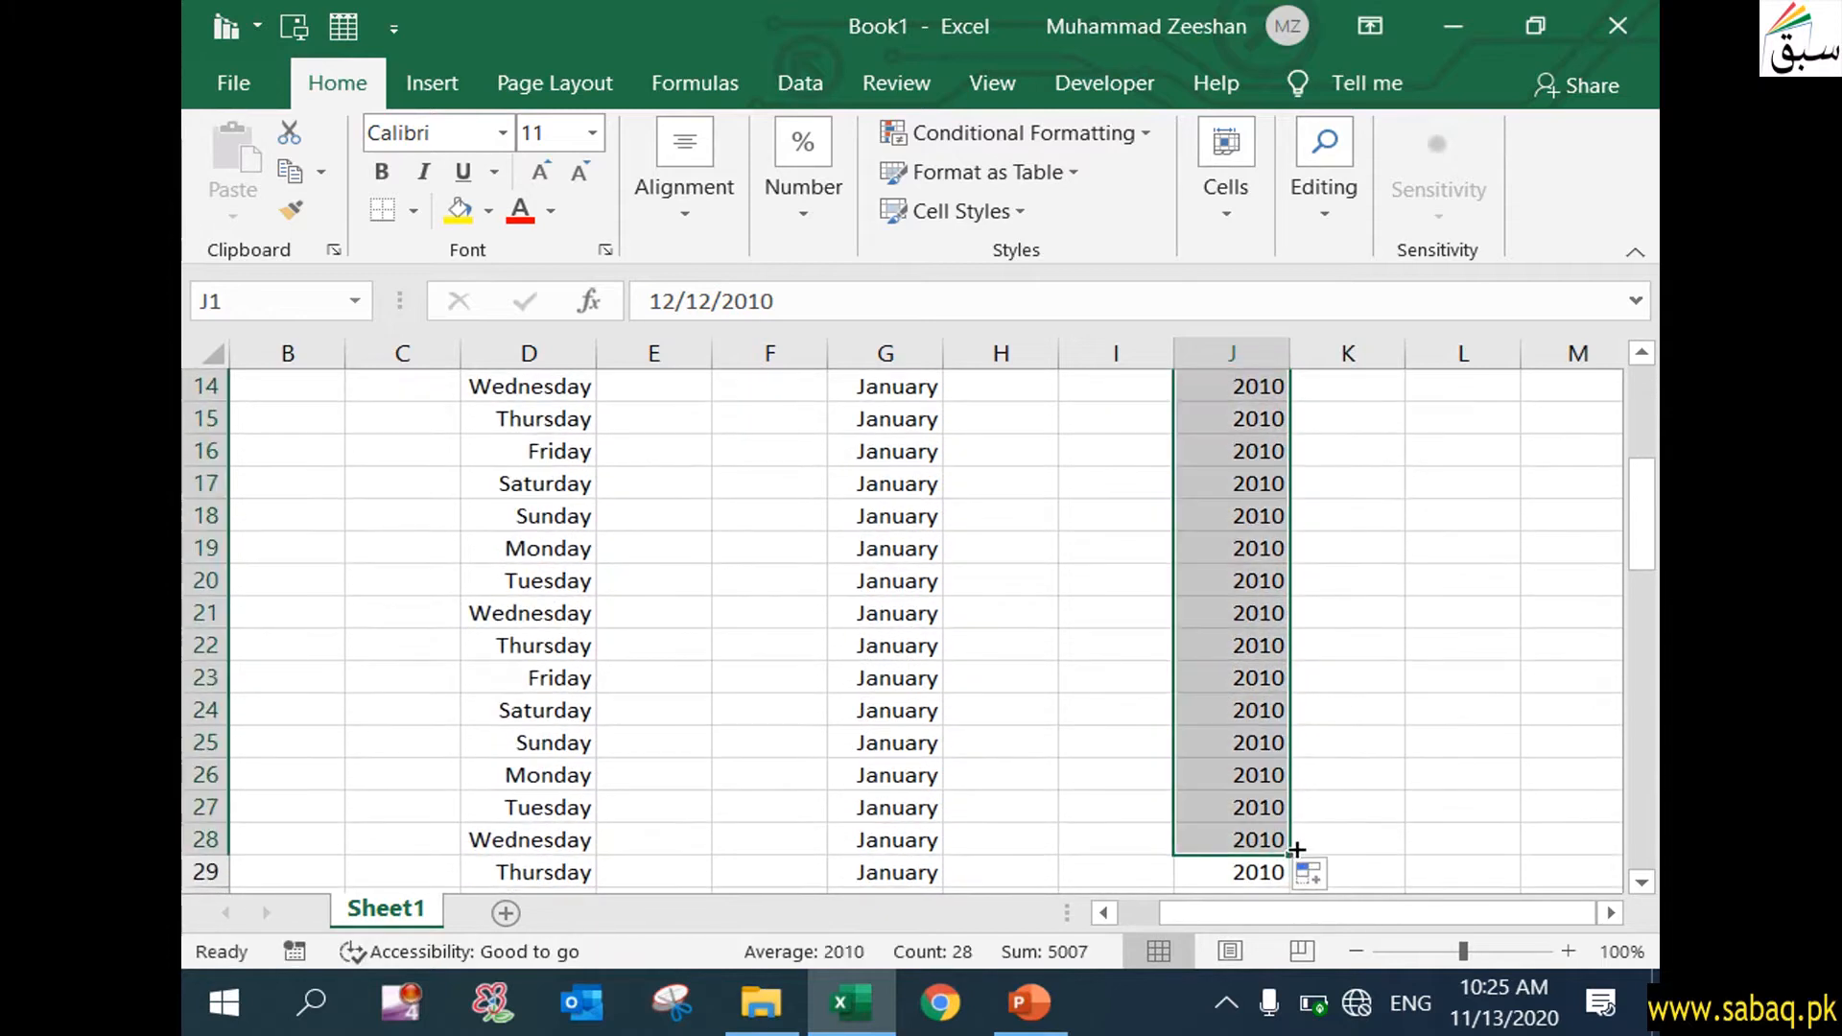
click(1267, 607)
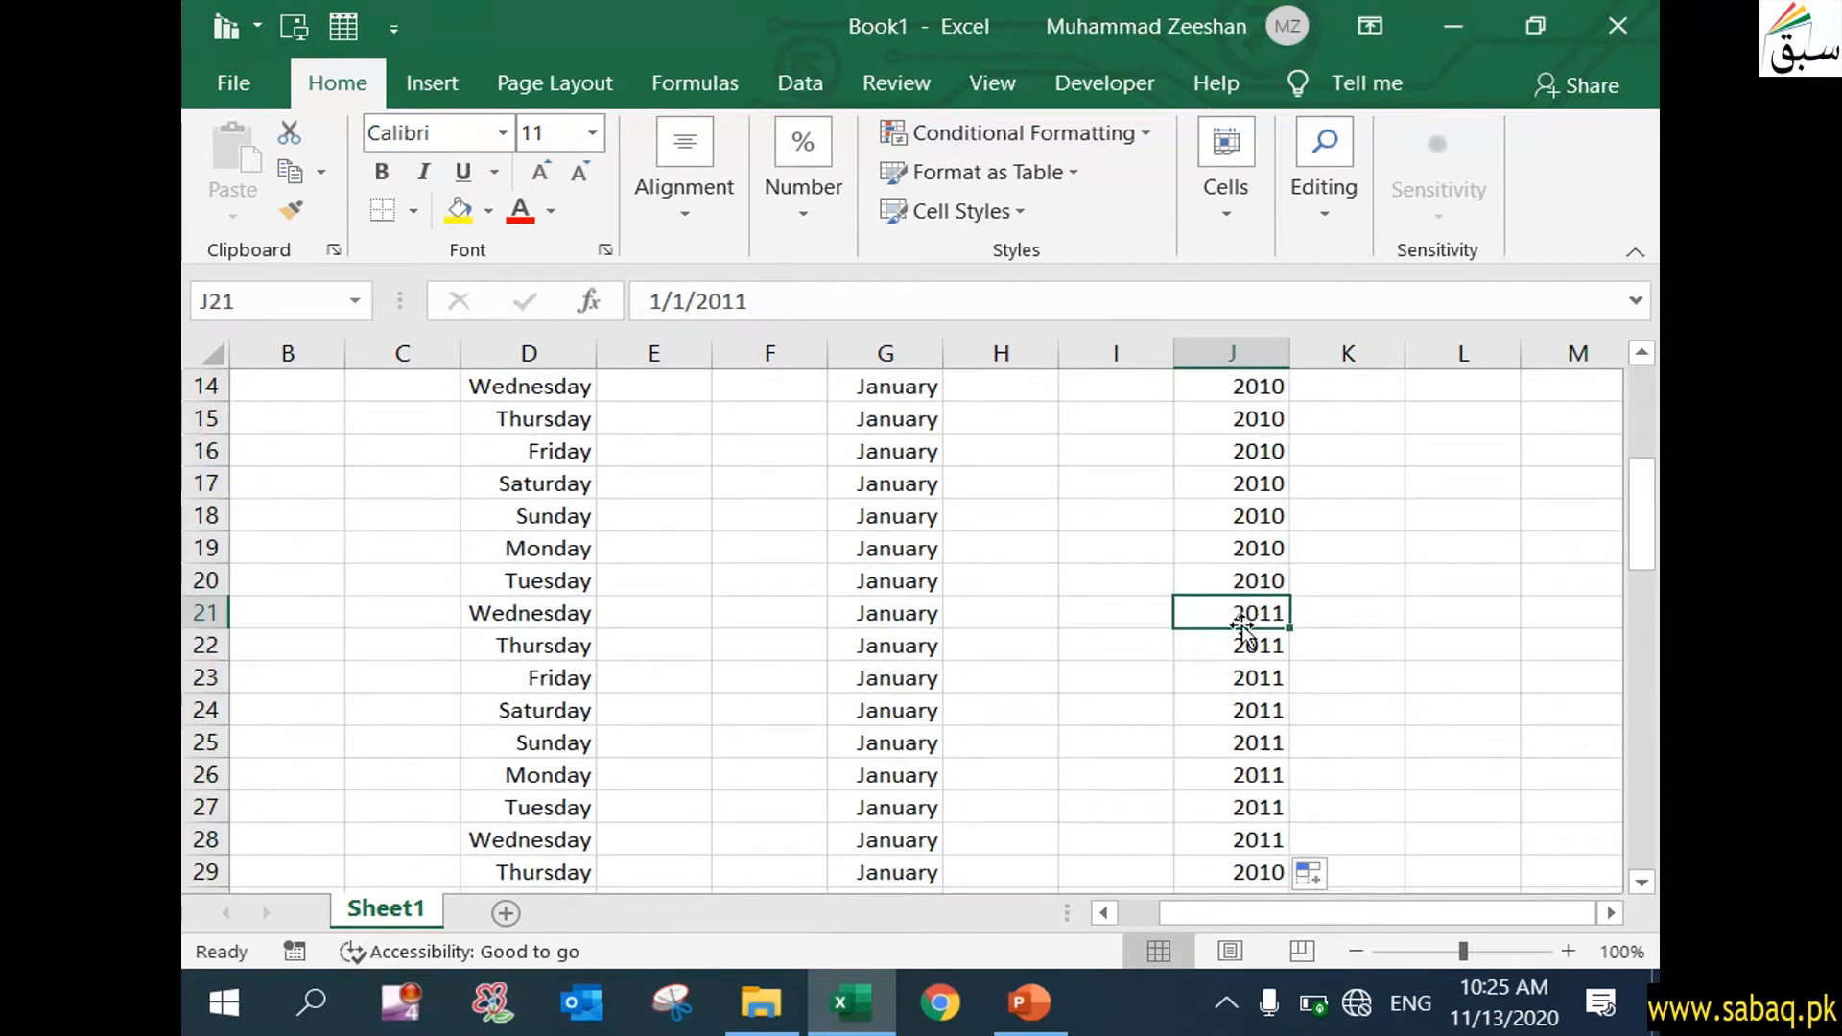
double_click(1275, 580)
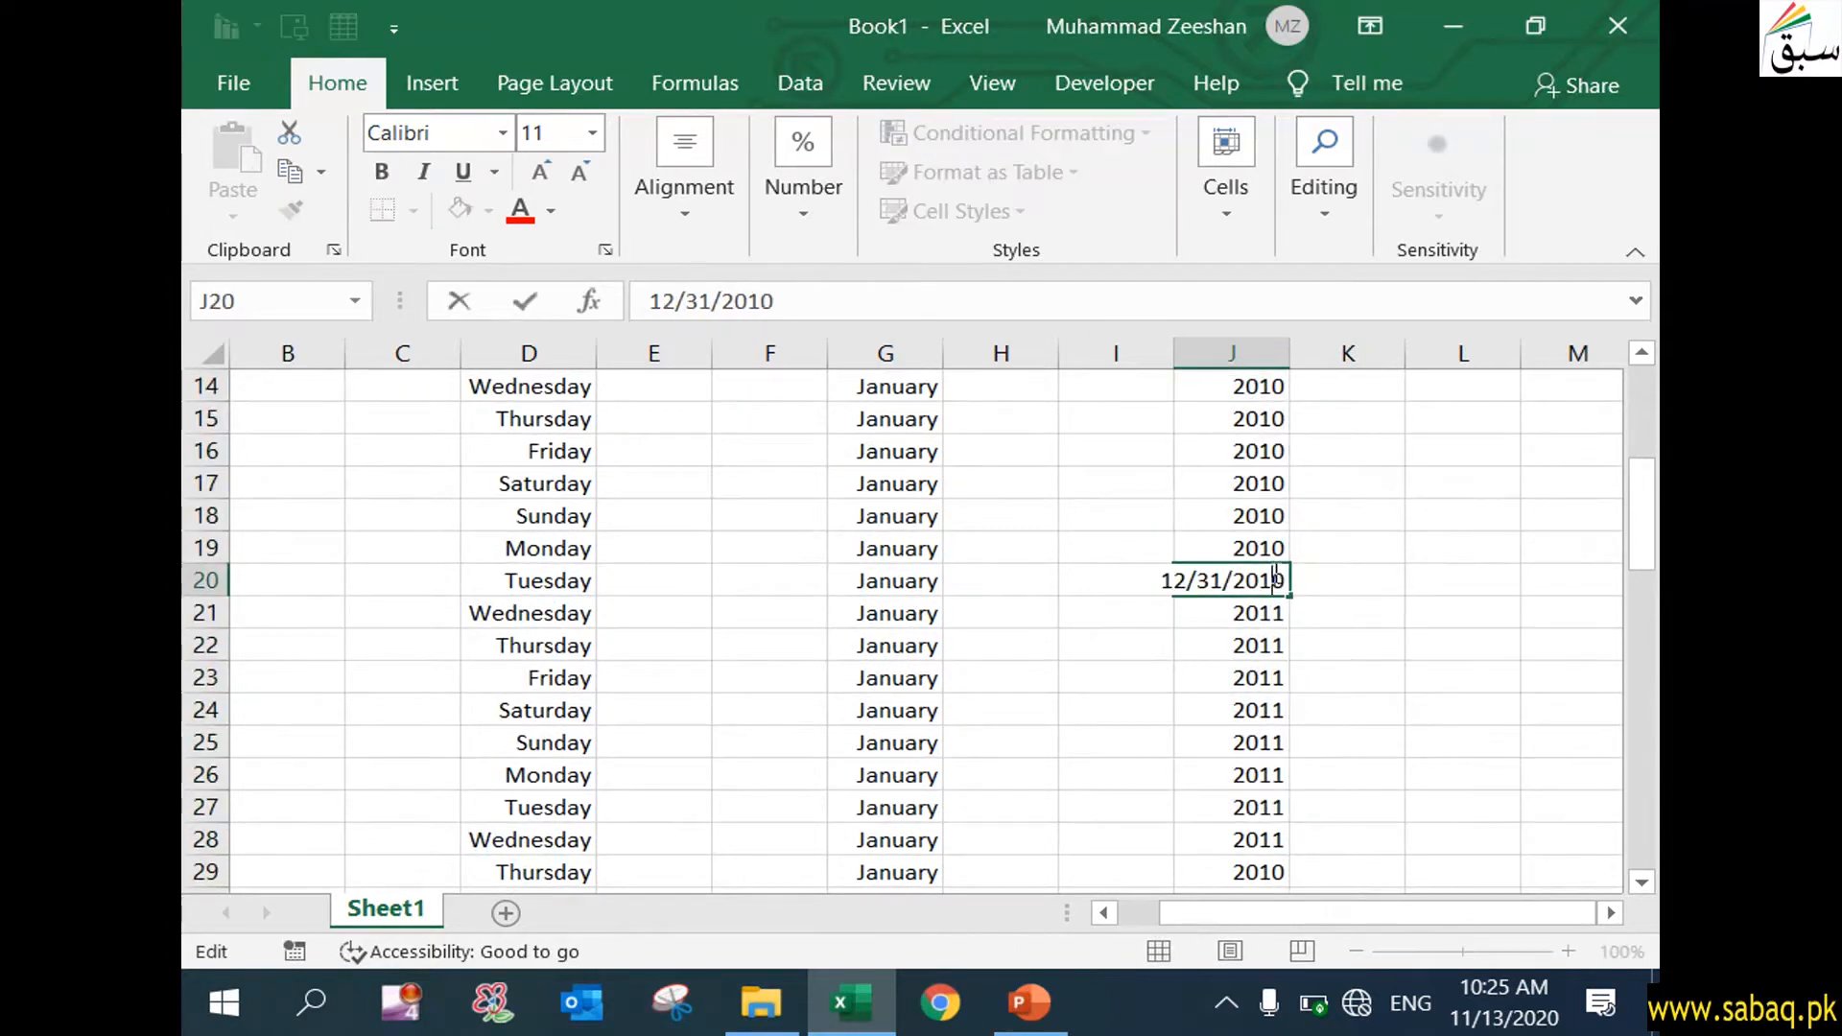
double_click(1208, 582)
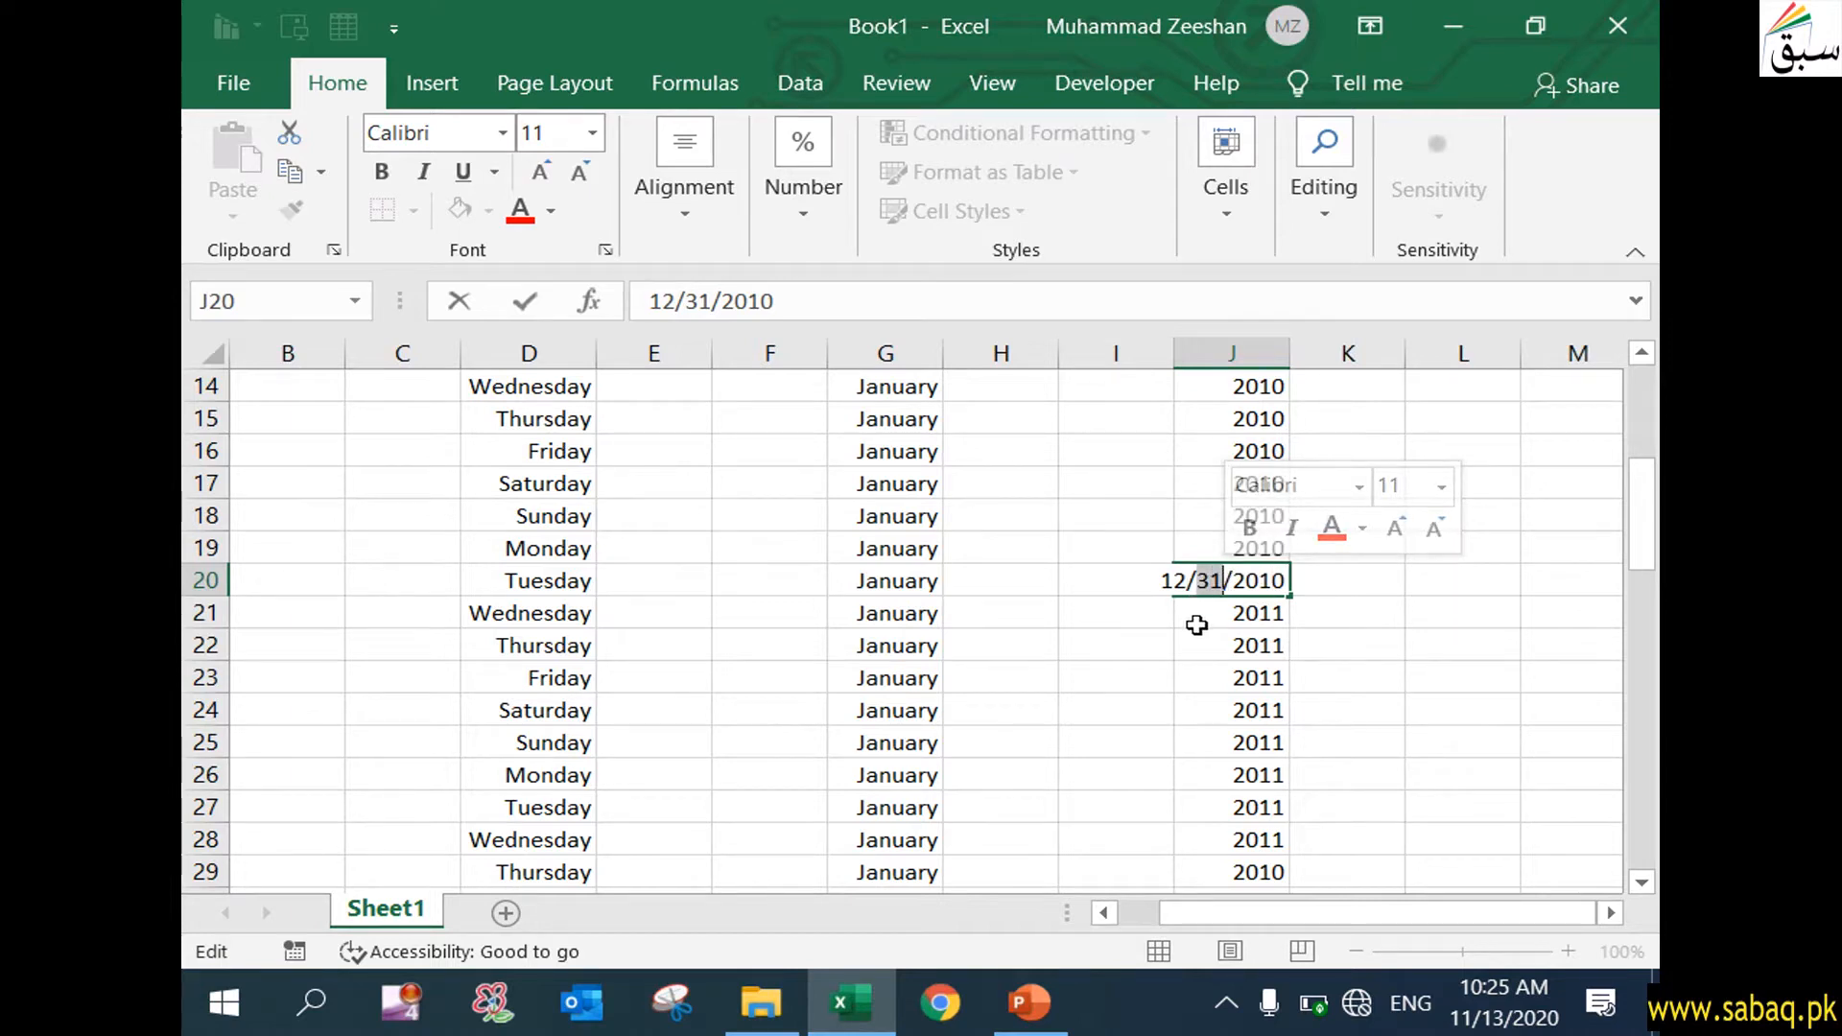
click(1247, 615)
scroll(1163, 662, up, 5)
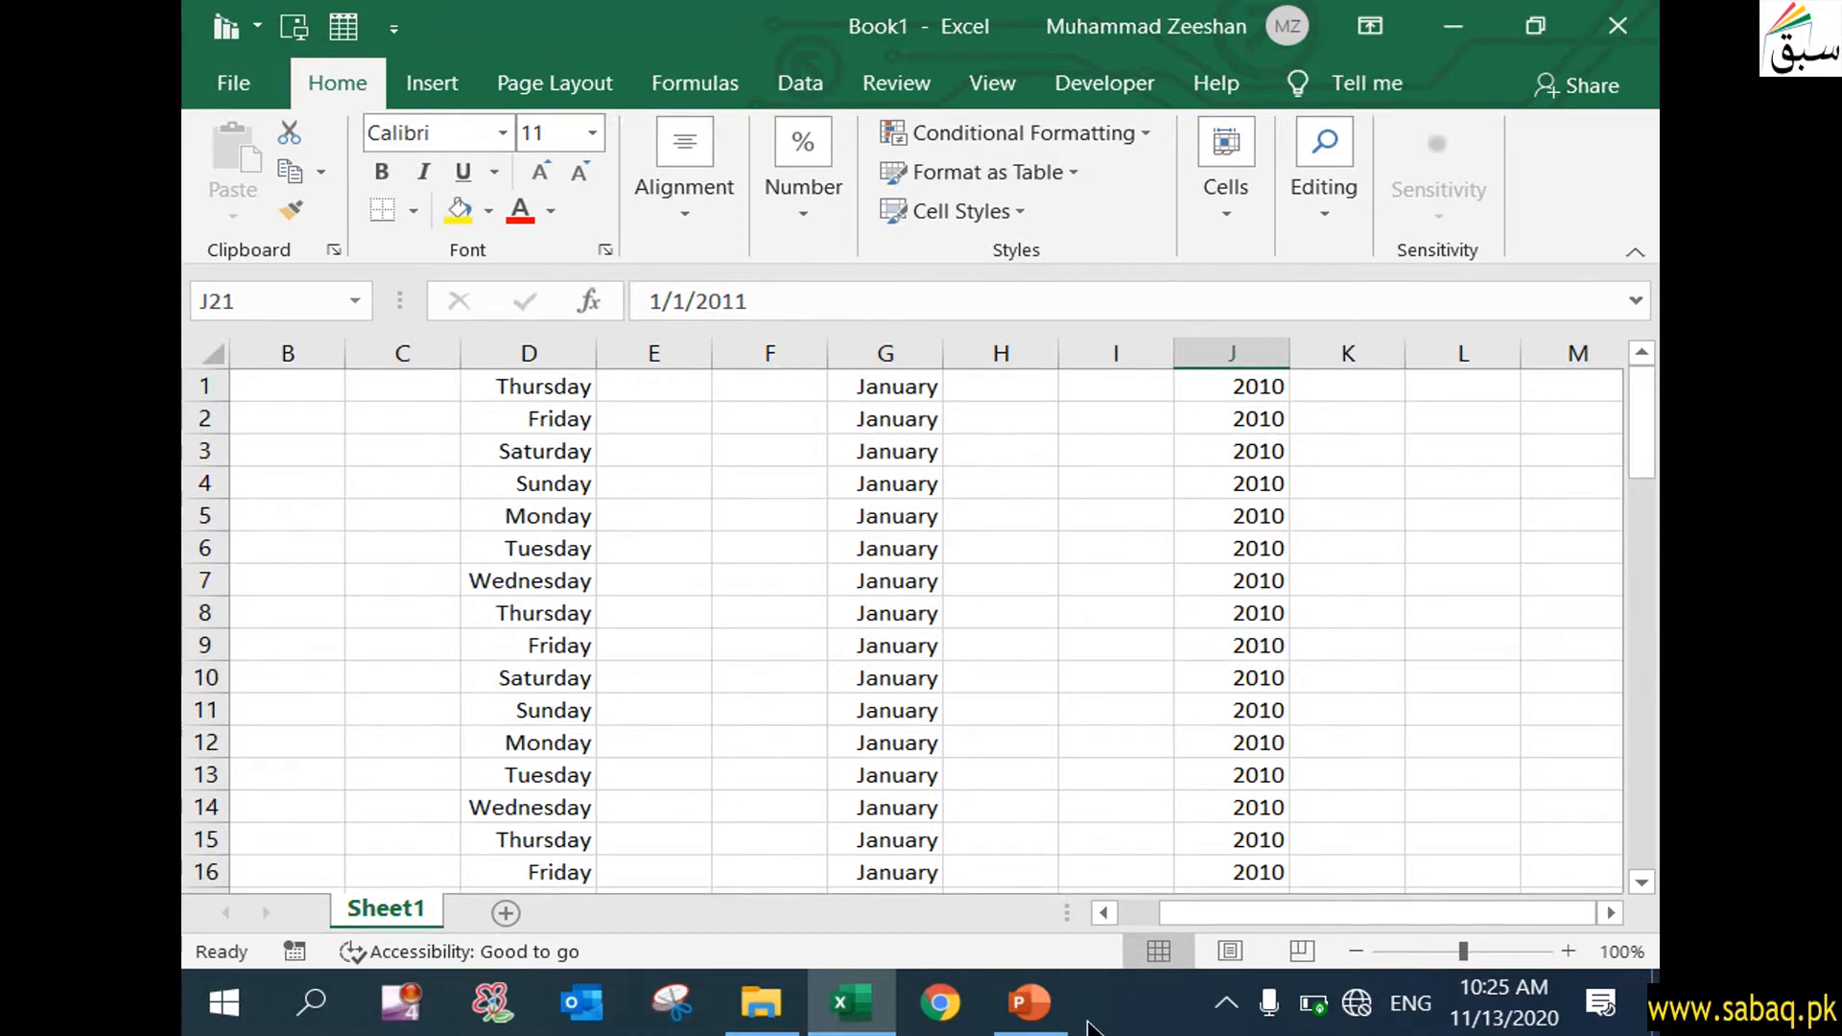
- Open the custom number formats for column B and examine the parts of the m/d/yyyy code
click(1056, 1023)
click(1055, 1023)
drag(1322, 917, 919, 913)
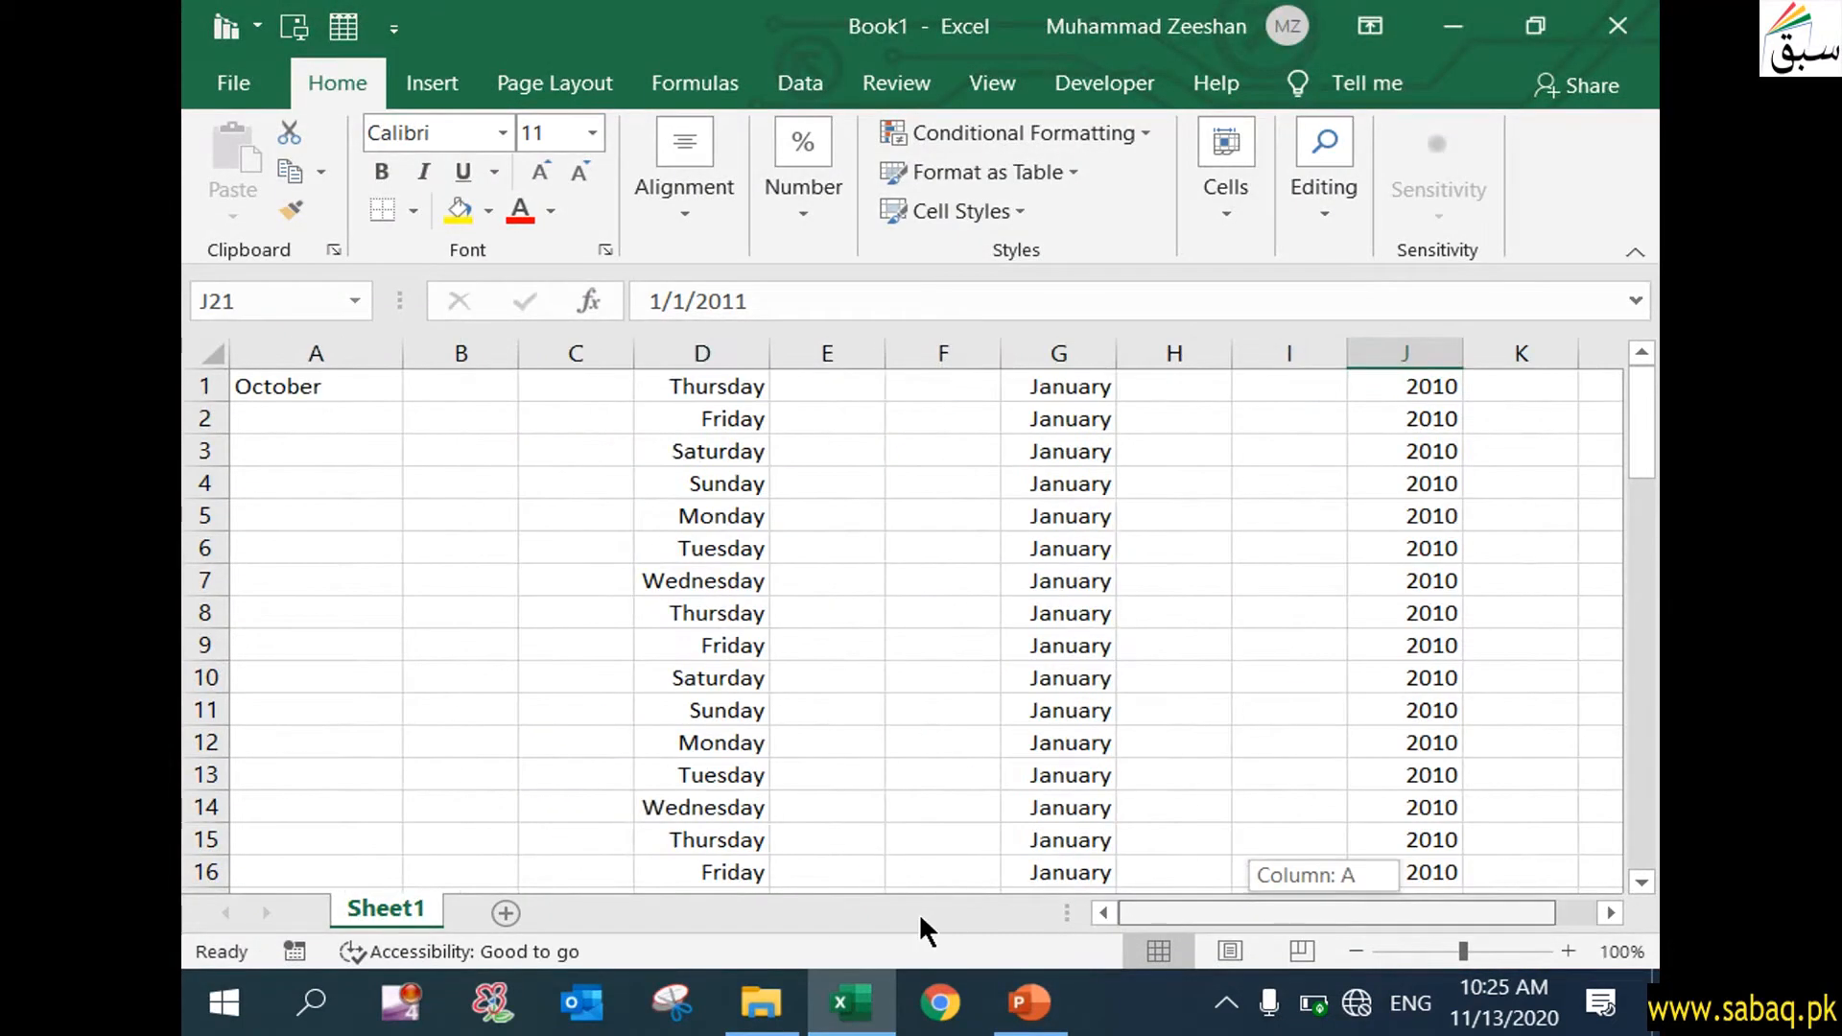
click(468, 354)
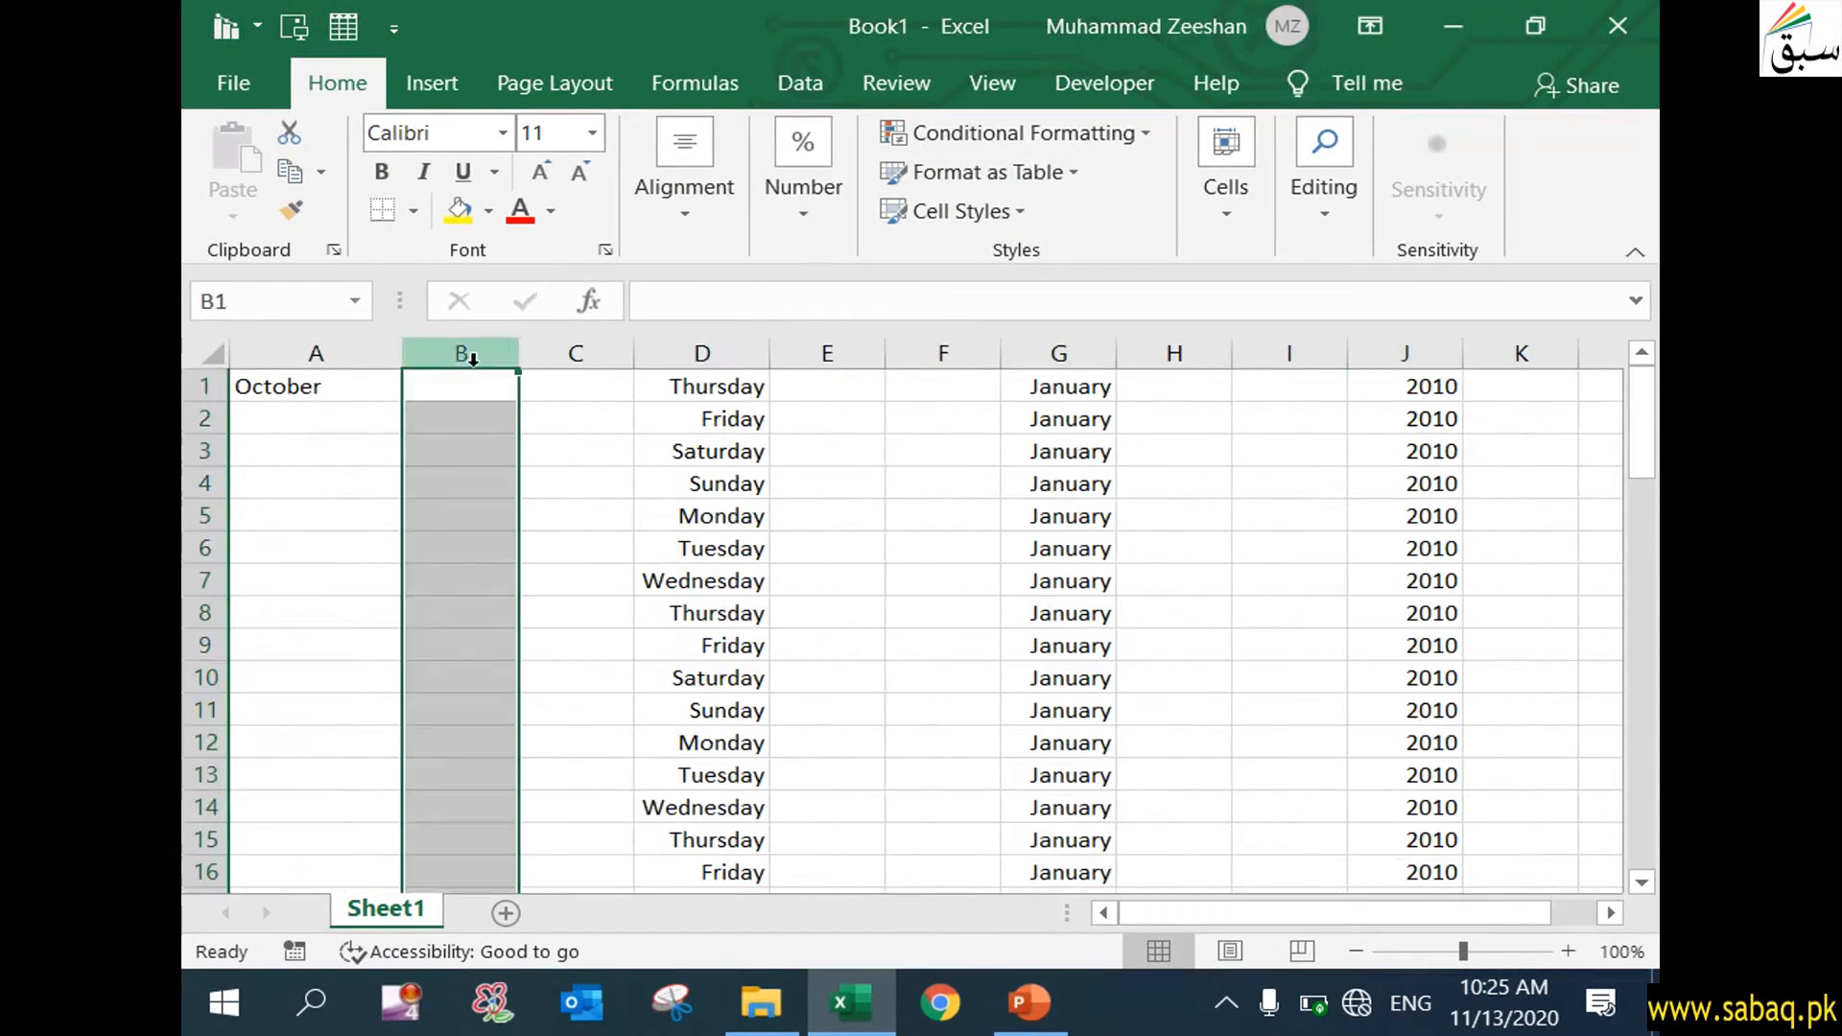
click(796, 233)
click(1005, 401)
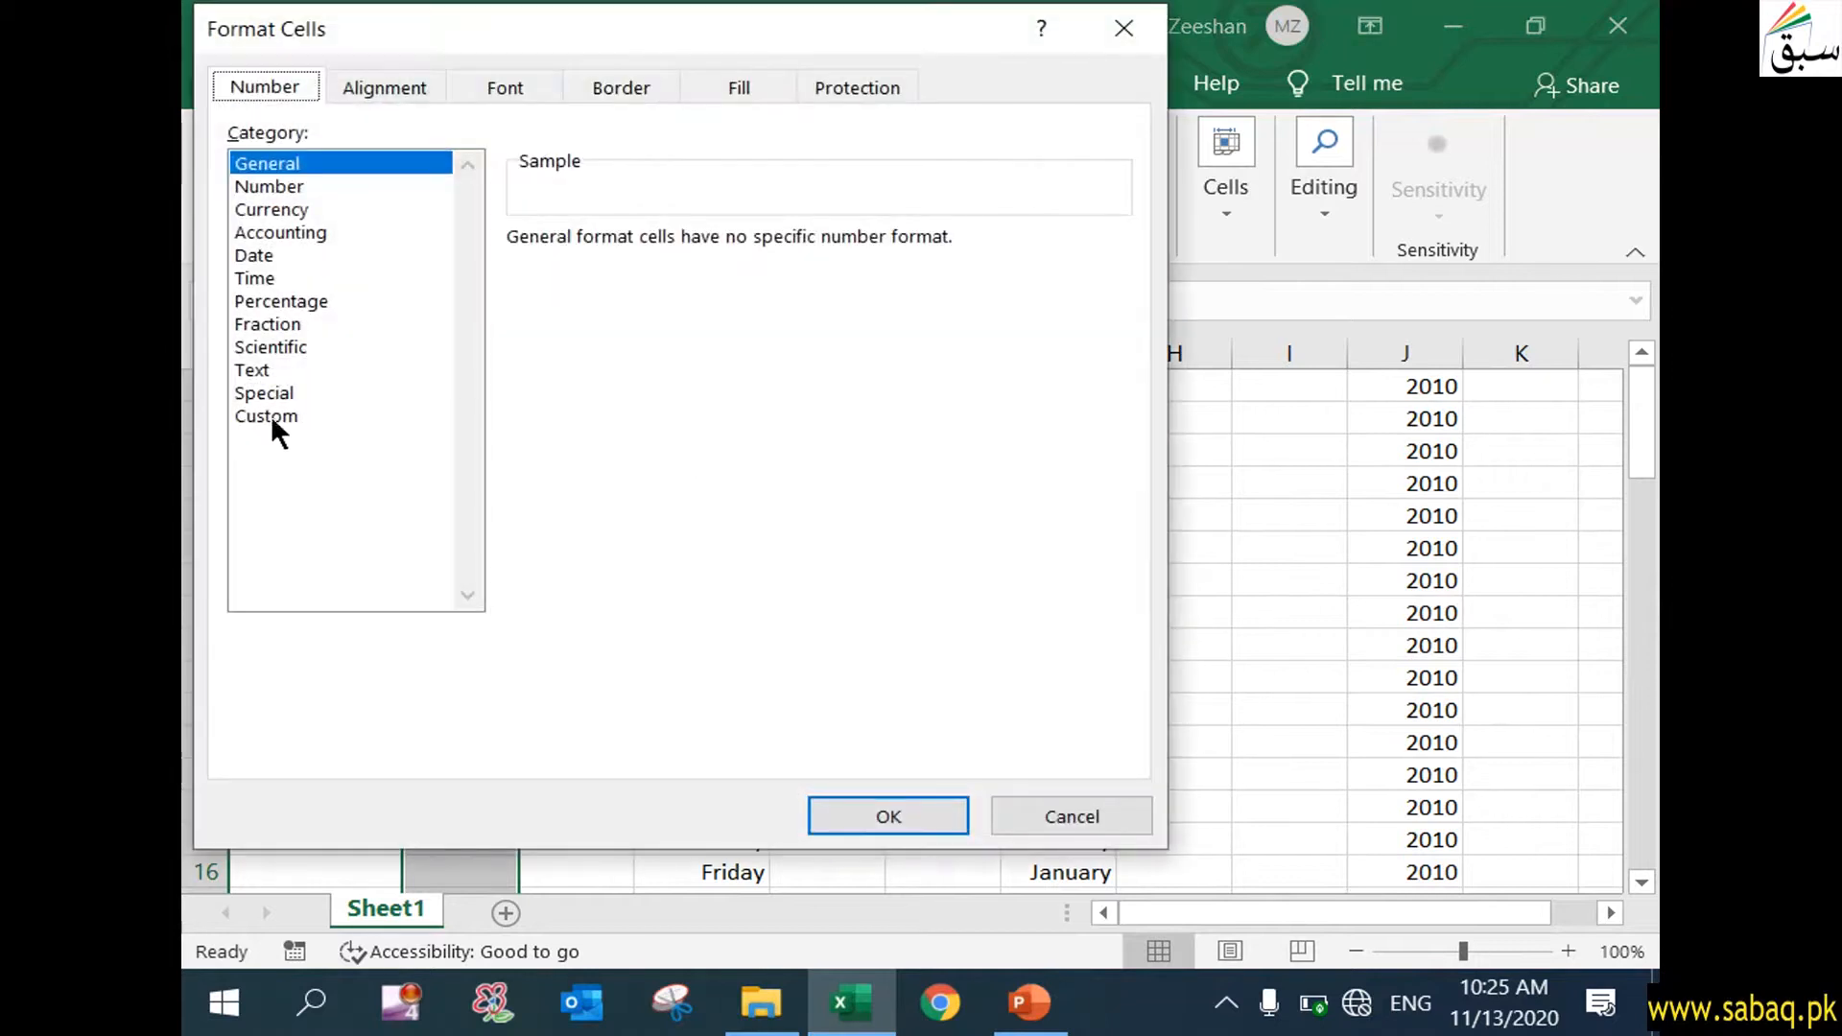
click(269, 416)
drag(525, 50, 979, 47)
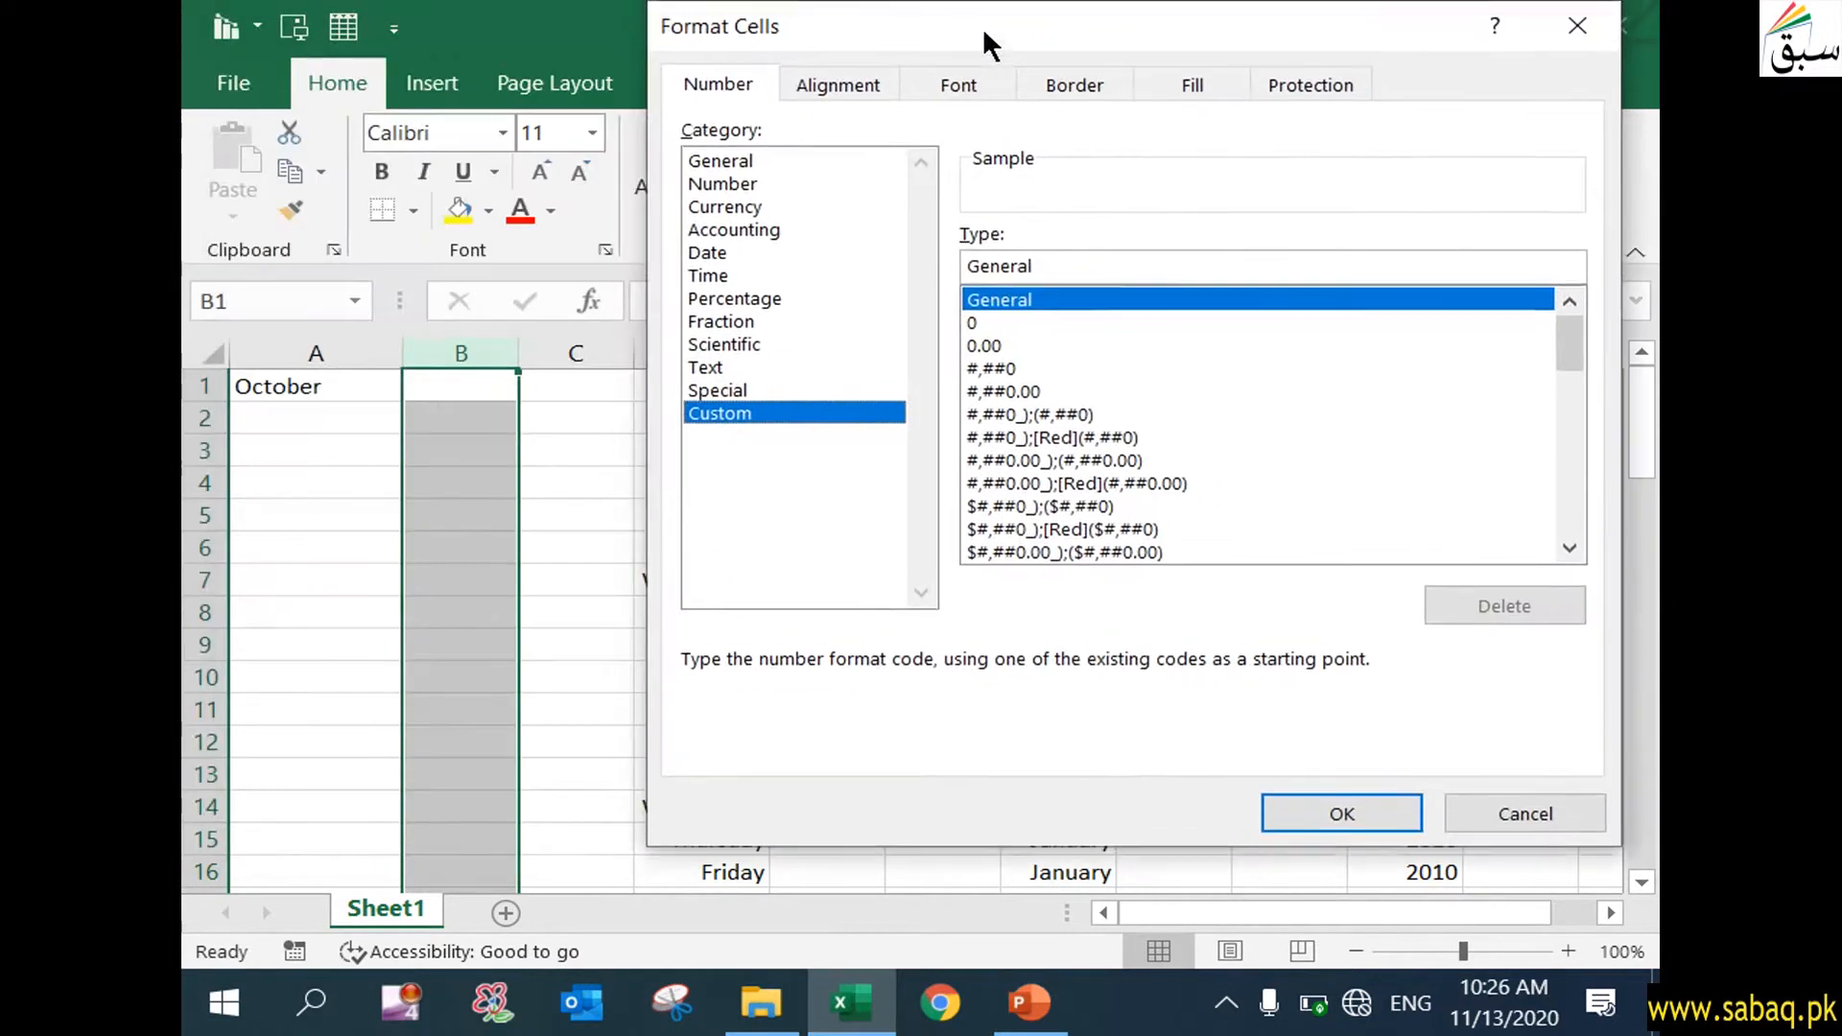
drag(1552, 324, 1567, 407)
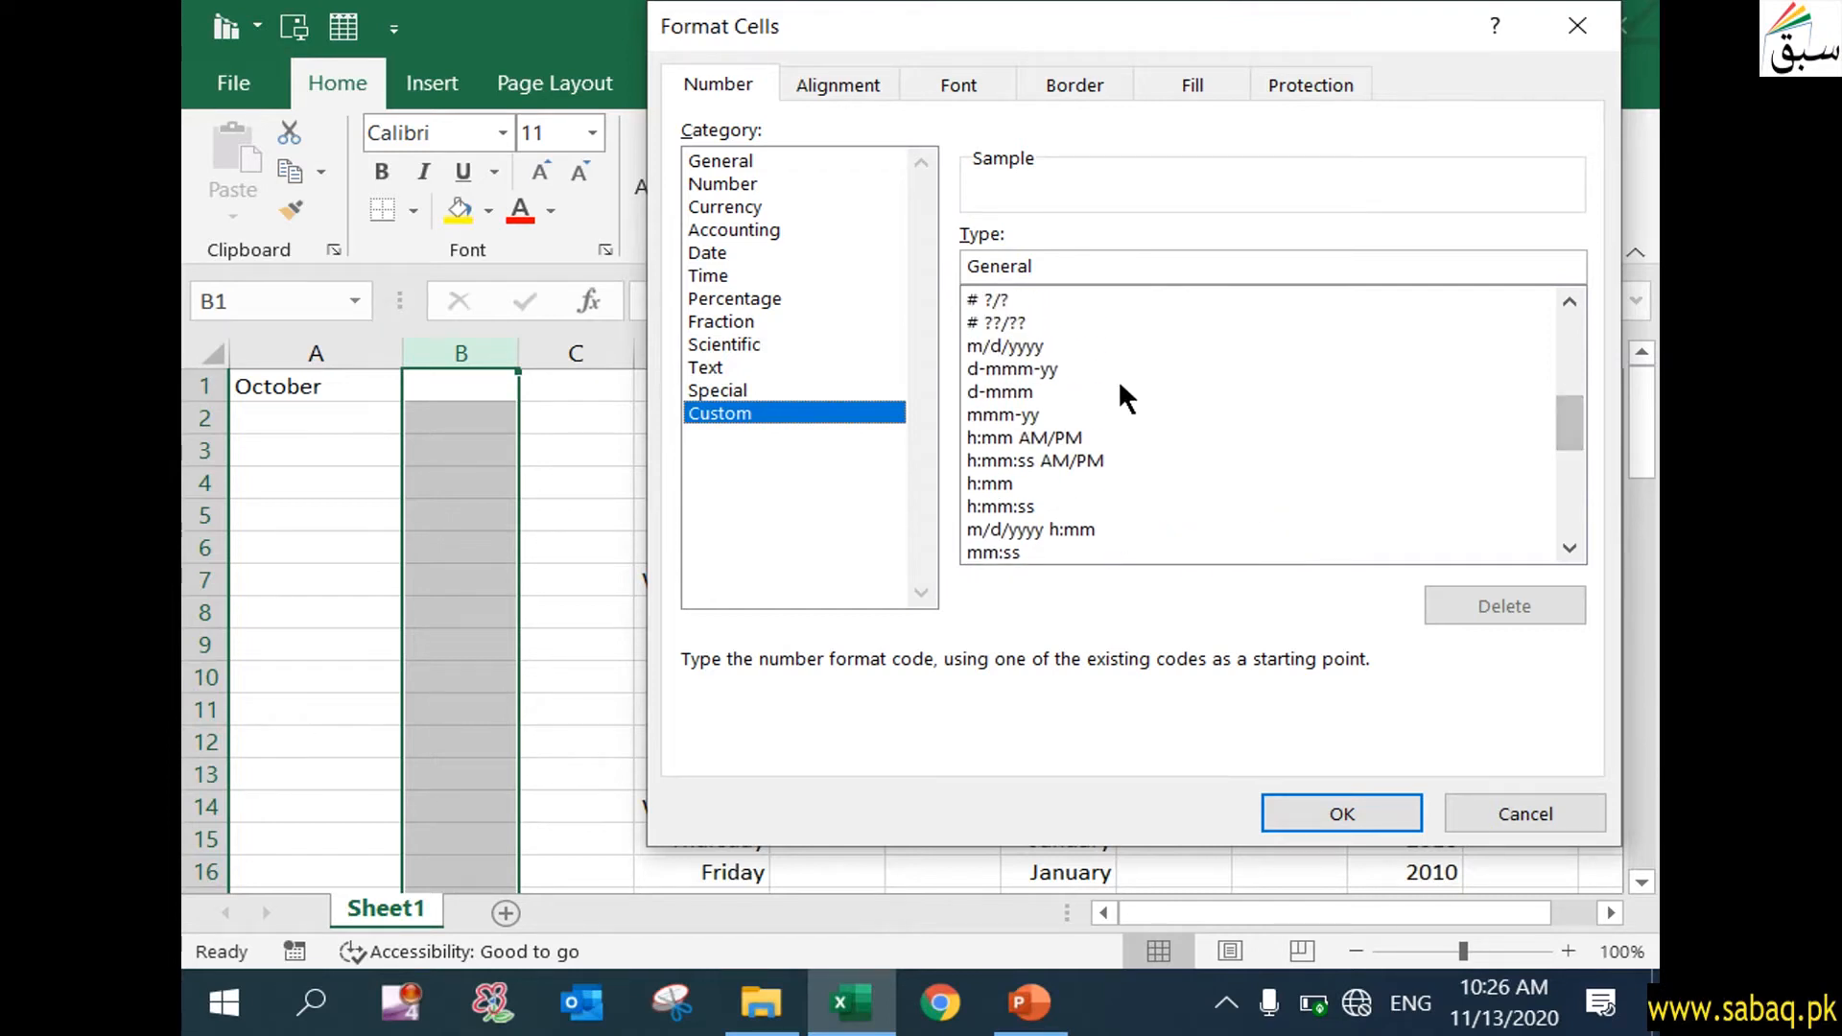
click(1004, 344)
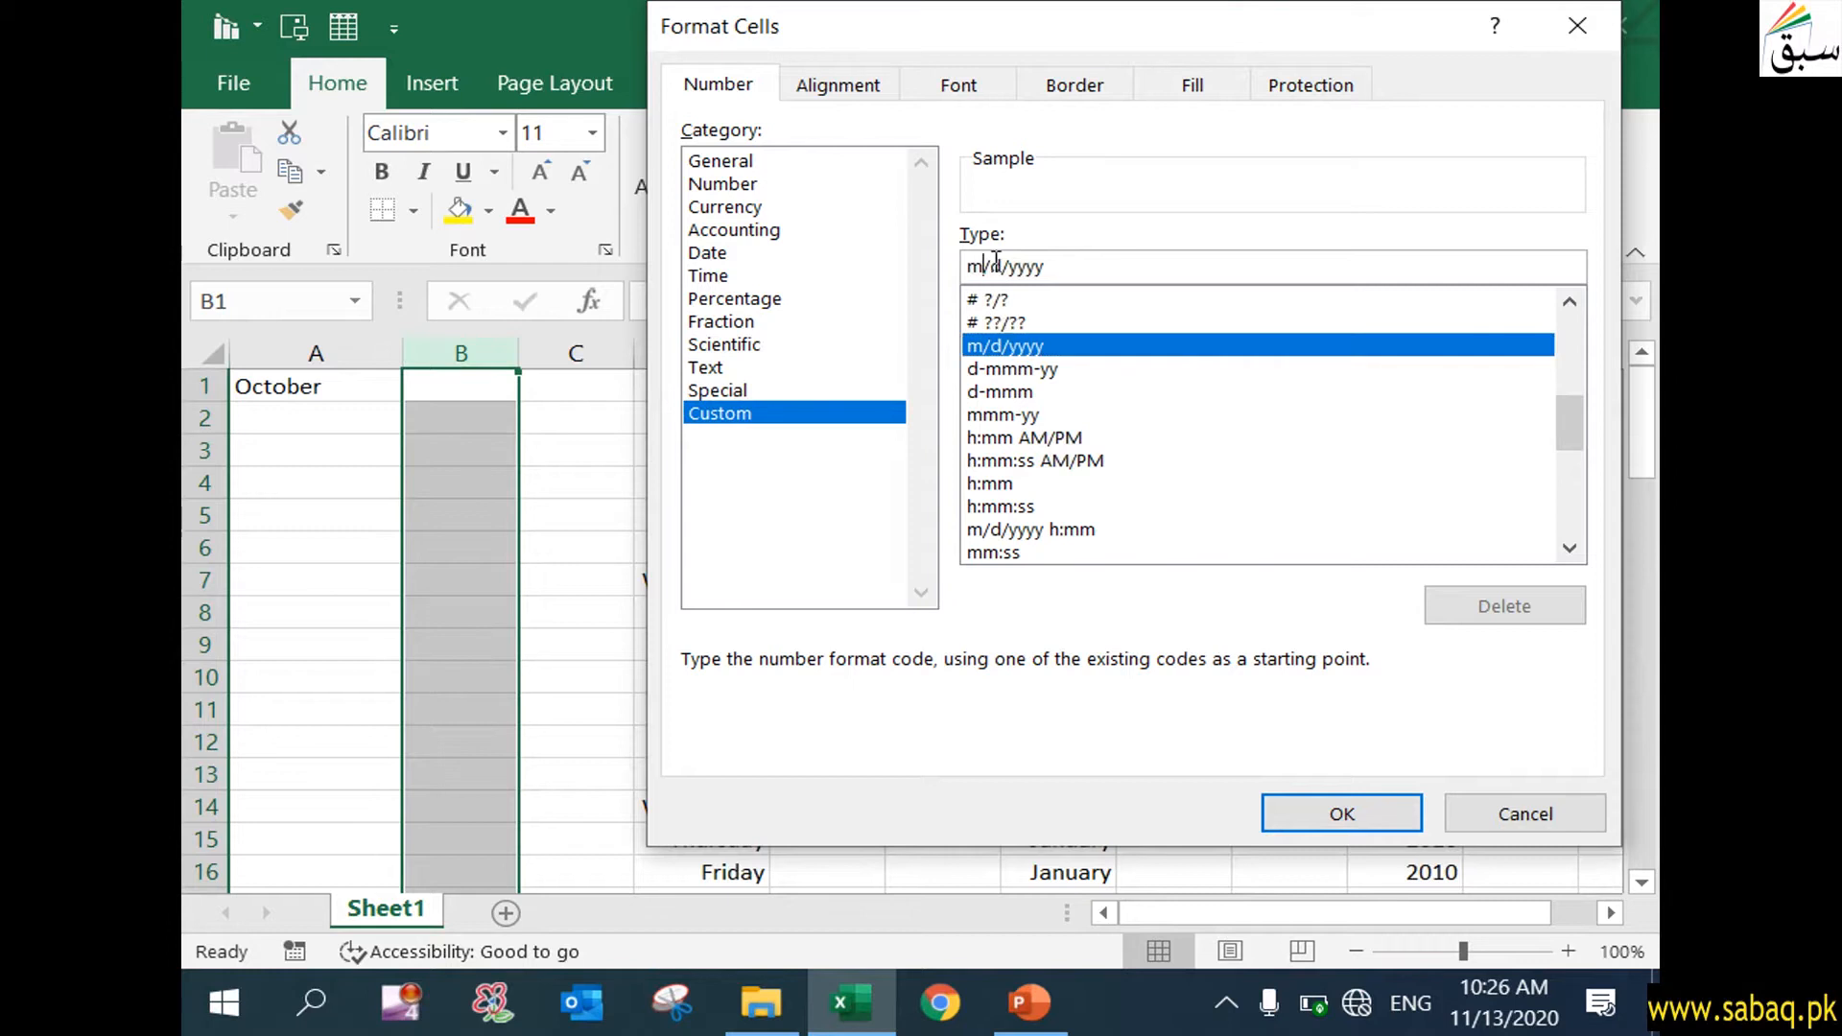
drag(1008, 266, 1056, 273)
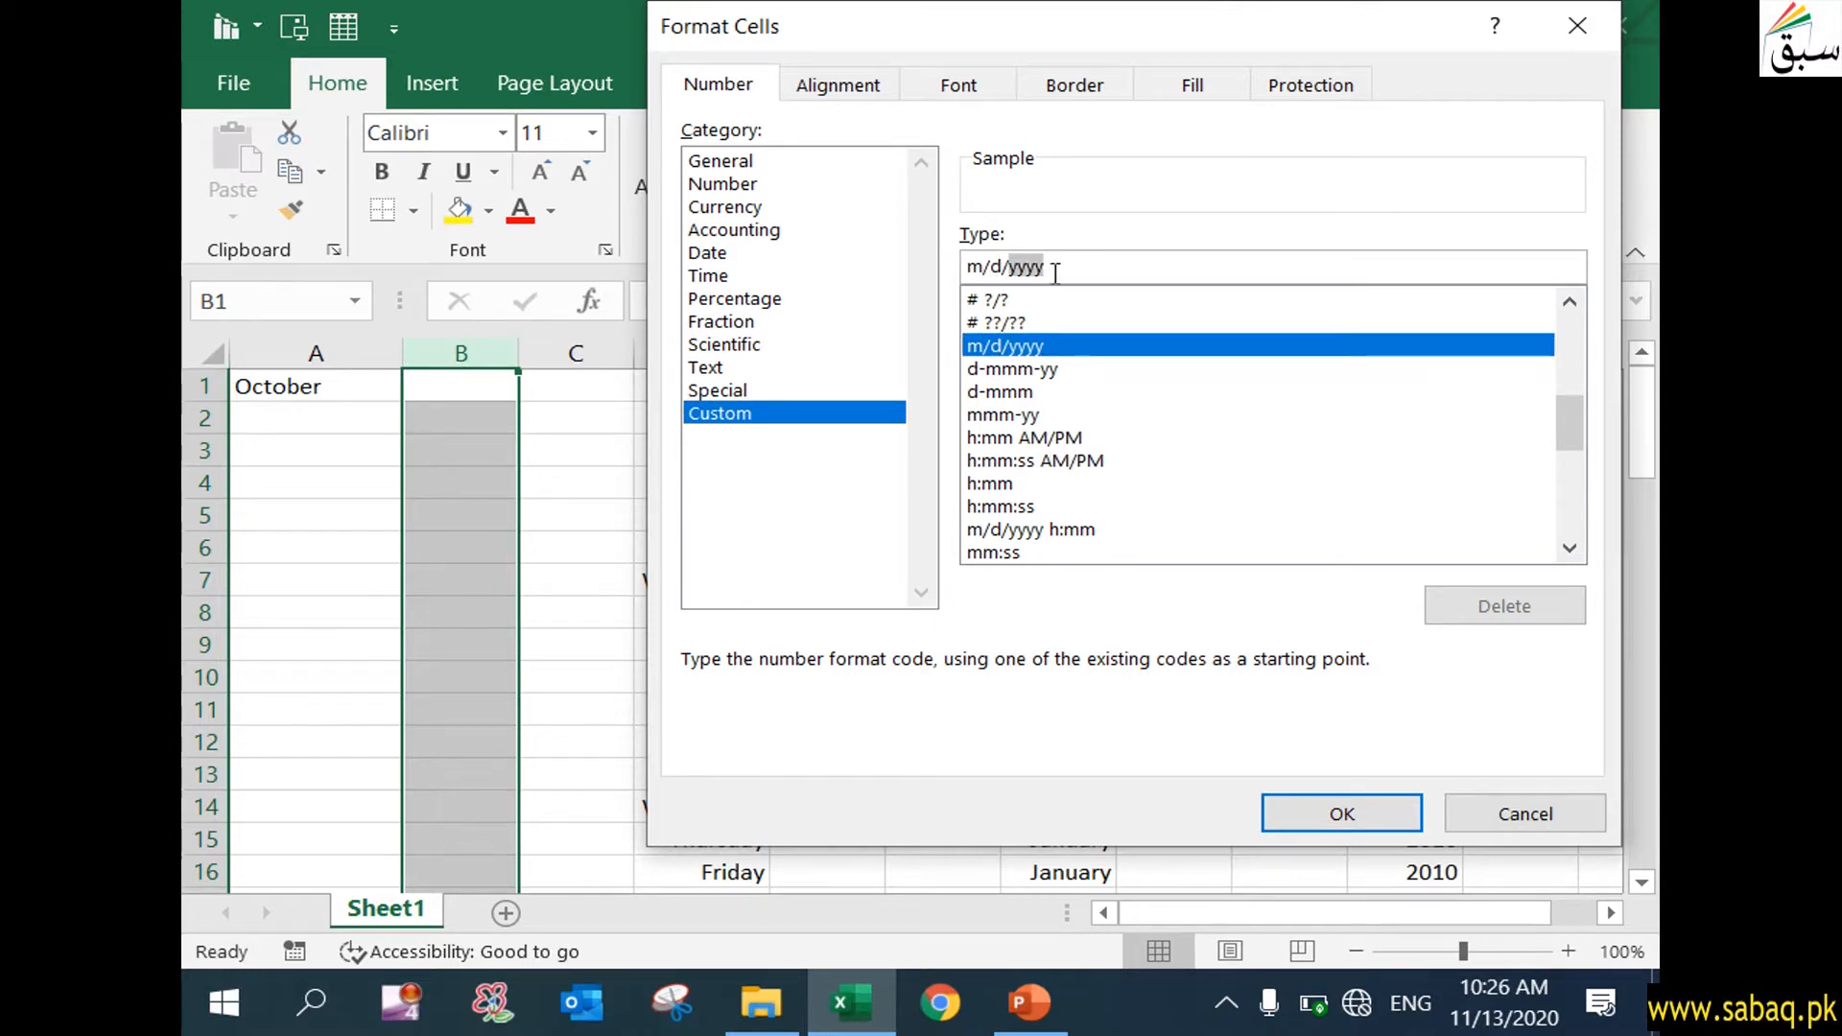
- Examine the custom code d-mmm-yy and apply it to column B
click(1037, 366)
drag(984, 268, 1065, 271)
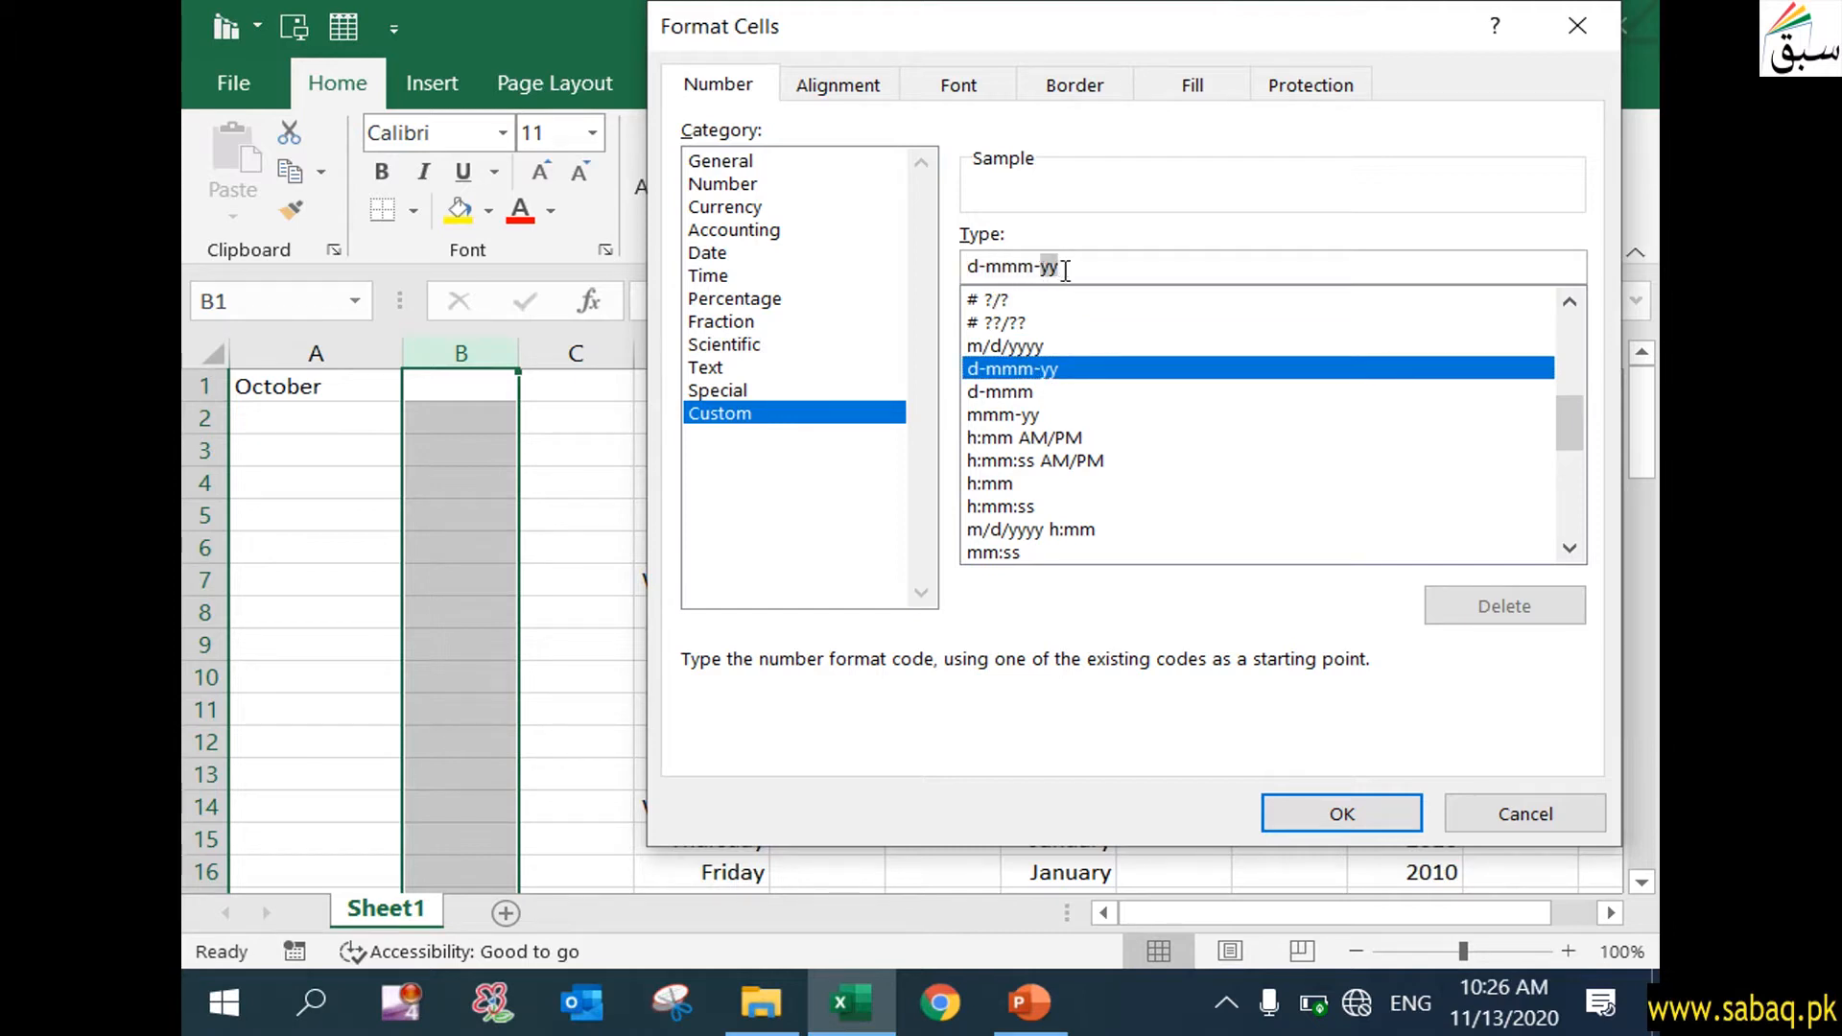
click(988, 389)
click(1017, 367)
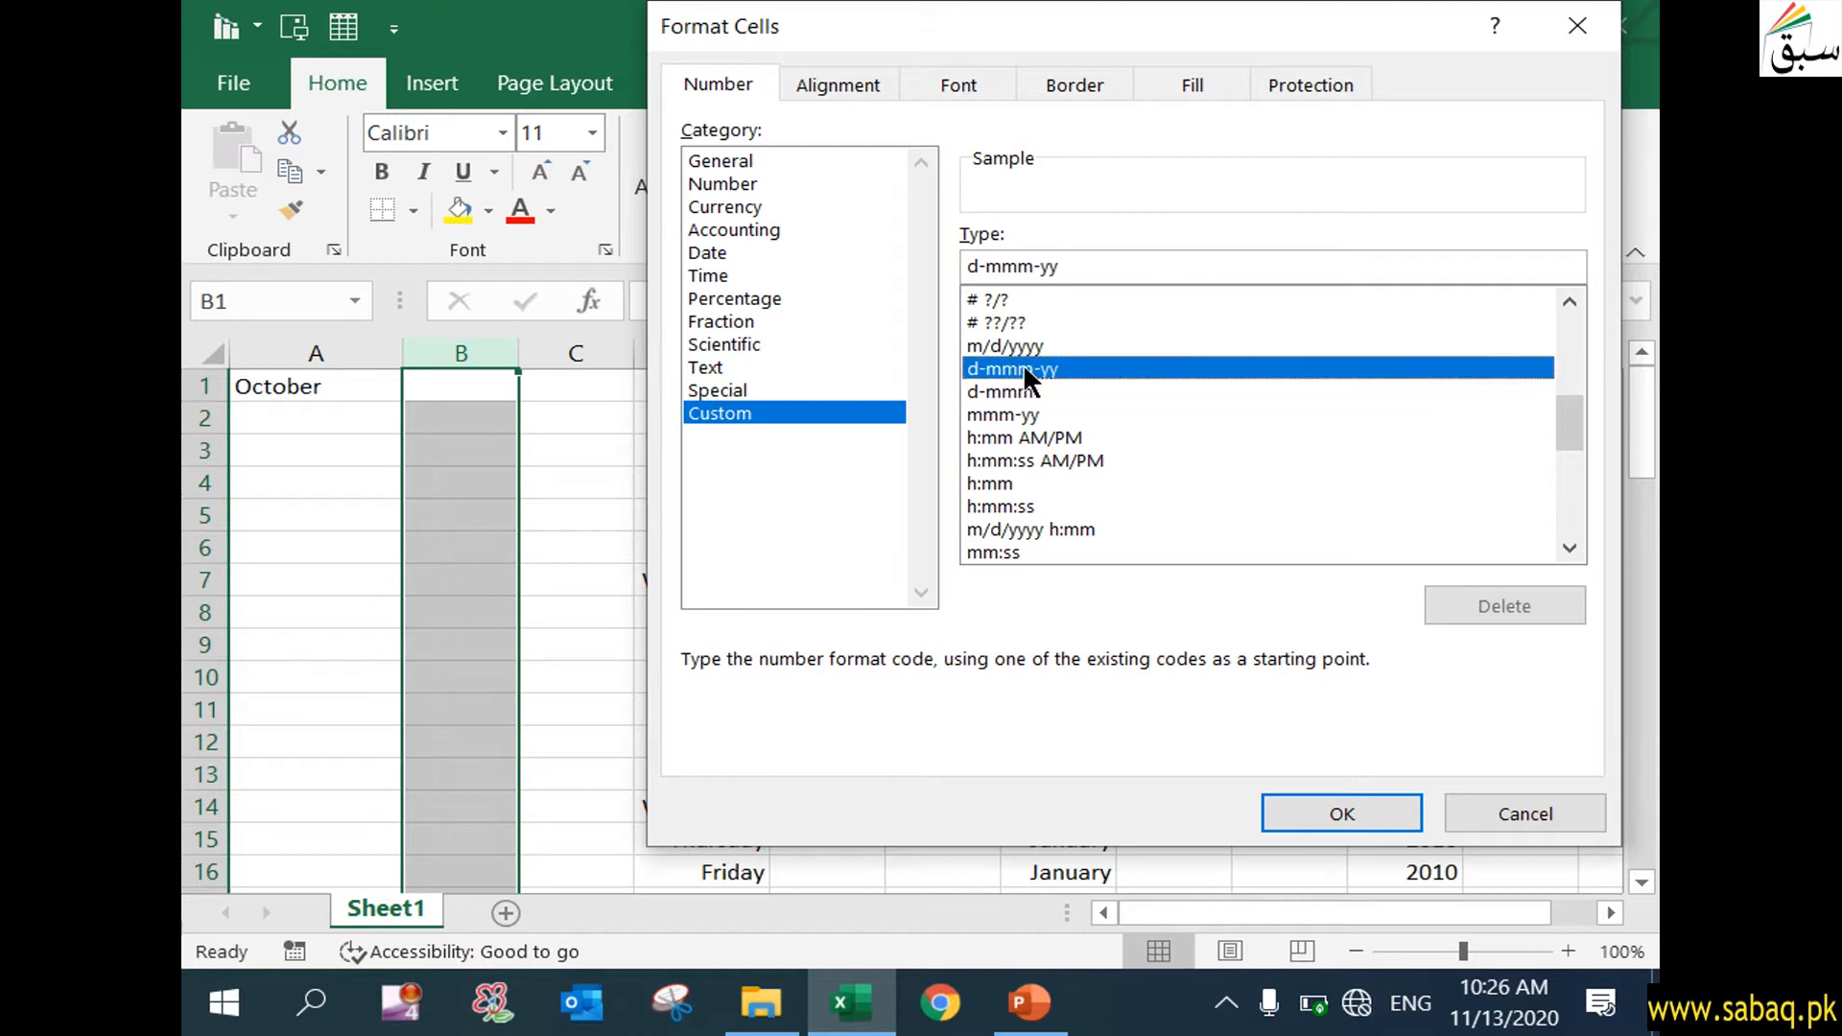
click(1361, 808)
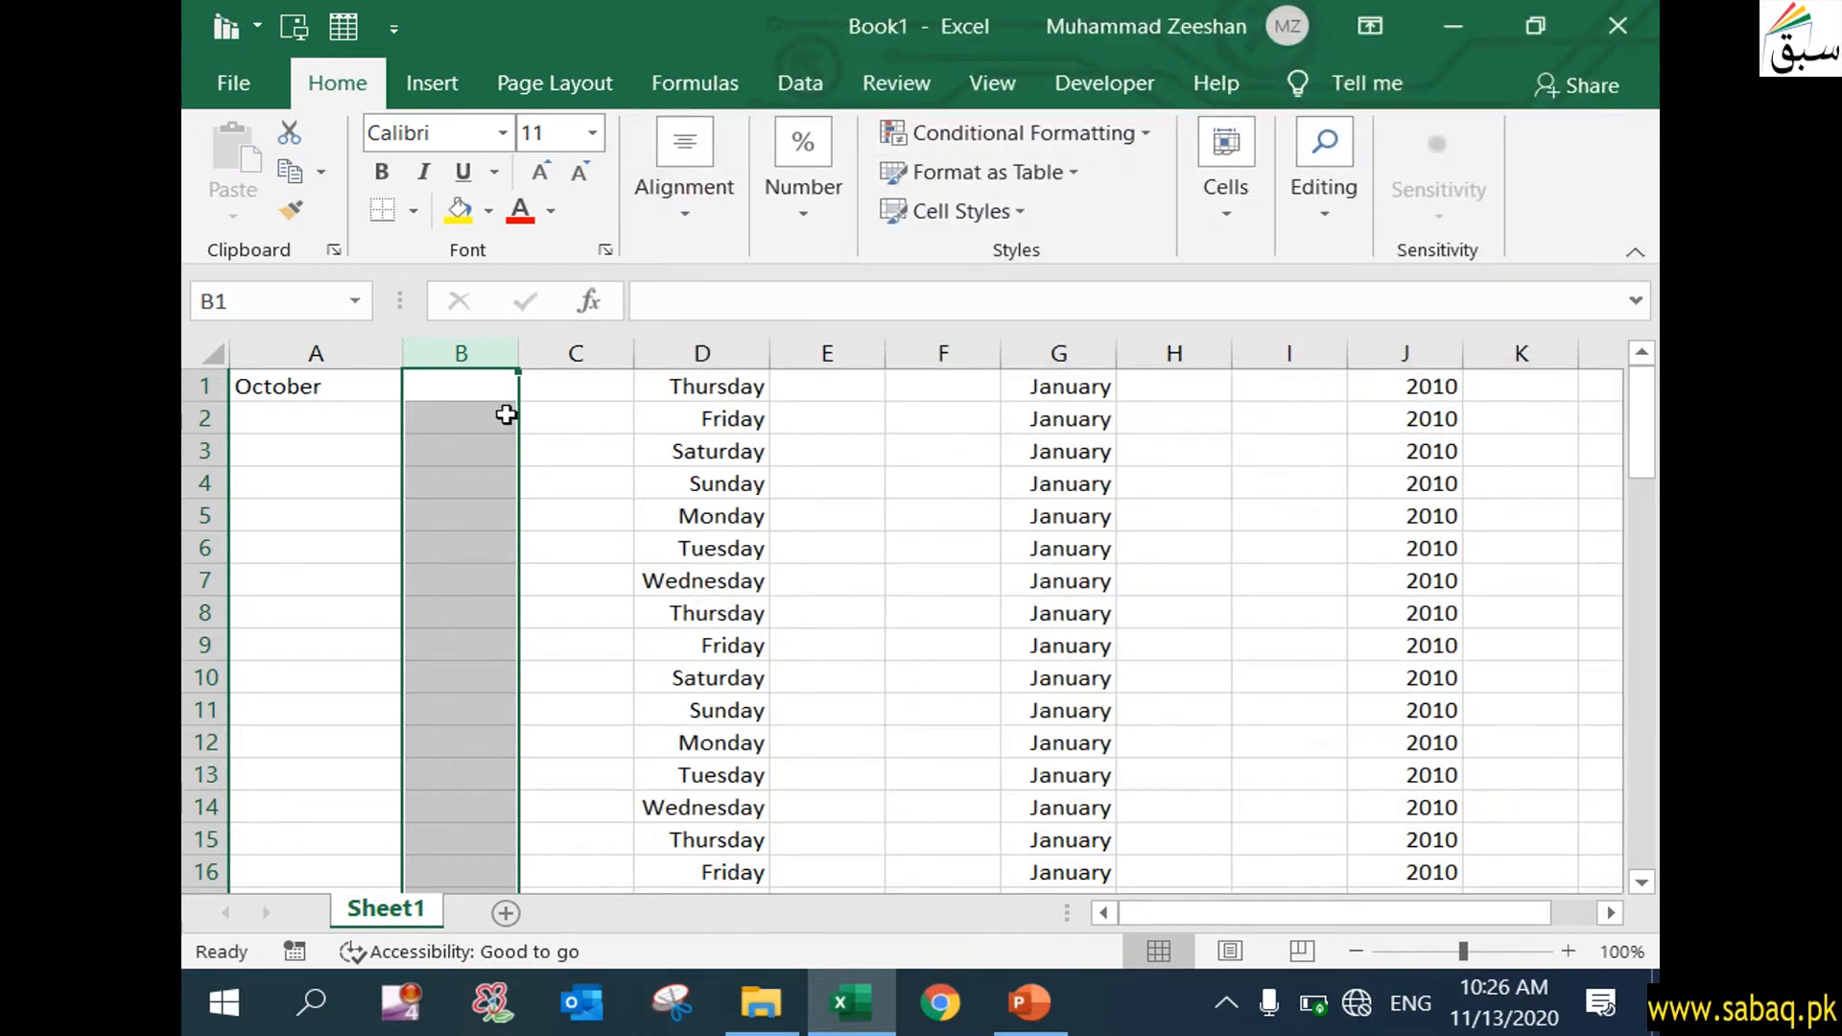
- Enter 2 in cell B1
click(470, 389)
double_click(470, 414)
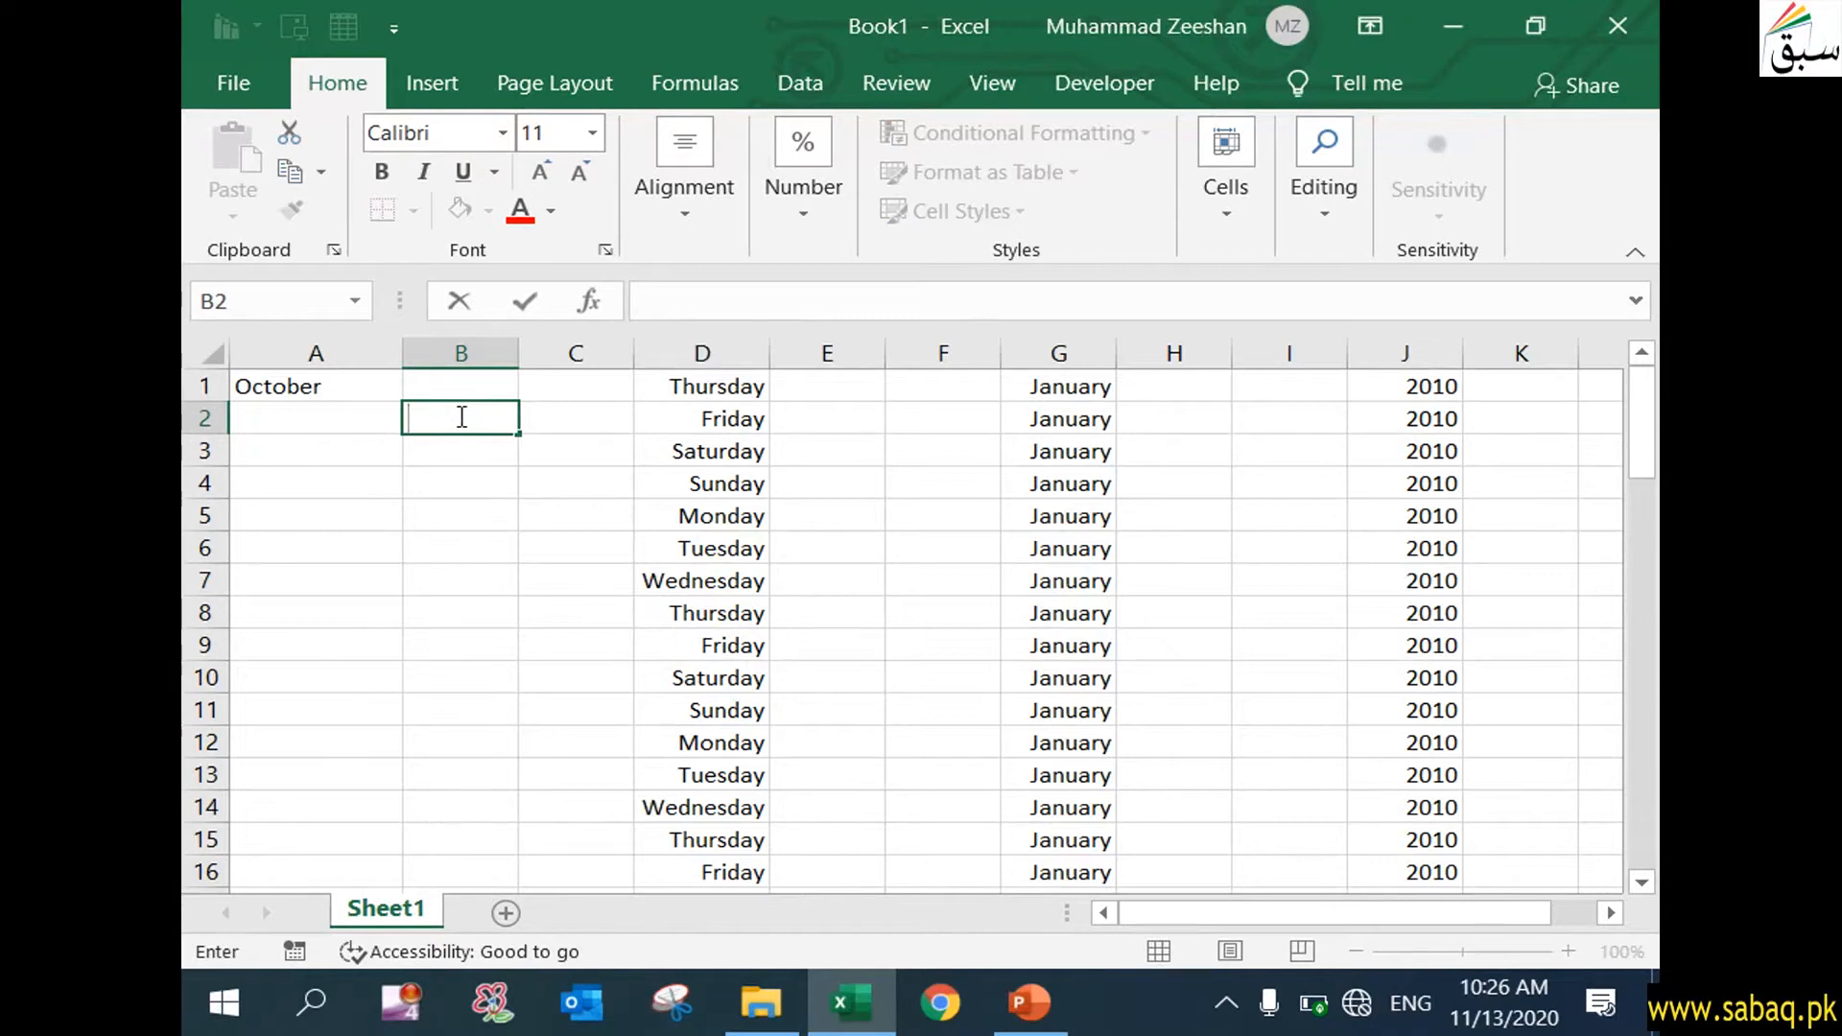
double_click(475, 385)
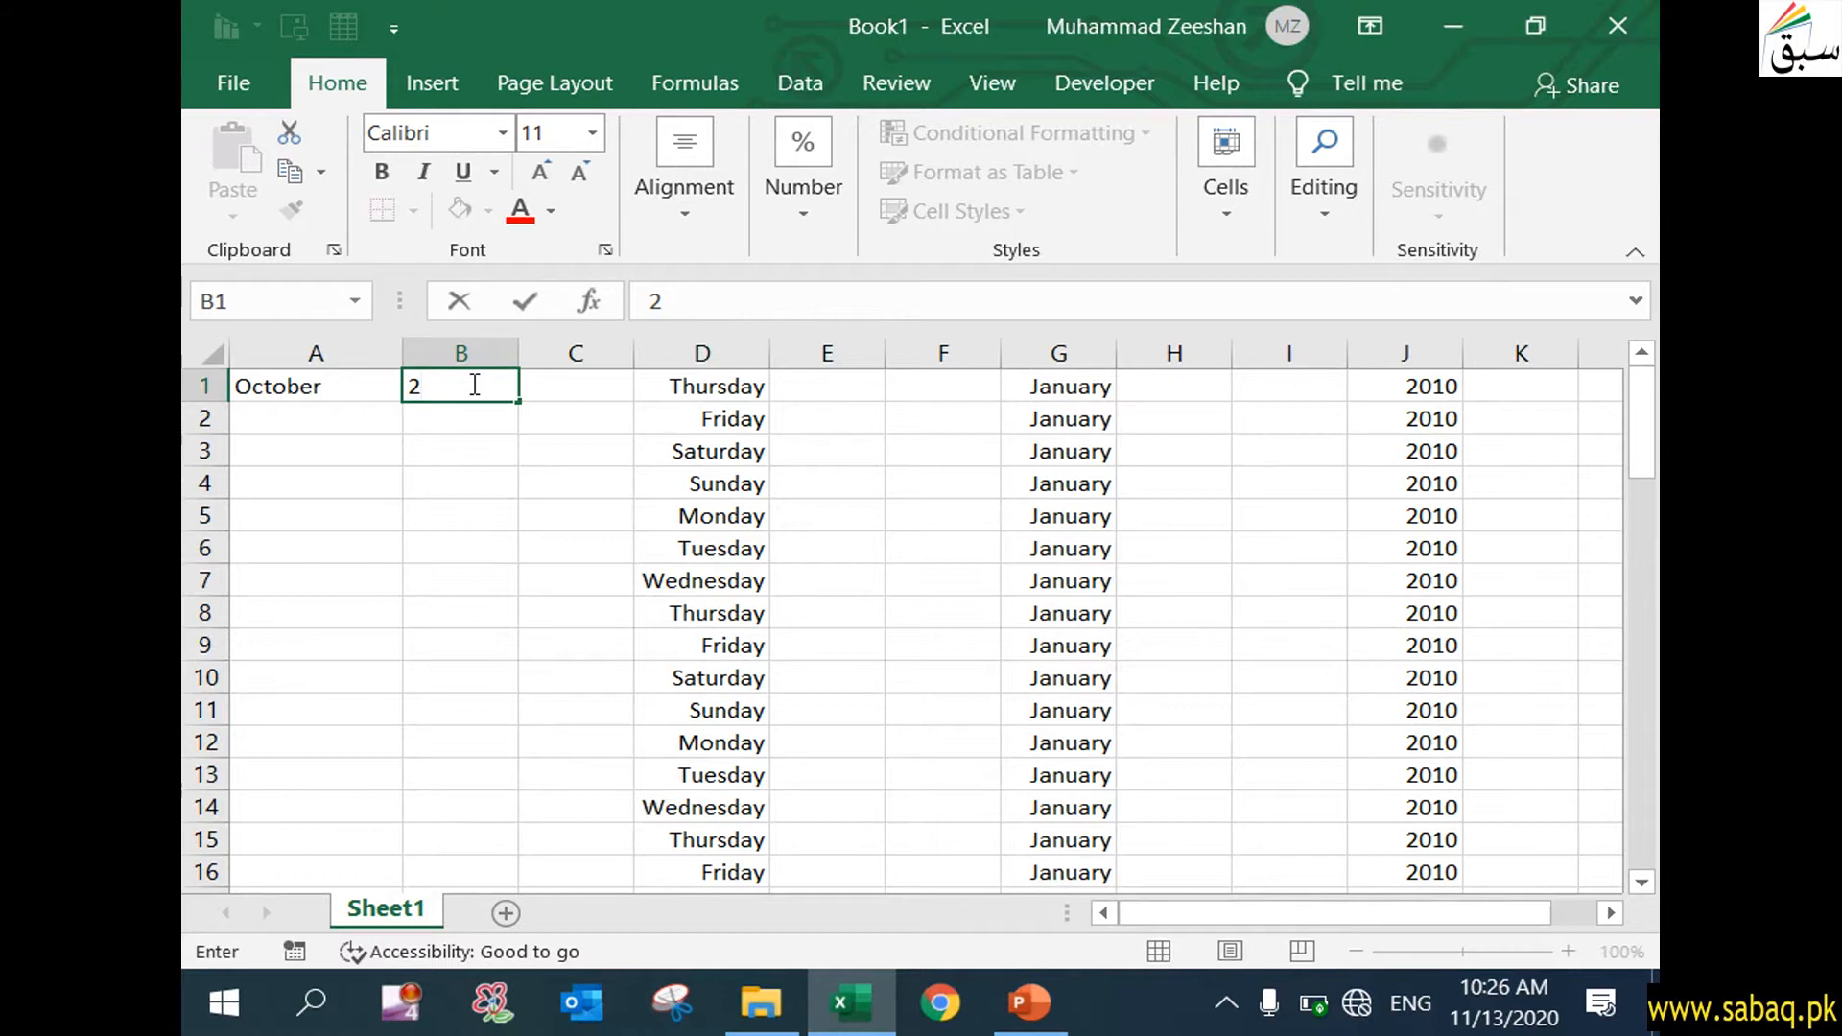
text(2)
click(572, 492)
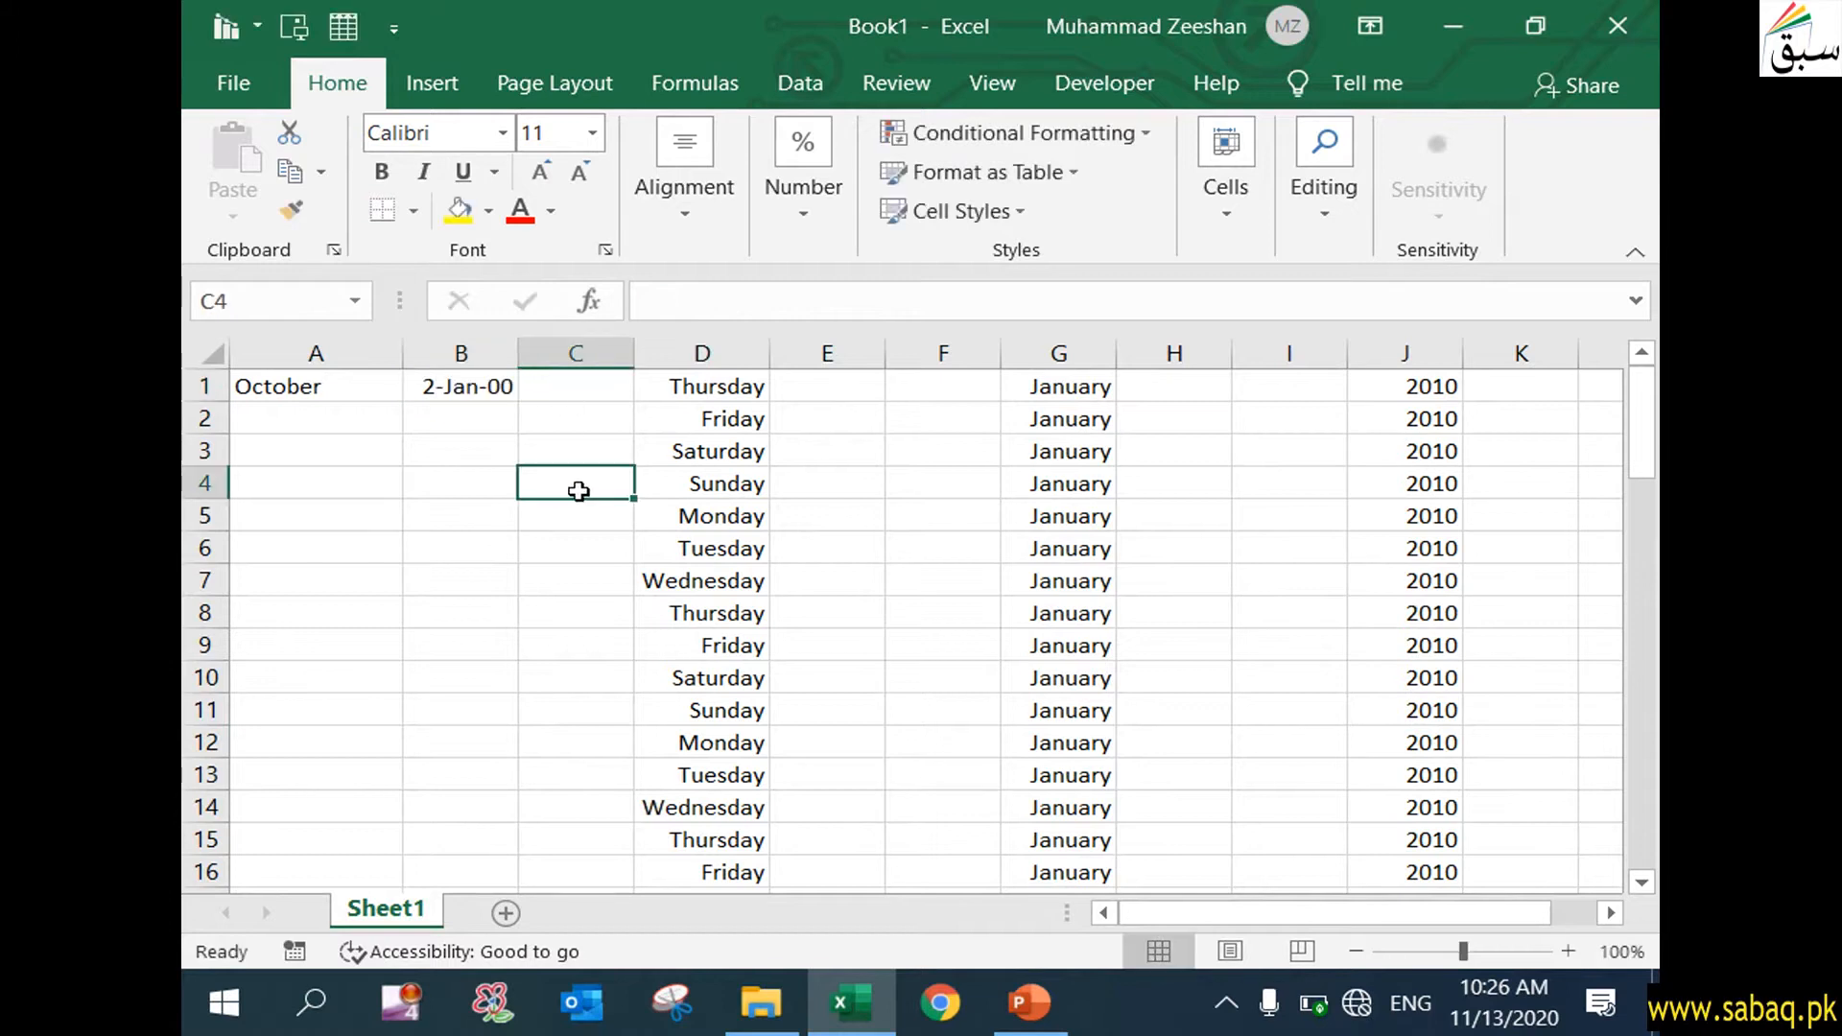
- Change the day and year of the date in B1 so that it reads 1/10/2020
click(432, 388)
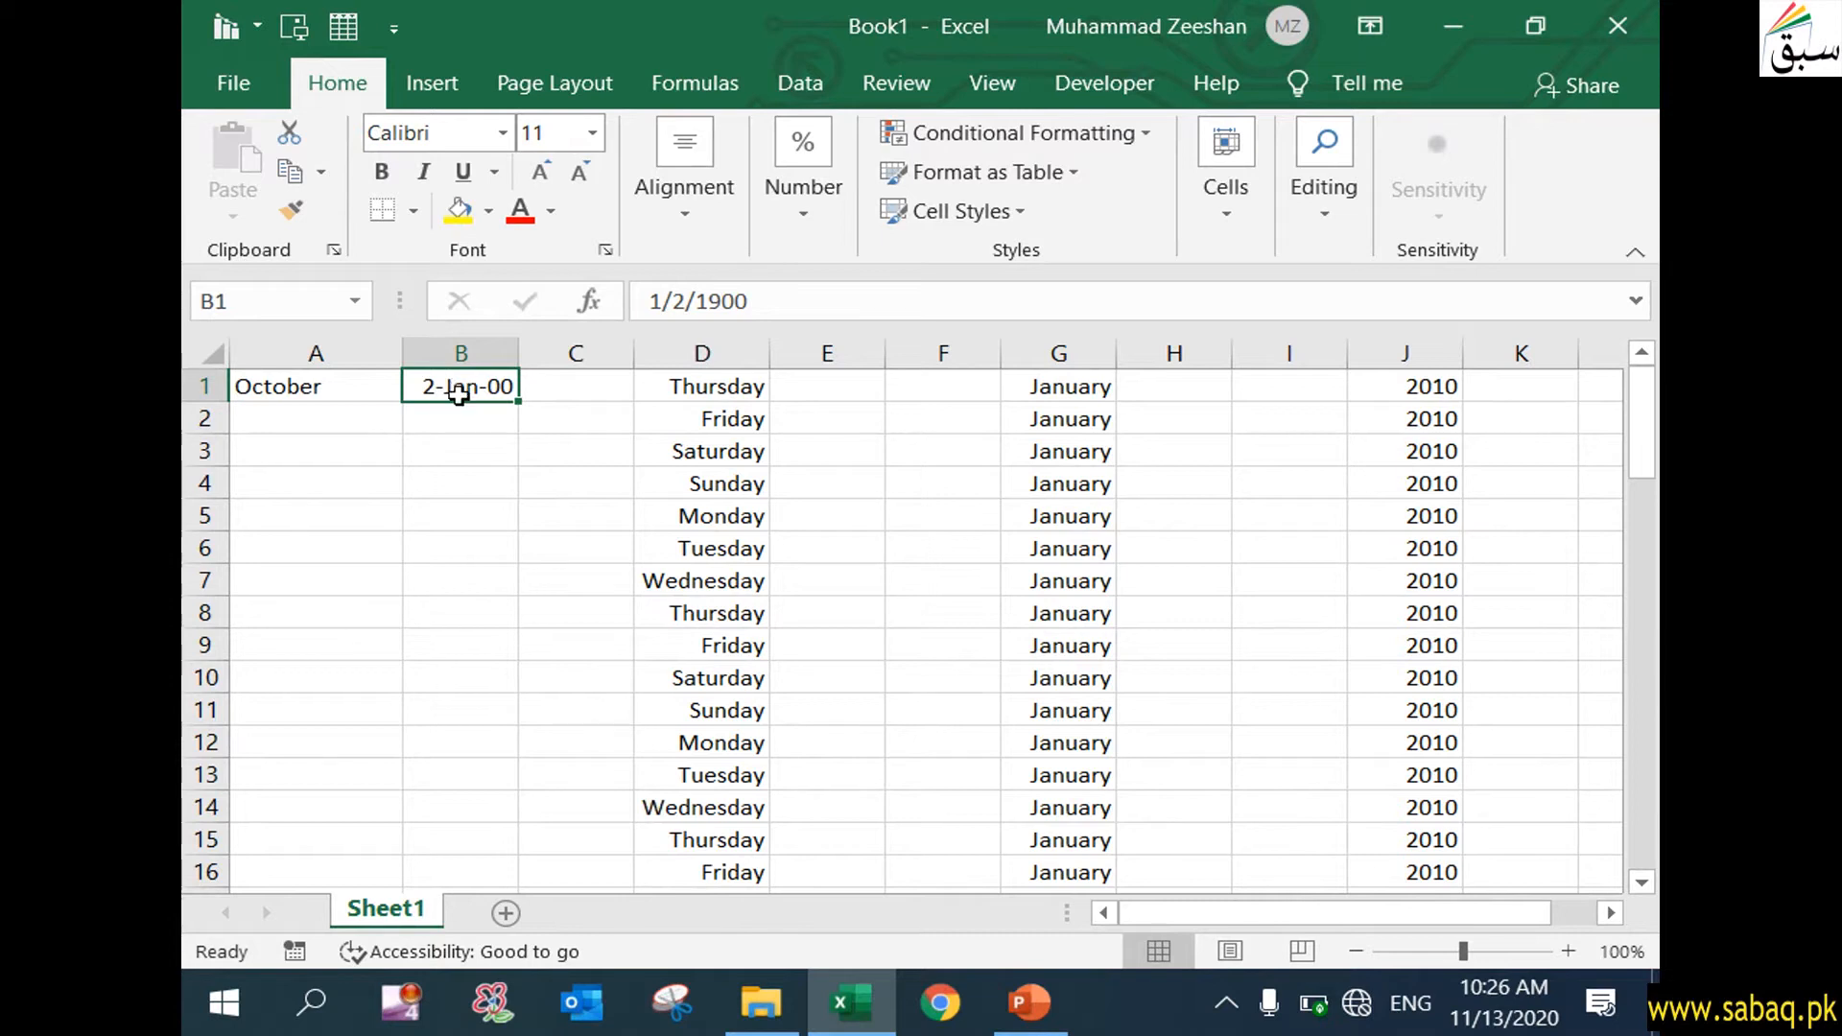
click(758, 301)
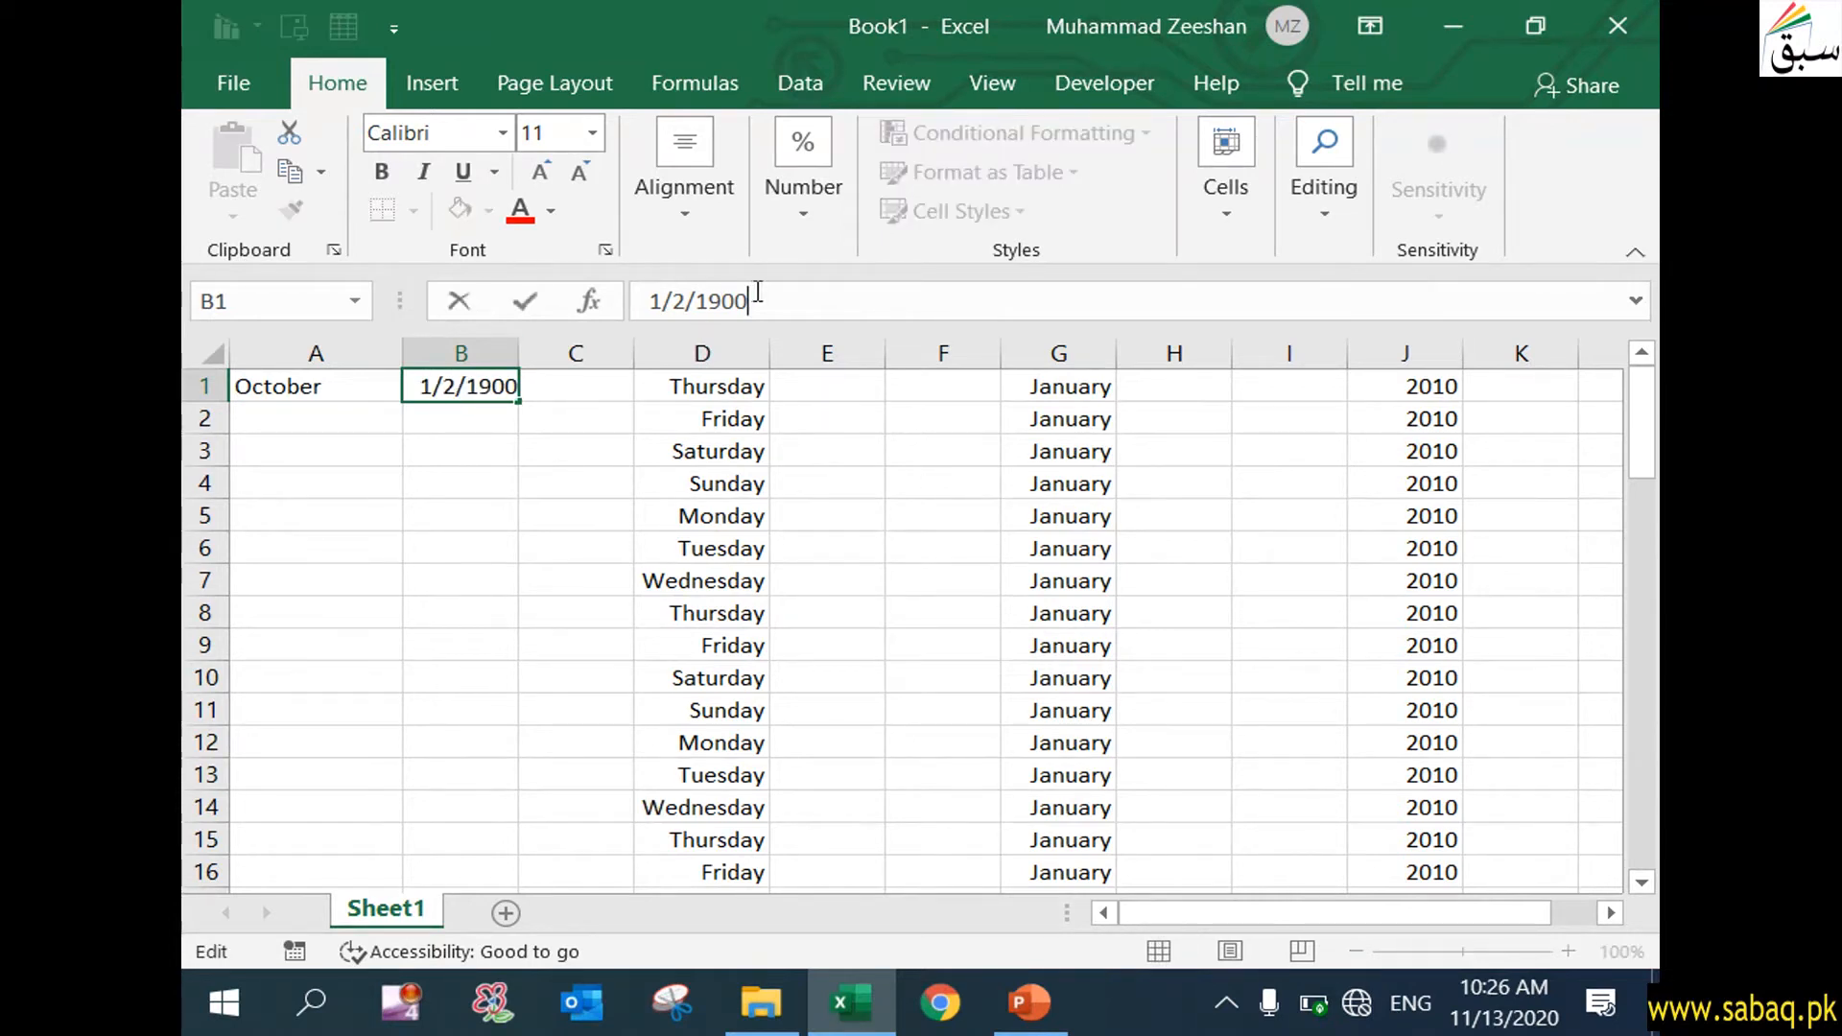
drag(703, 302, 758, 301)
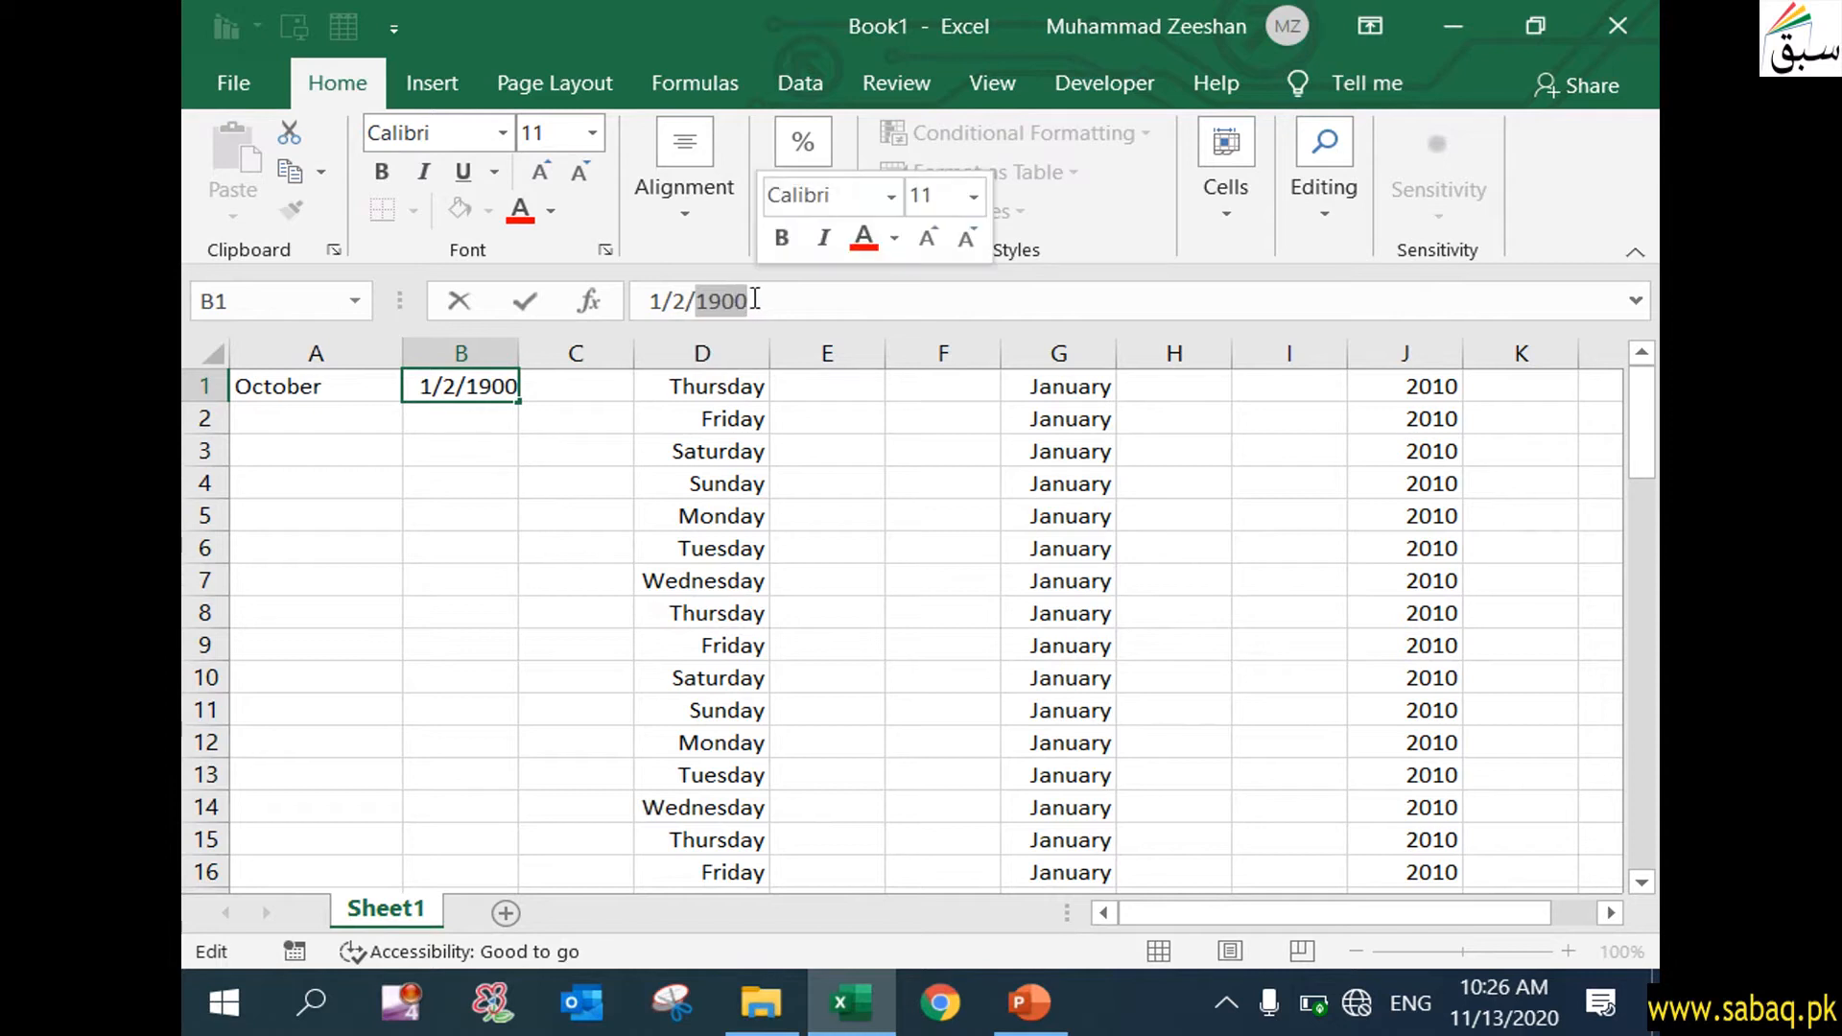
click(696, 301)
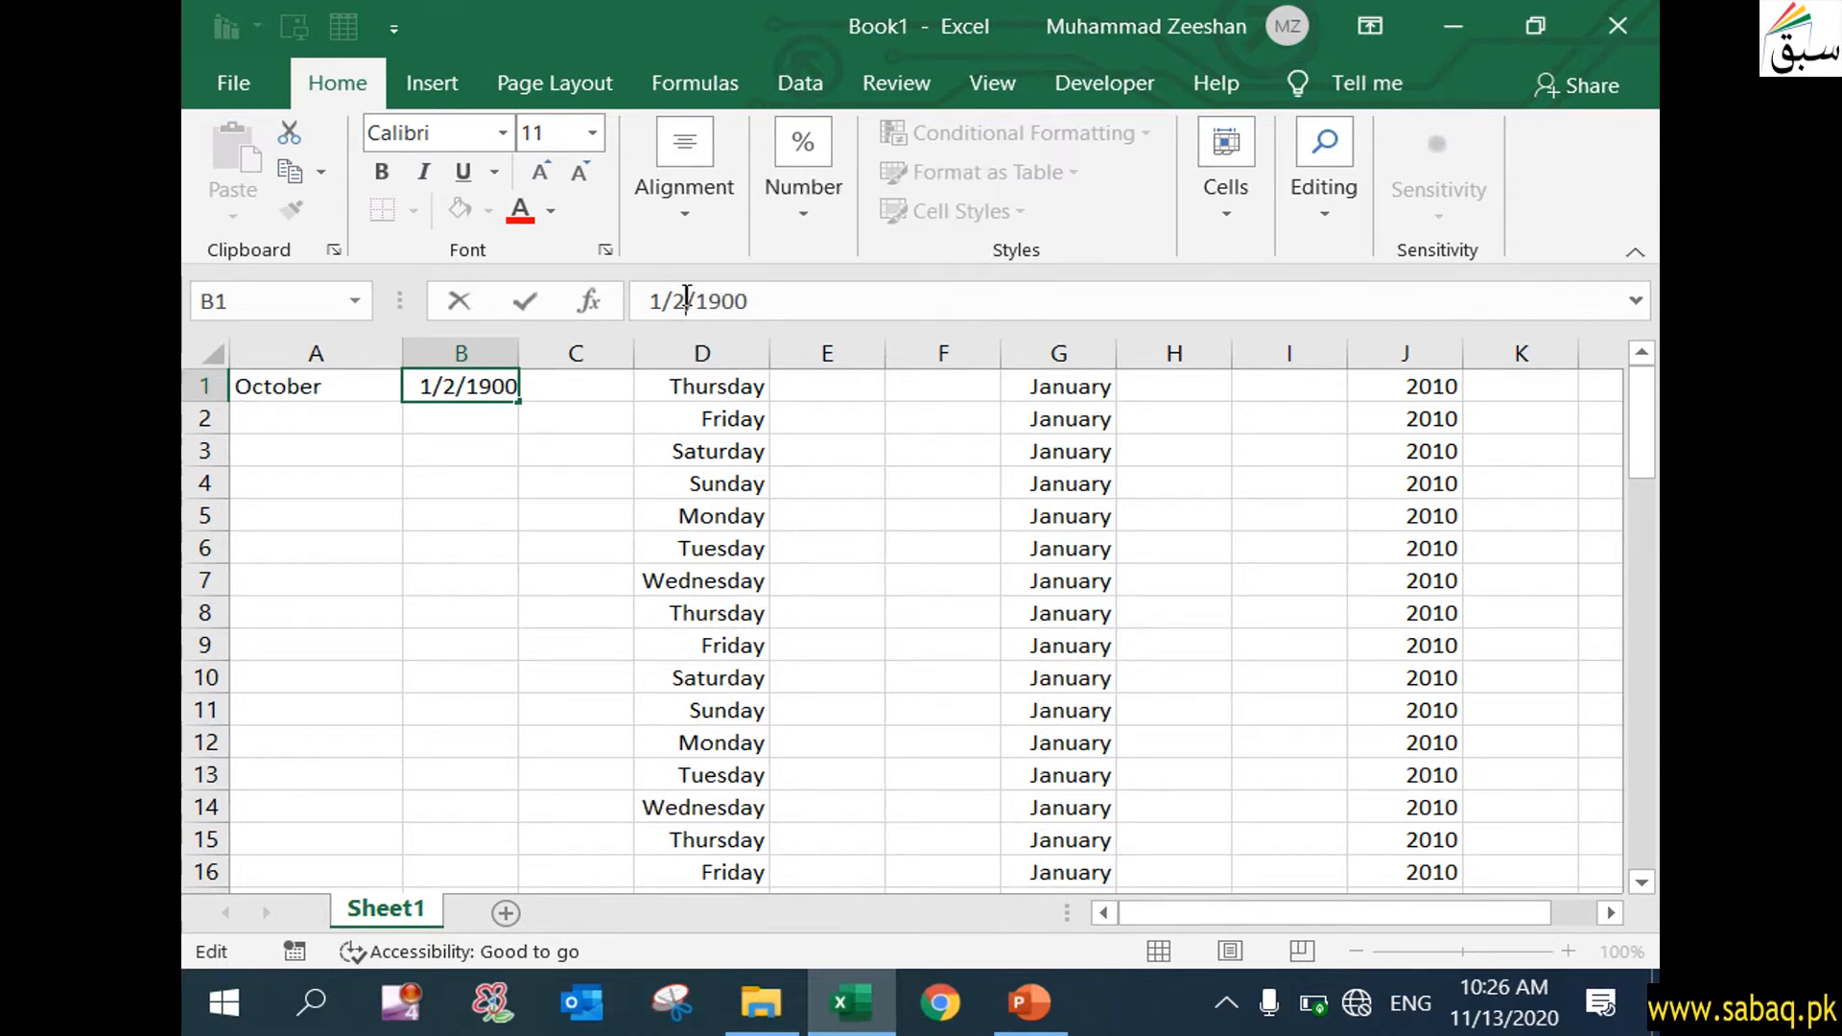
key(BackSpace)
text(10)
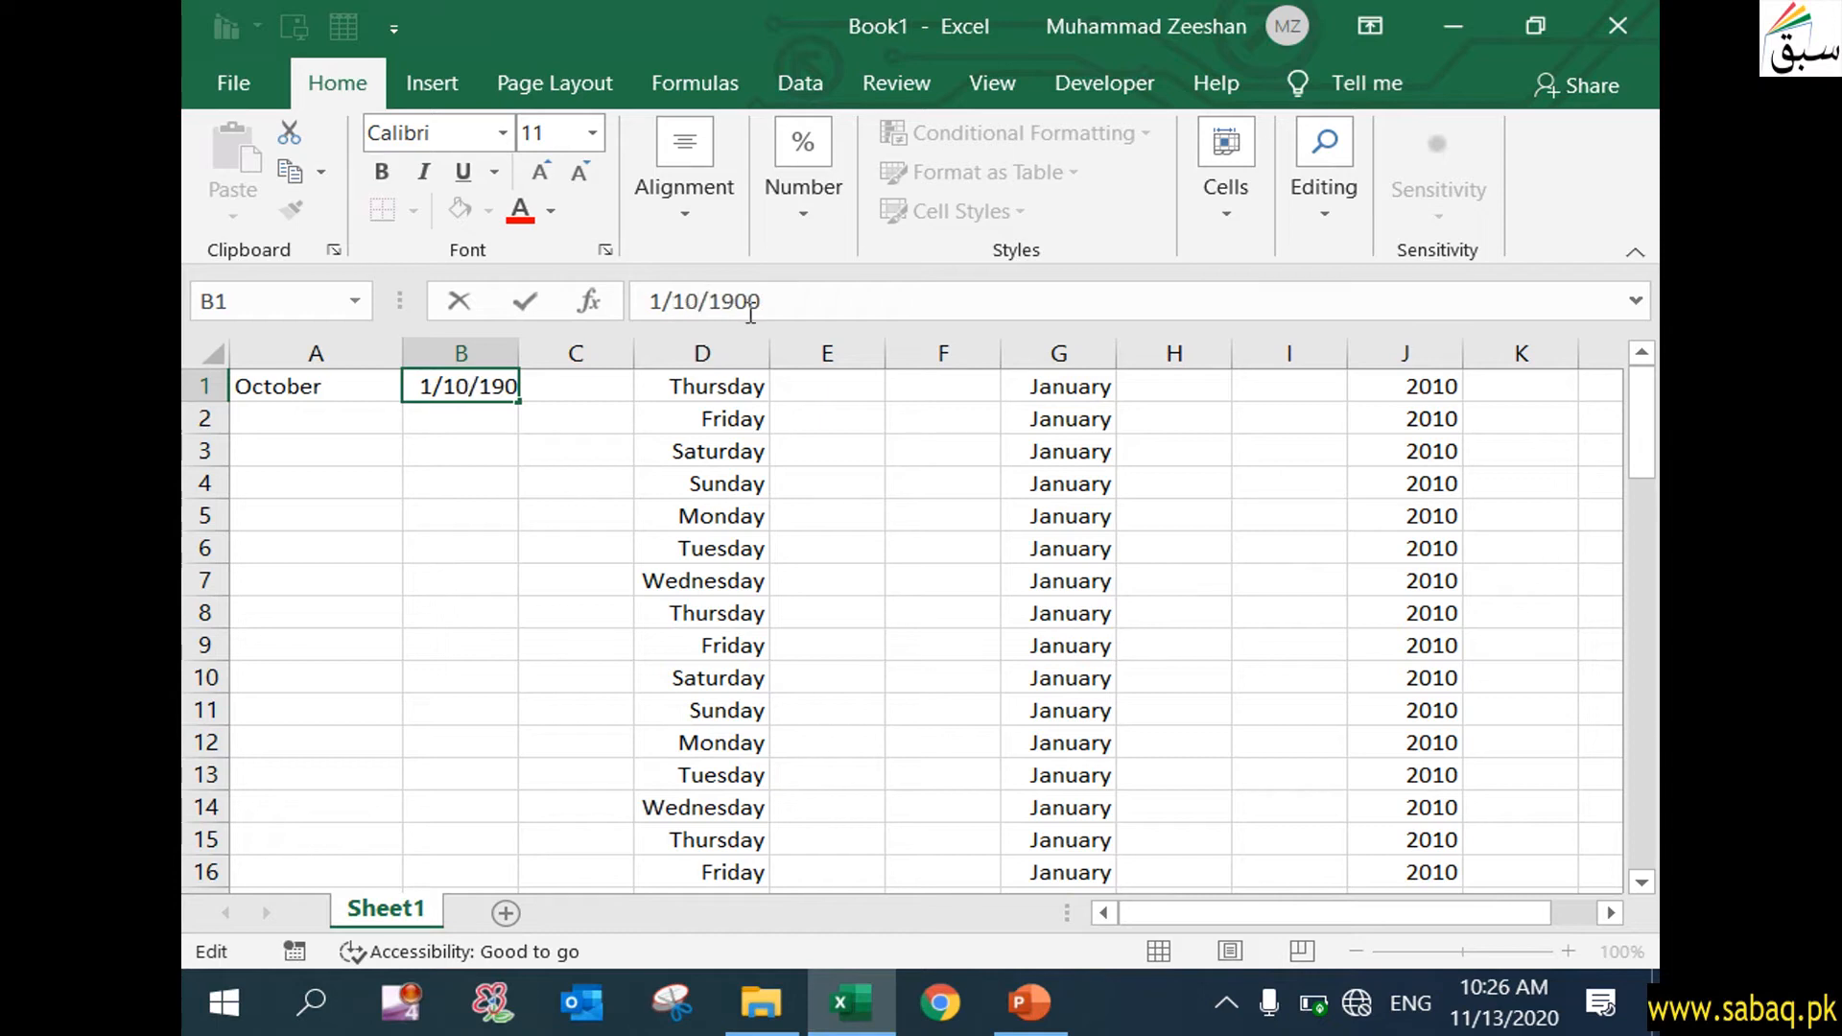
click(781, 301)
key(BackSpace)
key(BackSpace)
key(BackSpace)
key(BackSpace)
text(2020)
click(592, 465)
click(491, 411)
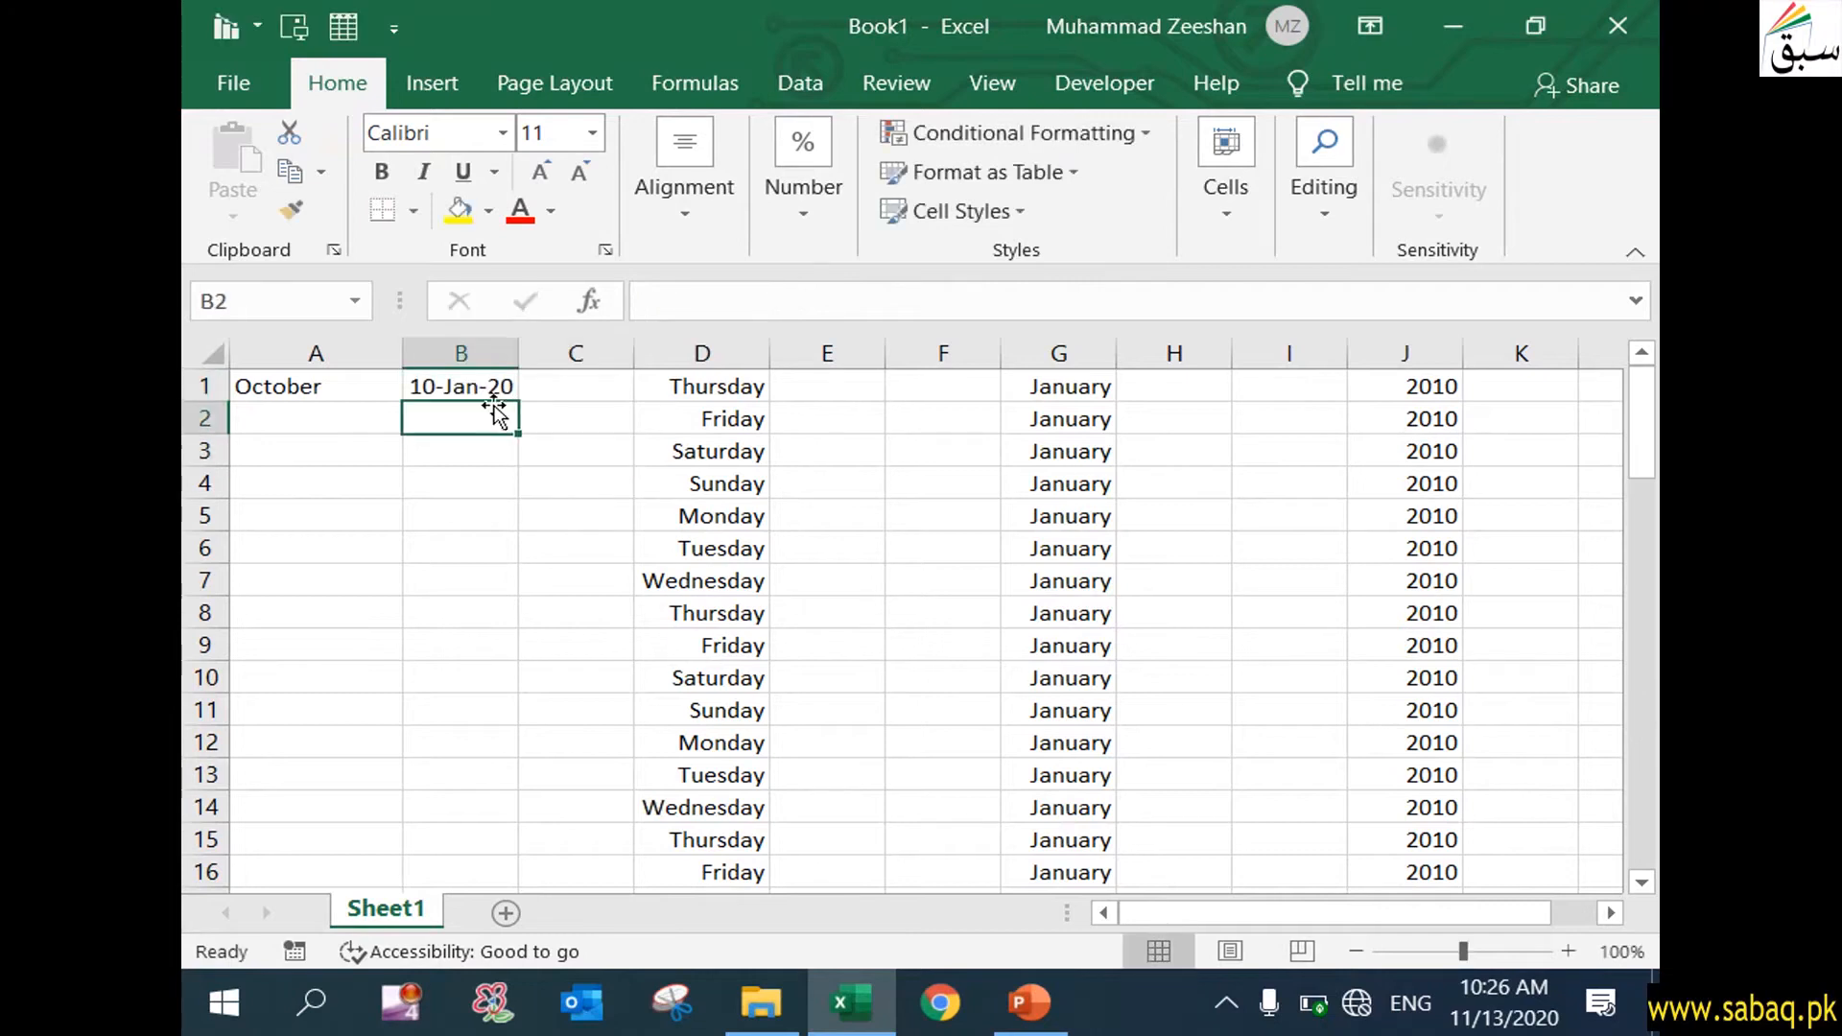
- Set the month of the date in B1 to 10
click(500, 384)
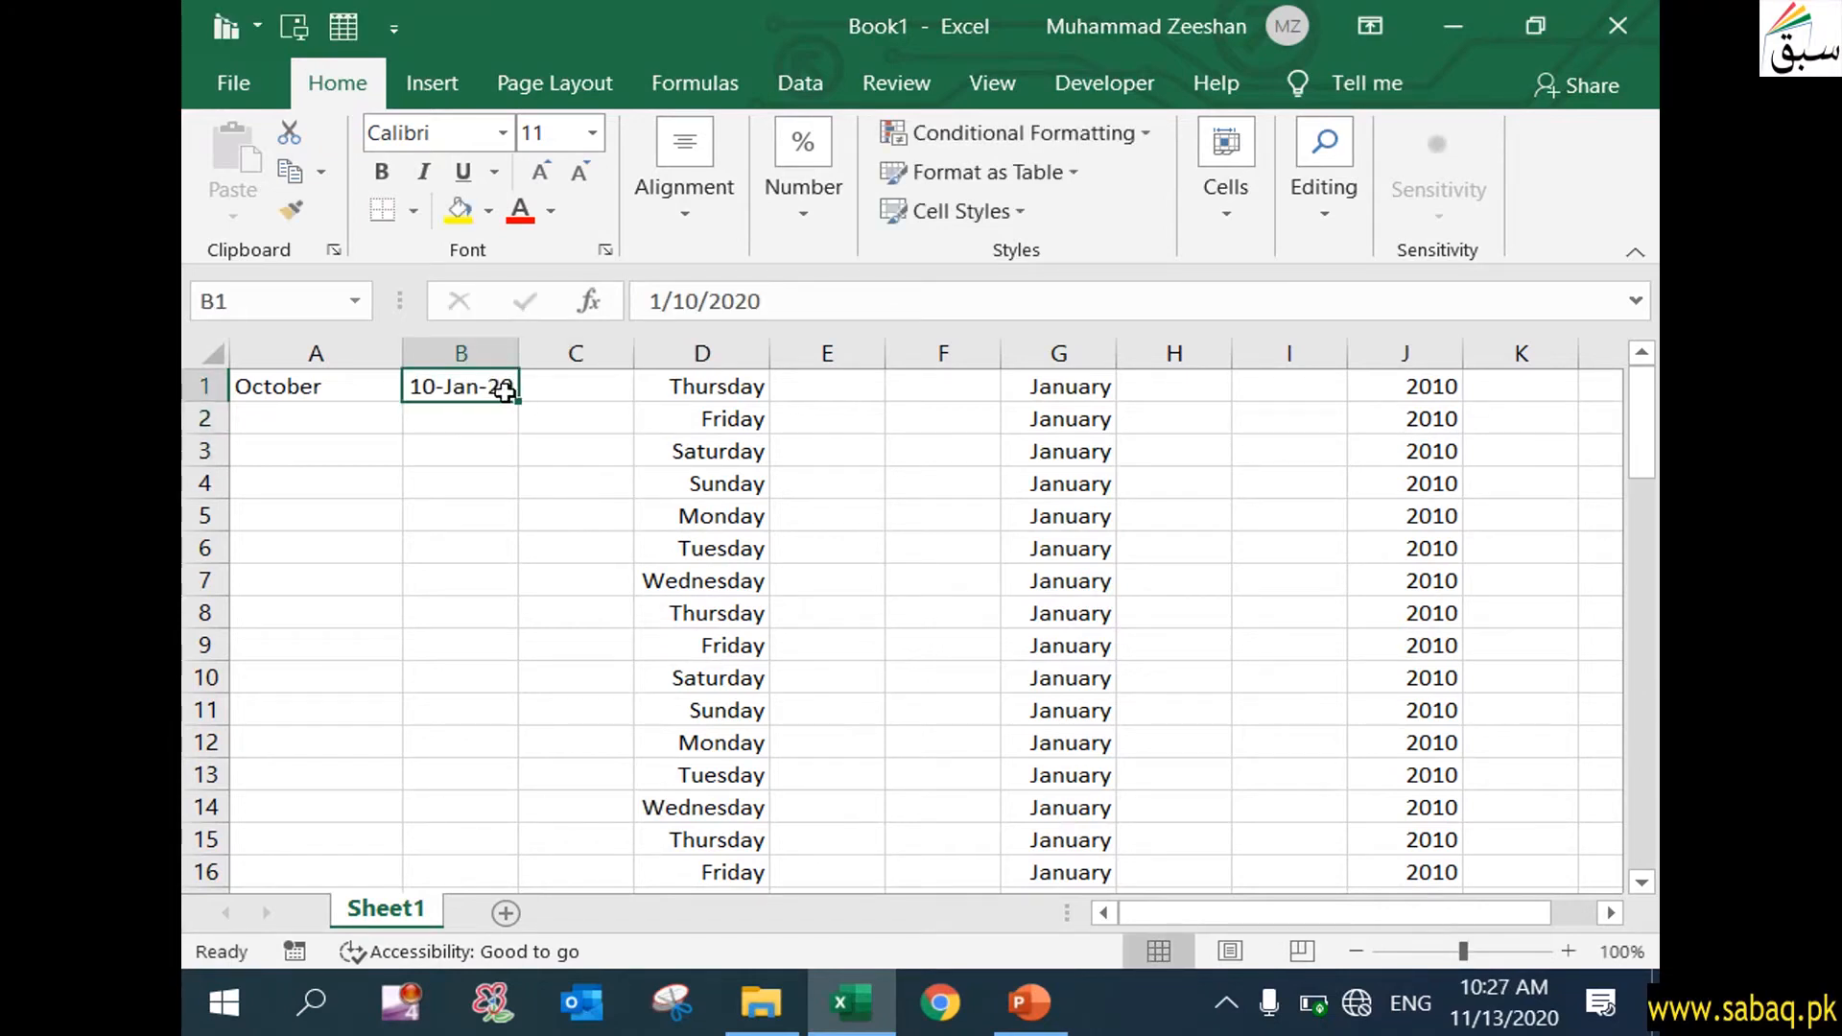
double_click(477, 389)
key(Return)
click(493, 387)
click(672, 302)
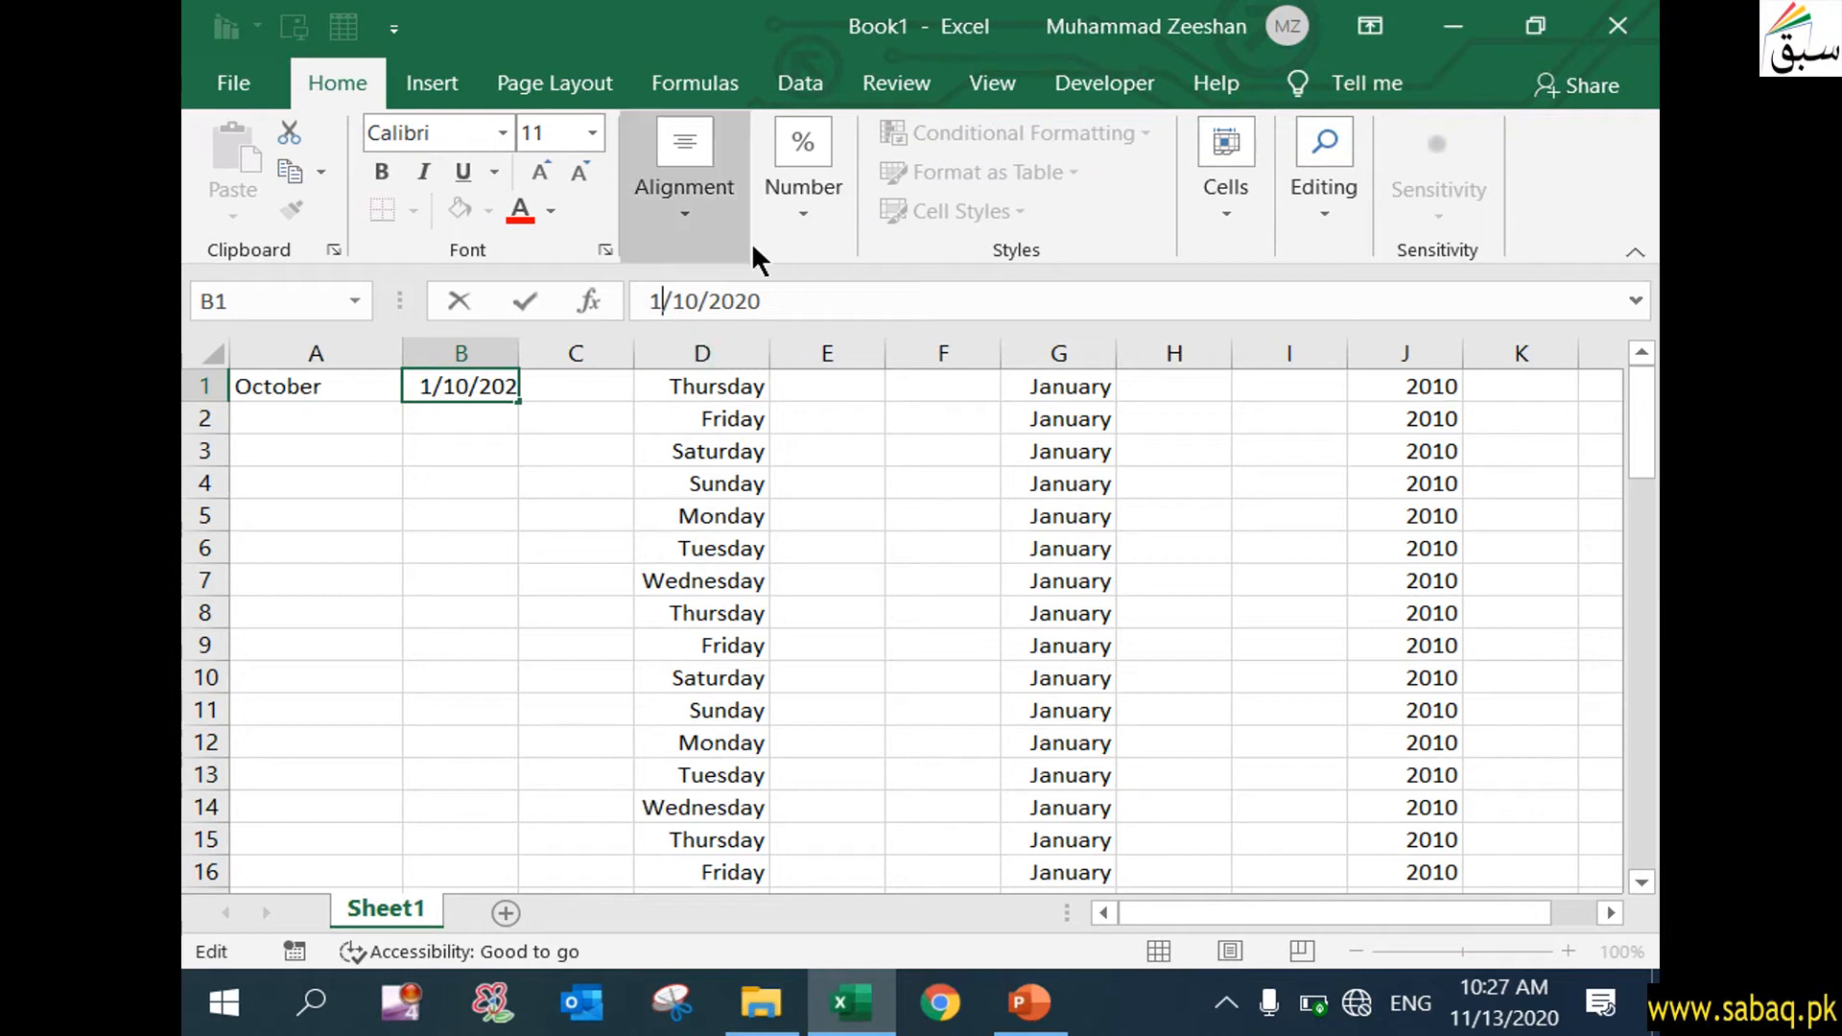
key(BackSpace)
text(10)
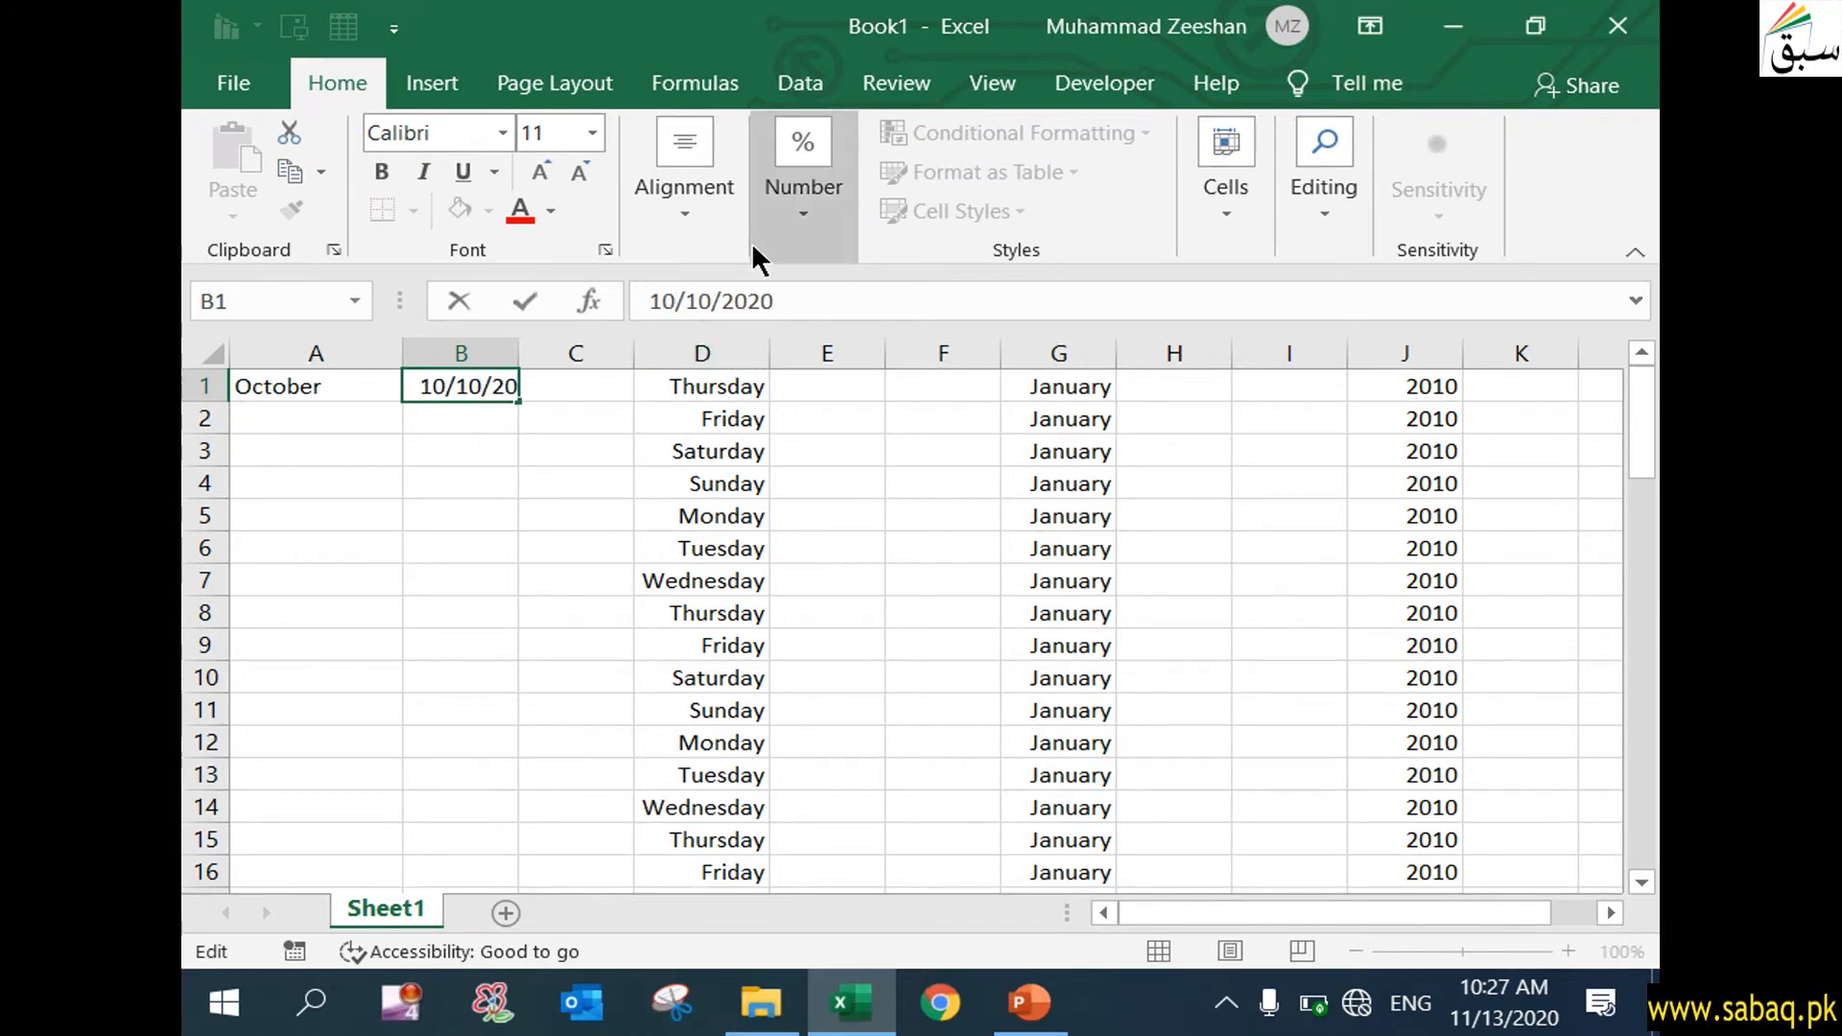
click(493, 480)
click(477, 395)
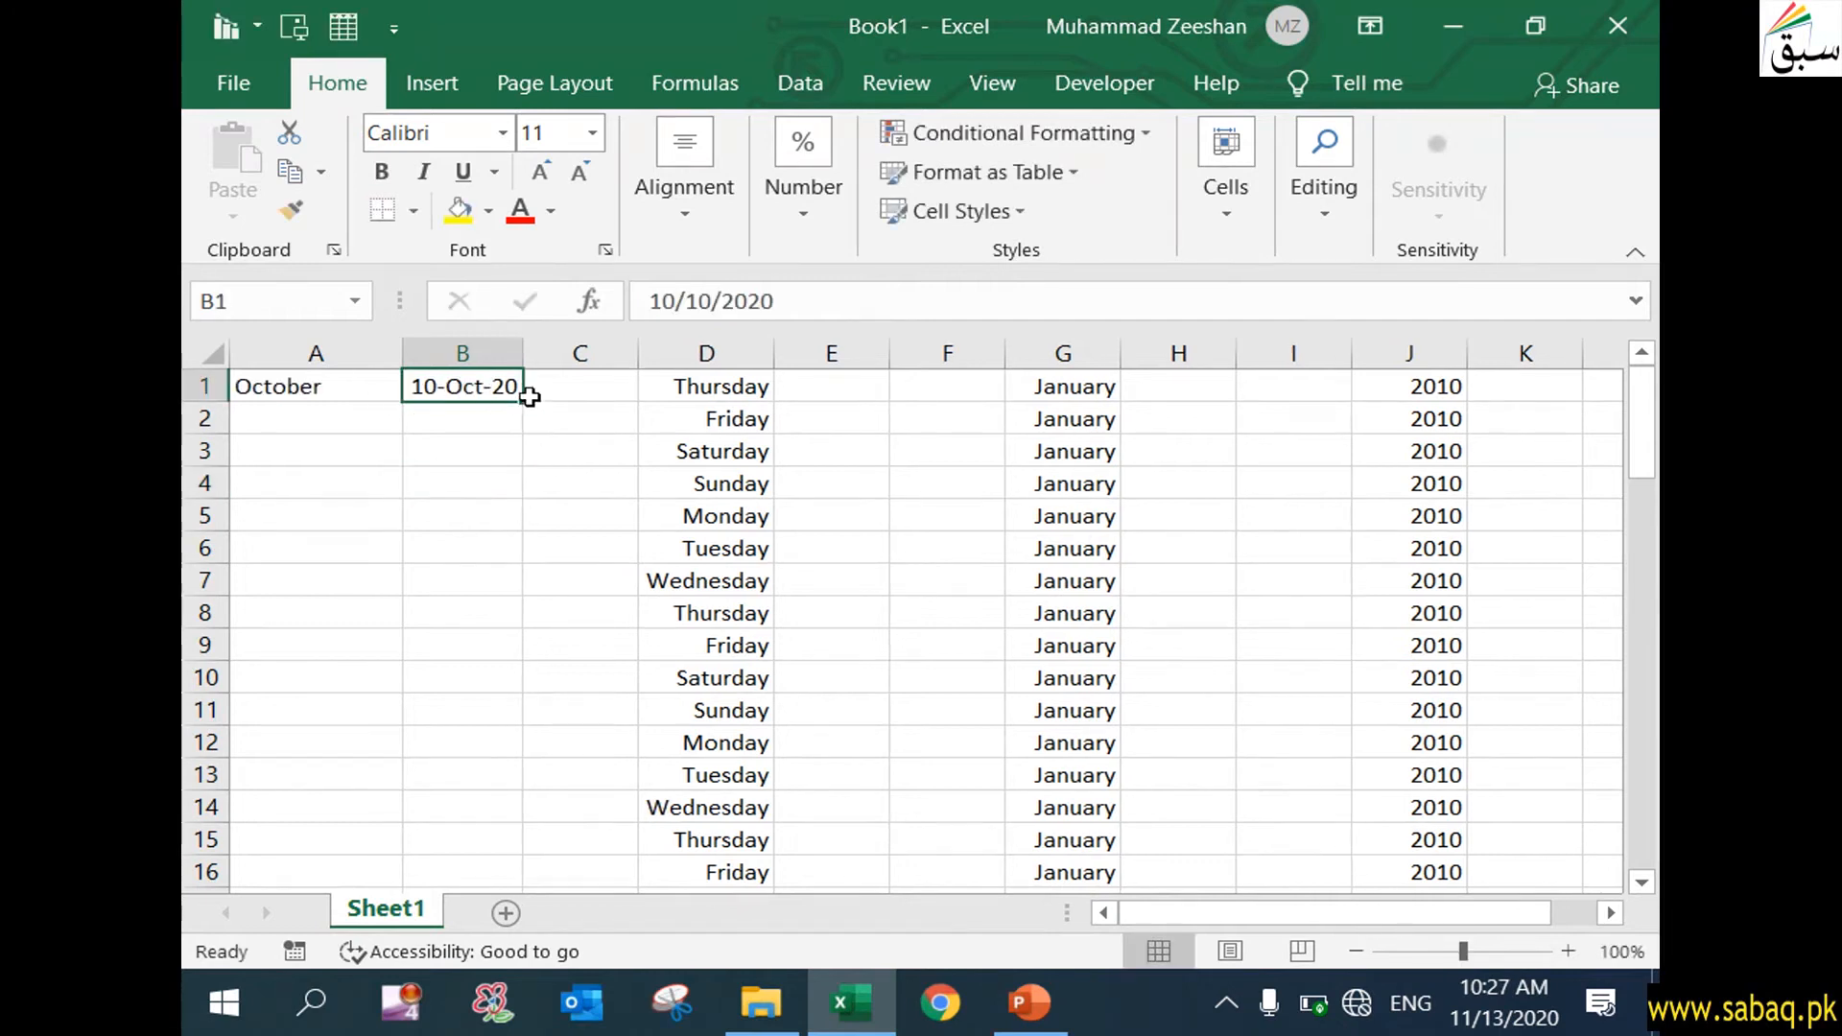
- Fill the date series from B1 down to B32 and review the formatted dates
drag(524, 401, 485, 868)
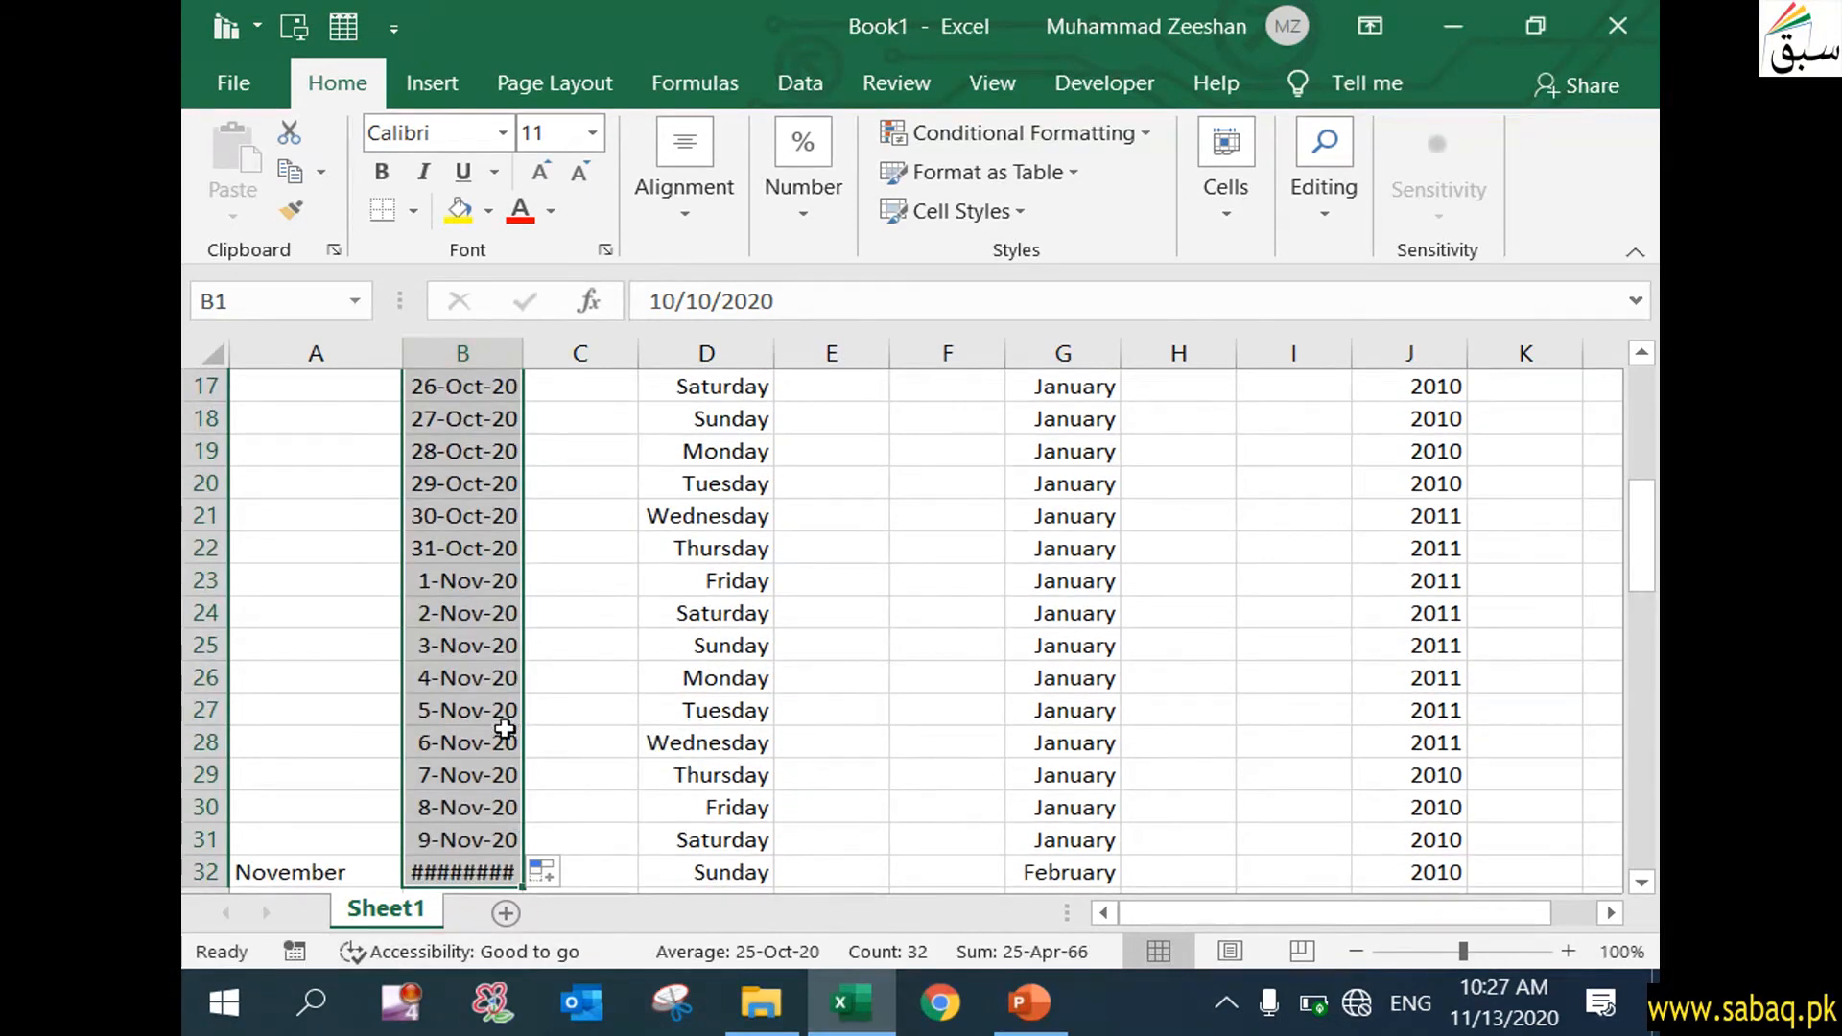
scroll(506, 742, up, 5)
click(613, 477)
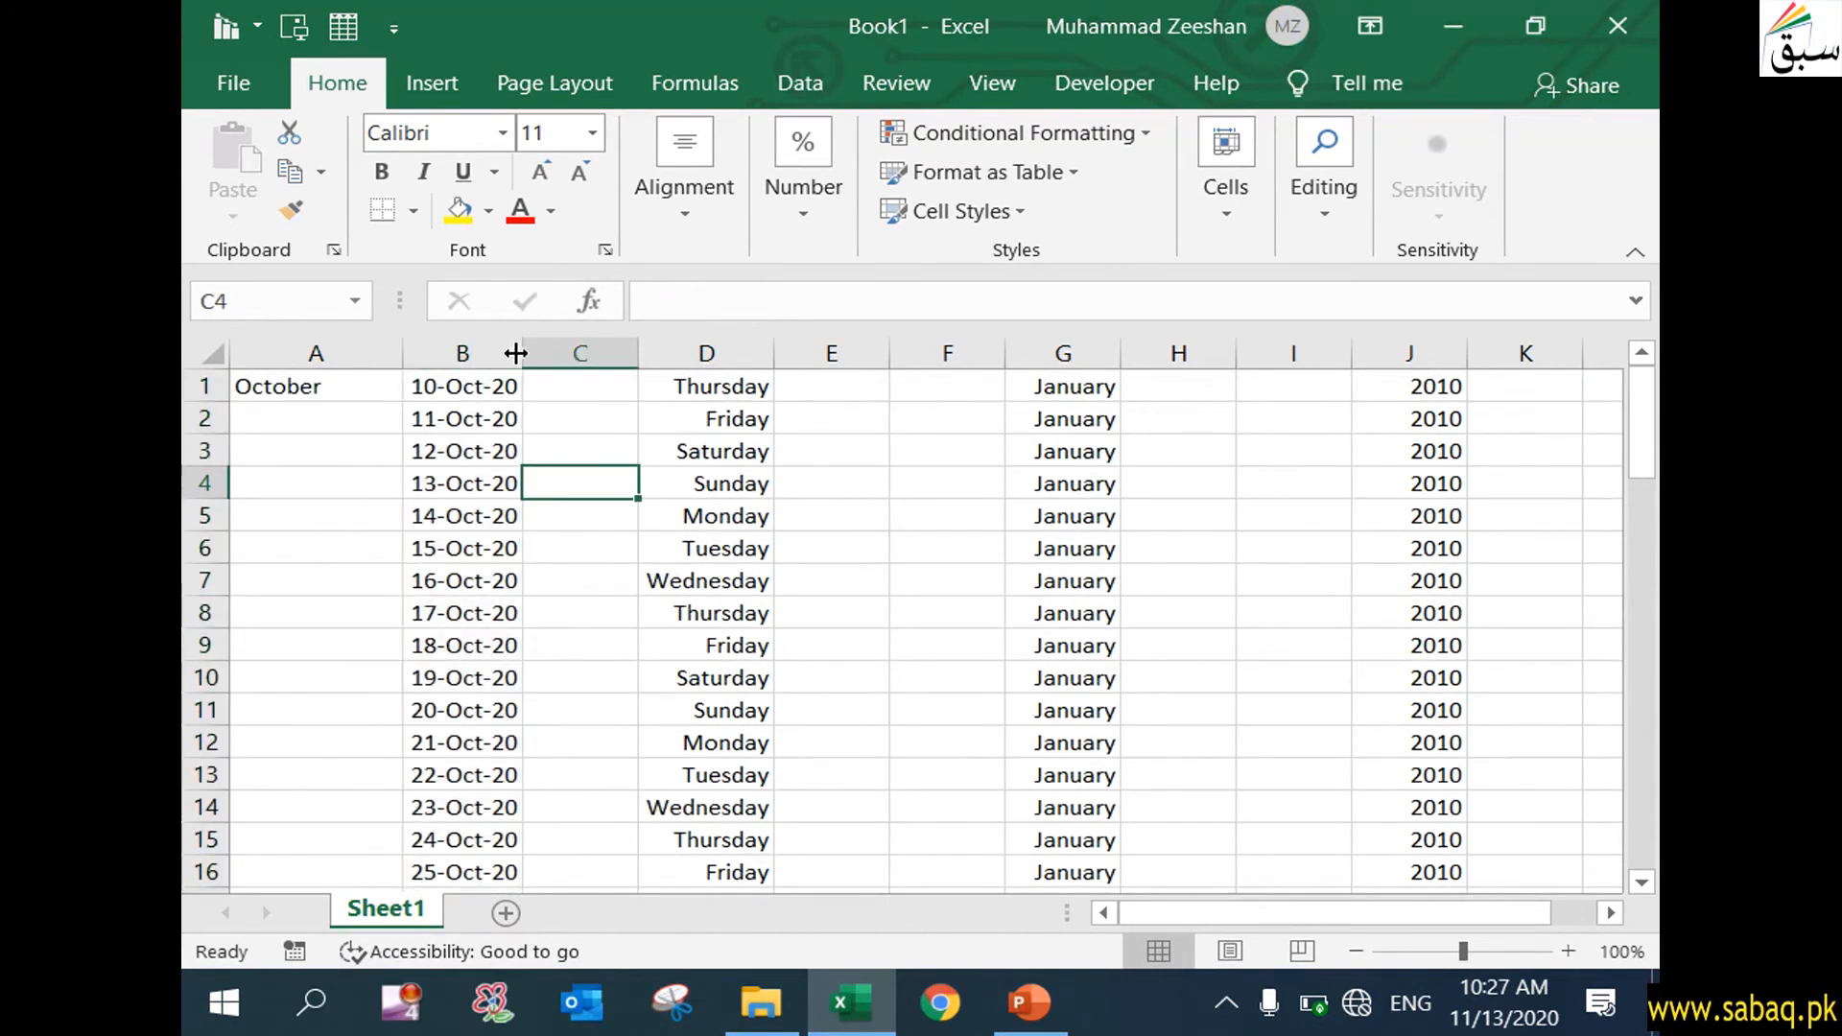
- Review the custom number format of column B and switch to the Time custom format slide in PowerPoint
click(486, 353)
click(806, 226)
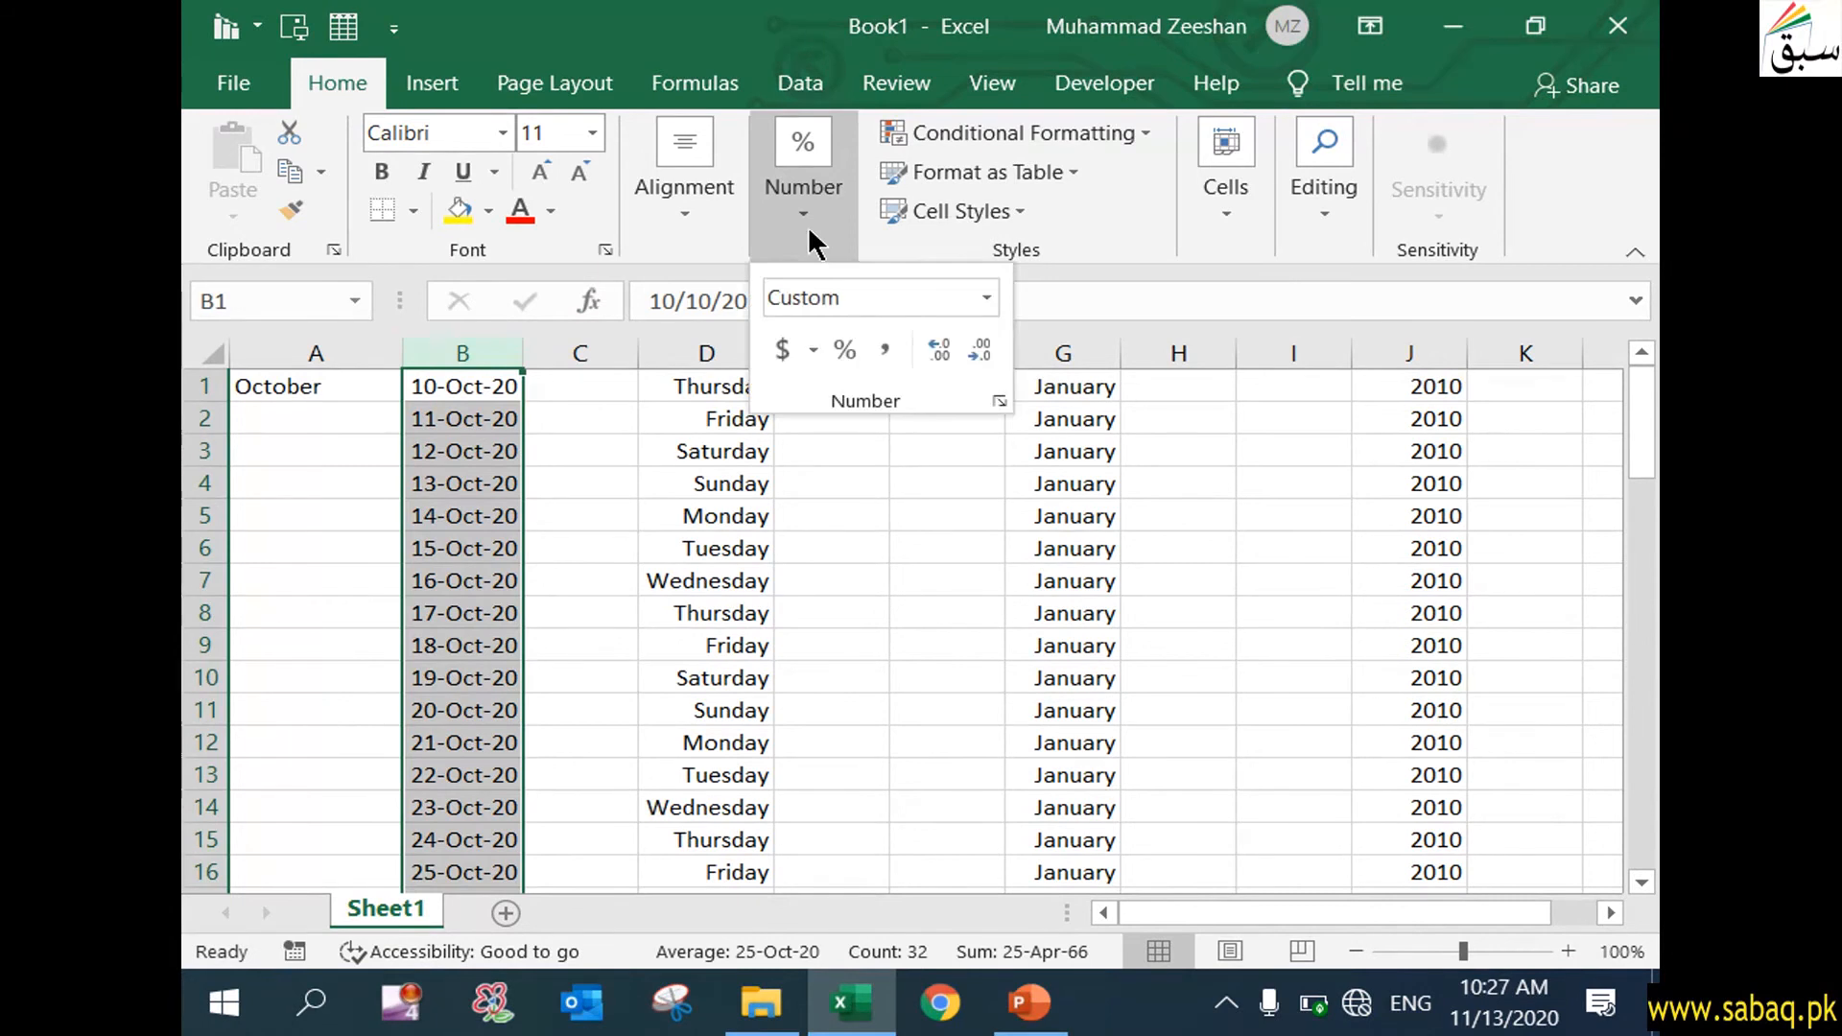
click(1000, 401)
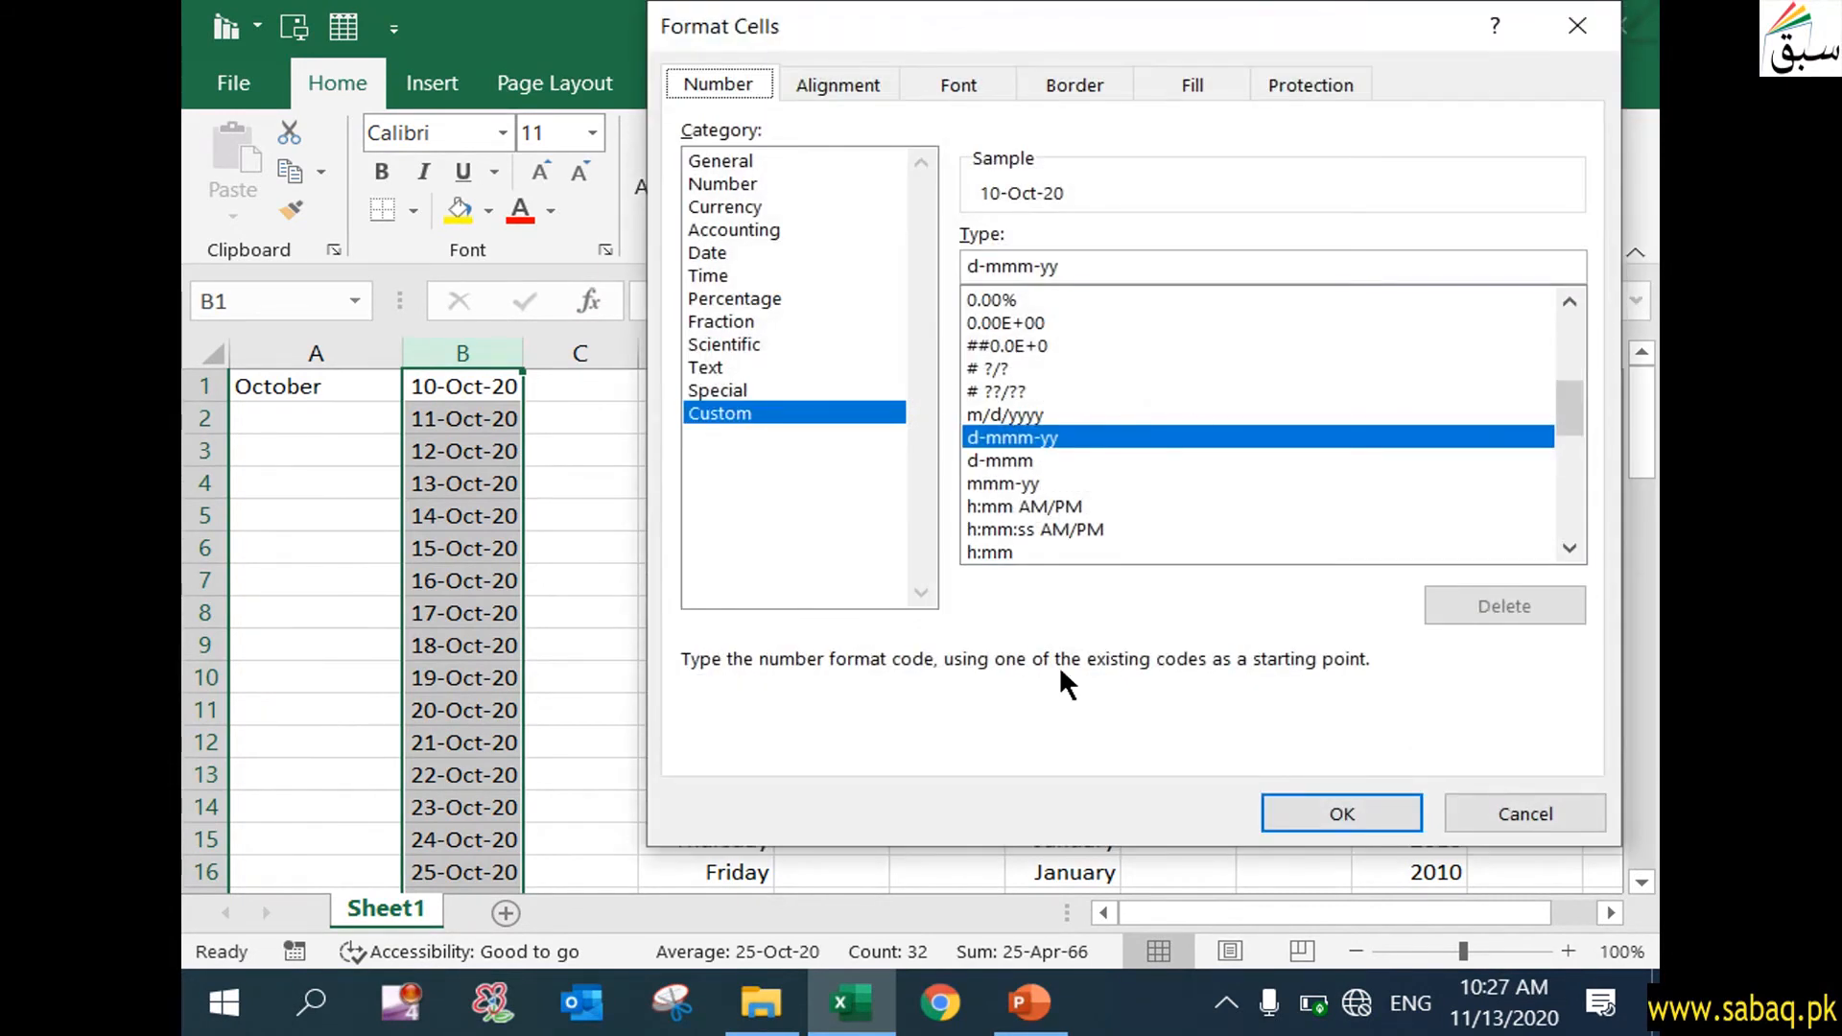
click(1342, 814)
key(alt+Tab)
click(1276, 826)
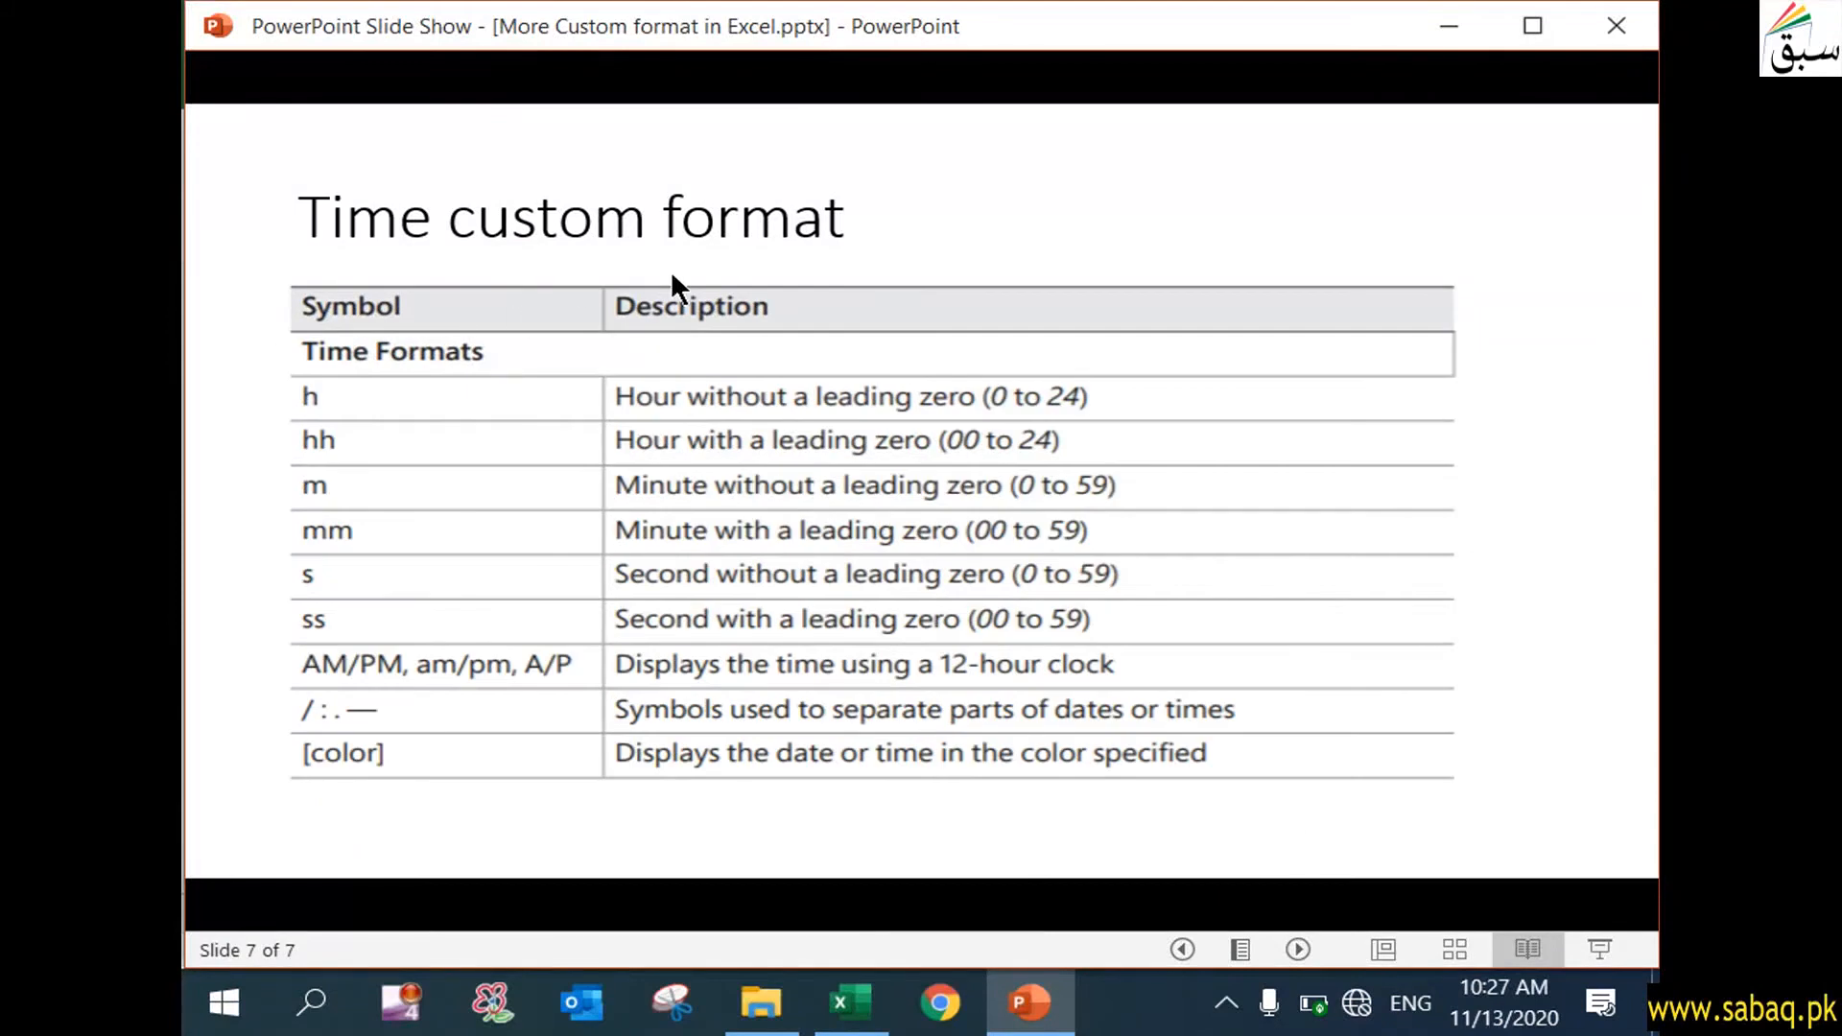